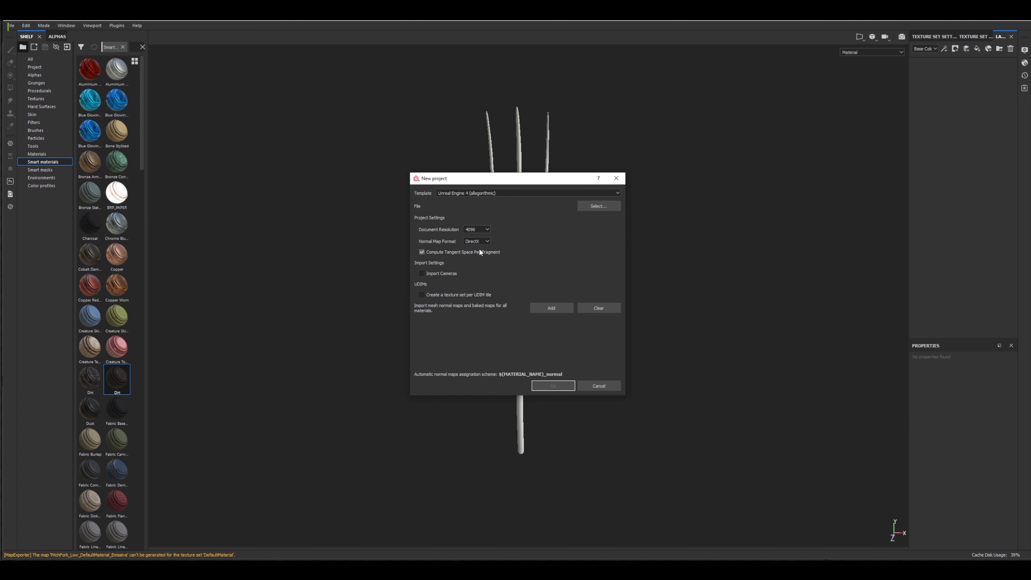
Dismiss the new project setup and reload the PitchFork_Low.fbx mesh through the project configuration, keeping the DirectX normal format.
{"action": "left_click", "coordinate": [599, 385]}
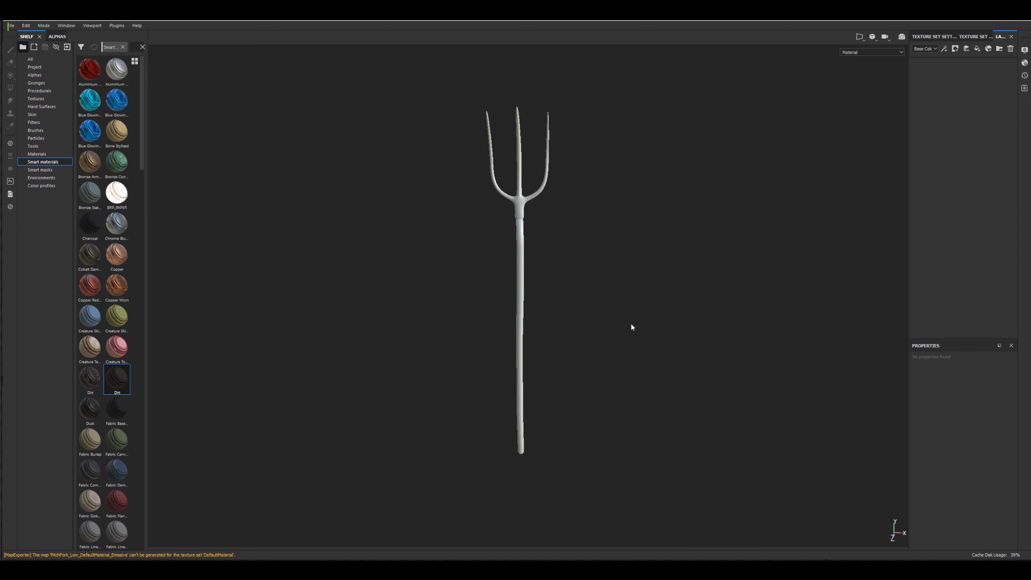
{"action": "left_click_drag", "start_coordinate": [1030, 82], "coordinate": [585, 235]}
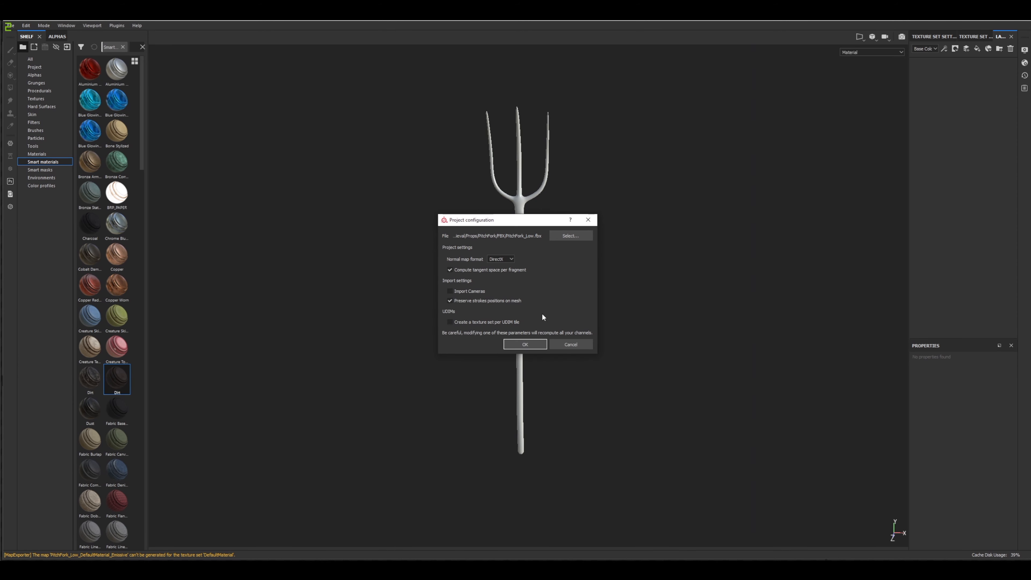
{"action": "left_click", "coordinate": [526, 345]}
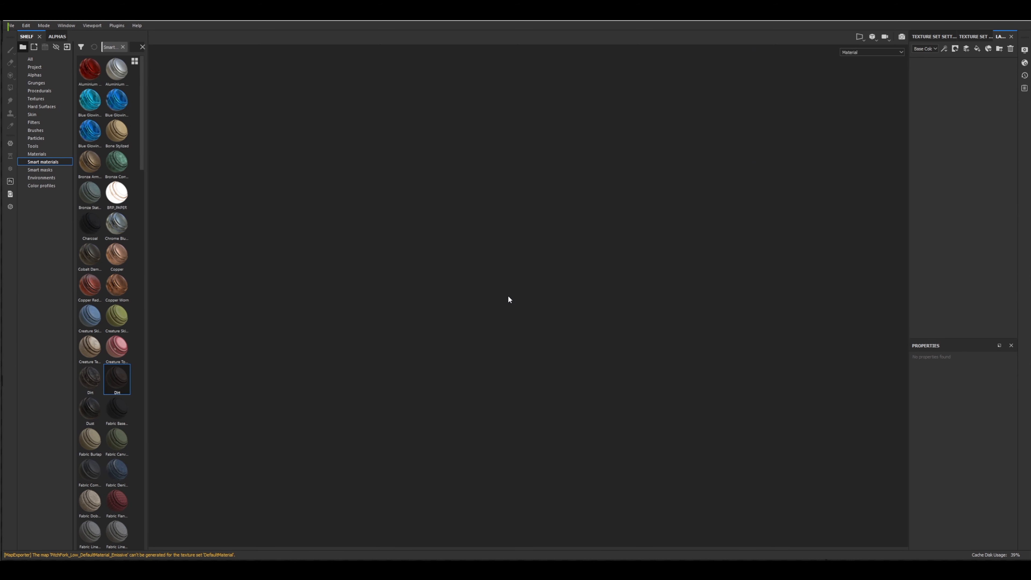
Examine the reloaded pitchfork from several angles, focusing on the shading seam across the middle tine.
{"action": "scroll", "coordinate": [509, 298], "scroll_direction": "up", "scroll_amount": 3}
{"action": "scroll", "coordinate": [509, 298], "scroll_direction": "down", "scroll_amount": 2}
{"action": "scroll", "coordinate": [509, 299], "scroll_direction": "up", "scroll_amount": 5}
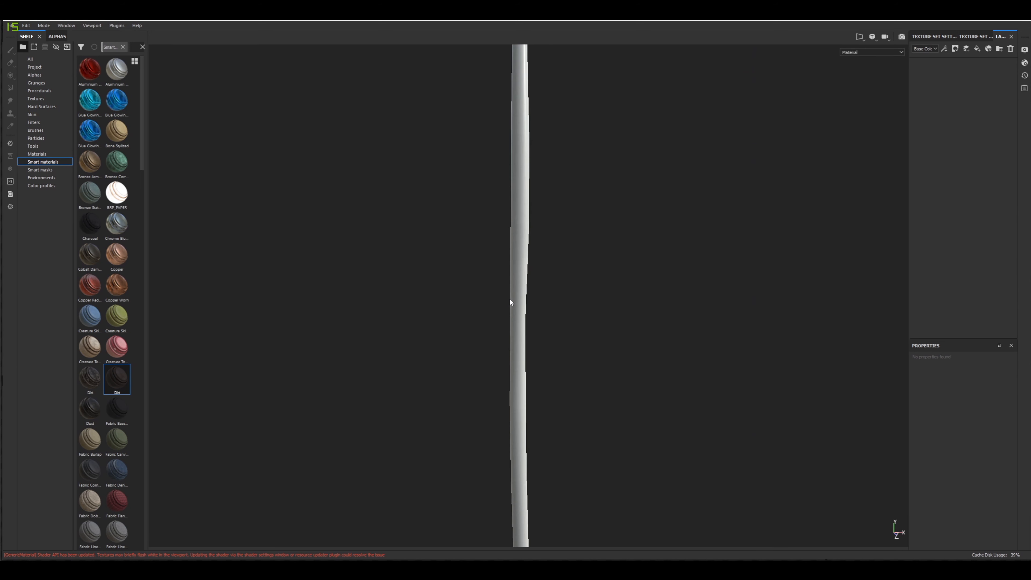
{"action": "scroll", "coordinate": [510, 300], "scroll_direction": "down", "scroll_amount": 6}
{"action": "left_click_drag", "start_coordinate": [532, 254], "coordinate": [525, 219], "text": "alt"}
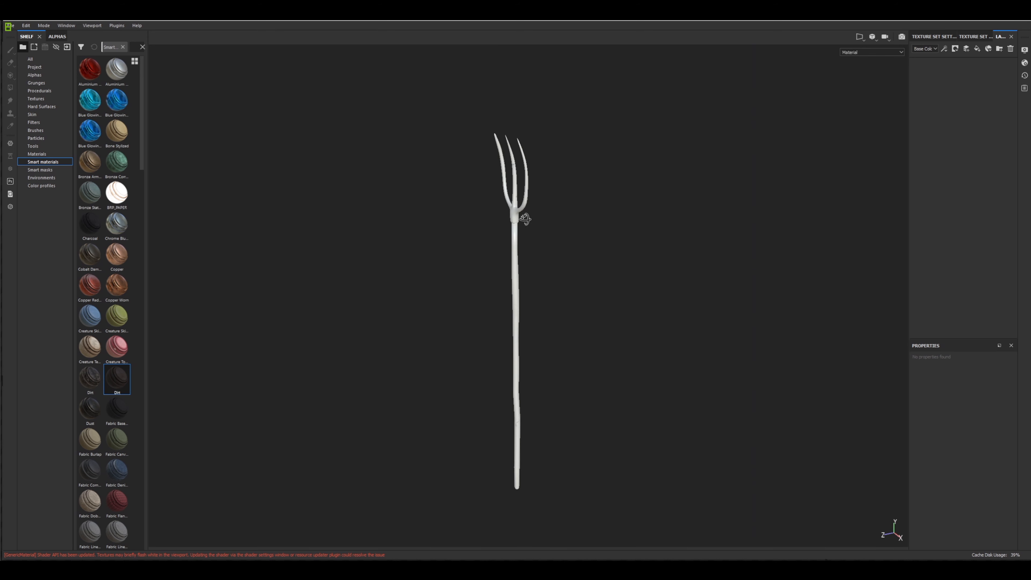
{"action": "middle_click_drag", "start_coordinate": [527, 206], "coordinate": [527, 266], "text": "alt"}
{"action": "scroll", "coordinate": [523, 266], "scroll_direction": "up", "scroll_amount": 5}
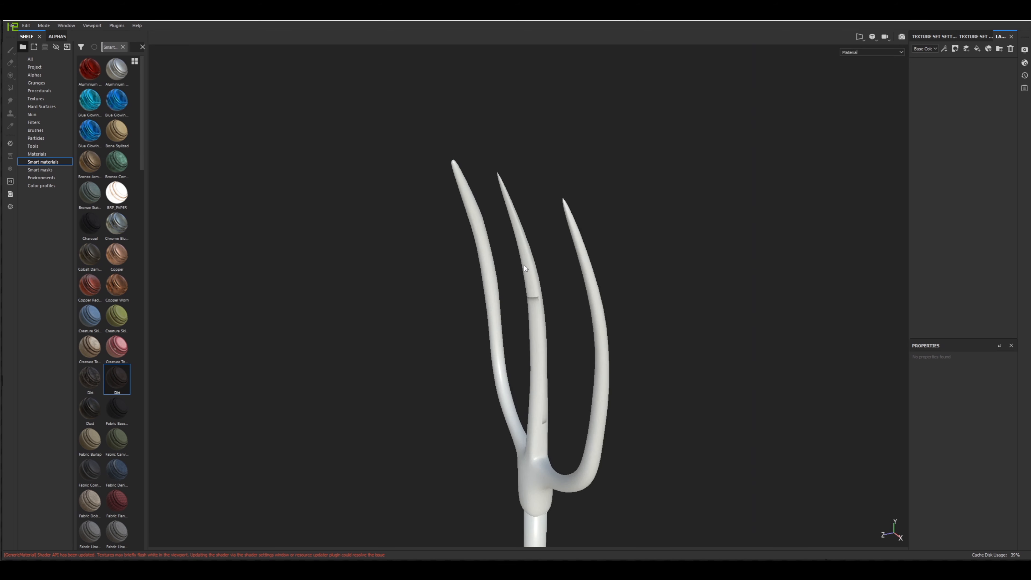
{"action": "scroll", "coordinate": [523, 265], "scroll_direction": "up", "scroll_amount": 3}
{"action": "left_click_drag", "start_coordinate": [565, 286], "coordinate": [736, 284], "text": "alt"}
{"action": "left_click_drag", "start_coordinate": [631, 294], "coordinate": [649, 312], "text": "alt"}
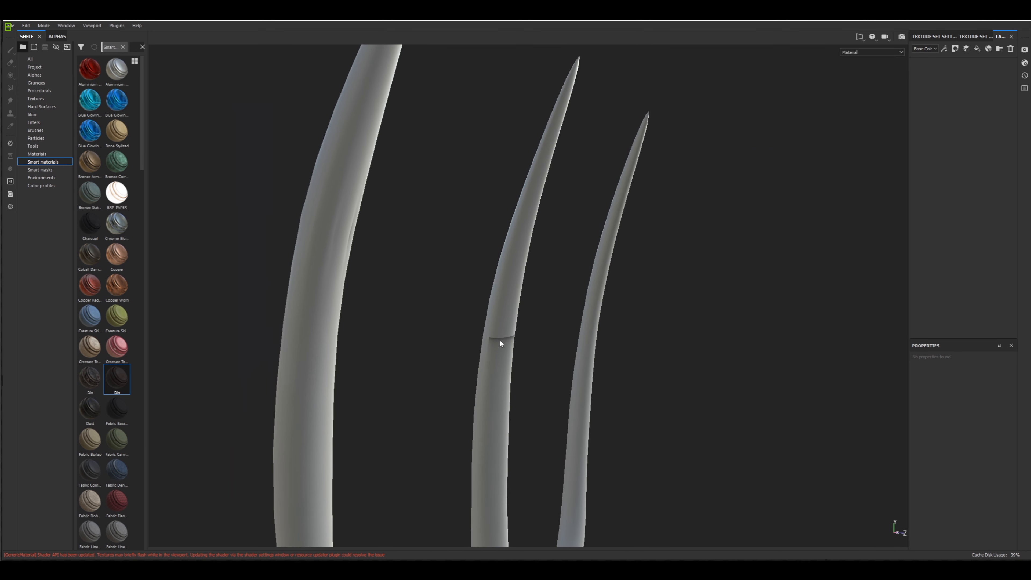
{"action": "left_click_drag", "start_coordinate": [499, 339], "coordinate": [586, 388], "text": "alt"}
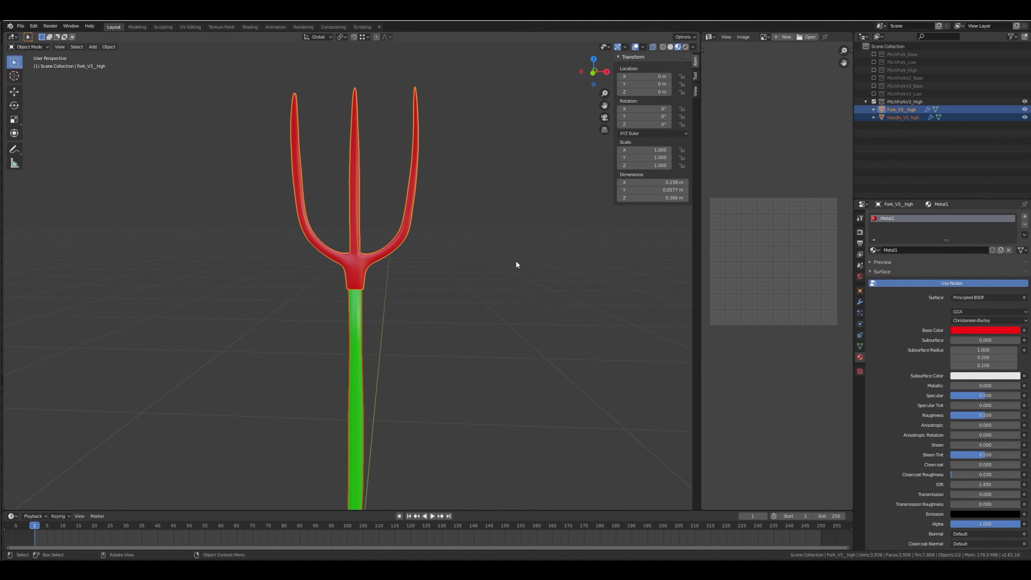
In Blender, exclude the PitchForkV3_High collection and enable the PitchForkV3_Low collection.
{"action": "left_click", "coordinate": [874, 101]}
{"action": "left_click", "coordinate": [873, 94]}
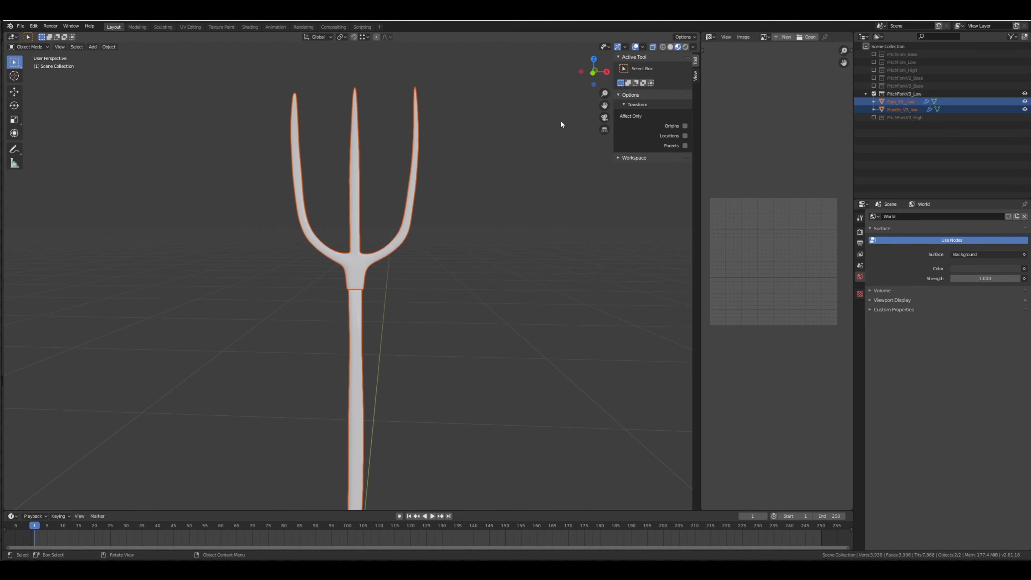
{"action": "middle_click_drag", "start_coordinate": [413, 220], "coordinate": [355, 207]}
{"action": "scroll", "coordinate": [355, 208], "scroll_direction": "down", "scroll_amount": 3}
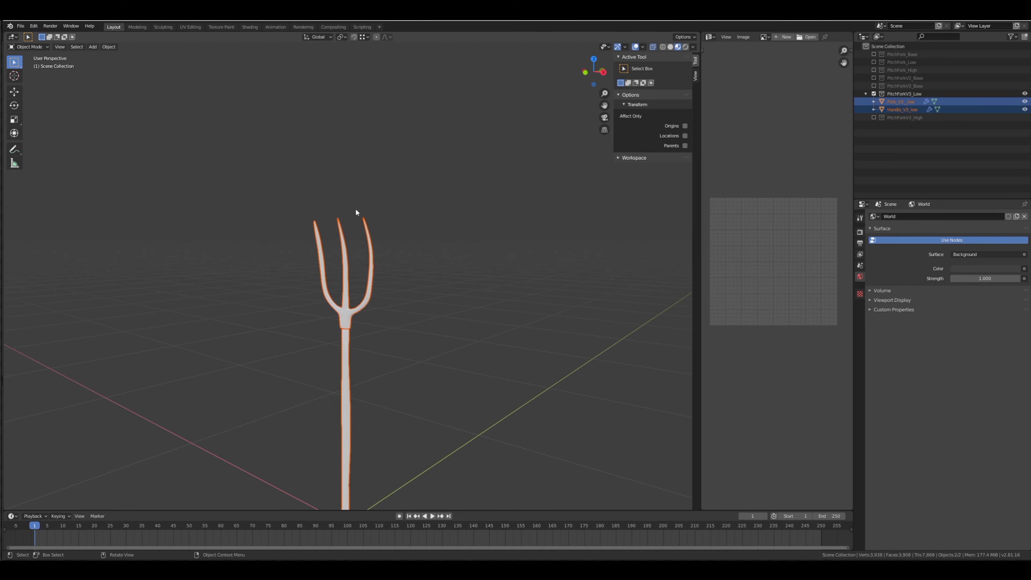
Open the low-poly fork head's mesh in Edit Mode and inspect the geometry of the middle tine.
{"action": "scroll", "coordinate": [355, 207], "scroll_direction": "up", "scroll_amount": 10}
{"action": "middle_click_drag", "start_coordinate": [317, 167], "coordinate": [391, 368], "text": "shift"}
{"action": "left_click", "coordinate": [321, 248]}
{"action": "key", "text": "Tab"}
{"action": "scroll", "coordinate": [392, 368], "scroll_direction": "down", "scroll_amount": 3}
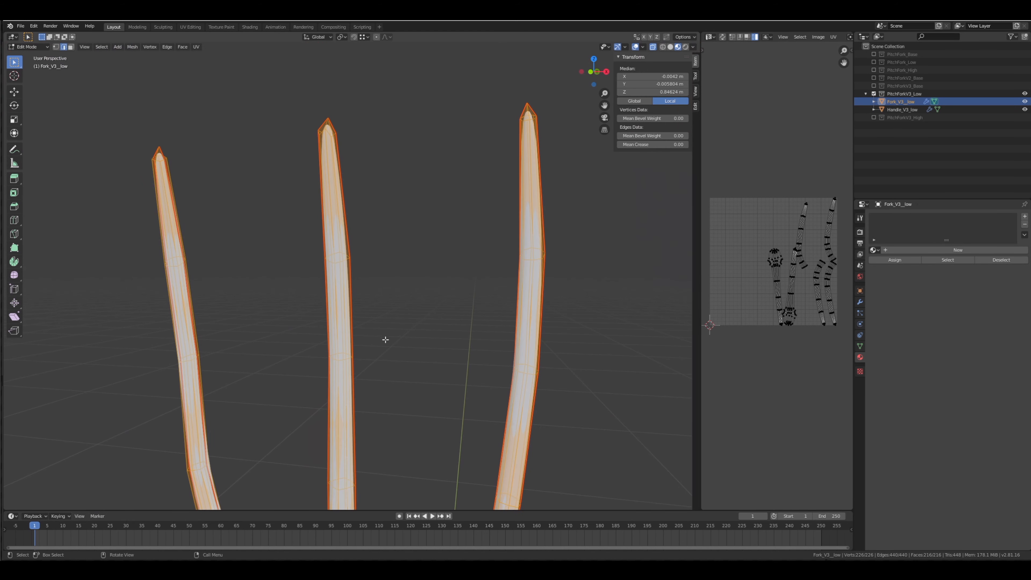
{"action": "mouse_move", "coordinate": [383, 330]}
{"action": "middle_mouse_down"}
{"action": "mouse_move", "coordinate": [355, 327]}
{"action": "mouse_move", "coordinate": [327, 345]}
{"action": "mouse_move", "coordinate": [384, 339]}
{"action": "middle_mouse_up"}
{"action": "scroll", "coordinate": [385, 307], "scroll_direction": "up", "scroll_amount": 6}
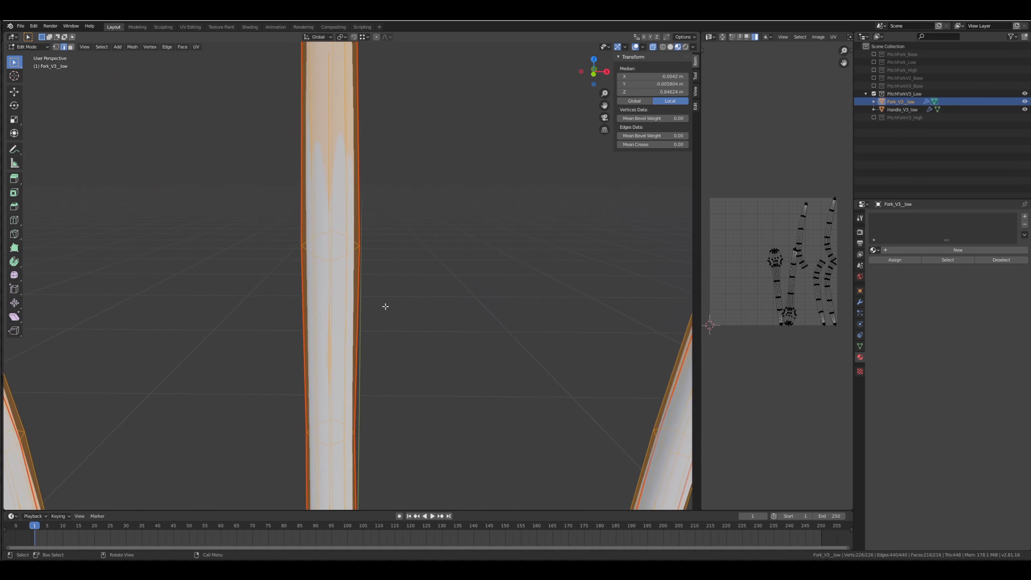
{"action": "scroll", "coordinate": [367, 295], "scroll_direction": "down", "scroll_amount": 5}
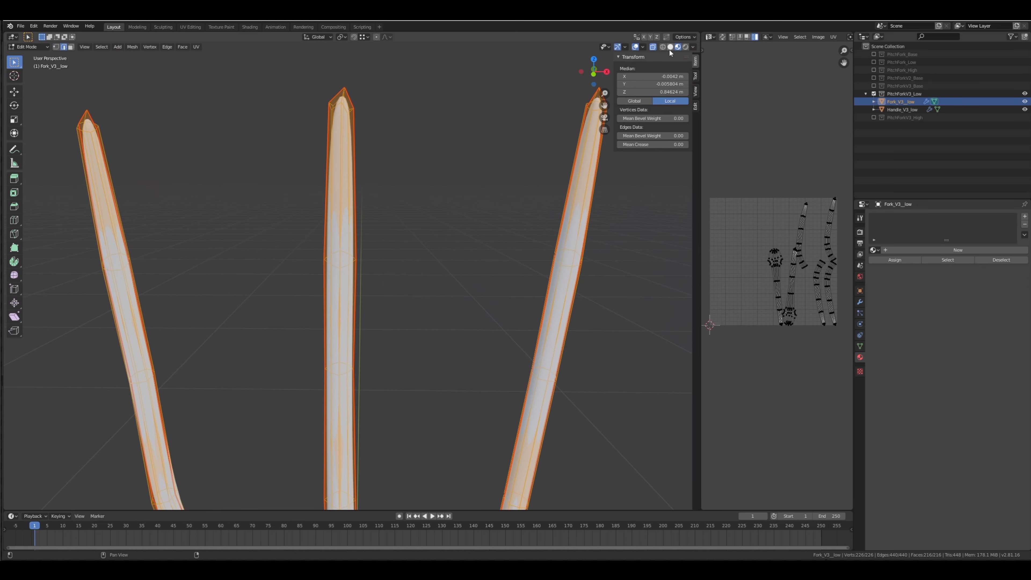
Clear the mesh selection and pick a single vertex on the middle tine's edge loop to check the geometry there.
{"action": "key", "text": "Tab"}
{"action": "middle_click_drag", "start_coordinate": [409, 231], "coordinate": [375, 219]}
{"action": "key", "text": "Tab"}
{"action": "key", "text": "alt+a"}
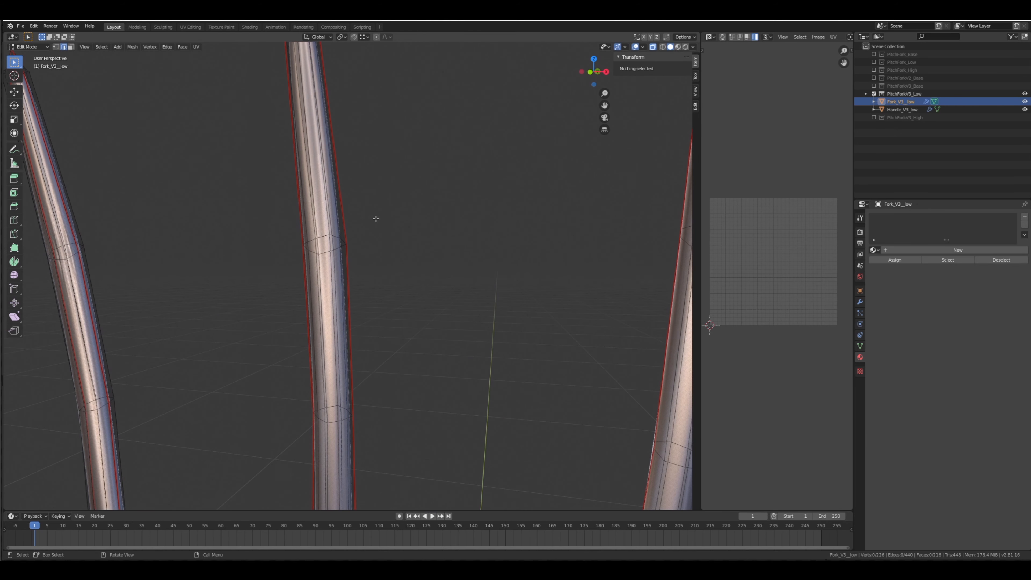
{"action": "left_click", "coordinate": [325, 254]}
{"action": "key", "text": "g"}
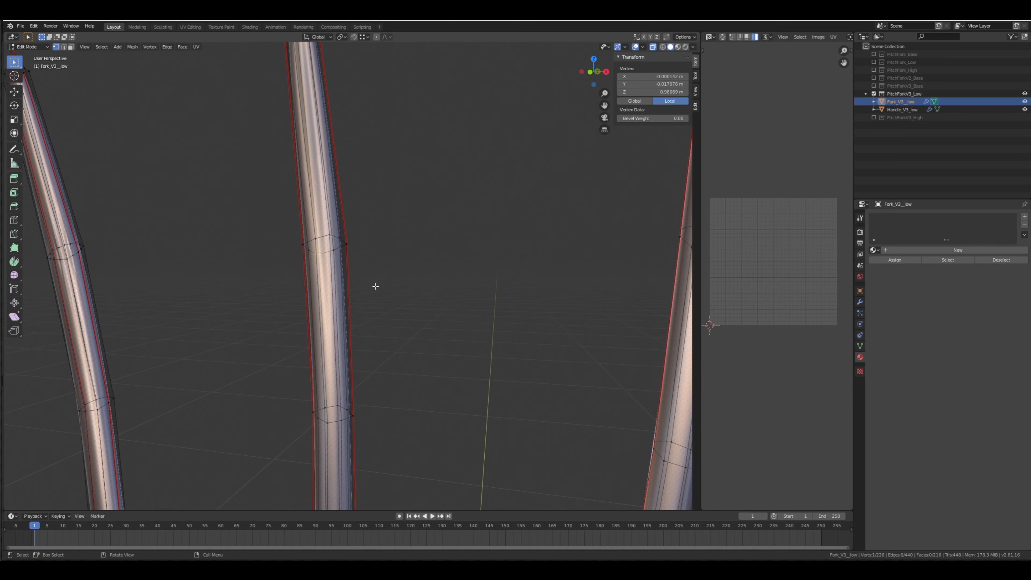
{"action": "left_click", "coordinate": [345, 325]}
{"action": "middle_click_drag", "start_coordinate": [345, 325], "coordinate": [375, 278]}
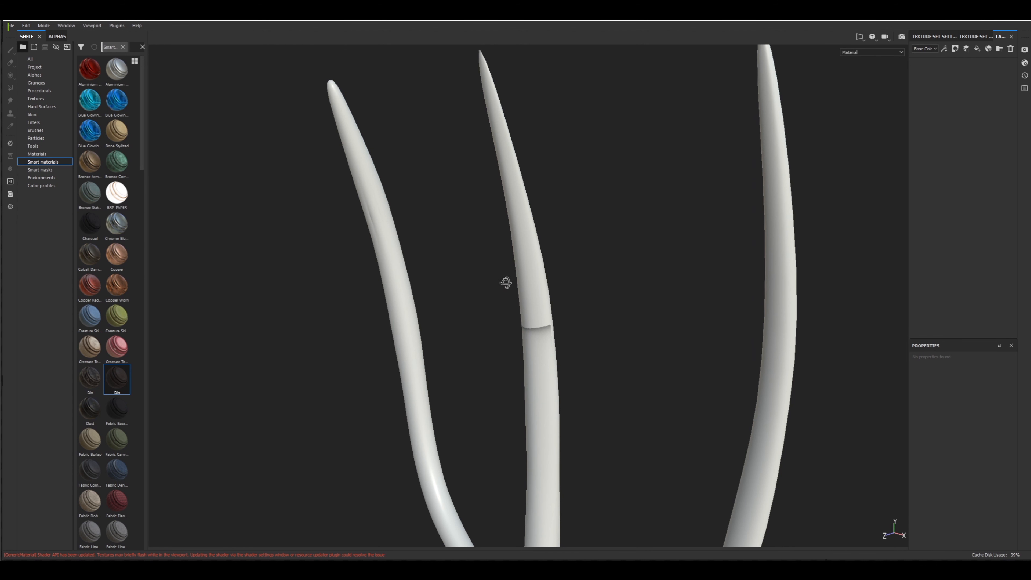
Back in Substance Painter, open the mesh map baking settings and set the output size to 4096.
{"action": "left_click_drag", "start_coordinate": [505, 282], "coordinate": [542, 294], "text": "alt"}
{"action": "key", "text": "f"}
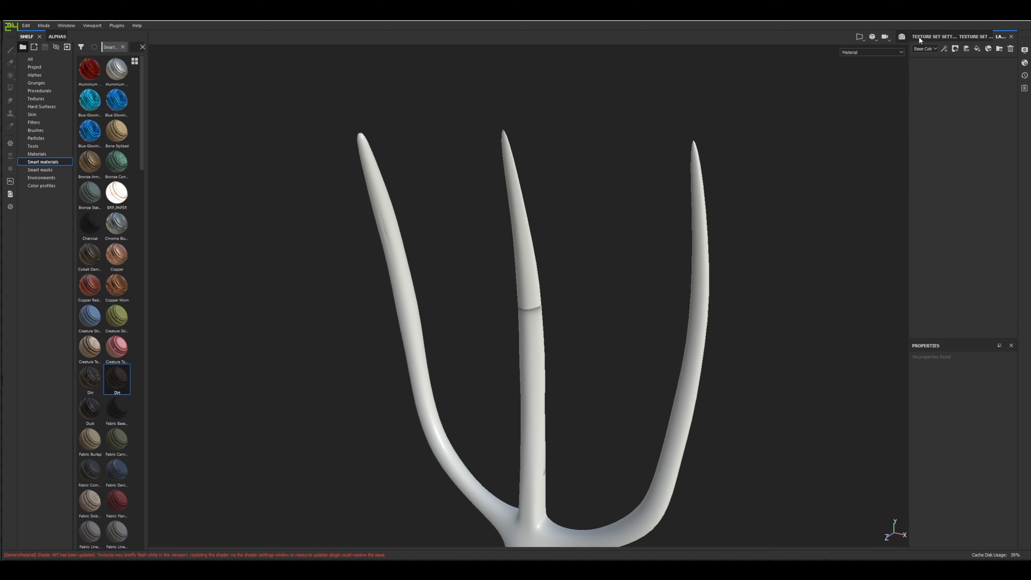
{"action": "left_click", "coordinate": [918, 36]}
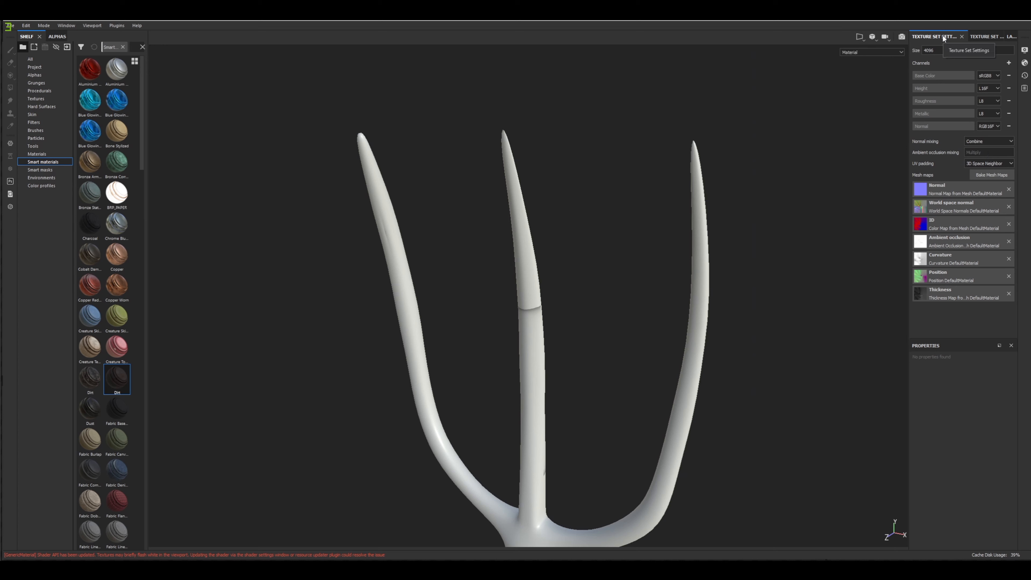
{"action": "left_click", "coordinate": [989, 175]}
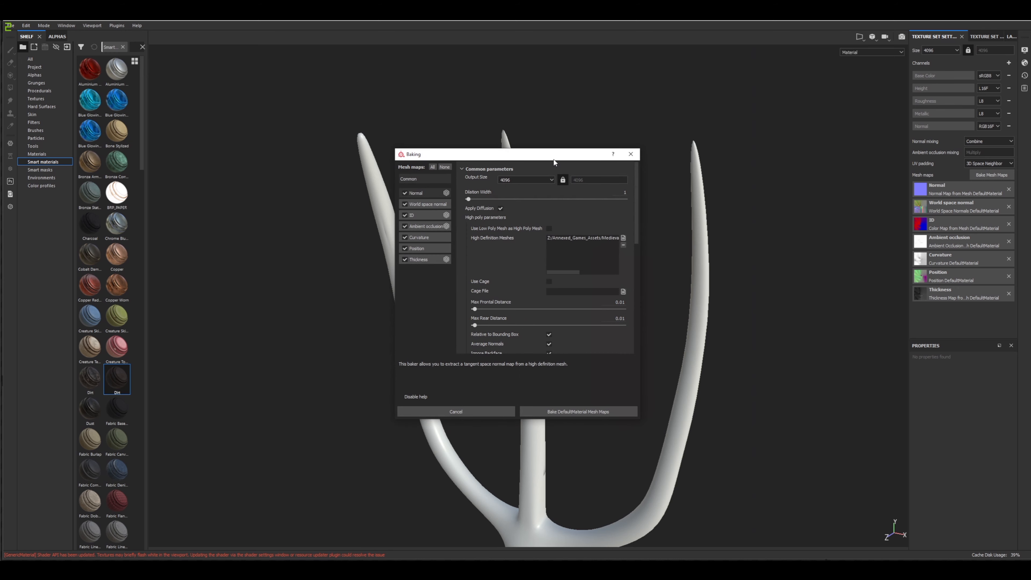
{"action": "left_click", "coordinate": [524, 178]}
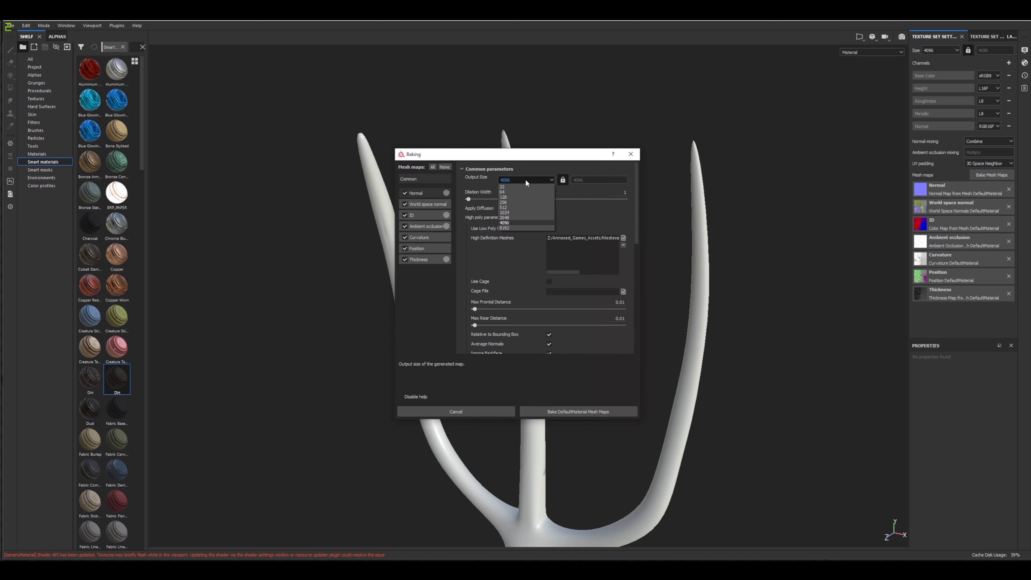
{"action": "left_click", "coordinate": [507, 222]}
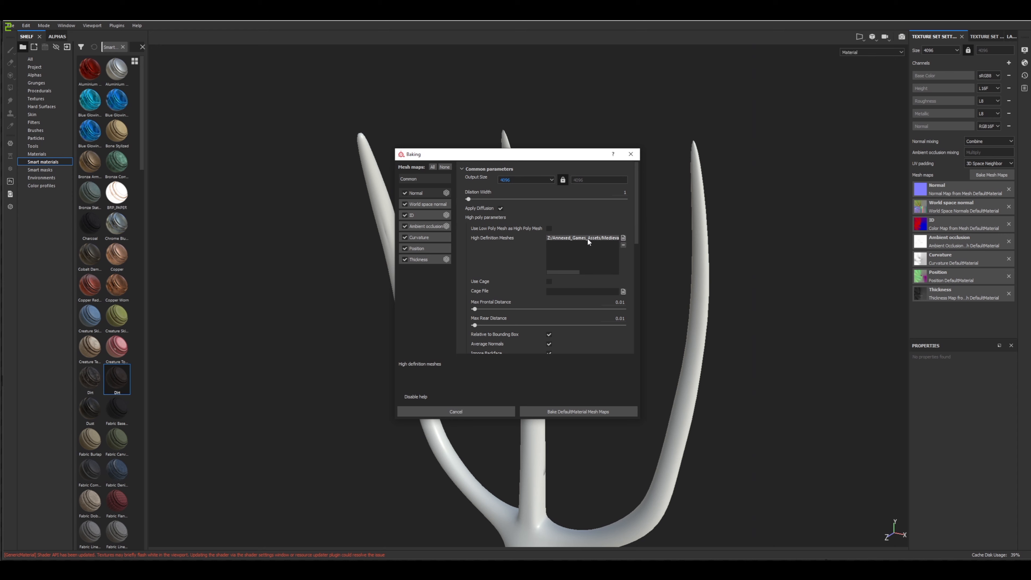
Load the PitchFork_High FBX file as the high definition mesh for baking.
{"action": "left_click", "coordinate": [623, 238]}
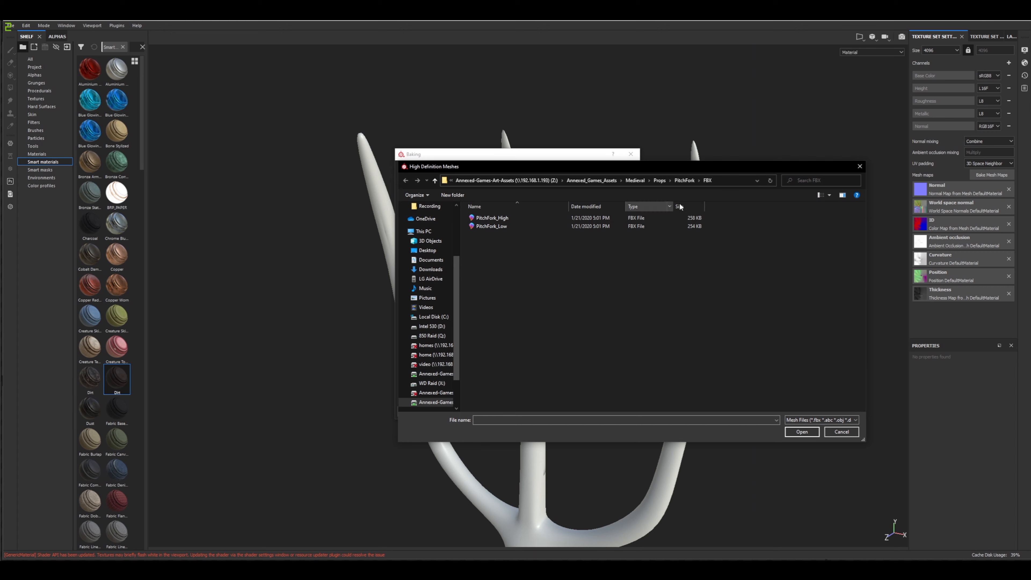
{"action": "left_click", "coordinate": [527, 219]}
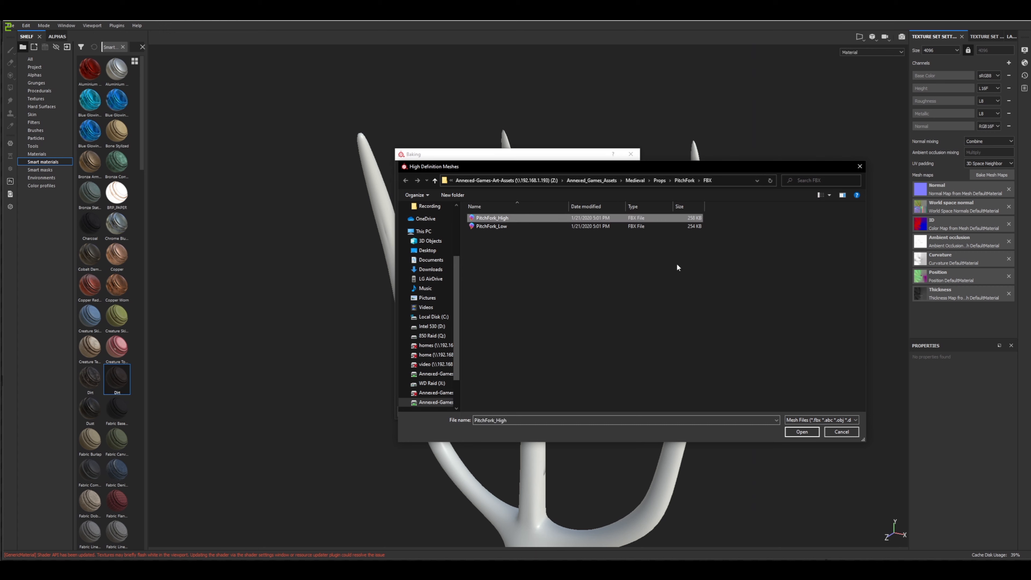
{"action": "left_click", "coordinate": [802, 431]}
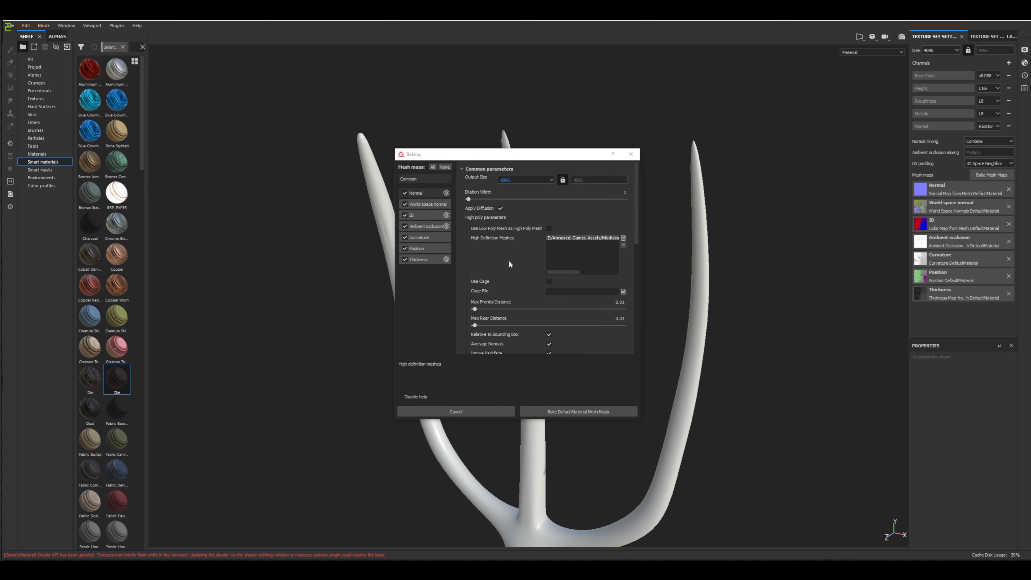
Set the bake's matching of low and high poly geometry to By Mesh Name.
{"action": "scroll", "coordinate": [509, 259], "scroll_direction": "down", "scroll_amount": 5}
{"action": "scroll", "coordinate": [528, 254], "scroll_direction": "up", "scroll_amount": 1}
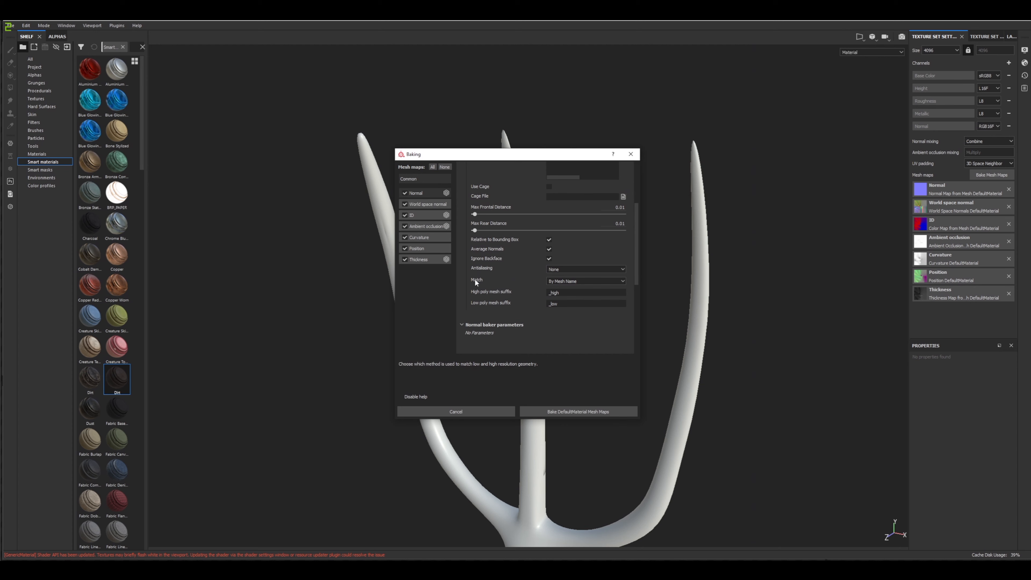
{"action": "left_click", "coordinate": [557, 282]}
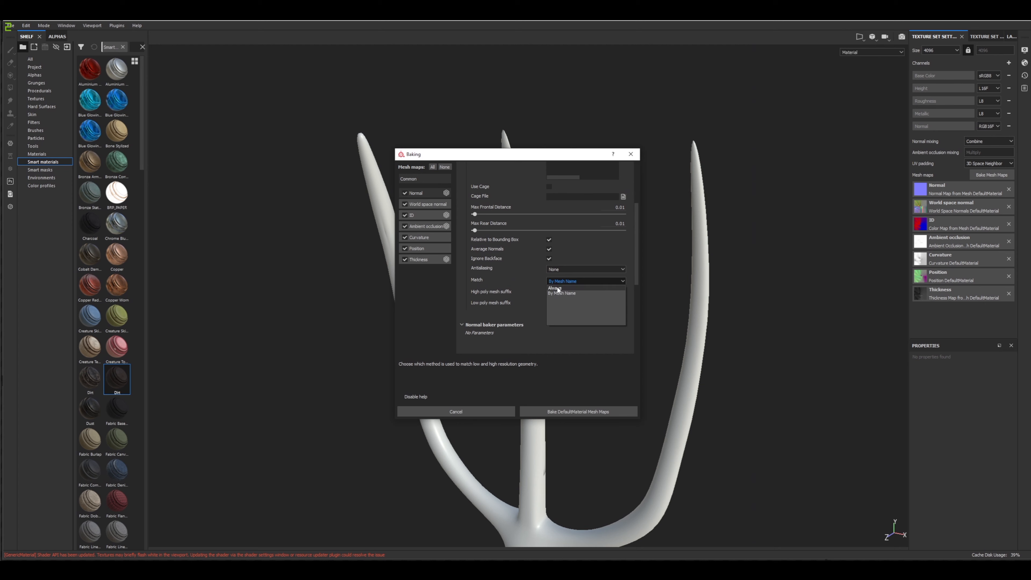
{"action": "left_click", "coordinate": [560, 287]}
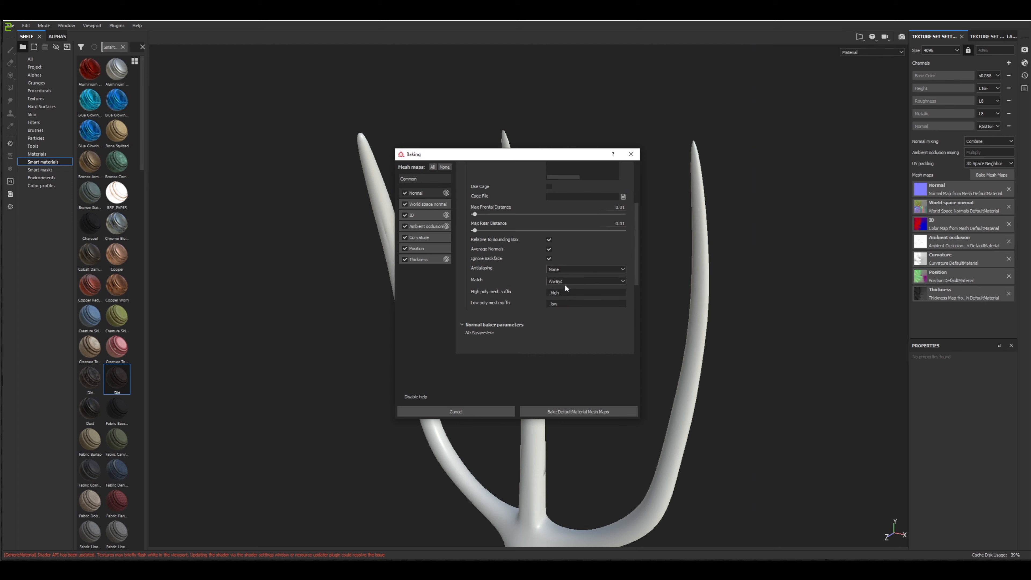
{"action": "left_click", "coordinate": [558, 281]}
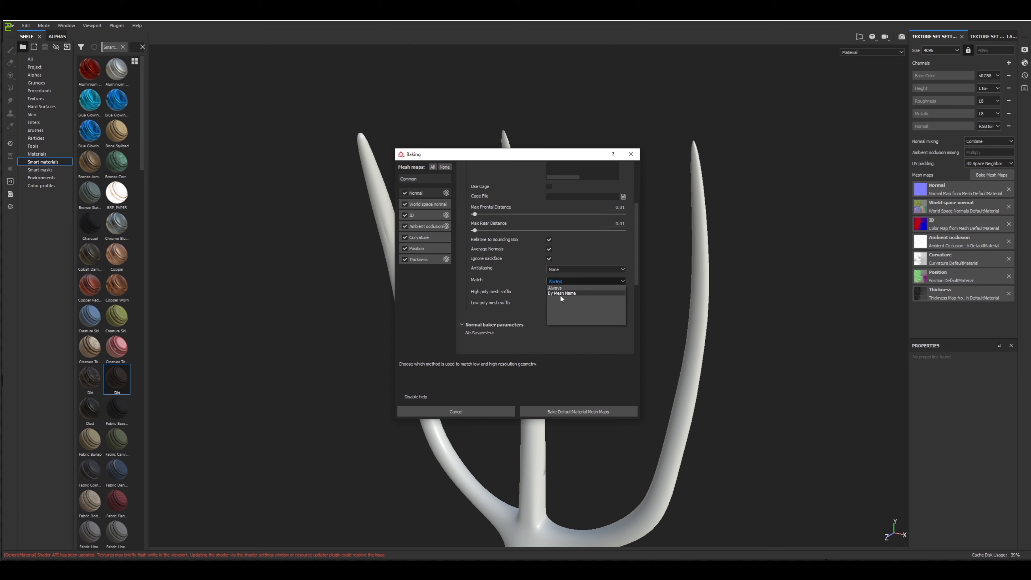
{"action": "left_click", "coordinate": [559, 293]}
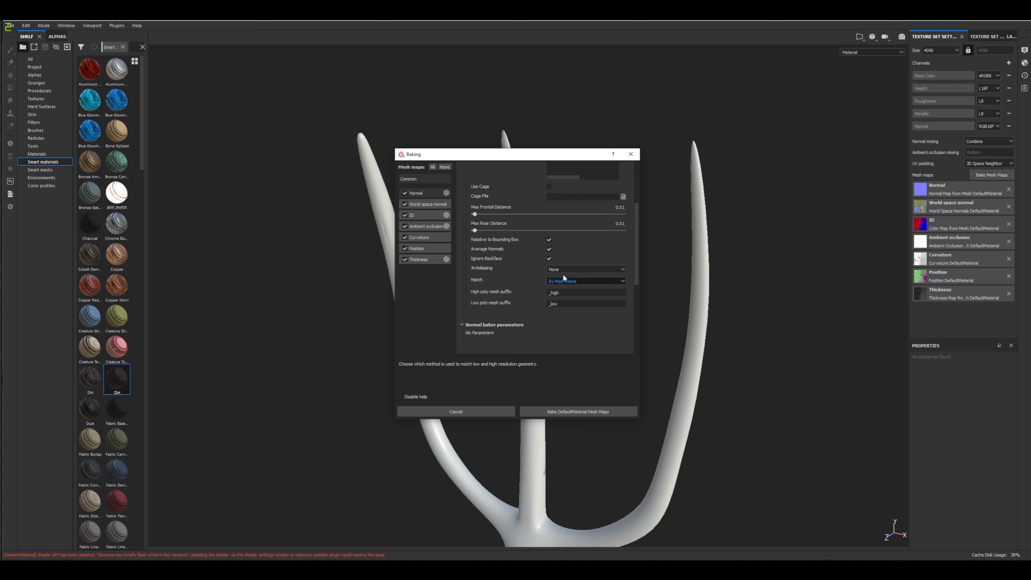
{"action": "scroll", "coordinate": [558, 282], "scroll_direction": "up", "scroll_amount": 5}
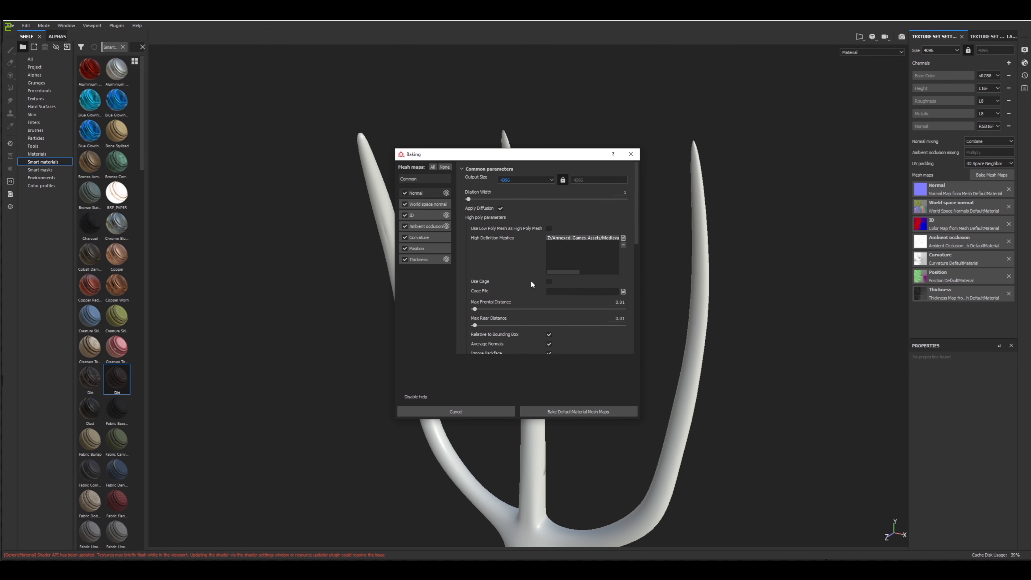
Set the ID baker's color source to Material Color and check the ambient occlusion, position, thickness and normal baker parameters.
{"action": "left_click", "coordinate": [416, 212]}
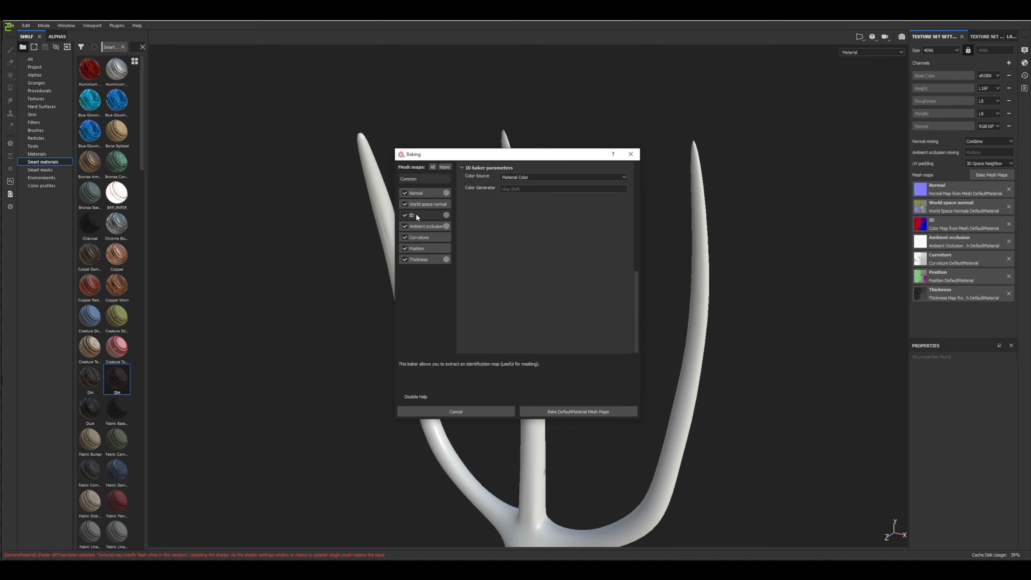
{"action": "left_click", "coordinate": [532, 177]}
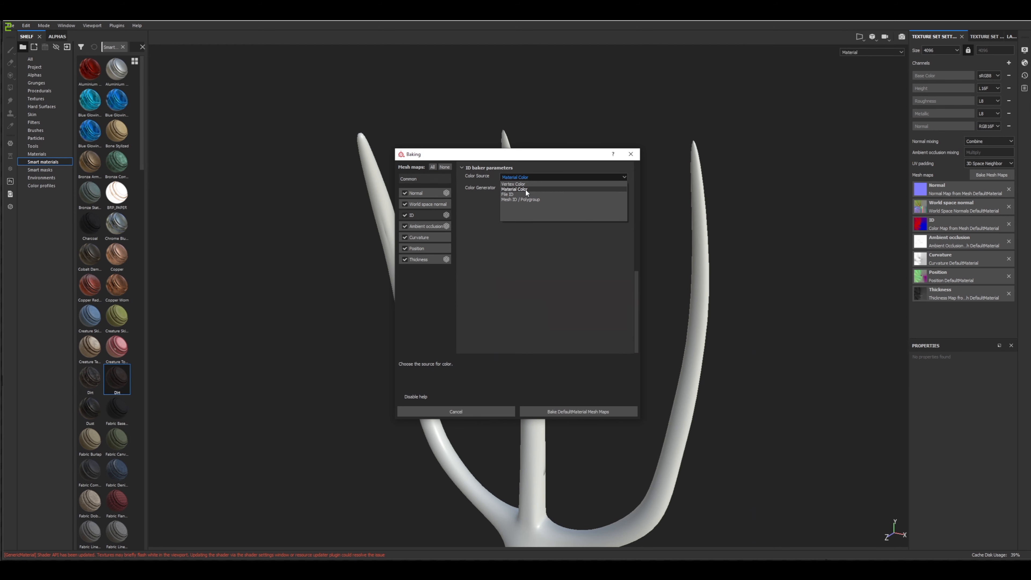
{"action": "left_click", "coordinate": [525, 189]}
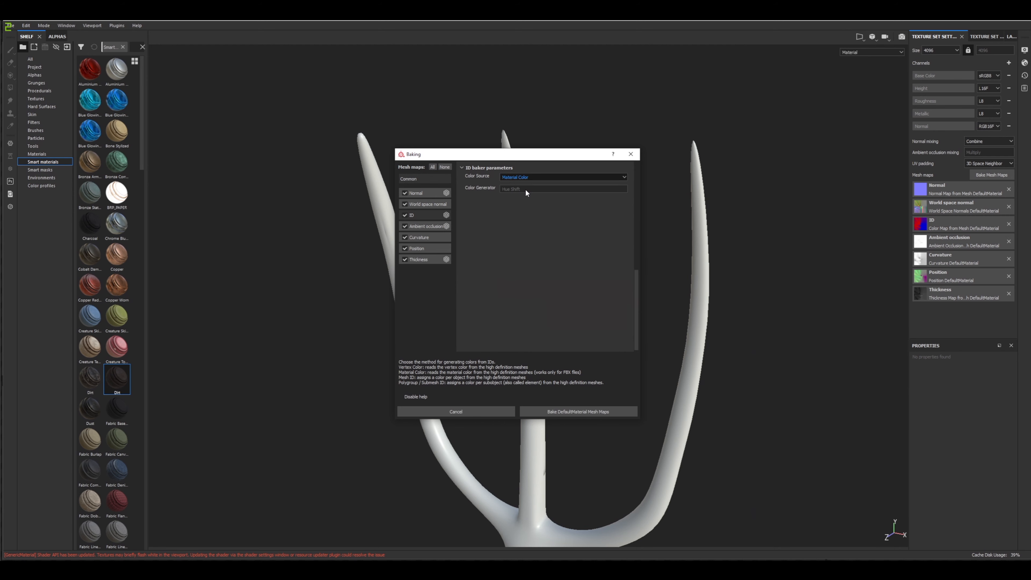
{"action": "left_click", "coordinate": [421, 228]}
{"action": "left_click", "coordinate": [418, 248]}
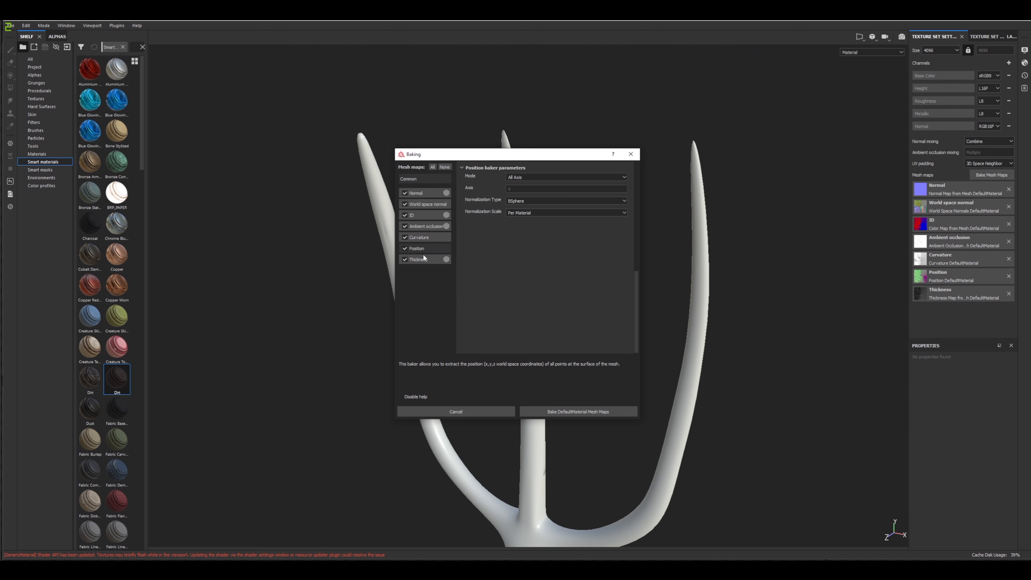
{"action": "left_click", "coordinate": [423, 258]}
{"action": "left_click", "coordinate": [423, 191]}
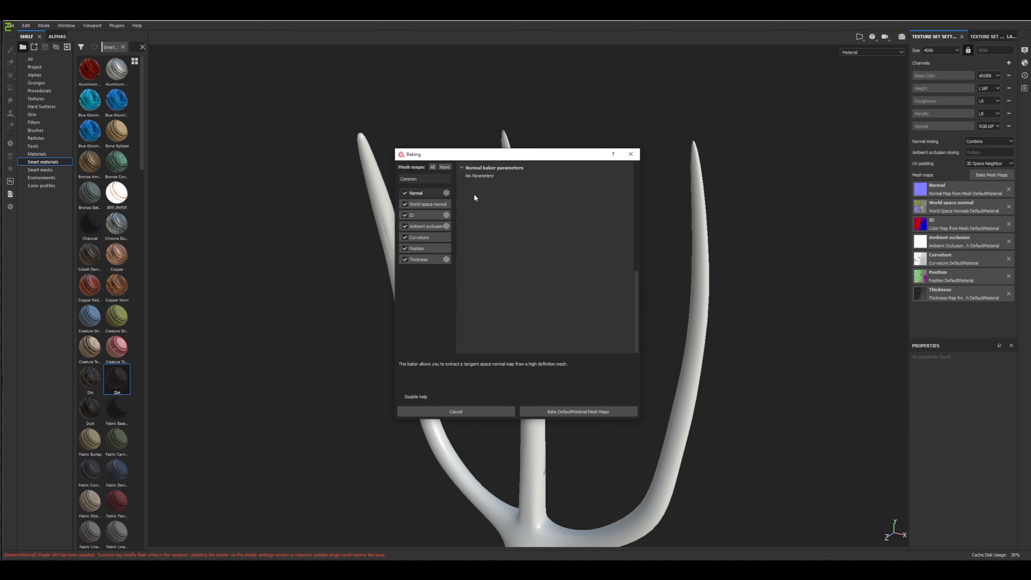
Recheck the common baking parameters and bake all DefaultMaterial mesh maps.
{"action": "left_click", "coordinate": [418, 179]}
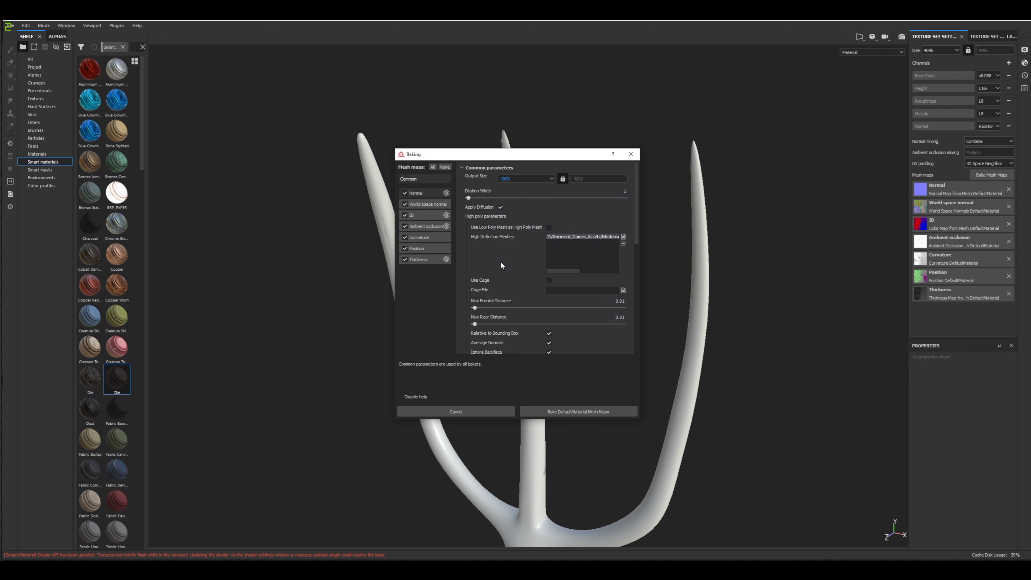
{"action": "scroll", "coordinate": [525, 260], "scroll_direction": "down", "scroll_amount": 4}
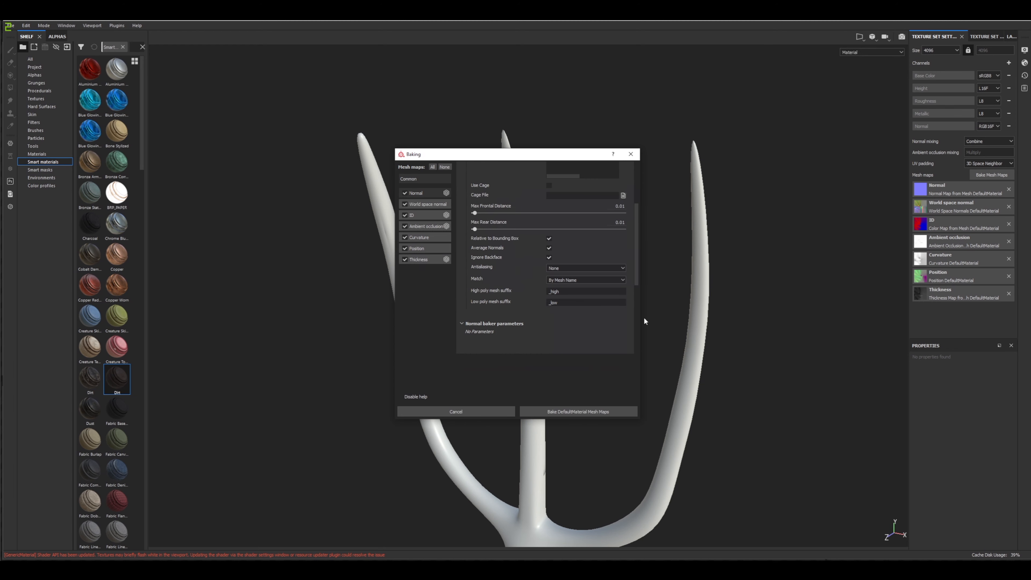
{"action": "left_click", "coordinate": [584, 410]}
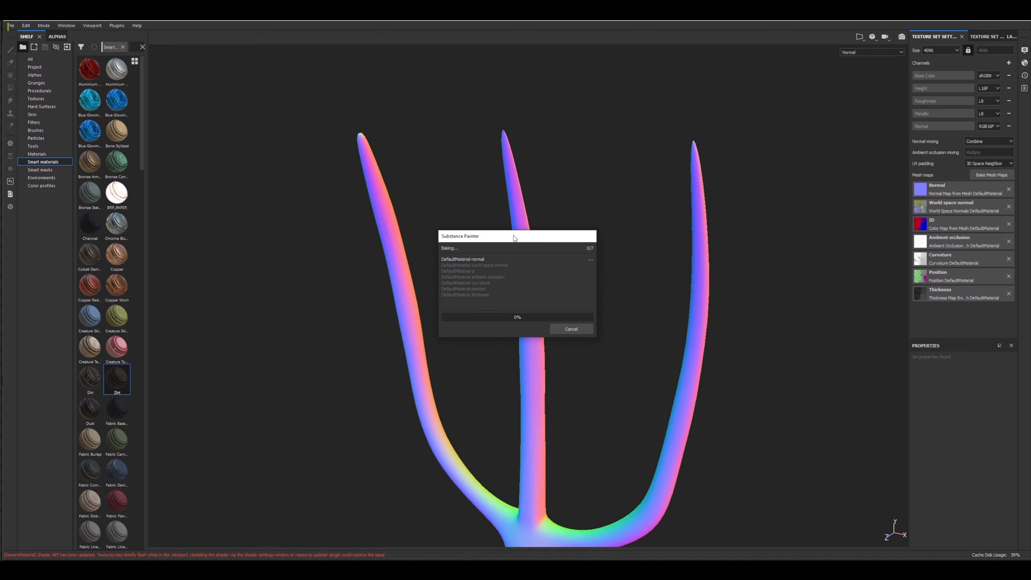
{"action": "left_click_drag", "start_coordinate": [513, 237], "coordinate": [609, 163]}
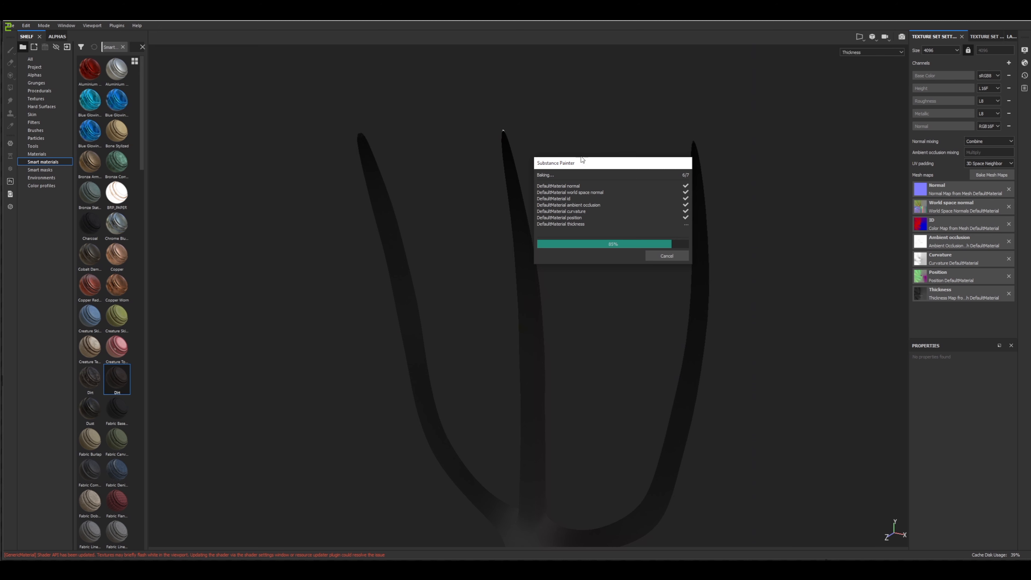
{"action": "left_click", "coordinate": [666, 256]}
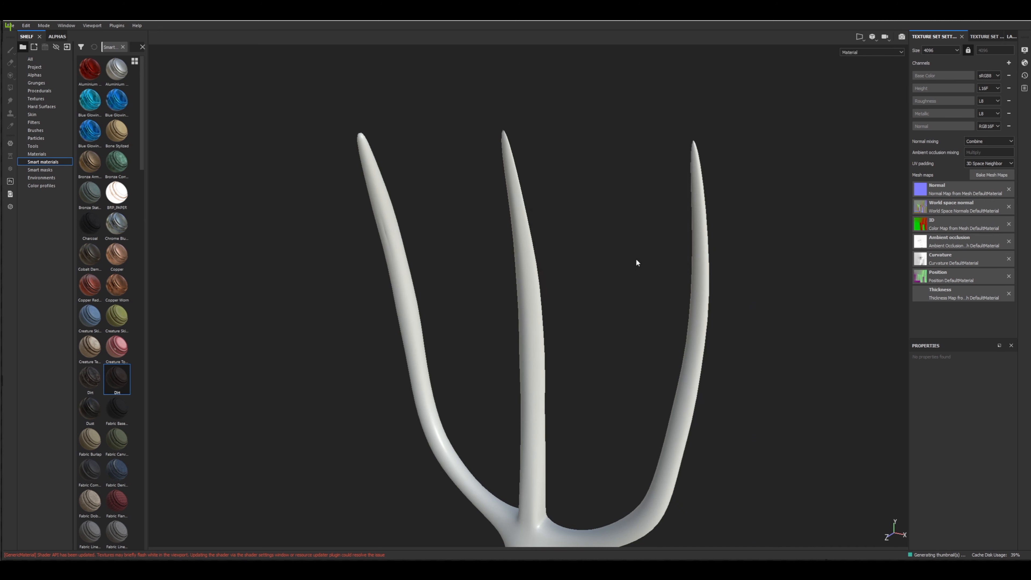
Examine the baked pitchfork from several angles, covering the tines, the socket and the handle.
{"action": "left_click_drag", "start_coordinate": [607, 265], "coordinate": [569, 281], "text": "alt"}
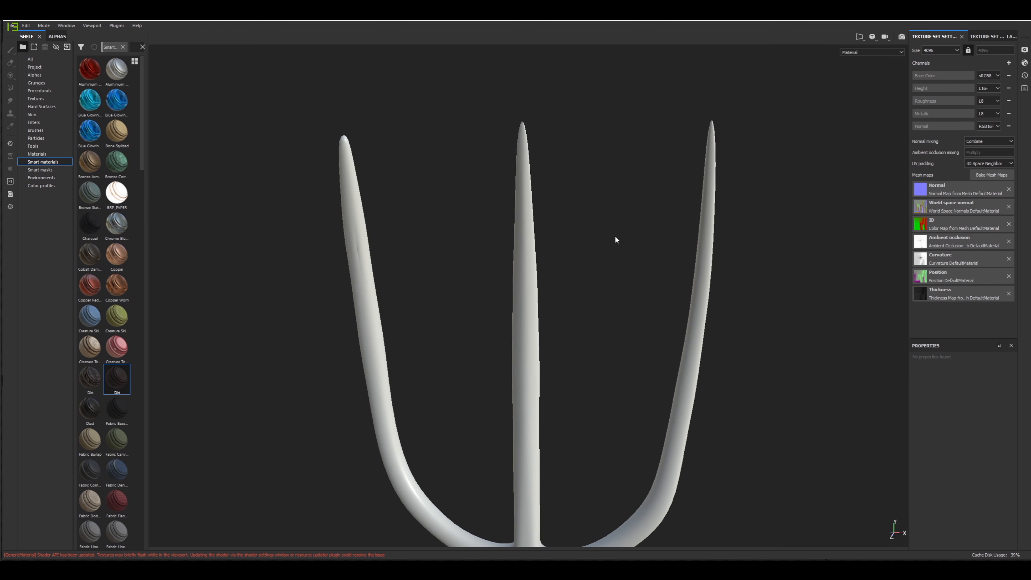
{"action": "left_click_drag", "start_coordinate": [614, 235], "coordinate": [586, 276], "text": "alt"}
{"action": "left_click_drag", "start_coordinate": [407, 252], "coordinate": [561, 267], "text": "alt"}
{"action": "scroll", "coordinate": [559, 270], "scroll_direction": "down", "scroll_amount": 2}
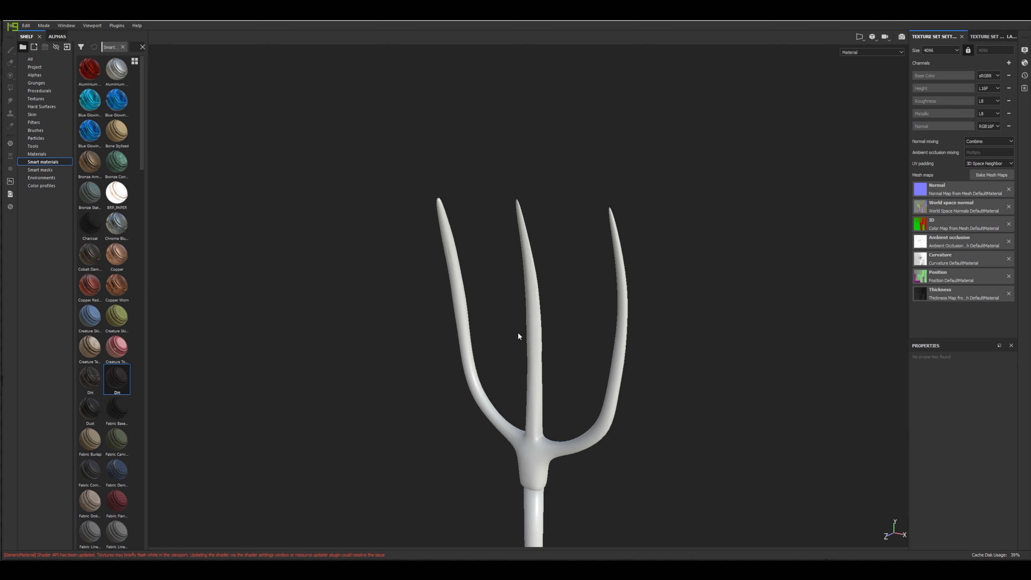
{"action": "left_click_drag", "start_coordinate": [518, 336], "coordinate": [576, 317], "text": "alt"}
{"action": "middle_click_drag", "start_coordinate": [564, 345], "coordinate": [552, 228], "text": "alt"}
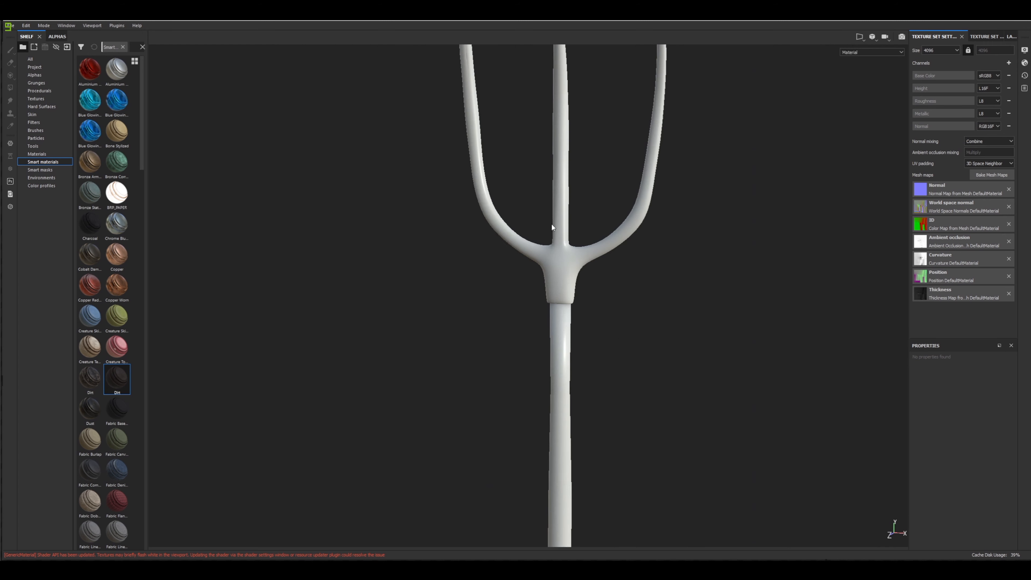
{"action": "scroll", "coordinate": [564, 323], "scroll_direction": "down", "scroll_amount": 3}
{"action": "middle_click_drag", "start_coordinate": [564, 297], "coordinate": [547, 223], "text": "alt"}
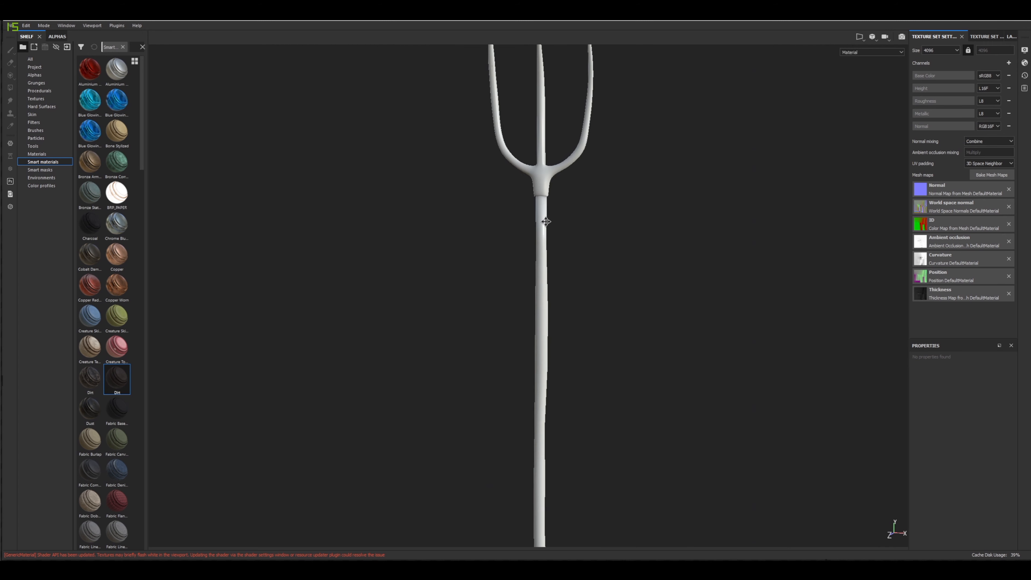
{"action": "middle_click_drag", "start_coordinate": [529, 272], "coordinate": [534, 350], "text": "alt"}
{"action": "scroll", "coordinate": [535, 343], "scroll_direction": "up", "scroll_amount": 4}
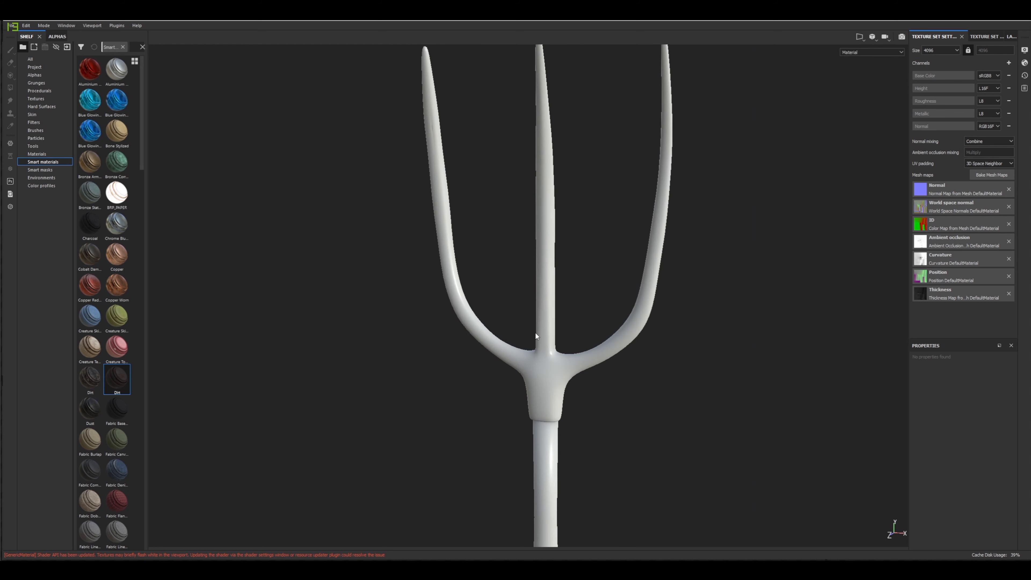
{"action": "middle_click_drag", "start_coordinate": [543, 198], "coordinate": [557, 297], "text": "alt"}
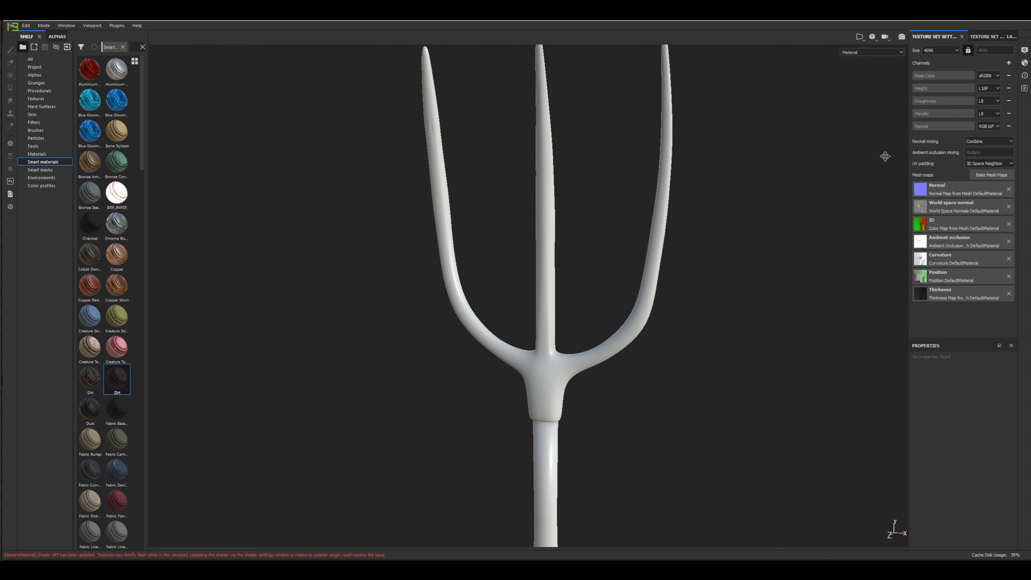
Widen the texture set settings area and bring up the project's layer stack.
{"action": "left_click", "coordinate": [979, 38]}
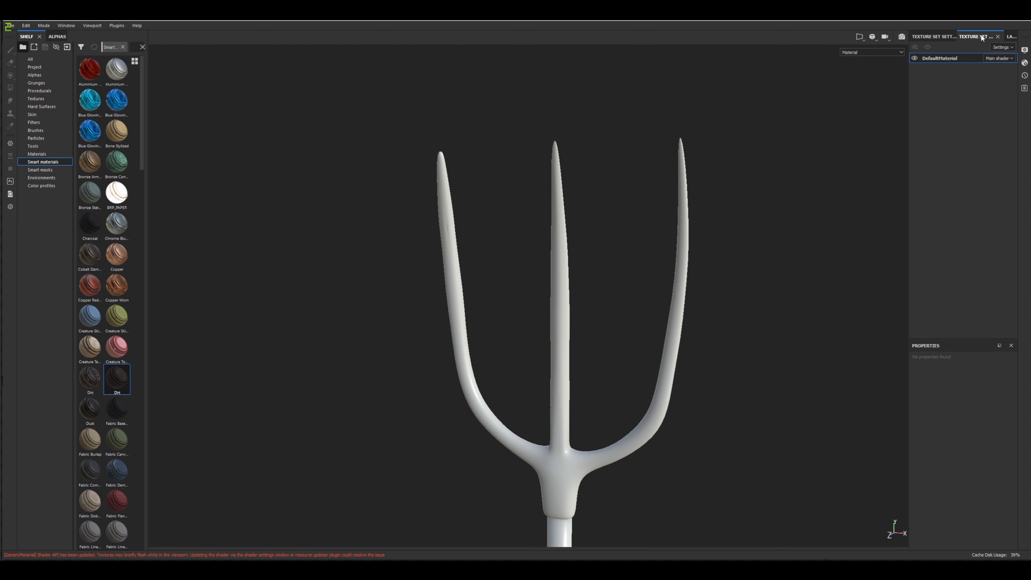
{"action": "left_click", "coordinate": [941, 39]}
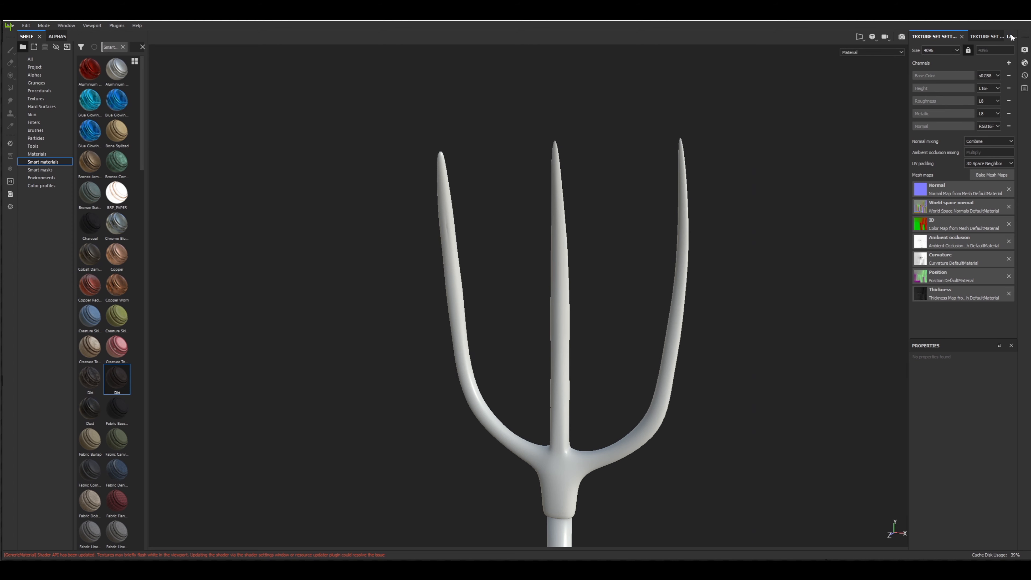
{"action": "left_click_drag", "start_coordinate": [909, 105], "coordinate": [857, 106]}
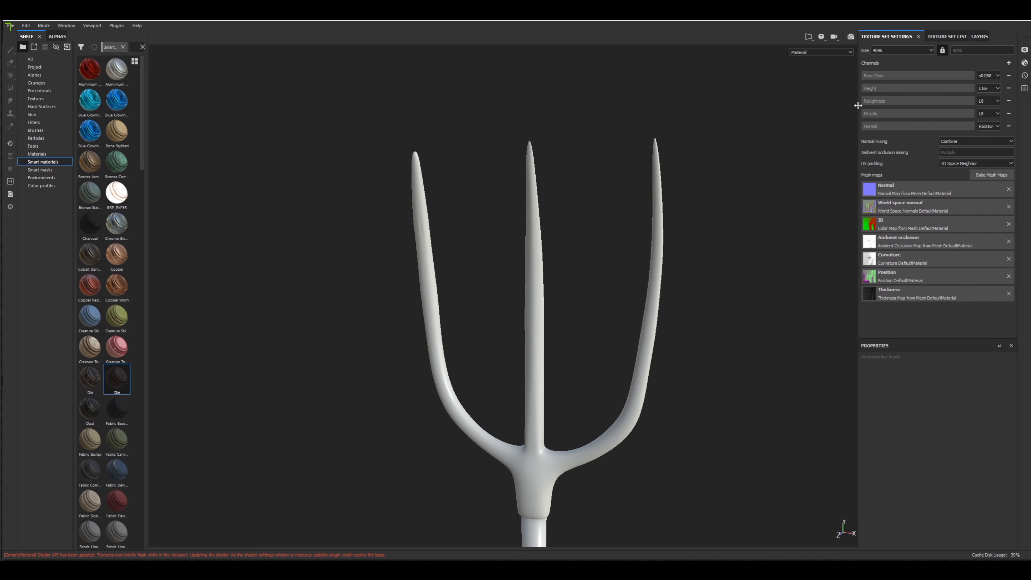
{"action": "left_click", "coordinate": [981, 36]}
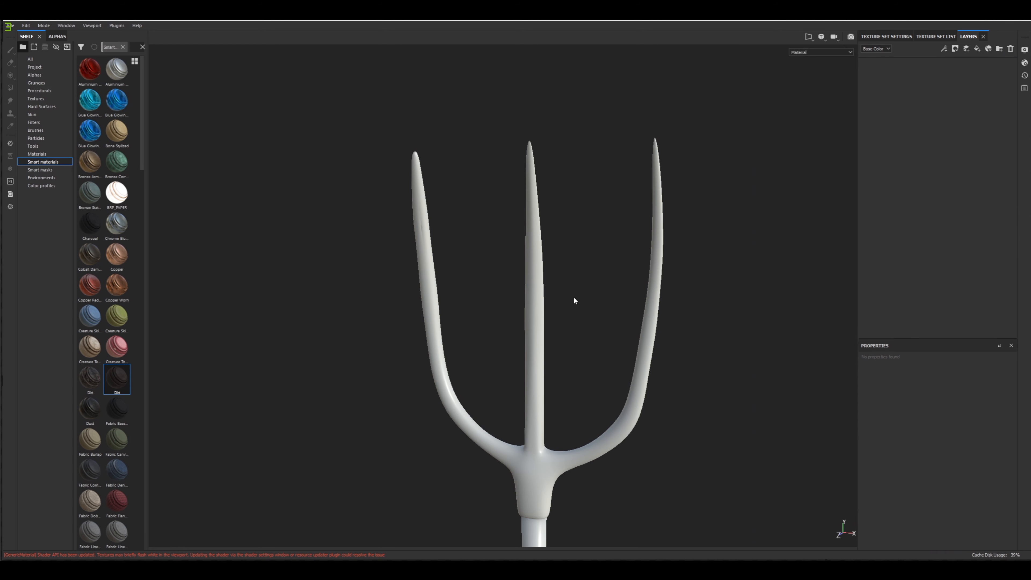
Add two folders to the layer stack, naming the lower one Handle and the upper one Fork.
{"action": "middle_click_drag", "start_coordinate": [568, 386], "coordinate": [575, 275], "text": "alt"}
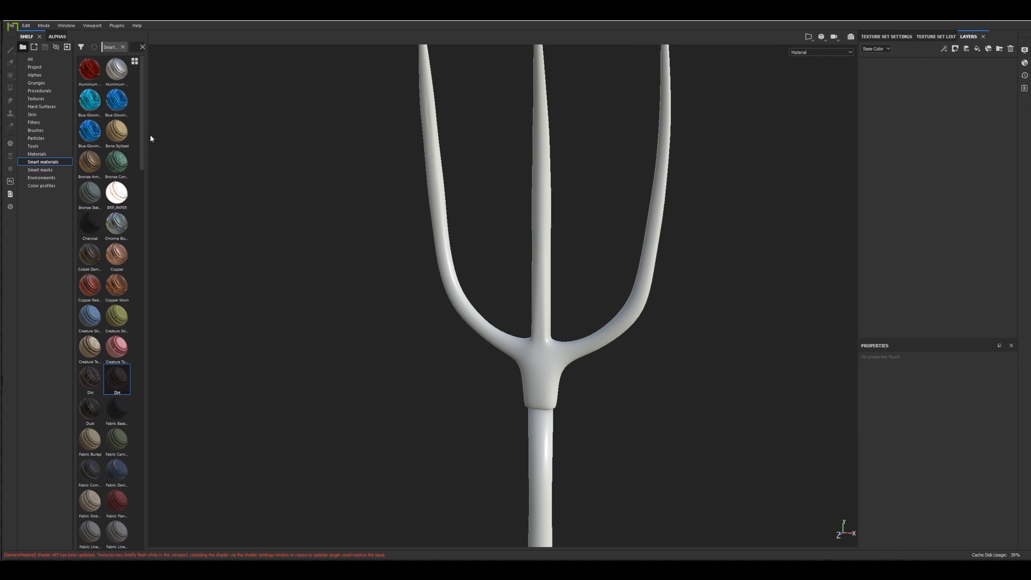
{"action": "left_click", "coordinate": [1000, 48]}
{"action": "left_click", "coordinate": [999, 49]}
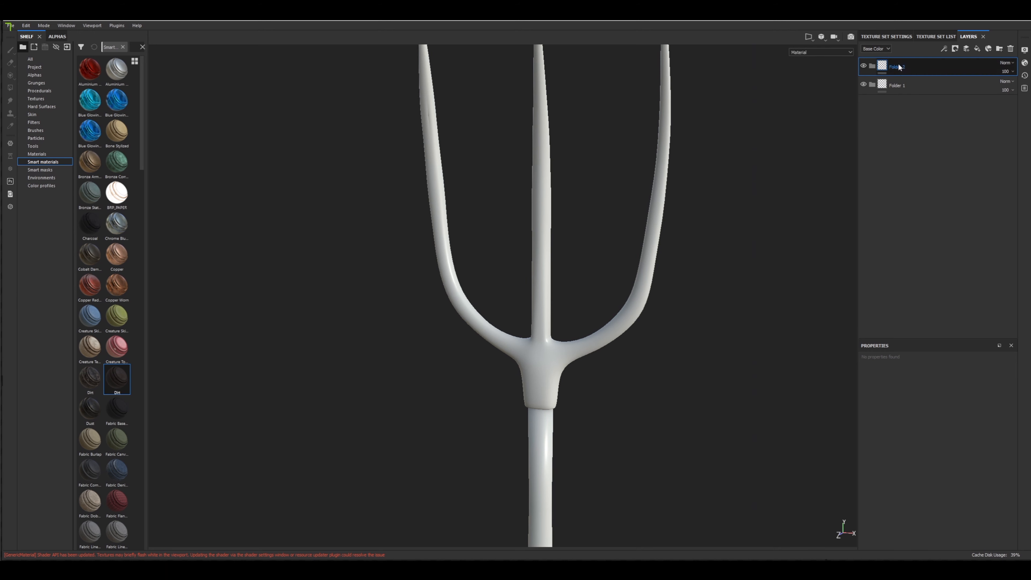
{"action": "double_click", "coordinate": [964, 81]}
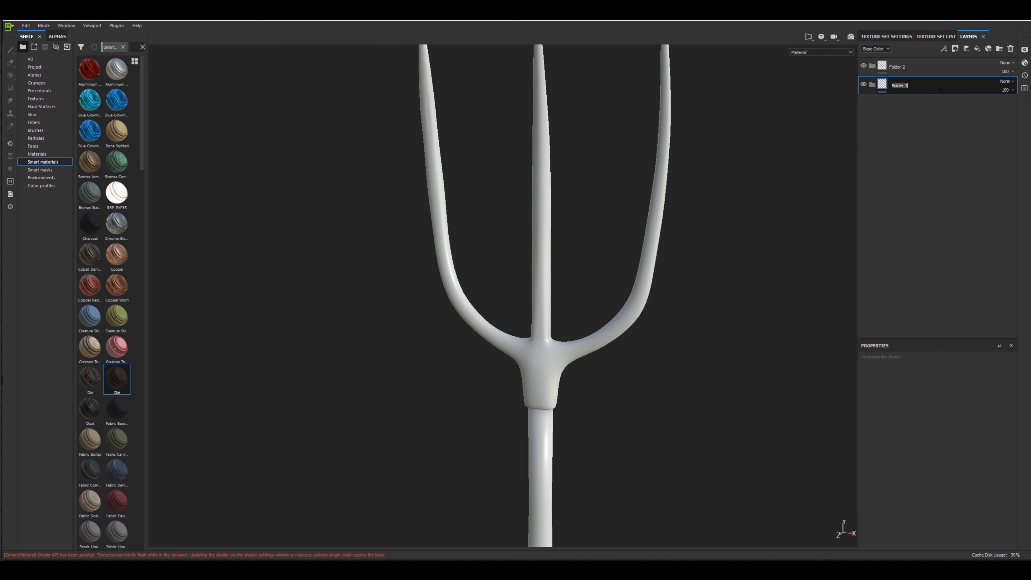
{"action": "type", "text": "Handle"}
{"action": "key", "text": "Return"}
{"action": "double_click", "coordinate": [900, 67]}
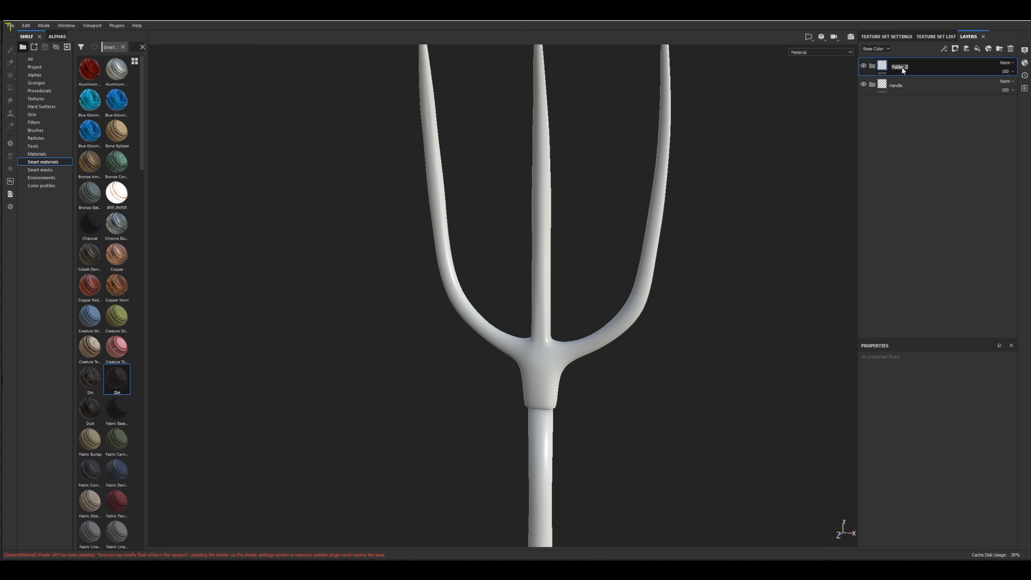
{"action": "type", "text": "Fork"}
{"action": "key", "text": "Return"}
Add a color selection mask to the Handle folder and pick the handle's green ID color.
{"action": "left_click", "coordinate": [896, 86]}
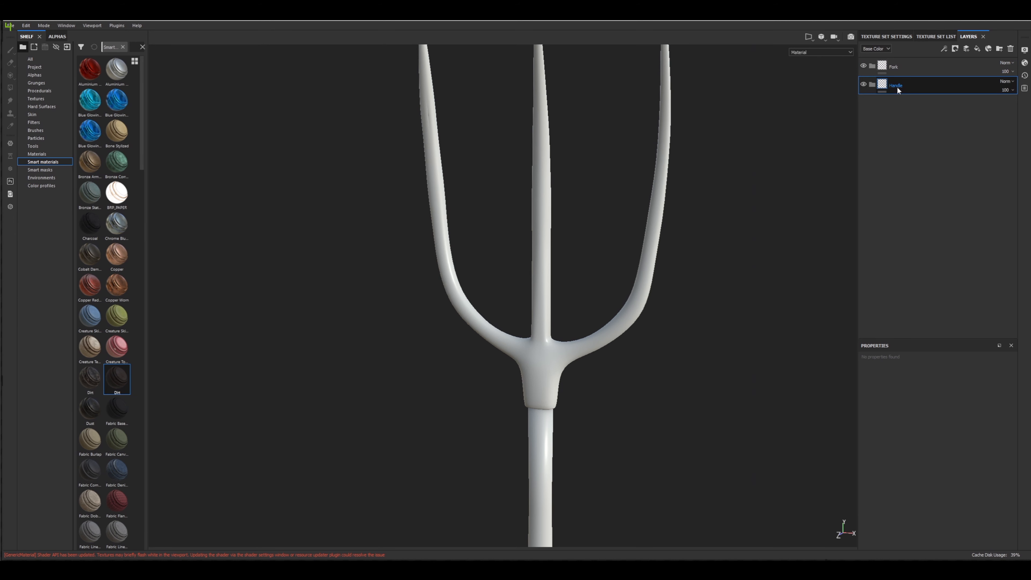
{"action": "right_click", "coordinate": [893, 84]}
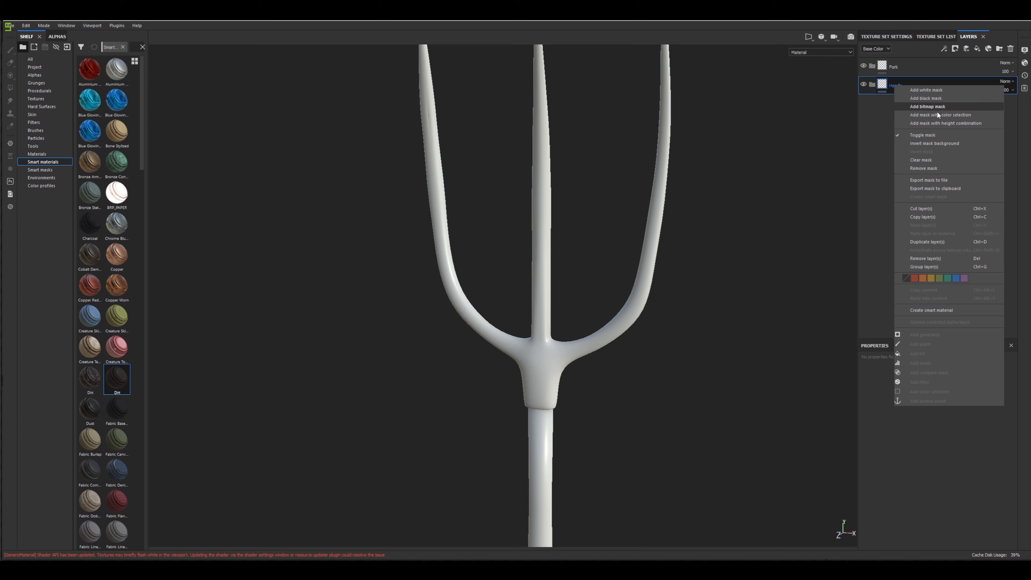
{"action": "left_click", "coordinate": [885, 87]}
{"action": "right_click", "coordinate": [884, 85]}
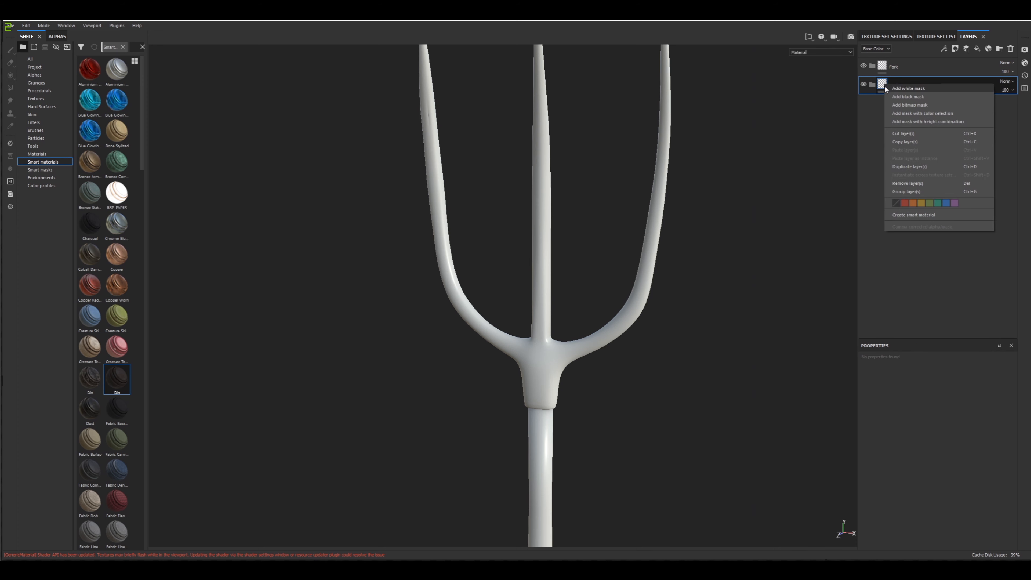
{"action": "left_click", "coordinate": [925, 113]}
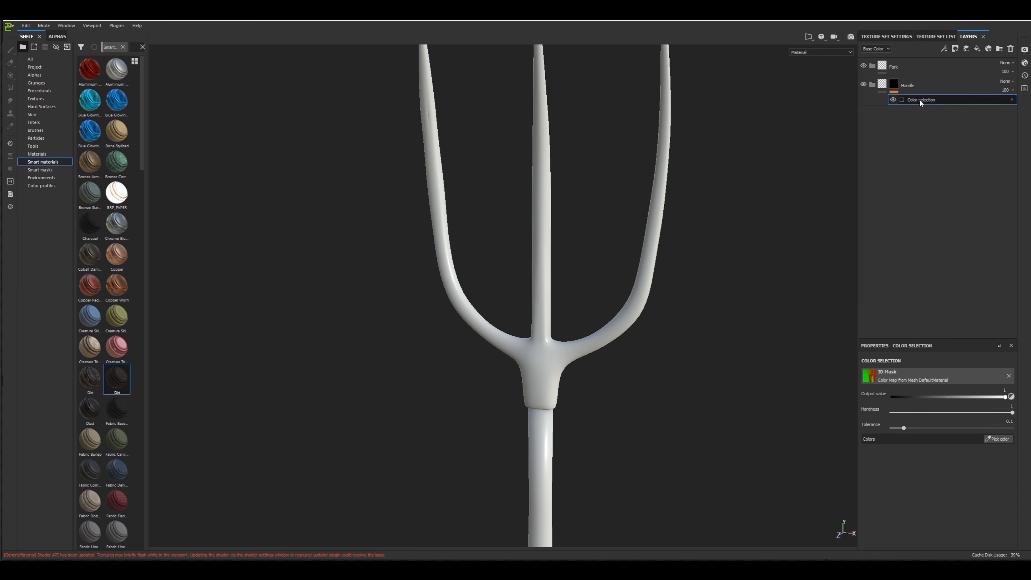
{"action": "left_click", "coordinate": [991, 437]}
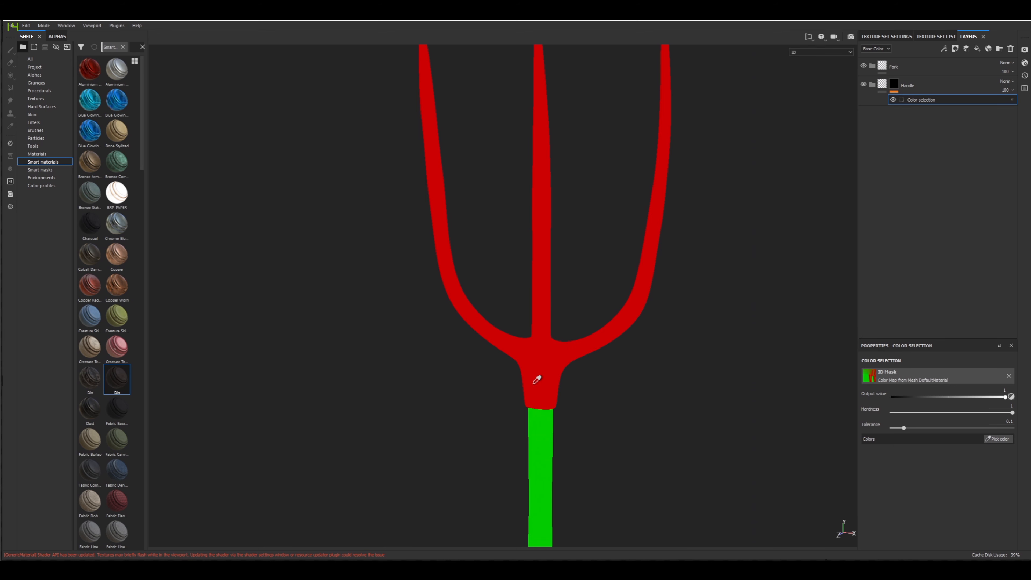
{"action": "left_click", "coordinate": [889, 85]}
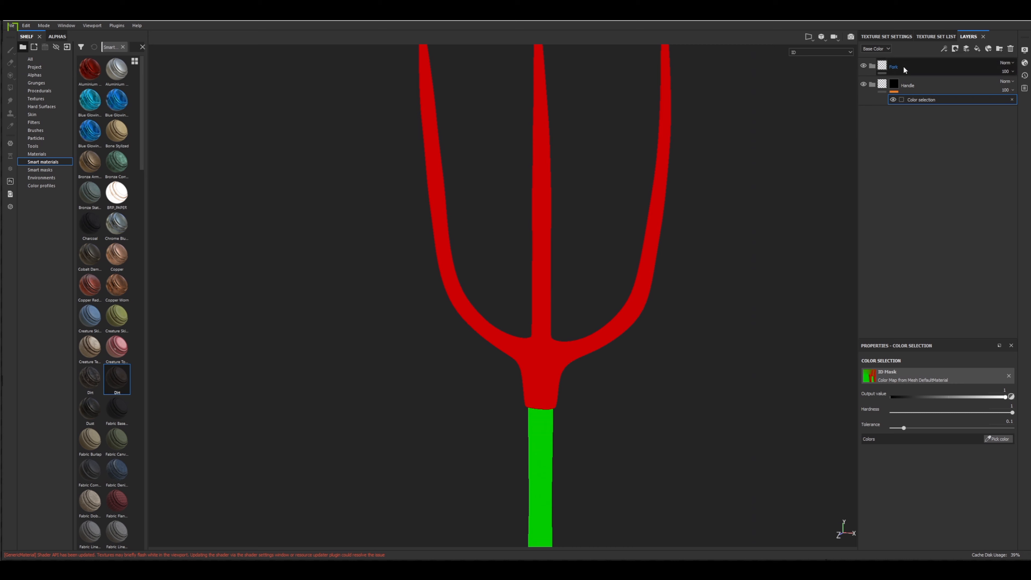
{"action": "left_click", "coordinate": [546, 447]}
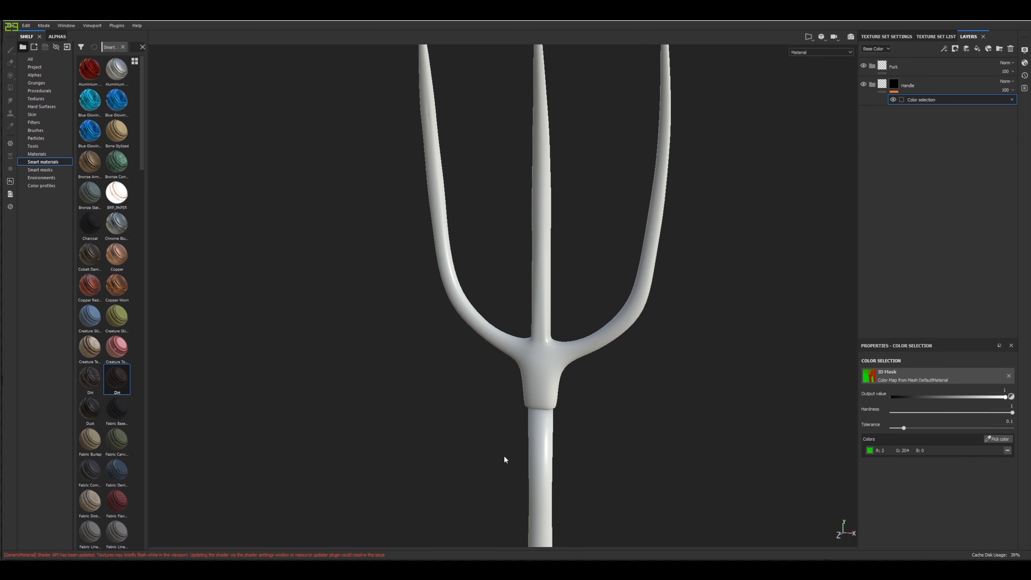
Add a color selection mask to the Fork folder and pick the metal fork's red ID color.
{"action": "left_click", "coordinate": [895, 68]}
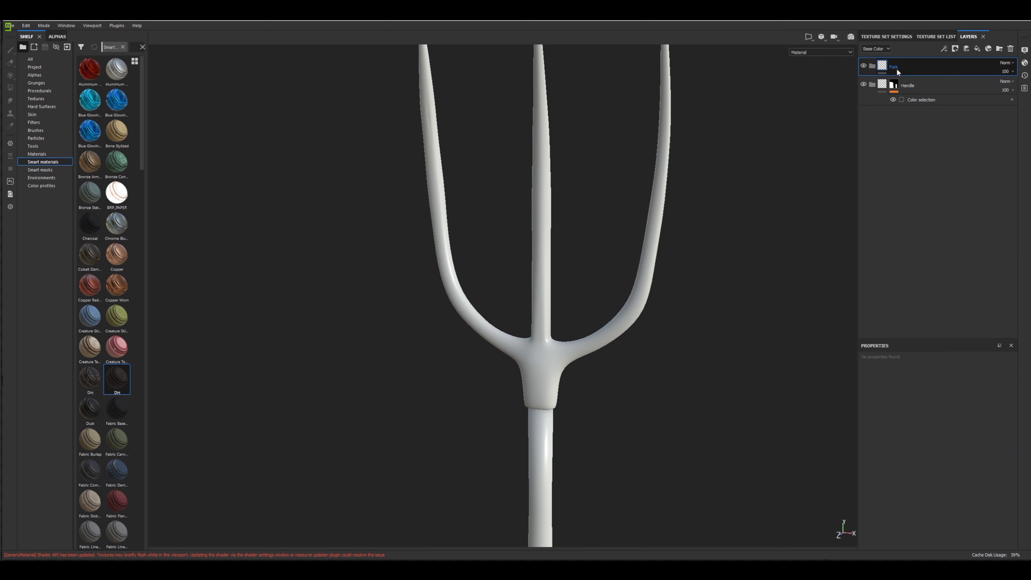
{"action": "right_click", "coordinate": [897, 72]}
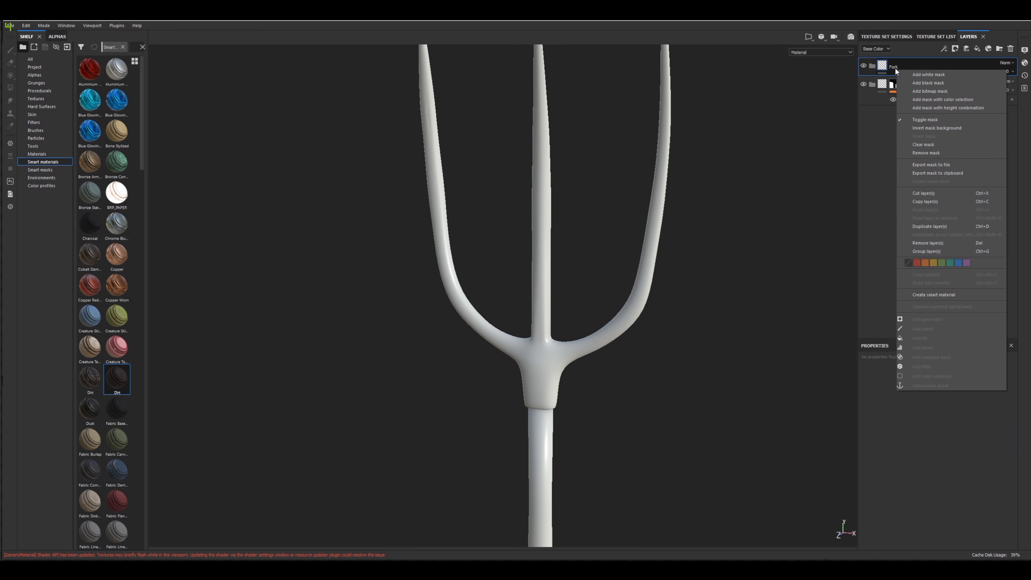
{"action": "left_click", "coordinate": [933, 99]}
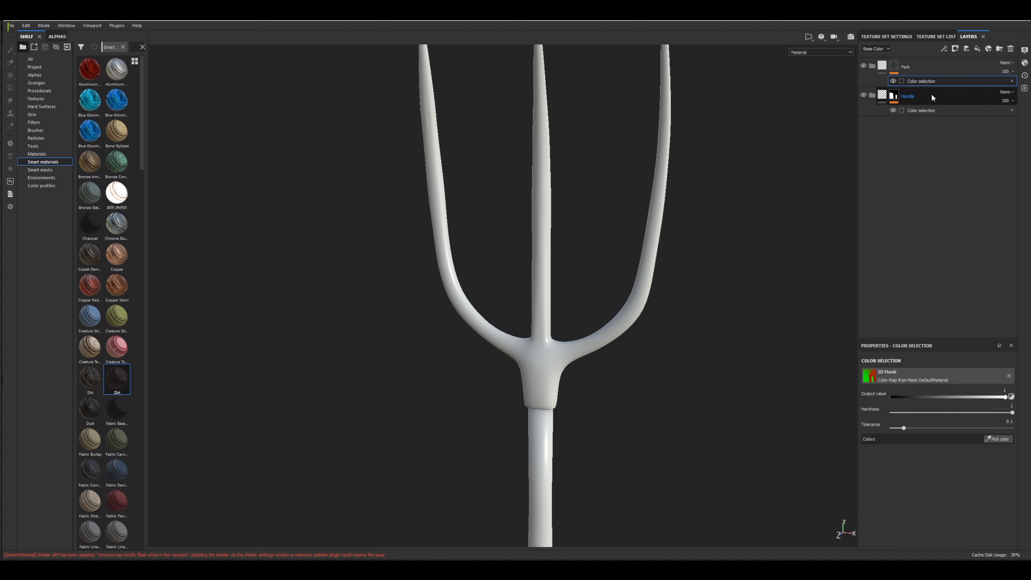
{"action": "left_click", "coordinate": [998, 440]}
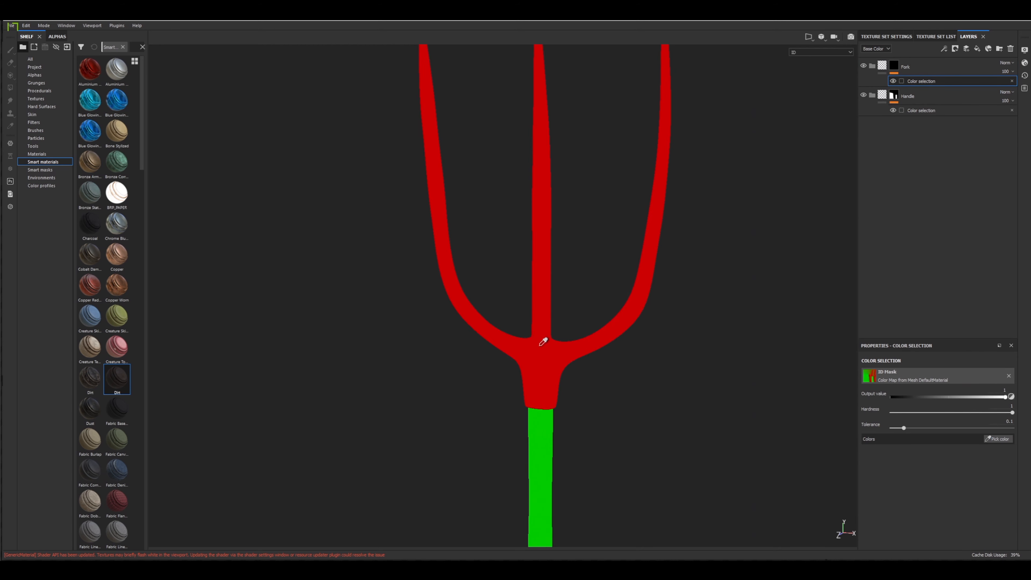
{"action": "left_click", "coordinate": [555, 340]}
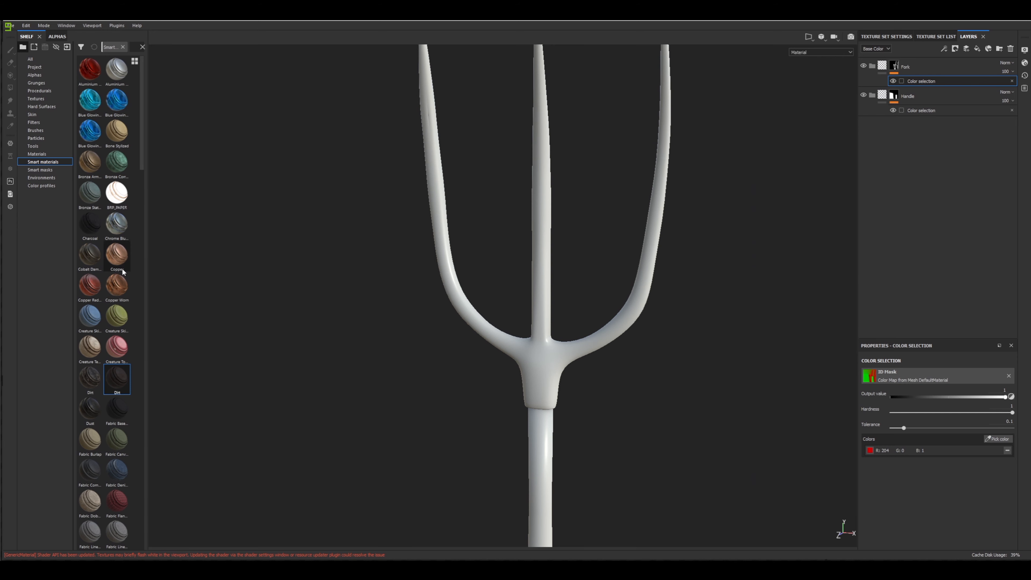
Show the shelf's regular materials, widen the shelf and search them for "wood".
{"action": "scroll", "coordinate": [122, 267], "scroll_direction": "down", "scroll_amount": 3}
{"action": "scroll", "coordinate": [101, 281], "scroll_direction": "up", "scroll_amount": 3}
{"action": "left_click_drag", "start_coordinate": [522, 252], "coordinate": [550, 251], "text": "alt"}
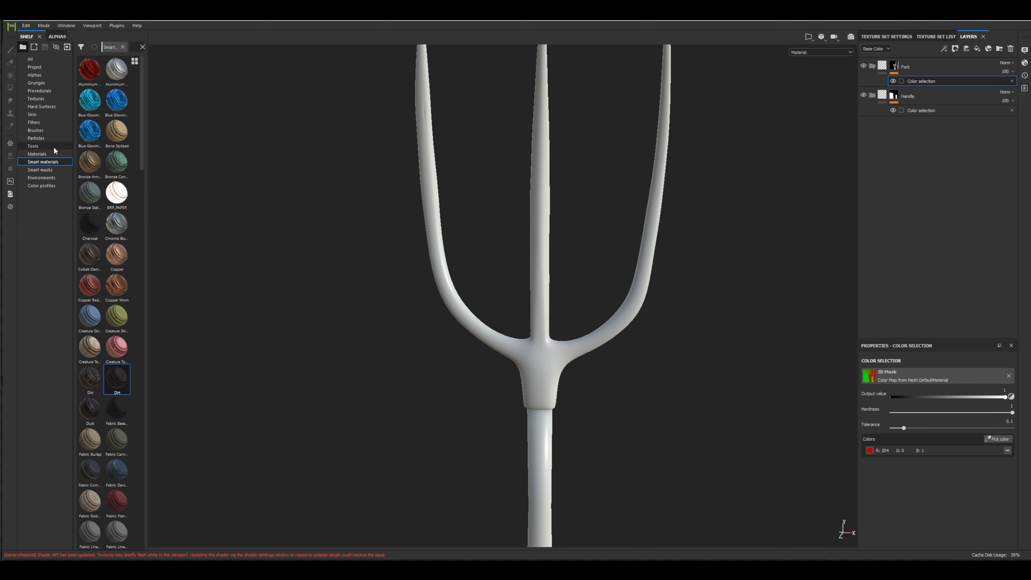
{"action": "left_click", "coordinate": [39, 153]}
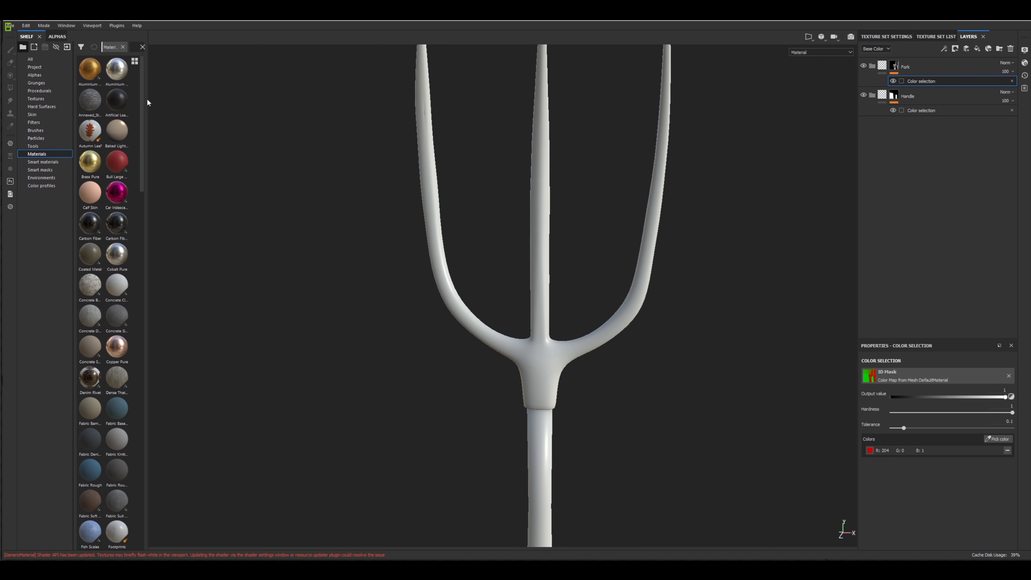
{"action": "left_click_drag", "start_coordinate": [146, 99], "coordinate": [166, 98]}
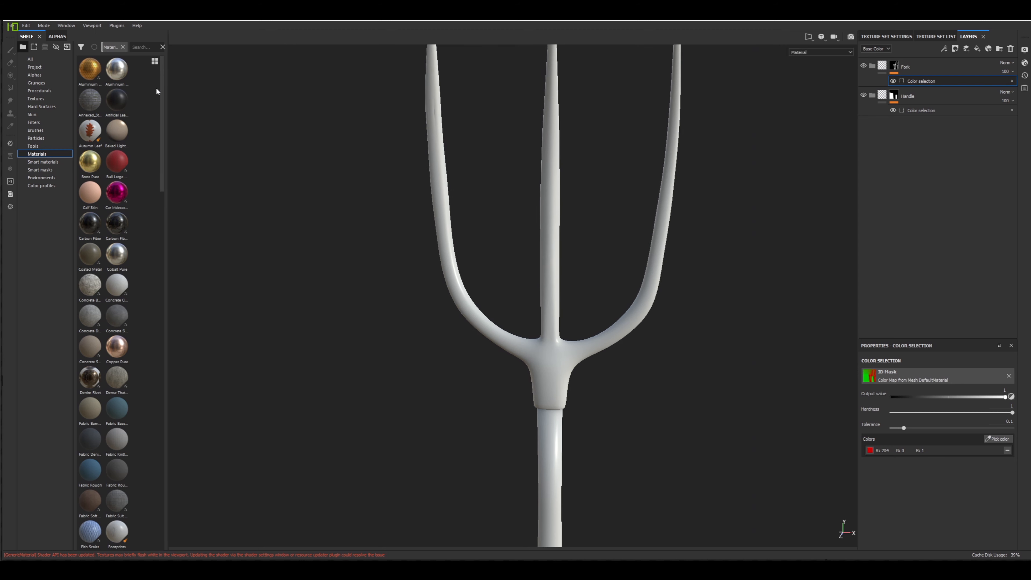
{"action": "left_click", "coordinate": [133, 47]}
{"action": "type", "text": "wood"}
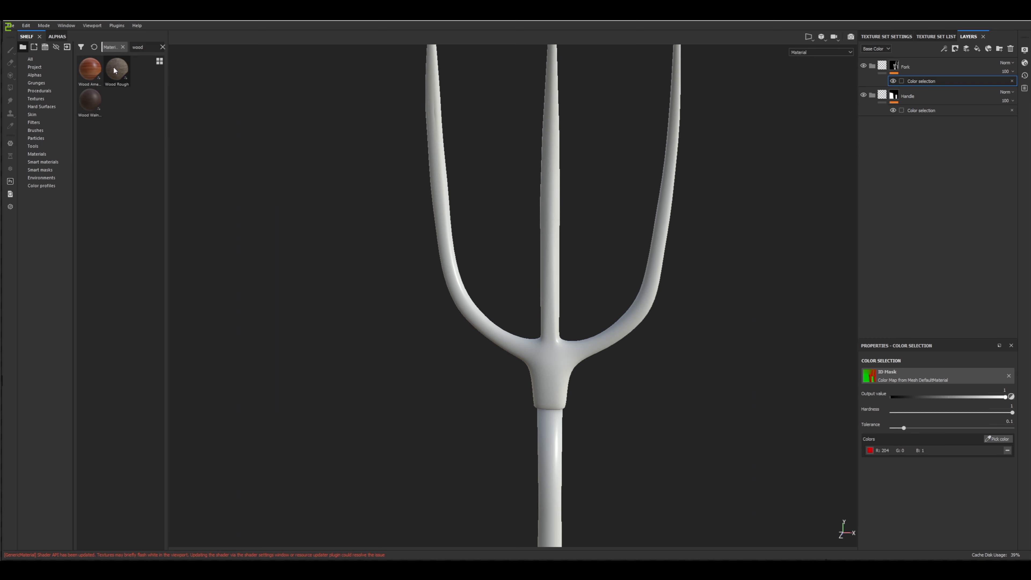
Add the Wood Rough material as a fill layer inside the Handle folder and select the folder's mask.
{"action": "left_click_drag", "start_coordinate": [114, 71], "coordinate": [913, 97]}
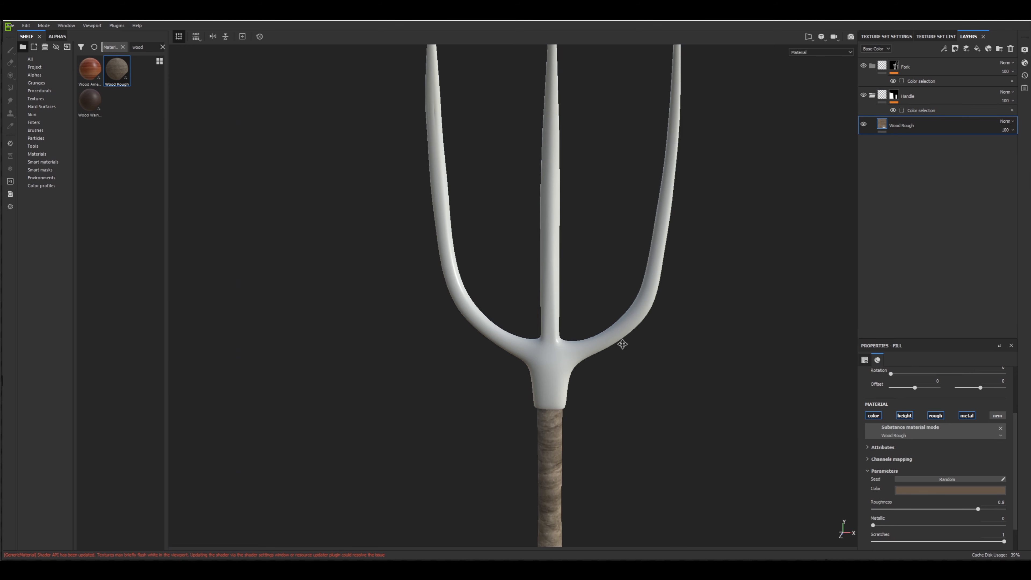
{"action": "middle_click_drag", "start_coordinate": [622, 344], "coordinate": [606, 279], "text": "alt"}
{"action": "left_click", "coordinate": [882, 95]}
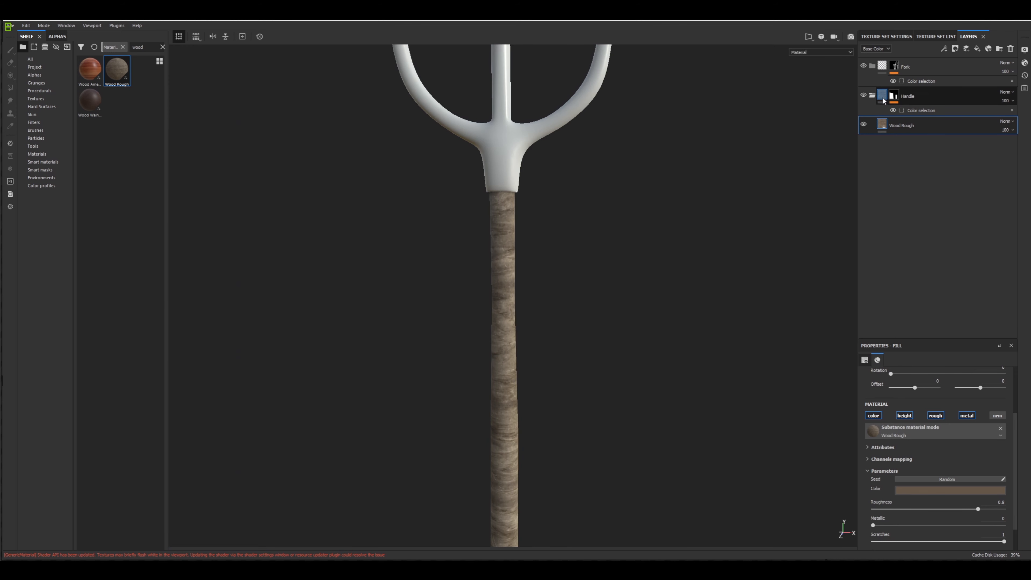
{"action": "left_click", "coordinate": [893, 95]}
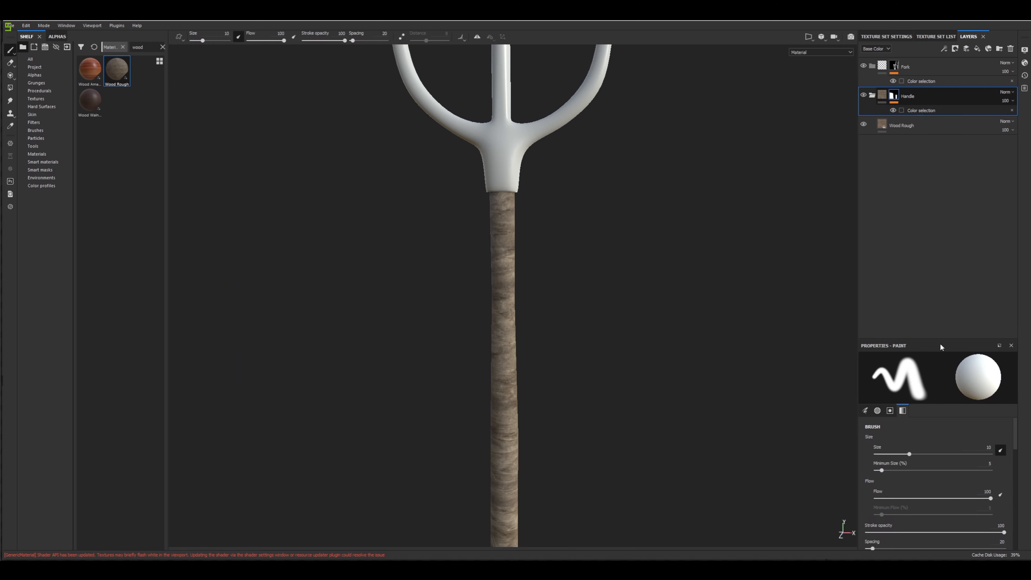
Examine the Wood Rough texture along the whole handle, checking the grain direction and the UV seams near its lower end.
{"action": "scroll", "coordinate": [518, 429], "scroll_direction": "up", "scroll_amount": 2}
{"action": "scroll", "coordinate": [518, 428], "scroll_direction": "down", "scroll_amount": 5}
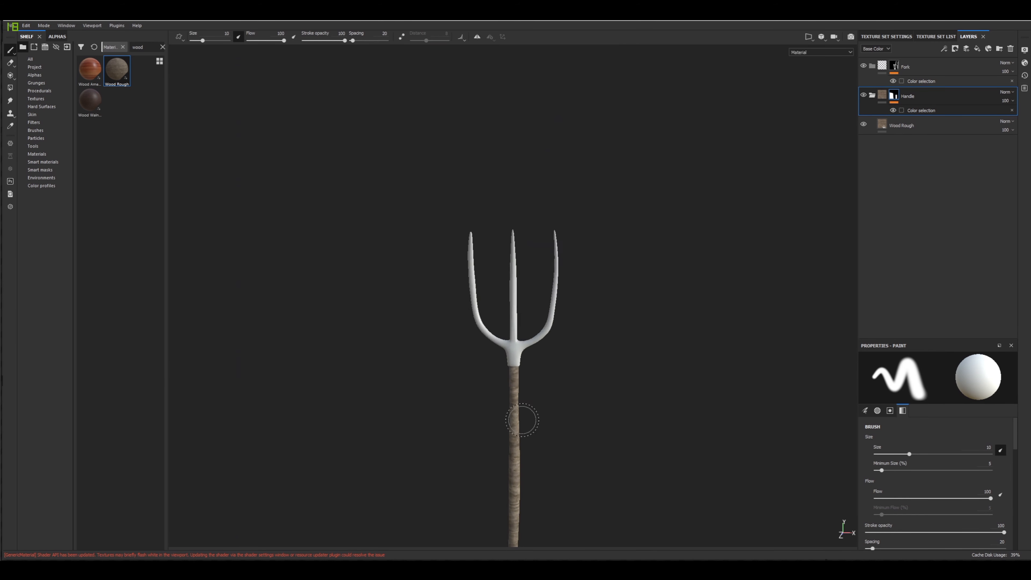
{"action": "middle_click_drag", "start_coordinate": [537, 376], "coordinate": [532, 314], "text": "alt"}
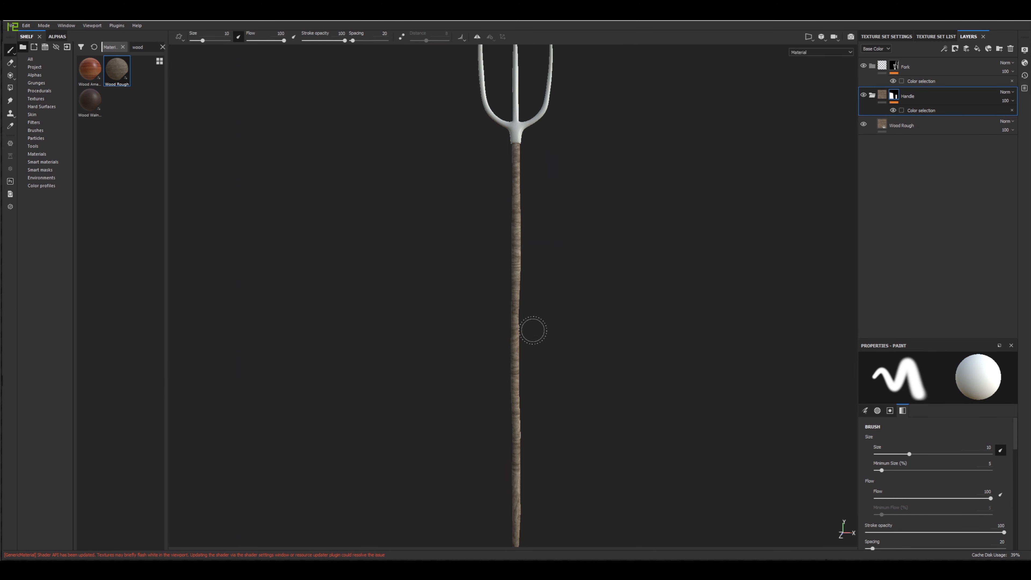
{"action": "middle_click_drag", "start_coordinate": [531, 352], "coordinate": [533, 302], "text": "alt"}
{"action": "middle_click_drag", "start_coordinate": [541, 385], "coordinate": [537, 279], "text": "alt"}
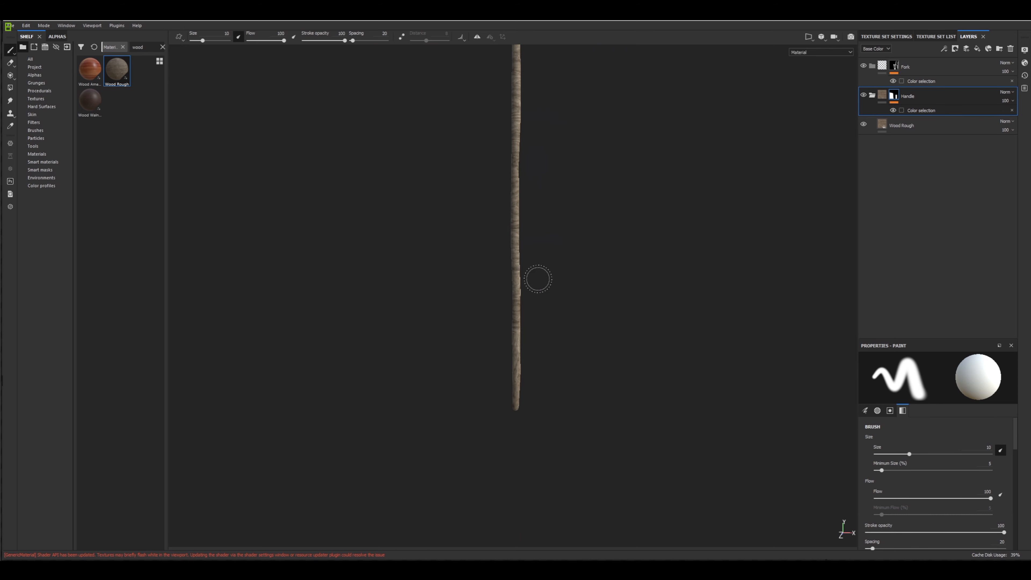
{"action": "scroll", "coordinate": [515, 360], "scroll_direction": "up", "scroll_amount": 4}
{"action": "scroll", "coordinate": [514, 360], "scroll_direction": "up", "scroll_amount": 6}
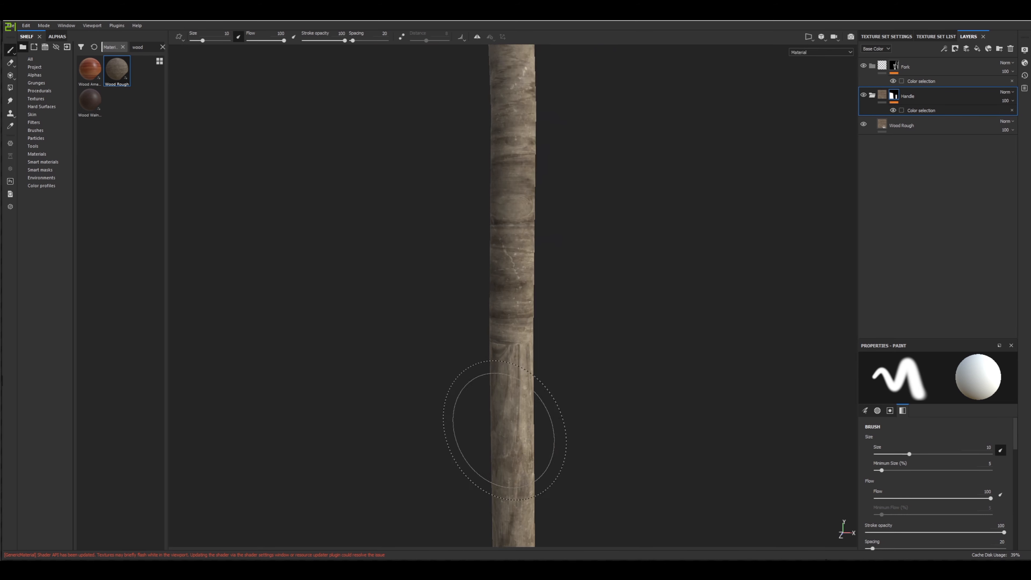
{"action": "scroll", "coordinate": [520, 382], "scroll_direction": "up", "scroll_amount": 5}
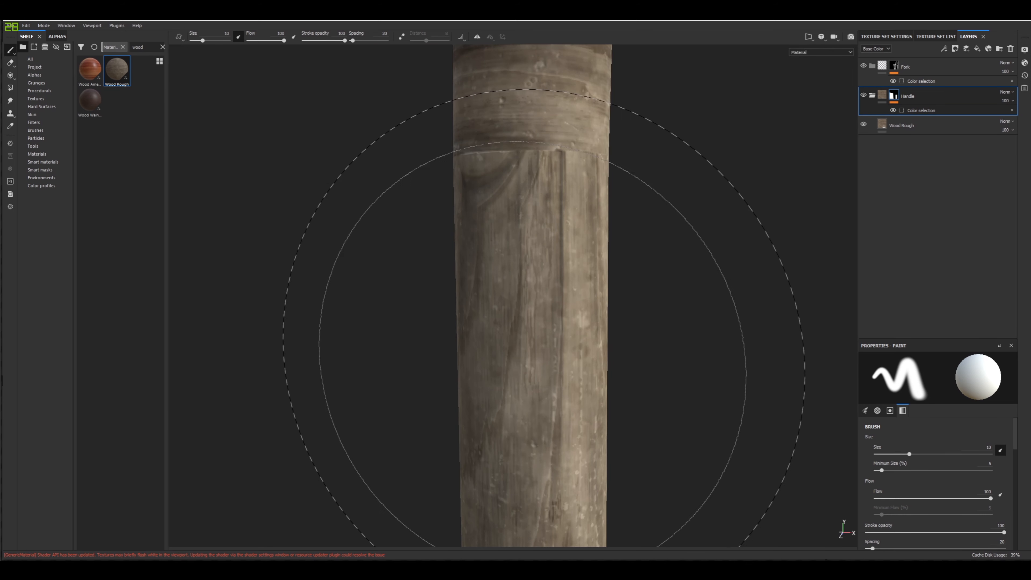
{"action": "middle_click_drag", "start_coordinate": [534, 240], "coordinate": [534, 313], "text": "alt"}
{"action": "left_click_drag", "start_coordinate": [534, 313], "coordinate": [451, 191], "text": "alt"}
{"action": "middle_click_drag", "start_coordinate": [523, 221], "coordinate": [457, 271], "text": "alt"}
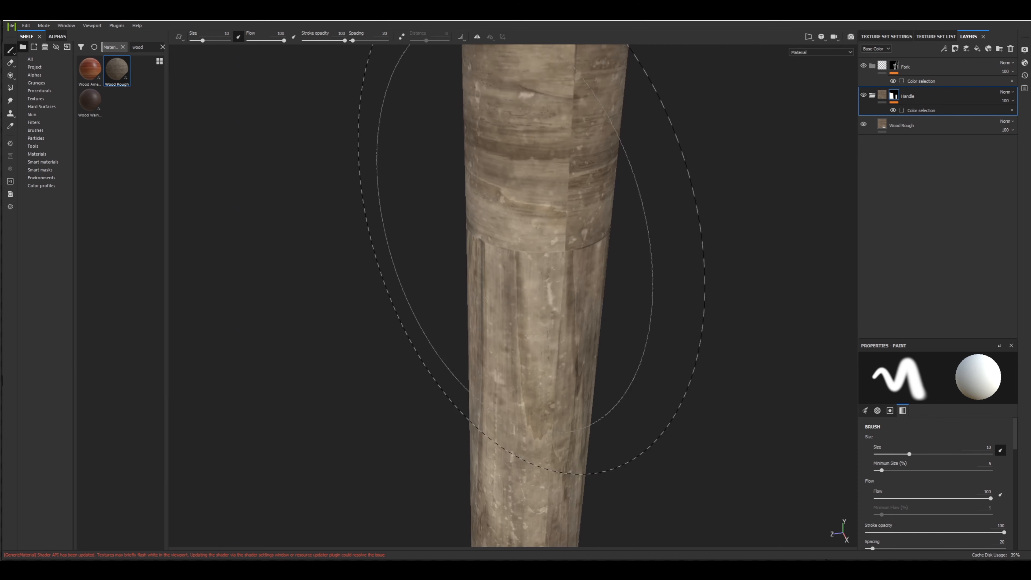
{"action": "left_click_drag", "start_coordinate": [544, 157], "coordinate": [562, 138], "text": "alt"}
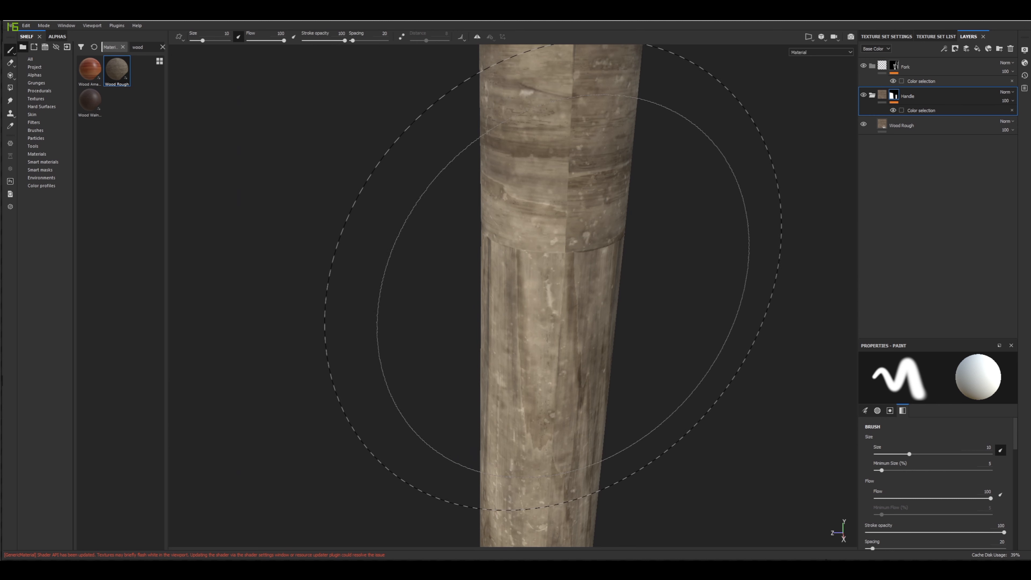
Set the Wood Rough layer's projection to Tri-planar projection.
{"action": "left_click", "coordinate": [884, 97]}
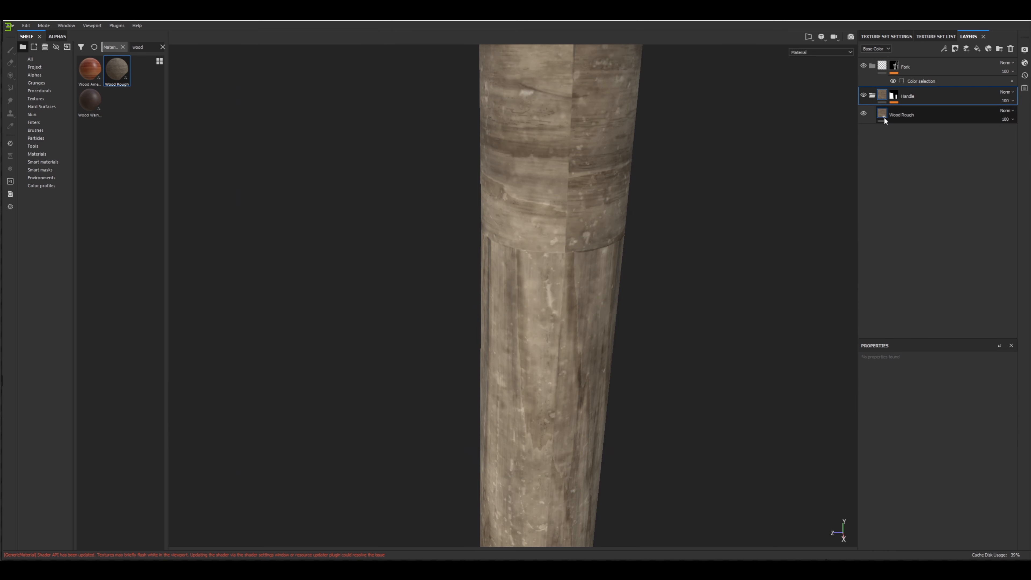
{"action": "left_click", "coordinate": [884, 117]}
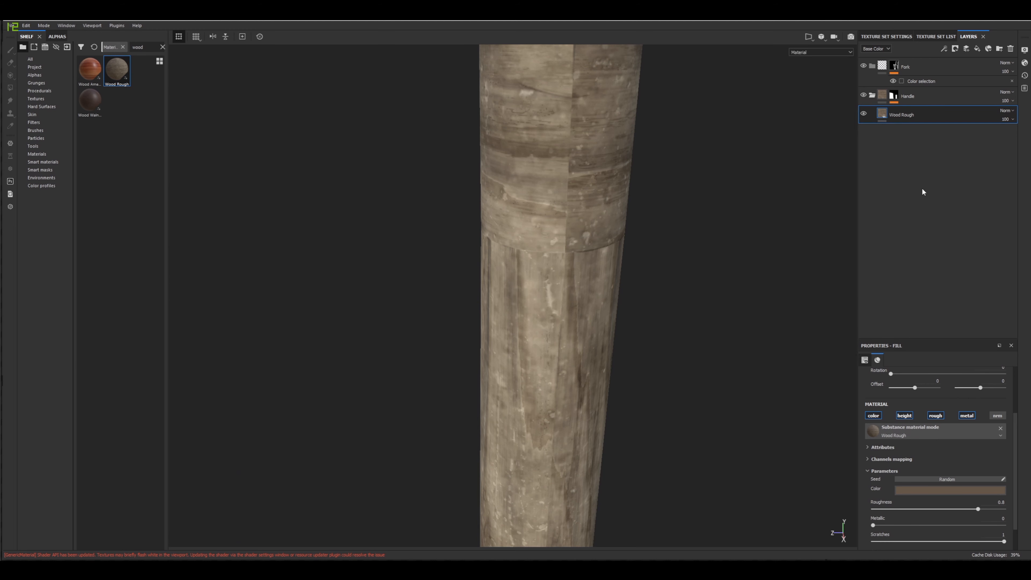
{"action": "scroll", "coordinate": [919, 447], "scroll_direction": "up", "scroll_amount": 3}
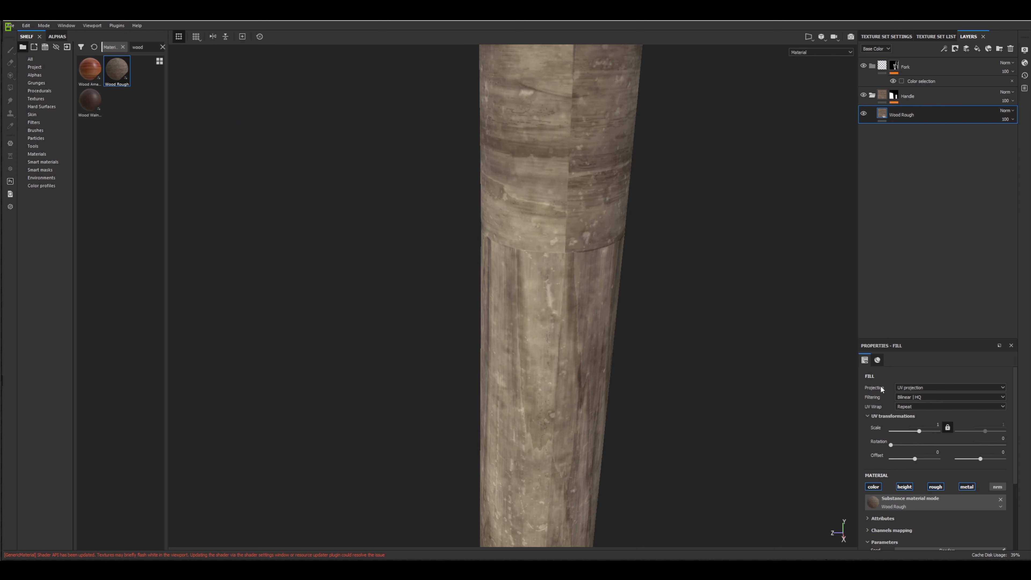
{"action": "left_click", "coordinate": [946, 386]}
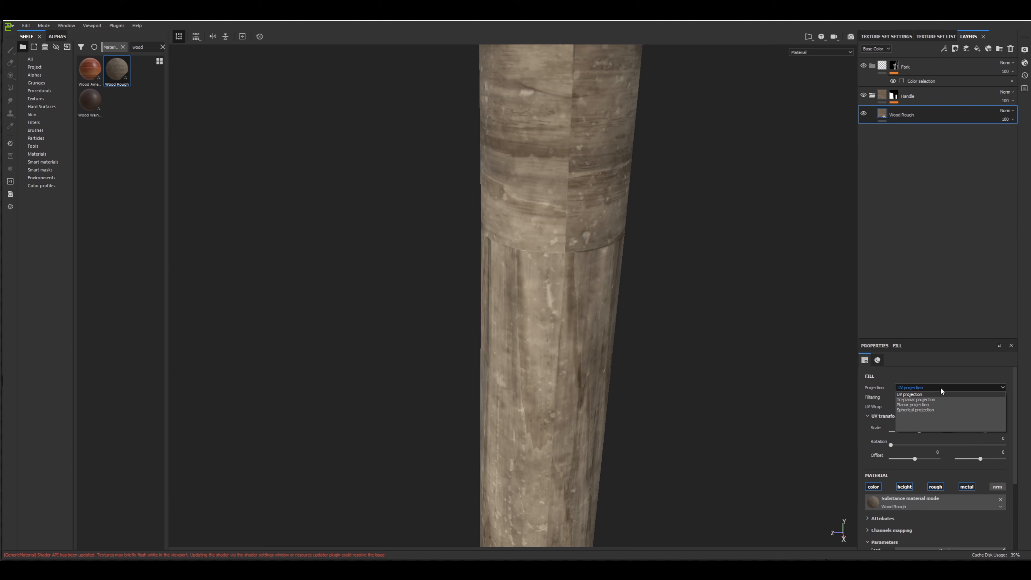
{"action": "left_click", "coordinate": [928, 399]}
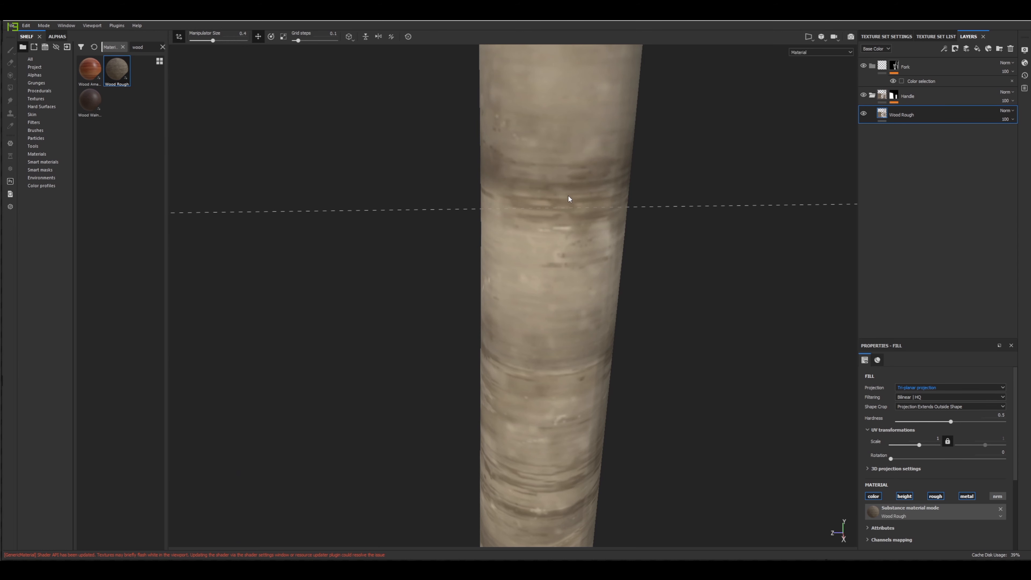
Examine the handle from several sides to check the tri-planar wood grain, its seams and the extent of the projection box.
{"action": "left_click_drag", "start_coordinate": [563, 215], "coordinate": [688, 150], "text": "alt"}
{"action": "left_click_drag", "start_coordinate": [612, 179], "coordinate": [582, 198], "text": "alt"}
{"action": "scroll", "coordinate": [583, 197], "scroll_direction": "down", "scroll_amount": 5}
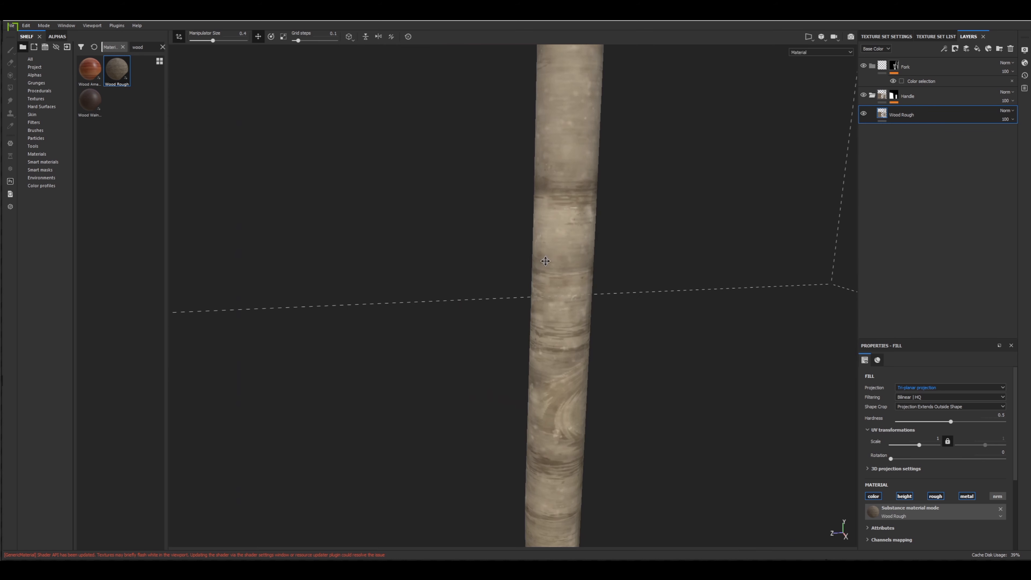
{"action": "middle_click_drag", "start_coordinate": [571, 177], "coordinate": [546, 261], "text": "alt"}
{"action": "left_click_drag", "start_coordinate": [488, 237], "coordinate": [437, 254], "text": "alt"}
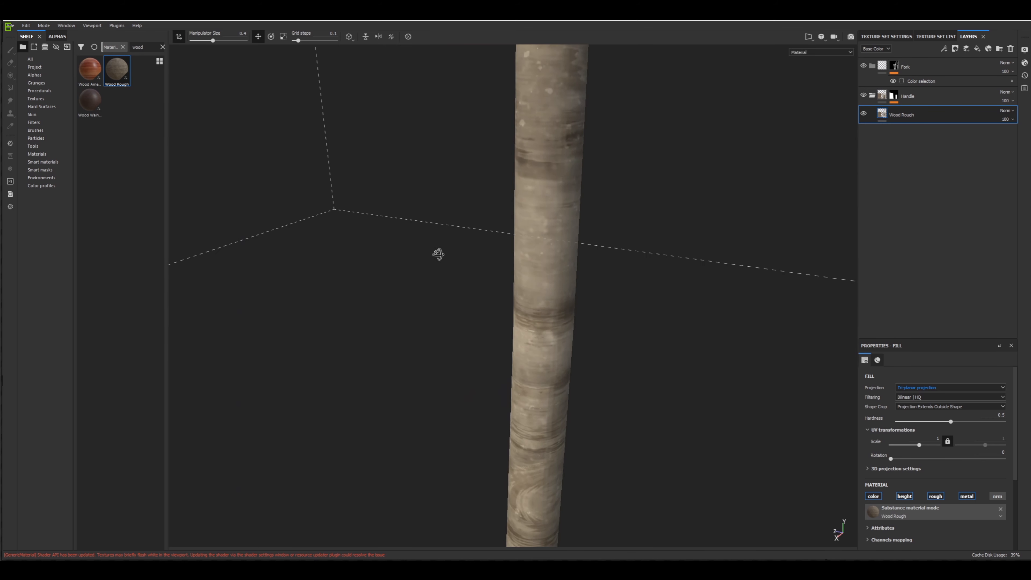
{"action": "mouse_move", "coordinate": [548, 234]}
{"action": "left_mouse_down", "text": "alt"}
{"action": "mouse_move", "coordinate": [475, 183]}
{"action": "mouse_move", "coordinate": [553, 143]}
{"action": "mouse_move", "coordinate": [534, 120]}
{"action": "mouse_move", "coordinate": [598, 182]}
{"action": "mouse_move", "coordinate": [661, 220]}
{"action": "left_mouse_up", "text": "alt"}
{"action": "scroll", "coordinate": [552, 233], "scroll_direction": "up", "scroll_amount": 5}
{"action": "scroll", "coordinate": [637, 223], "scroll_direction": "down", "scroll_amount": 5}
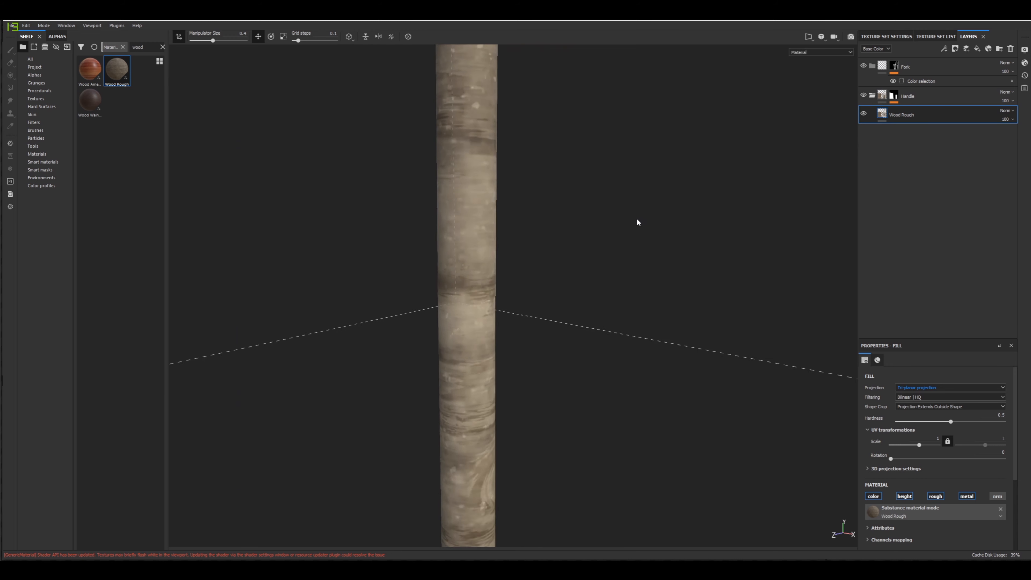
{"action": "mouse_move", "coordinate": [637, 221]}
{"action": "left_mouse_down", "text": "alt"}
{"action": "mouse_move", "coordinate": [506, 190]}
{"action": "mouse_move", "coordinate": [628, 223]}
{"action": "left_mouse_up", "text": "alt"}
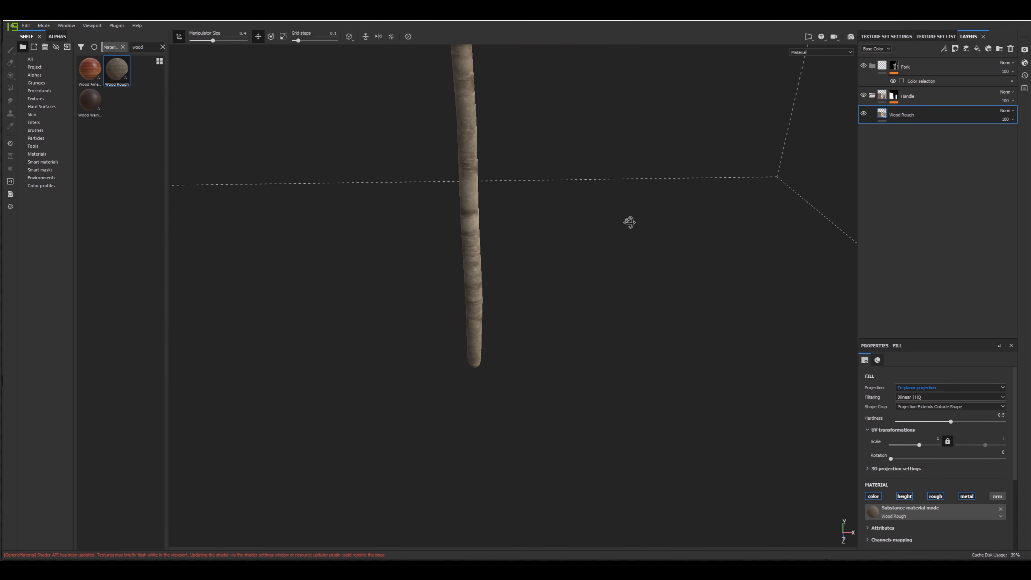
{"action": "scroll", "coordinate": [623, 223], "scroll_direction": "down", "scroll_amount": 6}
{"action": "middle_click_drag", "start_coordinate": [553, 298], "coordinate": [553, 307], "text": "alt"}
{"action": "middle_click_drag", "start_coordinate": [545, 162], "coordinate": [549, 292], "text": "alt"}
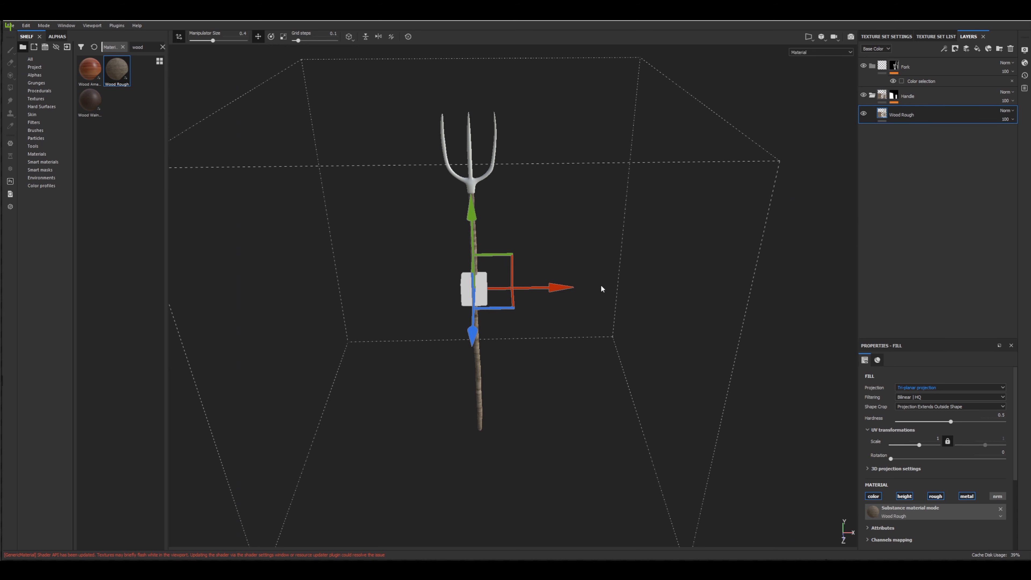
{"action": "scroll", "coordinate": [580, 276], "scroll_direction": "down", "scroll_amount": 3}
{"action": "scroll", "coordinate": [579, 277], "scroll_direction": "up", "scroll_amount": 5}
{"action": "scroll", "coordinate": [580, 277], "scroll_direction": "down", "scroll_amount": 7}
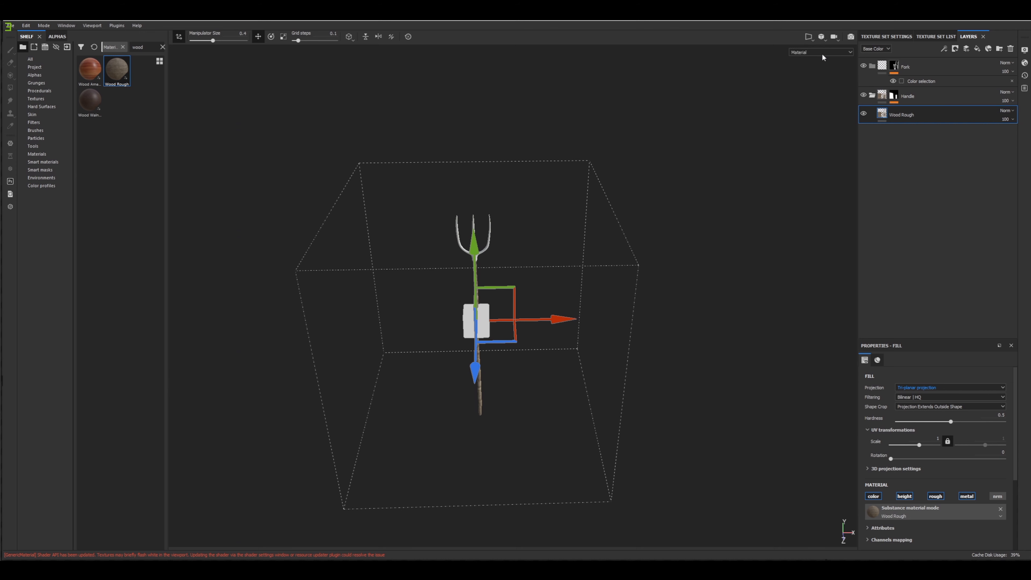
Show the 3D and 2D views side by side and inspect the pitchfork's UV layout.
{"action": "left_click", "coordinate": [810, 37]}
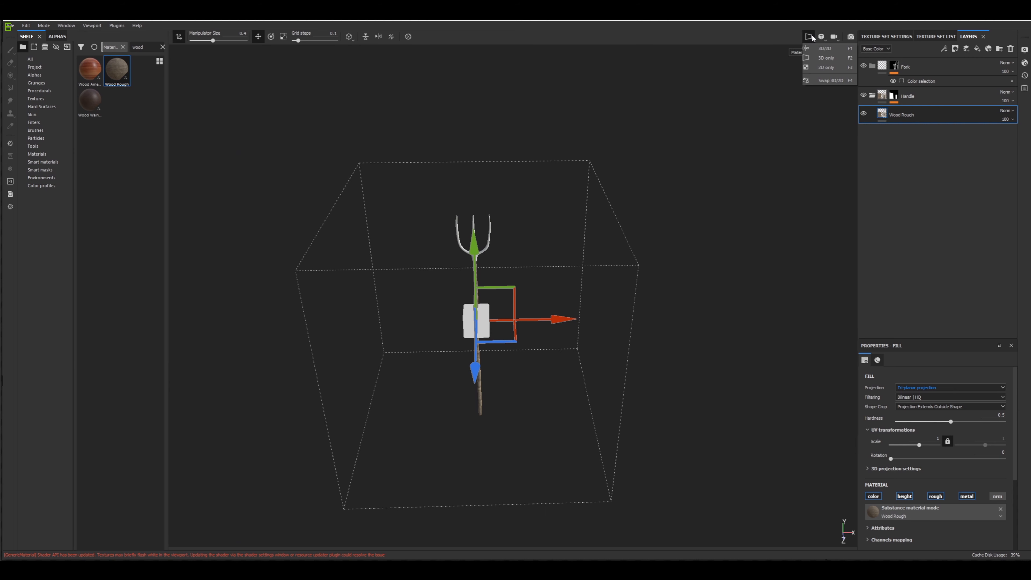
{"action": "left_click", "coordinate": [828, 48]}
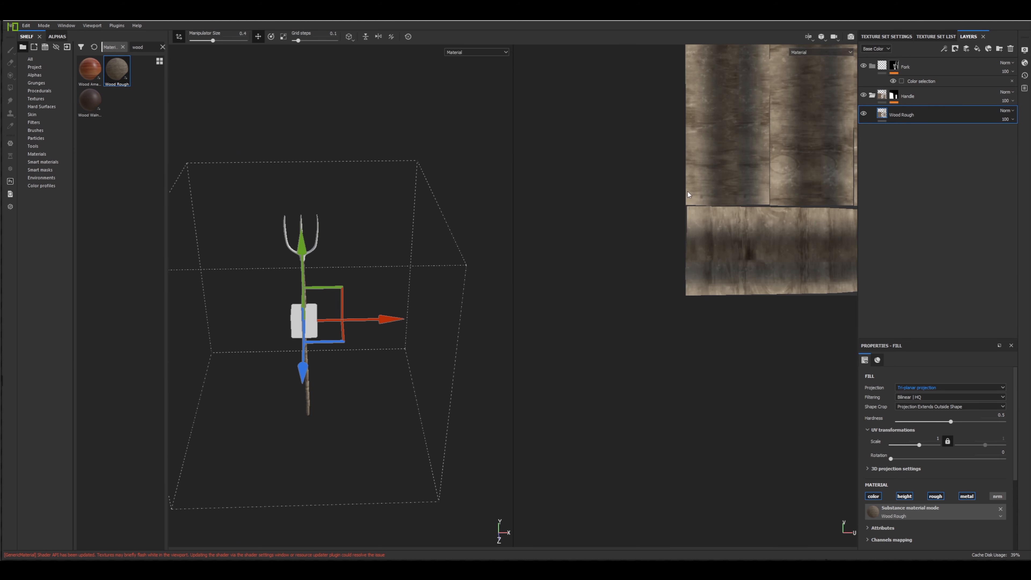
{"action": "scroll", "coordinate": [653, 196], "scroll_direction": "down", "scroll_amount": 5}
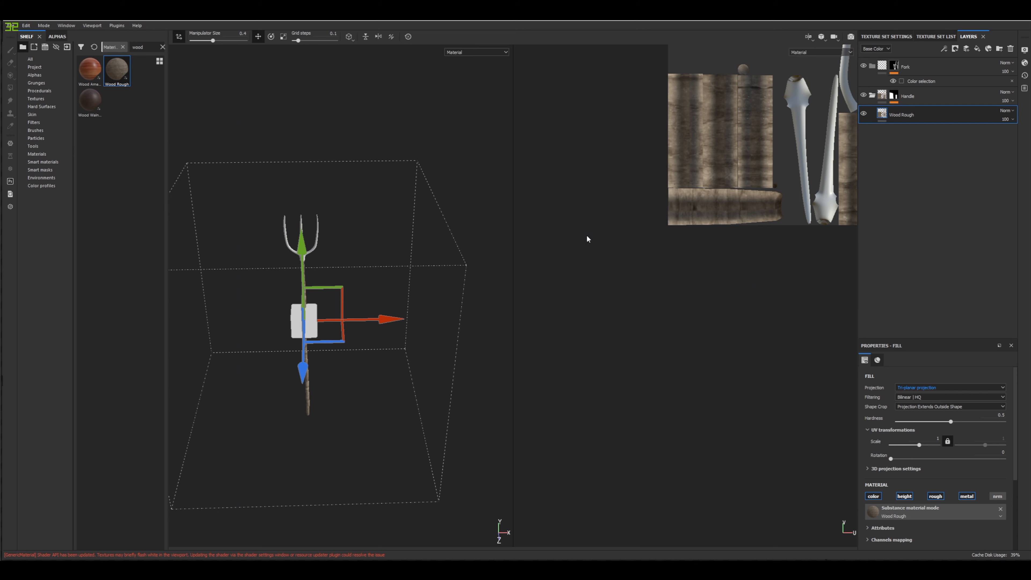
{"action": "scroll", "coordinate": [711, 256], "scroll_direction": "down", "scroll_amount": 2}
{"action": "scroll", "coordinate": [719, 211], "scroll_direction": "up", "scroll_amount": 4}
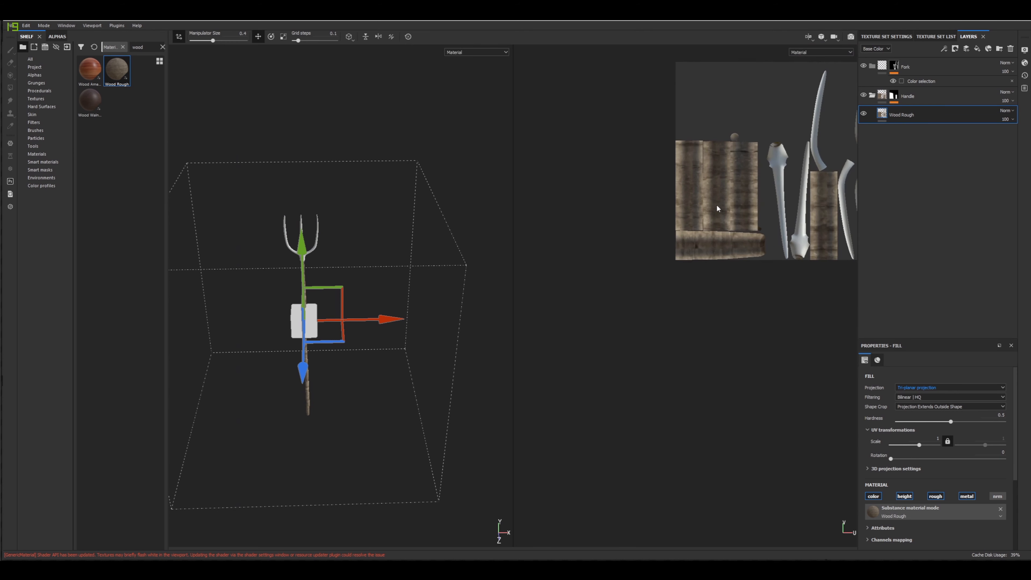
{"action": "scroll", "coordinate": [723, 203], "scroll_direction": "down", "scroll_amount": 2}
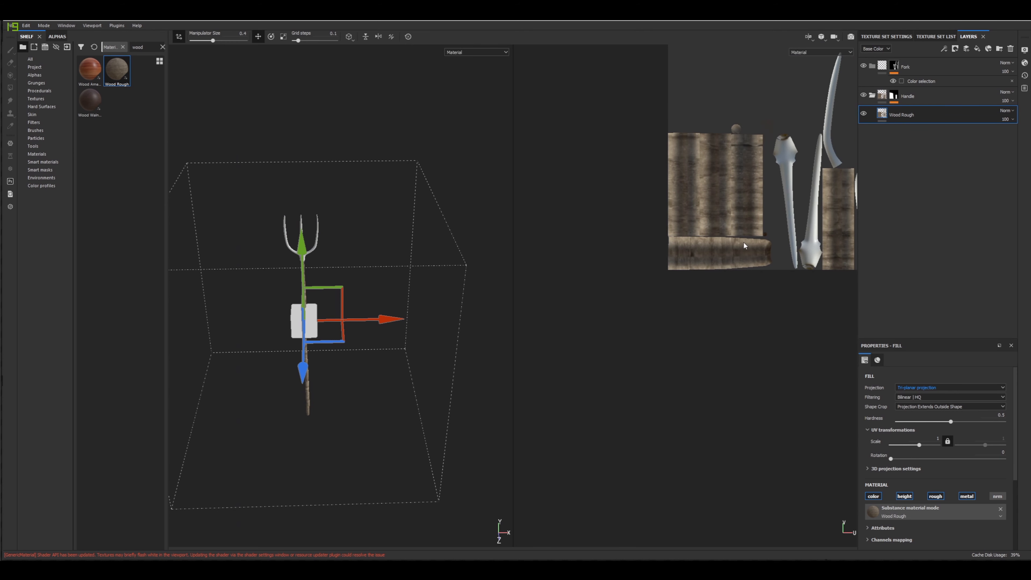
{"action": "scroll", "coordinate": [760, 205], "scroll_direction": "down", "scroll_amount": 2}
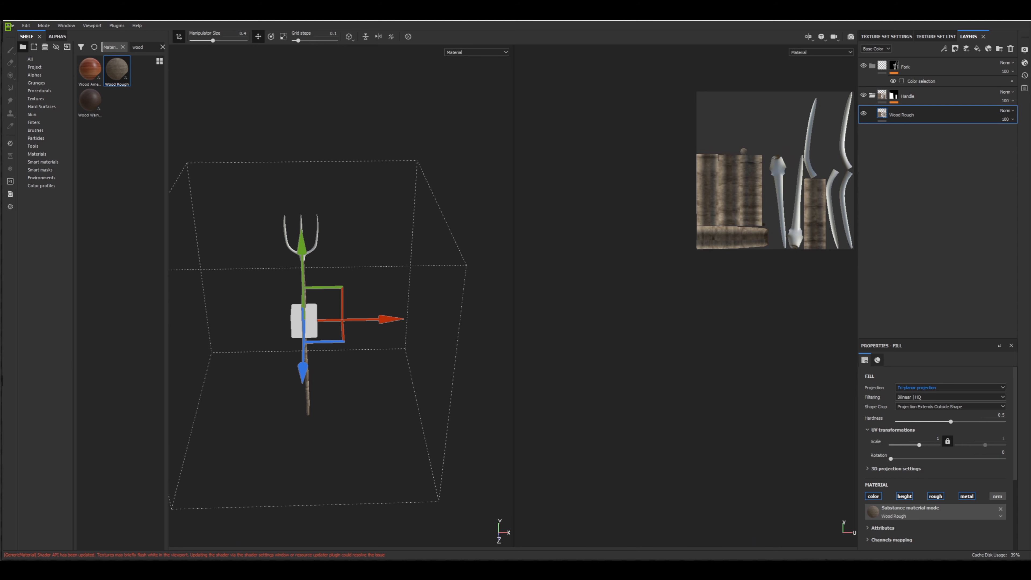
Switch to Blender and display the UVs of the low-poly fork and handle together in Edit Mode with all geometry selected.
{"action": "key", "text": "alt+Tab"}
{"action": "left_click", "coordinate": [491, 271]}
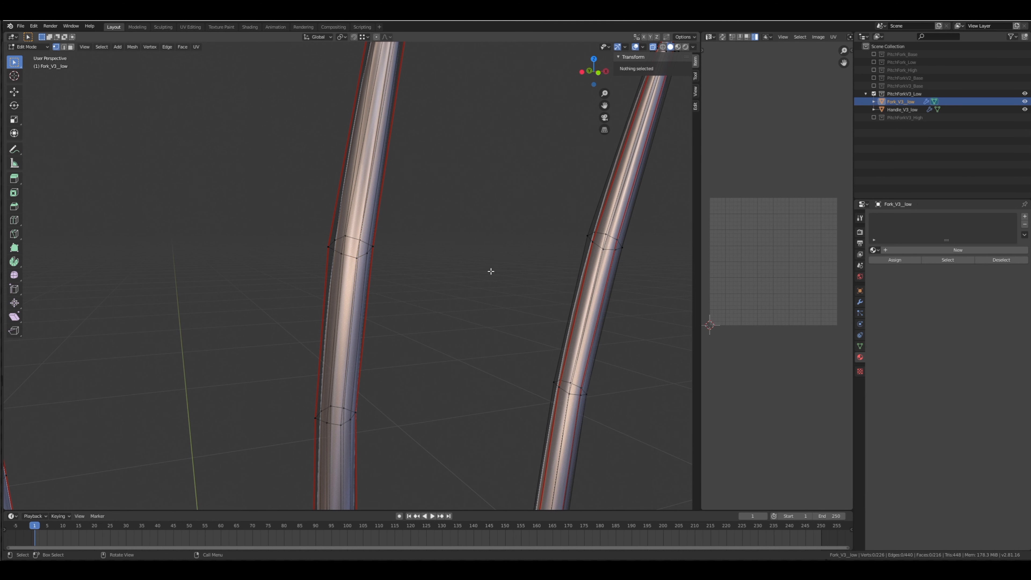
{"action": "scroll", "coordinate": [497, 244], "scroll_direction": "down", "scroll_amount": 10}
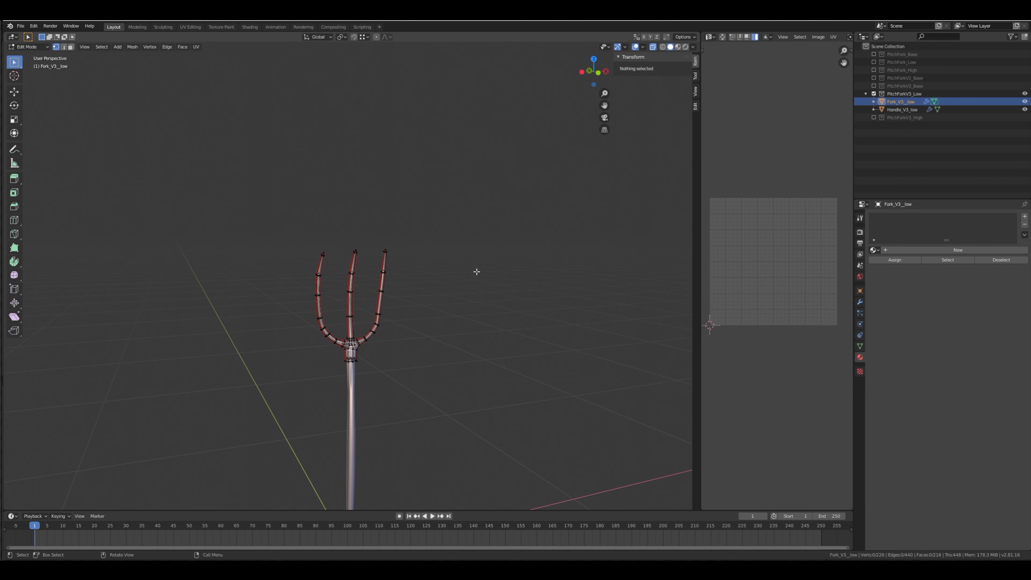
{"action": "key", "text": "Tab"}
{"action": "key", "text": "a"}
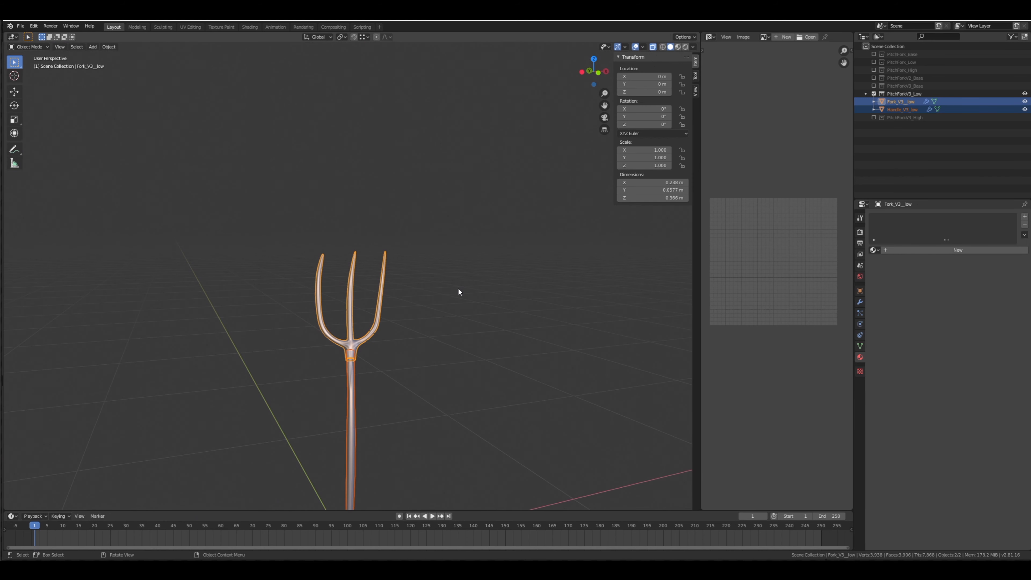
{"action": "key", "text": "Tab"}
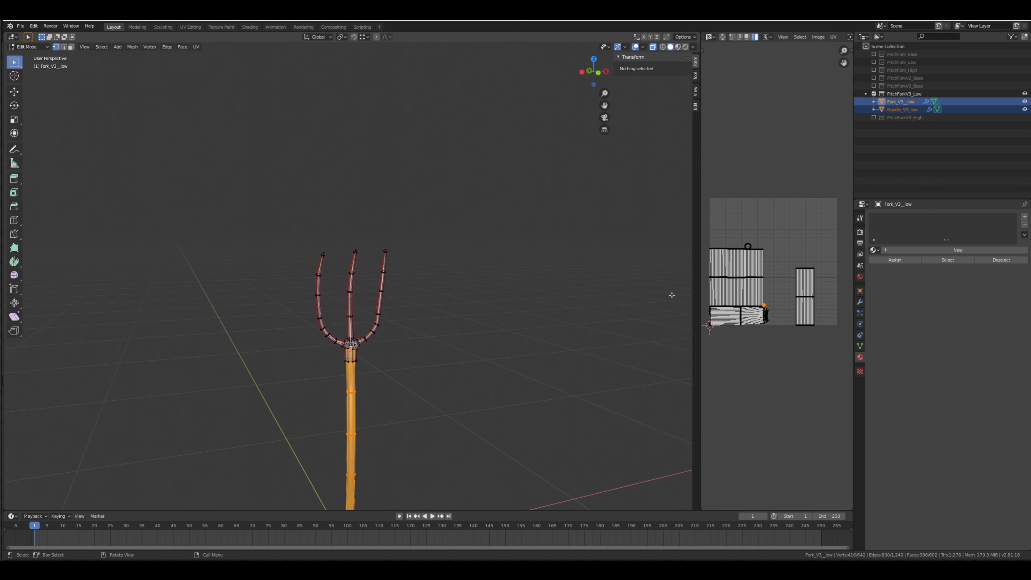
{"action": "key", "text": "a"}
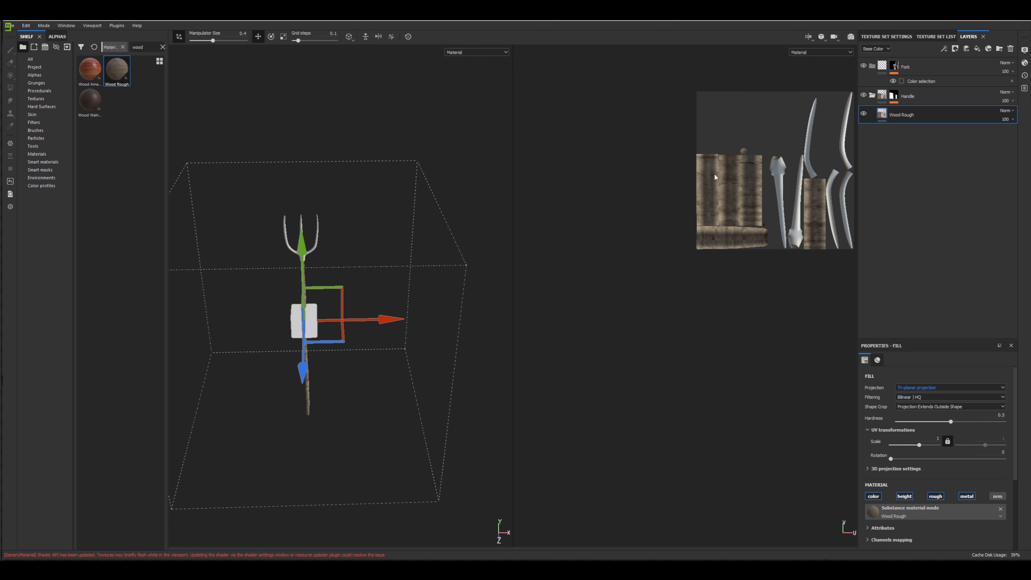
Return to Substance Painter and examine the wood grain direction and edges of the handle's UV islands in the 2D view.
{"action": "middle_click_drag", "start_coordinate": [674, 170], "coordinate": [594, 229], "text": "alt"}
{"action": "scroll", "coordinate": [639, 225], "scroll_direction": "down", "scroll_amount": 2}
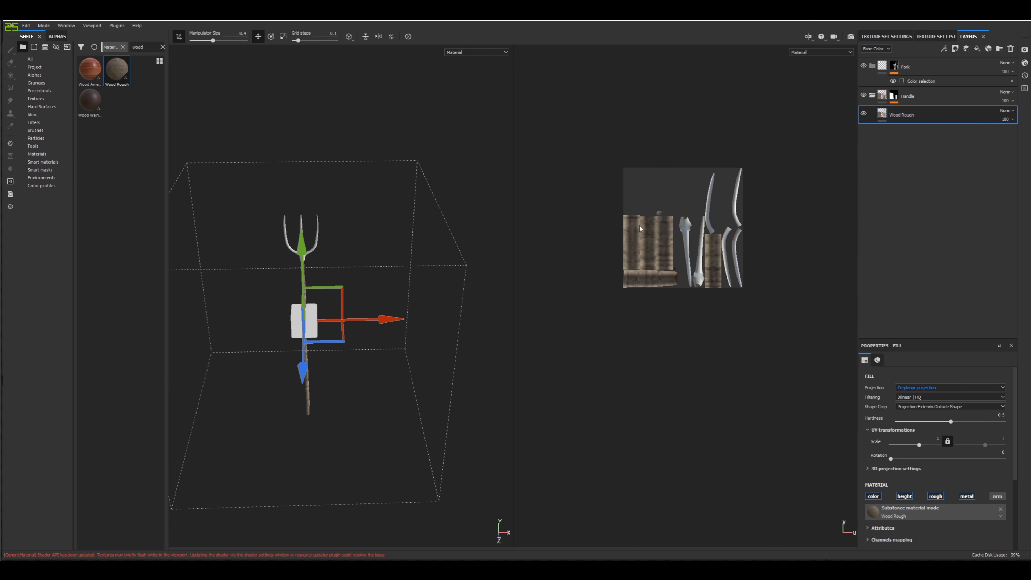
{"action": "scroll", "coordinate": [641, 224], "scroll_direction": "up", "scroll_amount": 3}
{"action": "scroll", "coordinate": [641, 224], "scroll_direction": "up", "scroll_amount": 5}
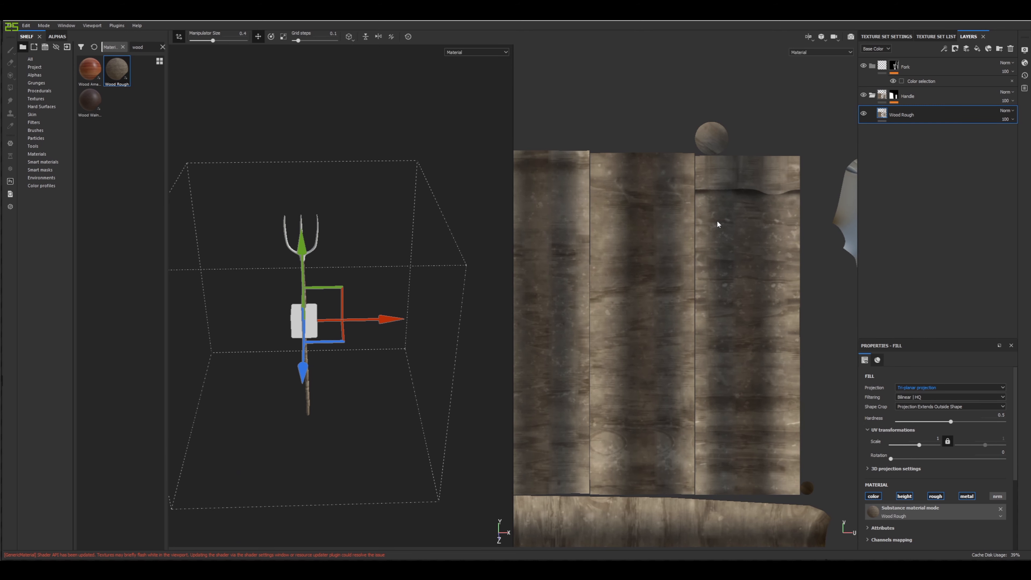
{"action": "scroll", "coordinate": [717, 220], "scroll_direction": "up", "scroll_amount": 3}
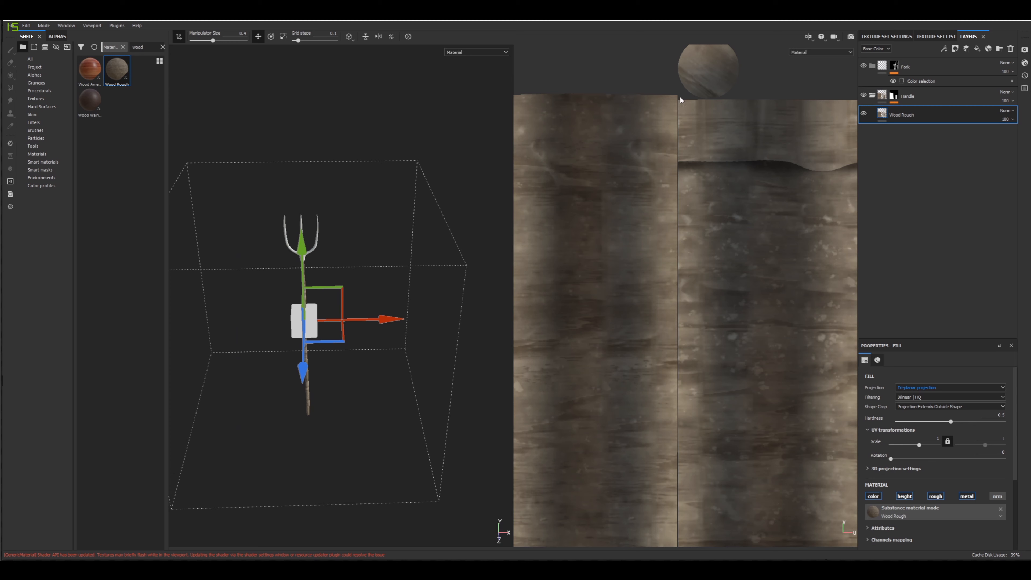
Compare the wood grain direction on the handle's UV islands with the 3D handle, viewing it from several sides up to the fork.
{"action": "scroll", "coordinate": [674, 207], "scroll_direction": "down", "scroll_amount": 4}
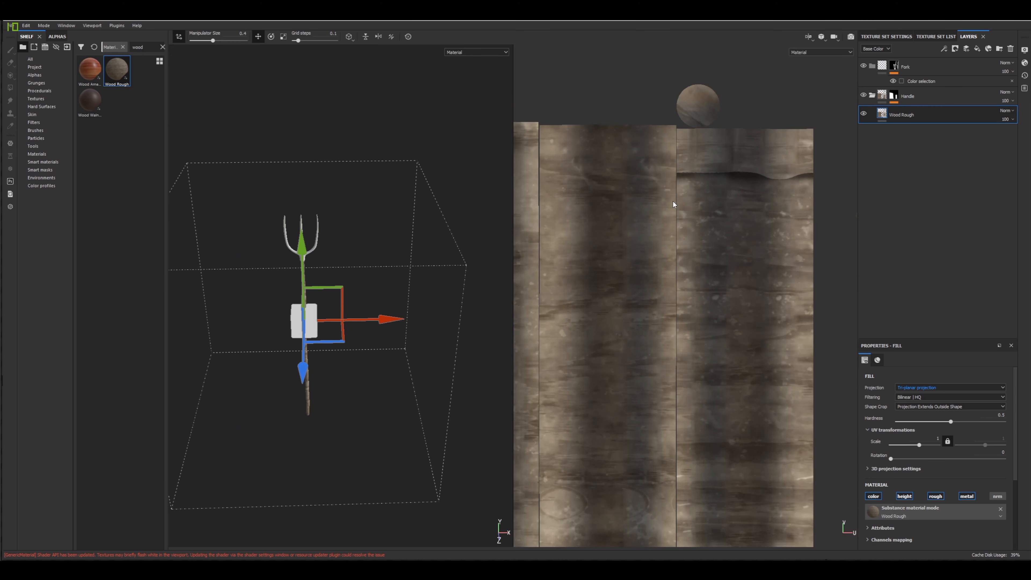
{"action": "scroll", "coordinate": [705, 259], "scroll_direction": "down", "scroll_amount": 2}
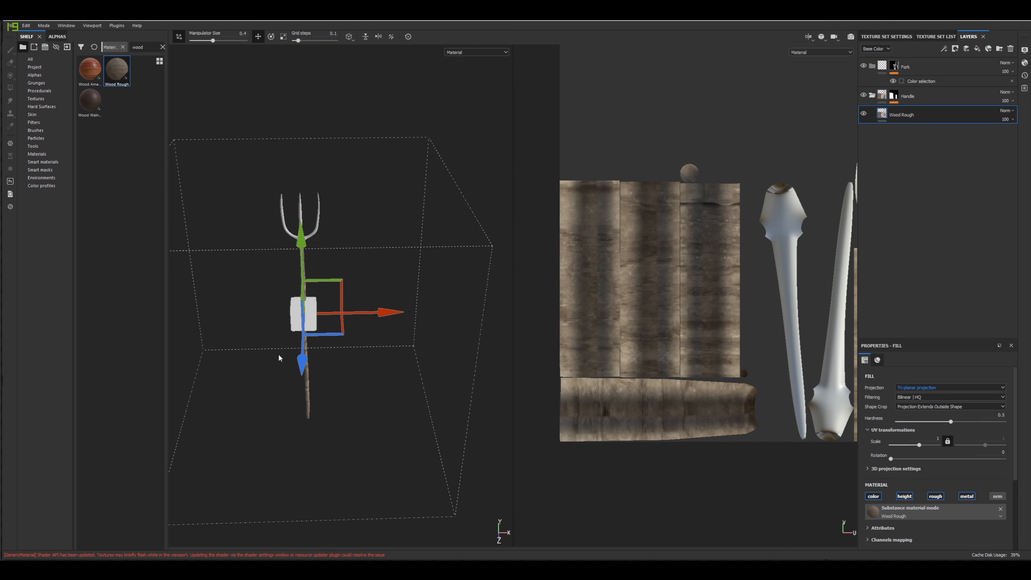
{"action": "scroll", "coordinate": [292, 345], "scroll_direction": "up", "scroll_amount": 10}
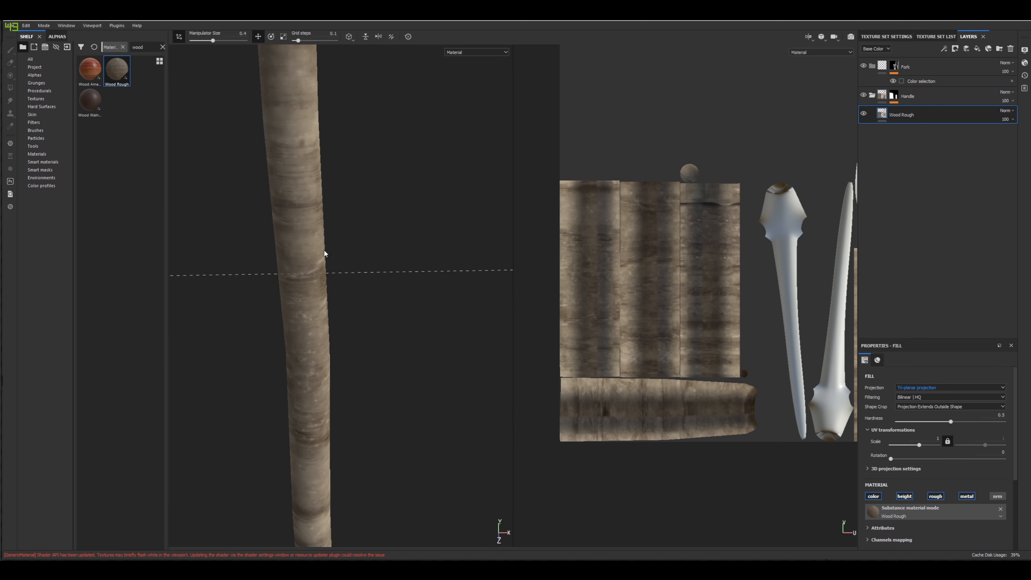
{"action": "left_click_drag", "start_coordinate": [368, 214], "coordinate": [390, 190], "text": "alt"}
{"action": "left_click_drag", "start_coordinate": [310, 223], "coordinate": [258, 227], "text": "alt"}
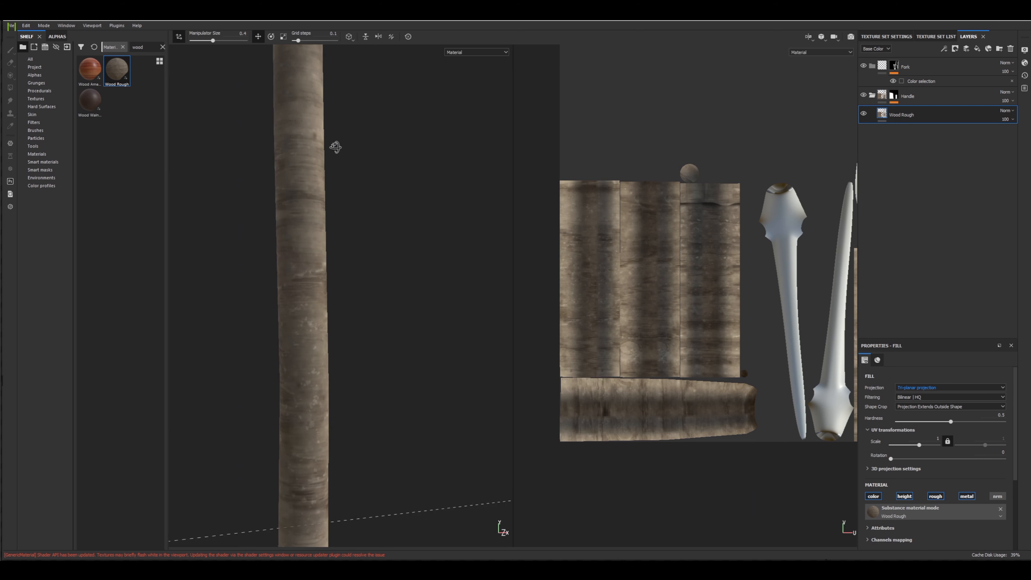
{"action": "left_click_drag", "start_coordinate": [336, 145], "coordinate": [286, 164], "text": "alt"}
{"action": "left_click_drag", "start_coordinate": [375, 230], "coordinate": [294, 231], "text": "alt"}
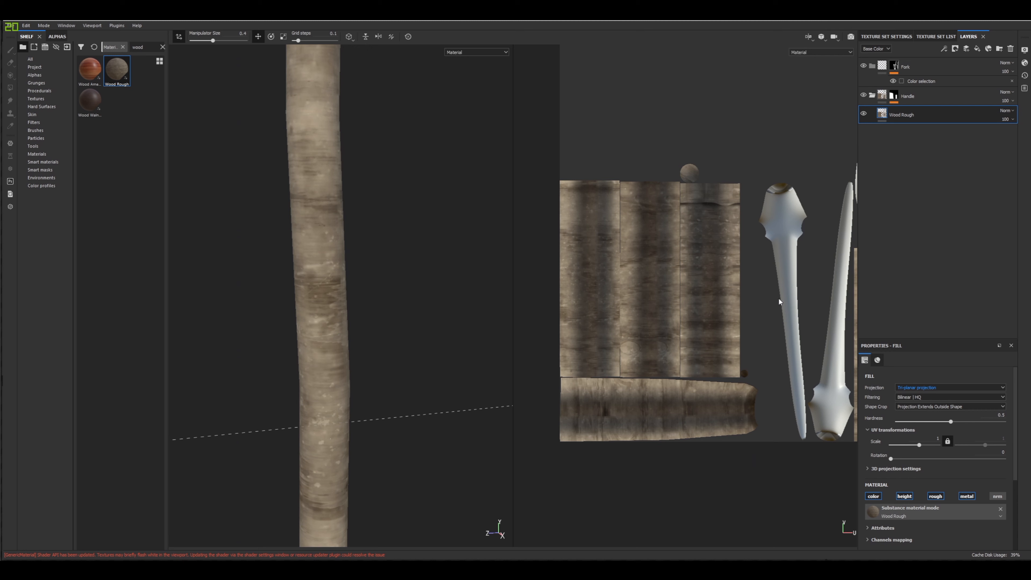
{"action": "left_click_drag", "start_coordinate": [390, 252], "coordinate": [471, 253], "text": "alt"}
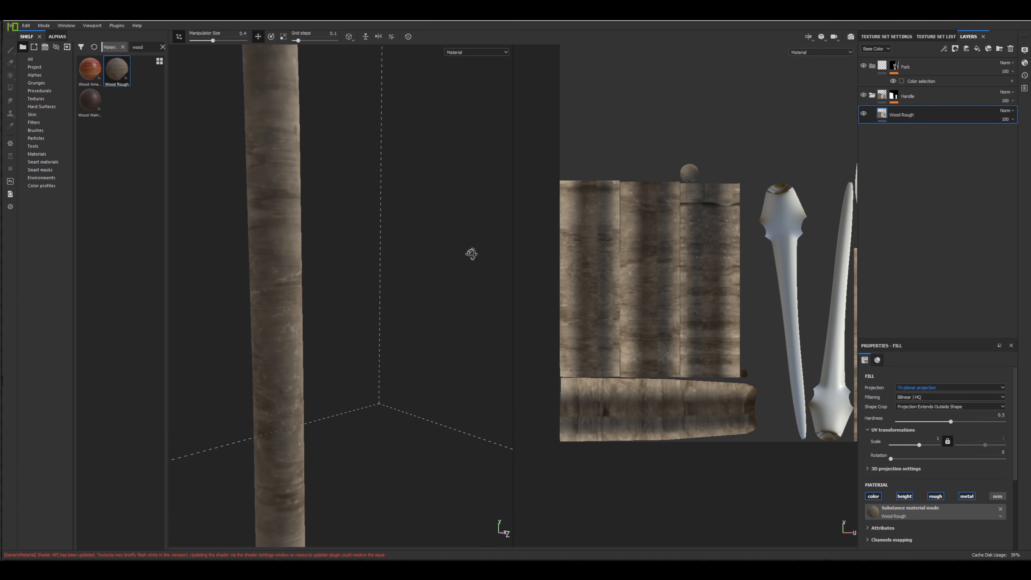
{"action": "scroll", "coordinate": [390, 230], "scroll_direction": "down", "scroll_amount": 5}
{"action": "scroll", "coordinate": [398, 211], "scroll_direction": "down", "scroll_amount": 3}
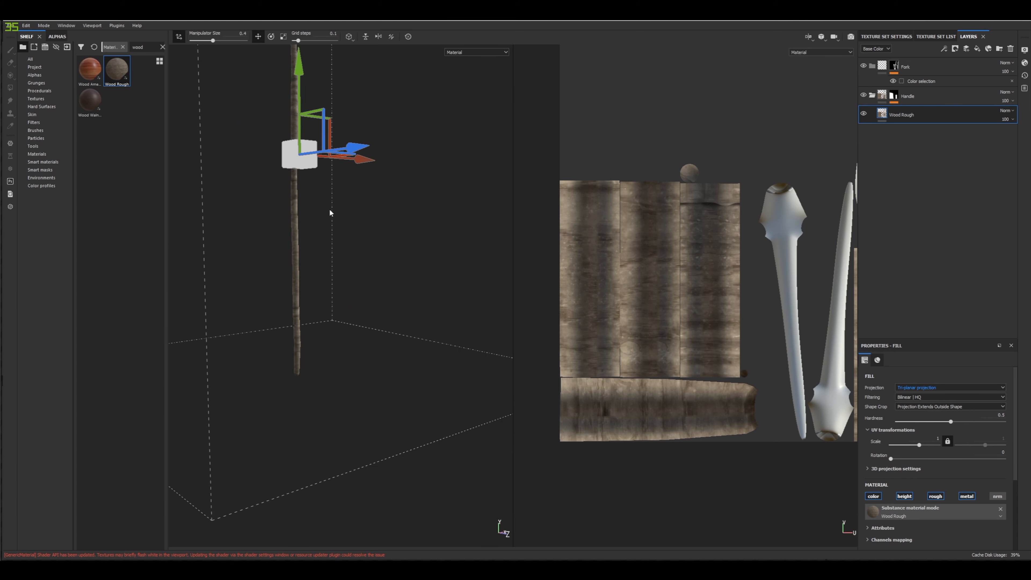
{"action": "left_click_drag", "start_coordinate": [345, 188], "coordinate": [259, 263], "text": "alt"}
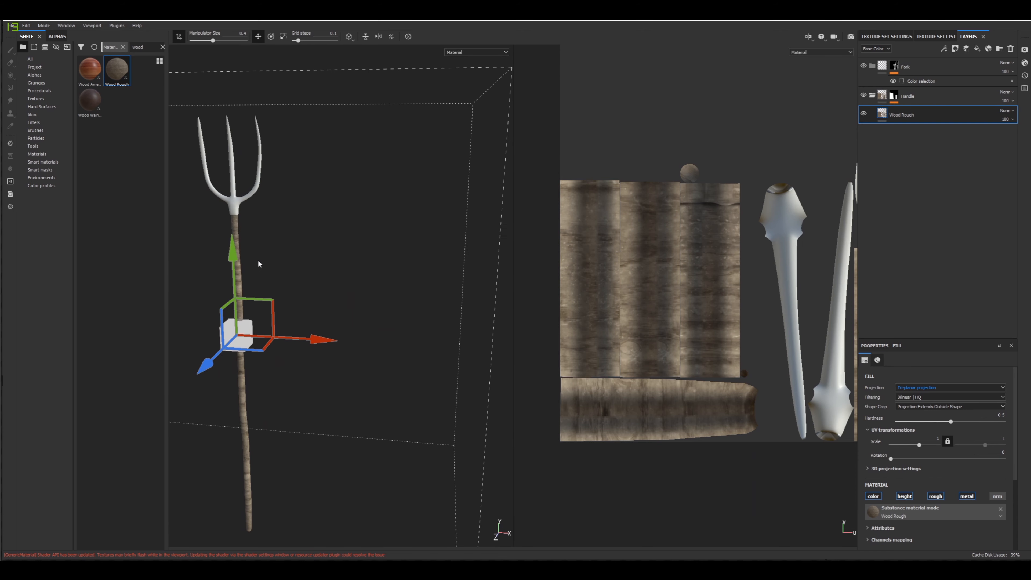
{"action": "scroll", "coordinate": [331, 255], "scroll_direction": "up", "scroll_amount": 6}
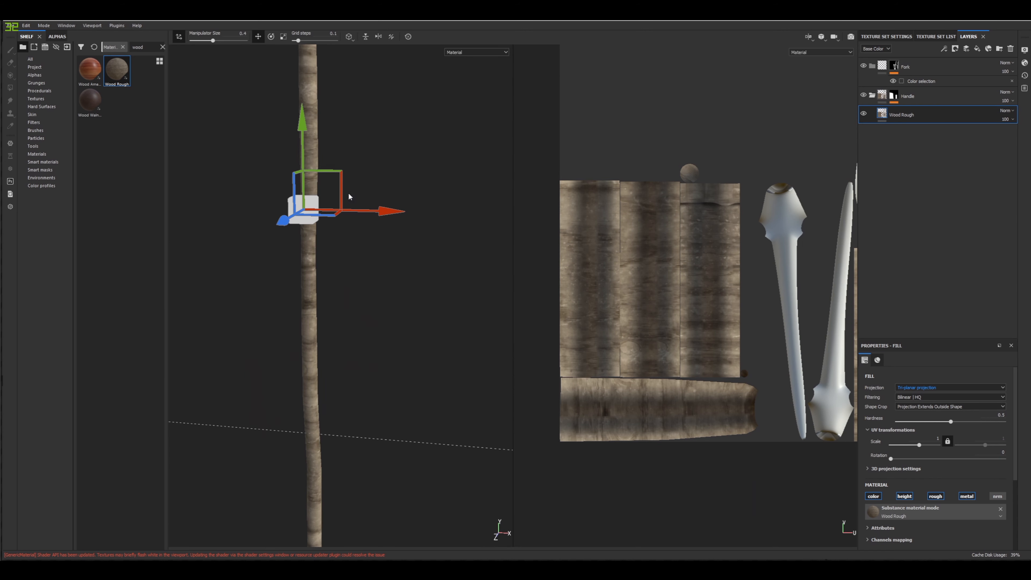
{"action": "mouse_move", "coordinate": [349, 197]}
{"action": "middle_mouse_down", "text": "alt"}
{"action": "mouse_move", "coordinate": [338, 258]}
{"action": "mouse_move", "coordinate": [329, 196]}
{"action": "middle_mouse_up", "text": "alt"}
{"action": "scroll", "coordinate": [337, 246], "scroll_direction": "up", "scroll_amount": 3}
{"action": "middle_click_drag", "start_coordinate": [328, 114], "coordinate": [343, 305], "text": "alt"}
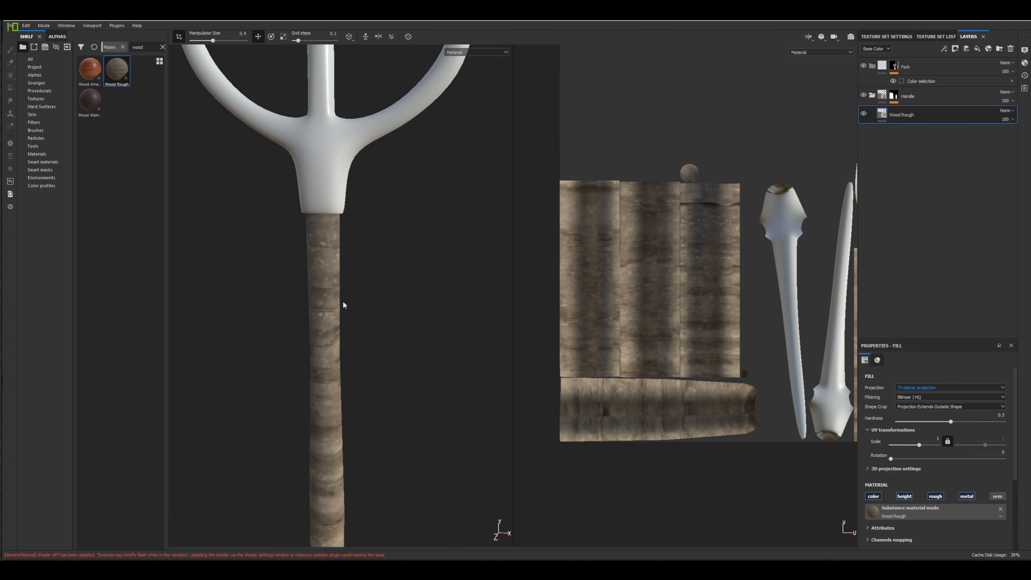
{"action": "left_click_drag", "start_coordinate": [338, 253], "coordinate": [385, 268], "text": "alt"}
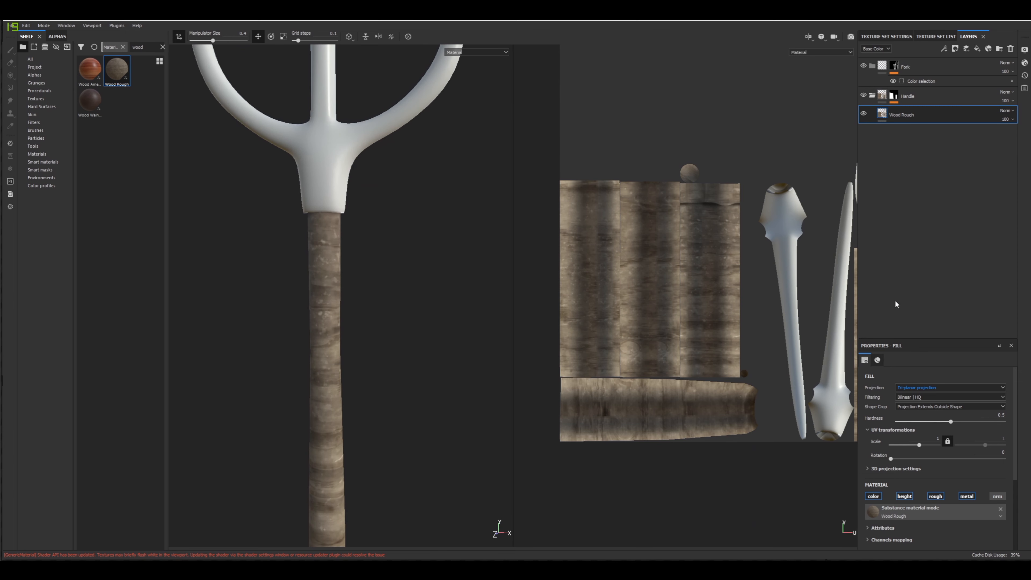
Set the UV rotation of the Wood Rough fill to 90 so the grain runs along the handle.
{"action": "scroll", "coordinate": [897, 447], "scroll_direction": "down", "scroll_amount": 3}
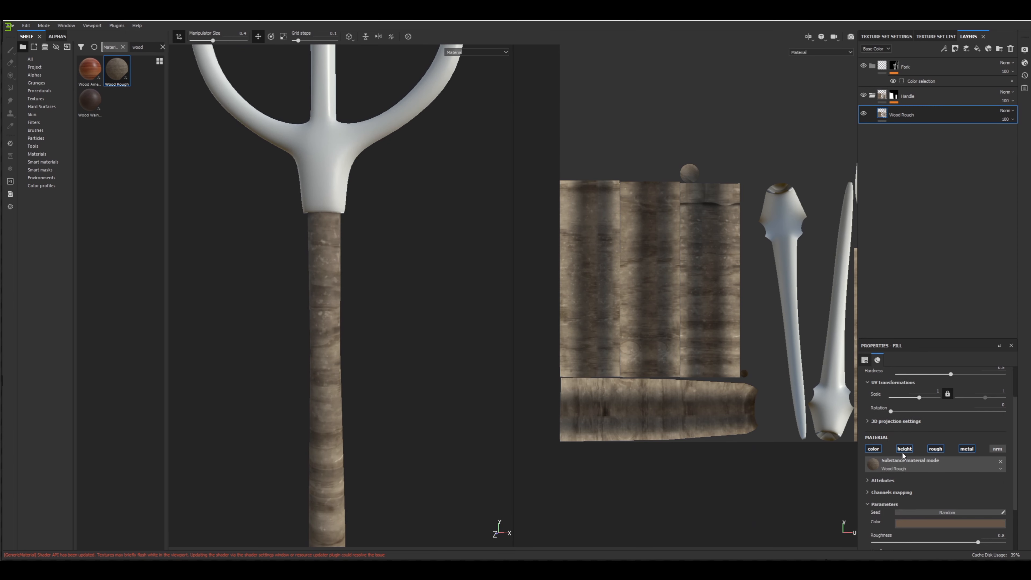
{"action": "scroll", "coordinate": [904, 455], "scroll_direction": "up", "scroll_amount": 3}
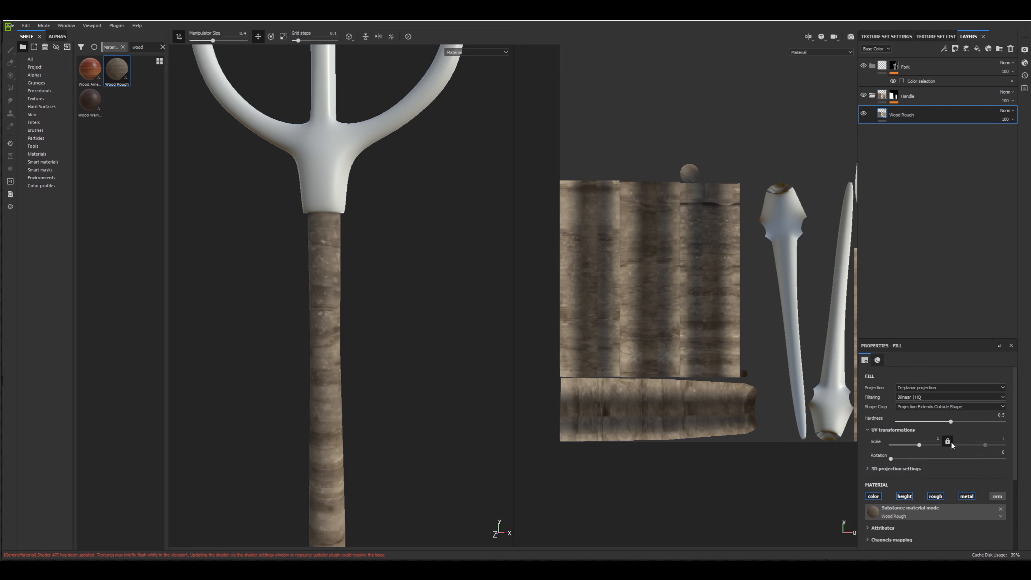
{"action": "left_click", "coordinate": [994, 453]}
{"action": "type", "text": "90"}
{"action": "key", "text": "Return"}
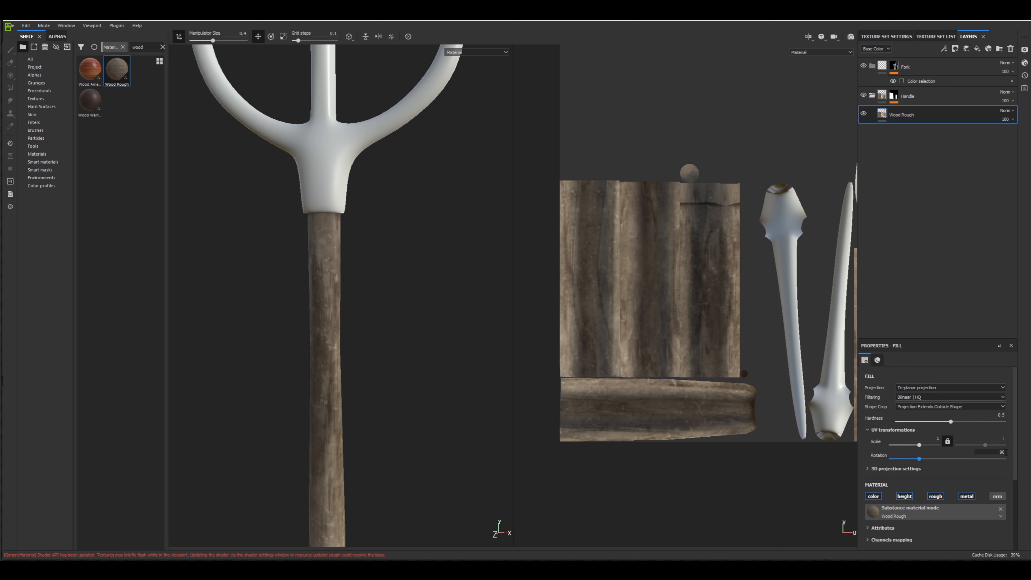
Set the Wood Rough fill's UV scale to 2 and check the grain along the handle's length.
{"action": "left_click_drag", "start_coordinate": [436, 278], "coordinate": [346, 297], "text": "alt"}
{"action": "right_click_drag", "start_coordinate": [346, 294], "coordinate": [348, 348], "text": "alt"}
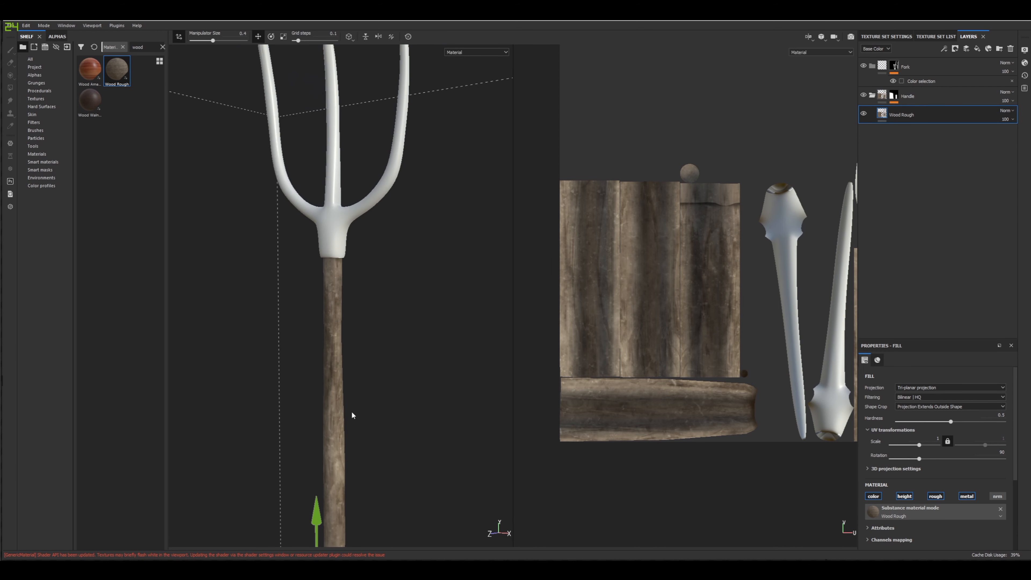
{"action": "middle_click_drag", "start_coordinate": [352, 415], "coordinate": [441, 312], "text": "alt"}
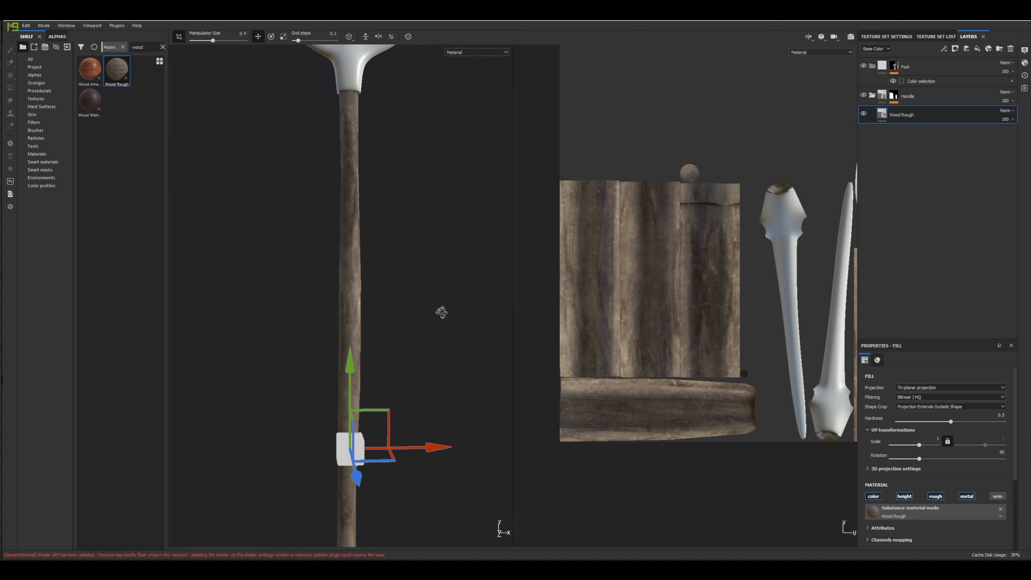
{"action": "left_click", "coordinate": [921, 434]}
{"action": "type", "text": "2"}
{"action": "key", "text": "Return"}
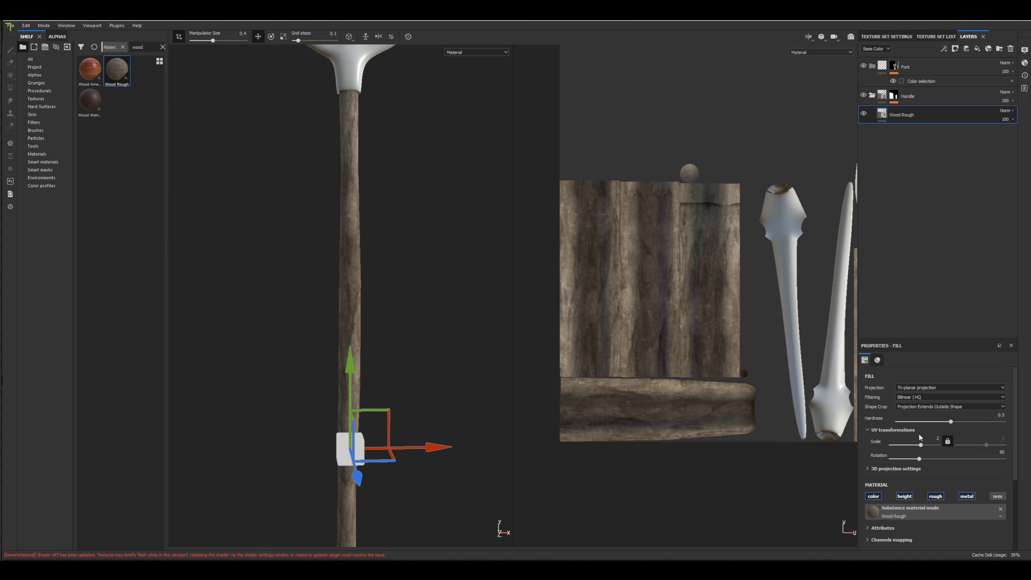
{"action": "scroll", "coordinate": [356, 183], "scroll_direction": "up", "scroll_amount": 5}
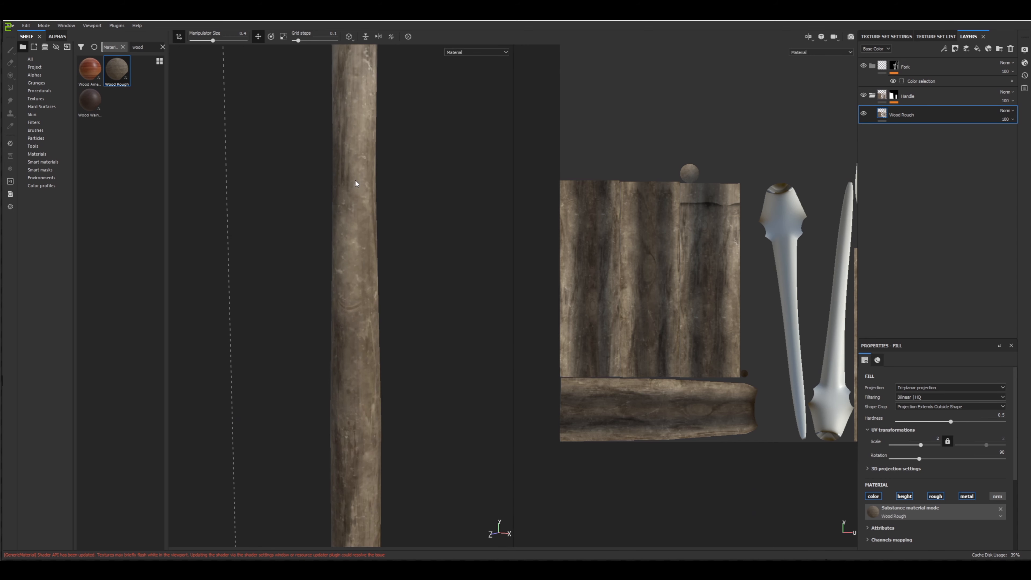
{"action": "scroll", "coordinate": [409, 239], "scroll_direction": "down", "scroll_amount": 5}
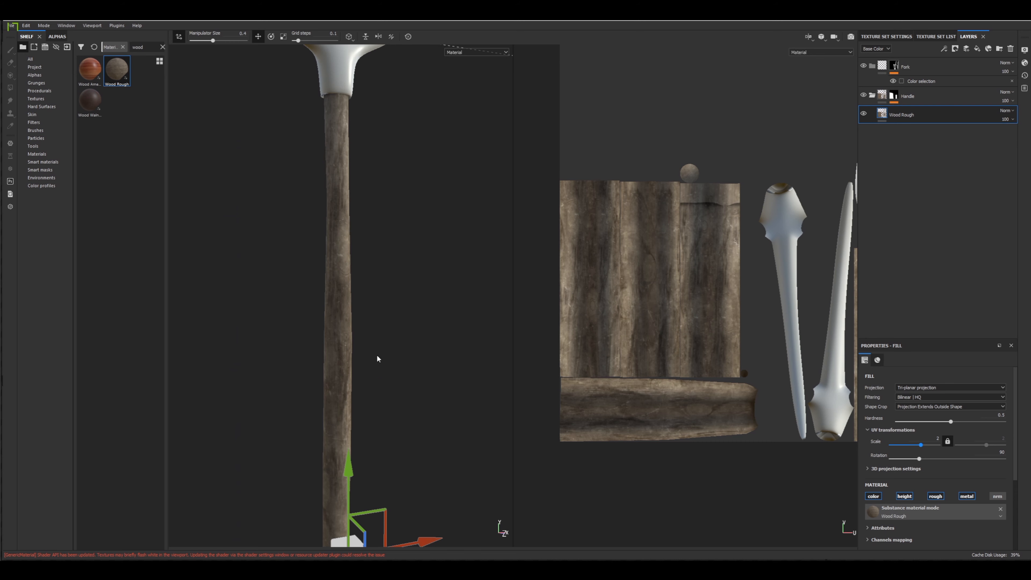
{"action": "scroll", "coordinate": [377, 398], "scroll_direction": "down", "scroll_amount": 4}
{"action": "middle_click_drag", "start_coordinate": [377, 396], "coordinate": [368, 266], "text": "alt"}
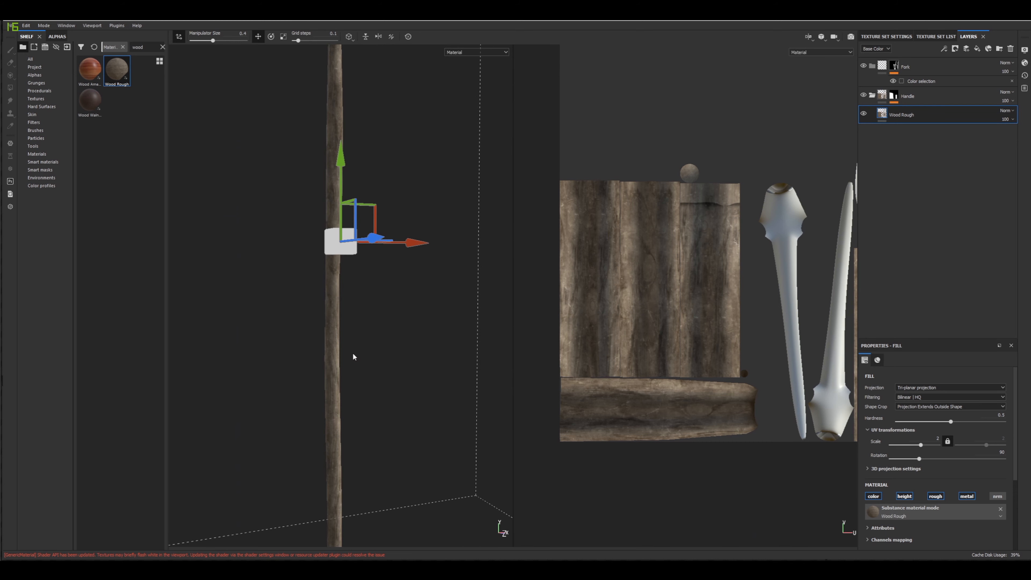
{"action": "middle_click_drag", "start_coordinate": [353, 355], "coordinate": [354, 323], "text": "alt"}
{"action": "scroll", "coordinate": [341, 321], "scroll_direction": "up", "scroll_amount": 3}
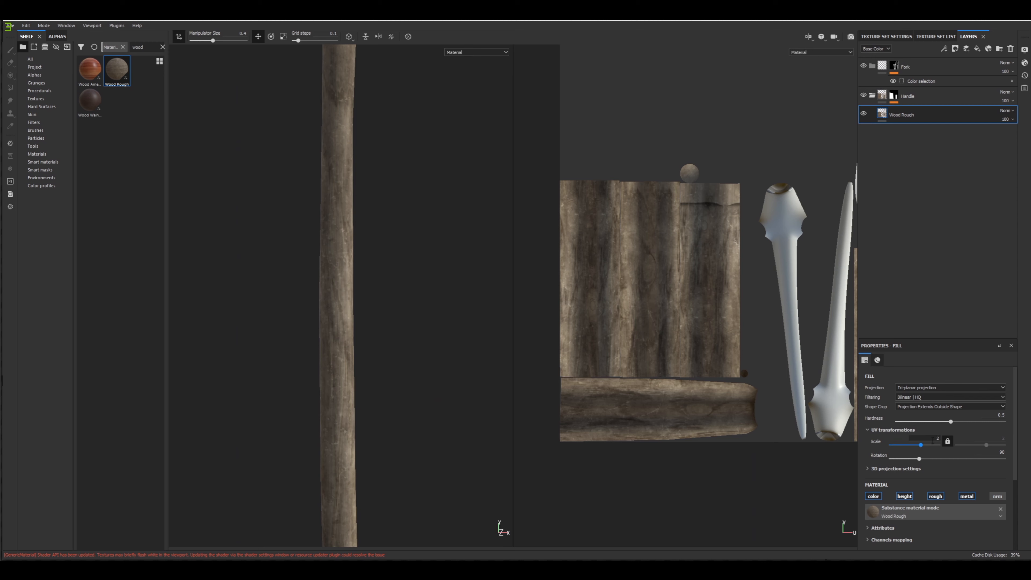
Try a UV scale of 50 on the Wood Rough fill and inspect the grain density up close and from afar.
{"action": "type", "text": "50"}
{"action": "key", "text": "Return"}
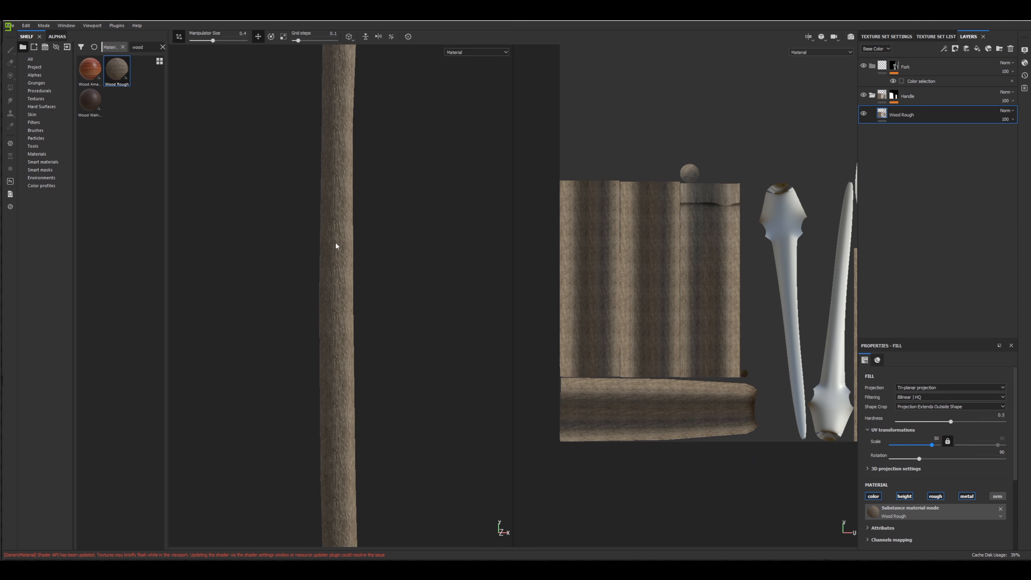
{"action": "scroll", "coordinate": [332, 253], "scroll_direction": "up", "scroll_amount": 5}
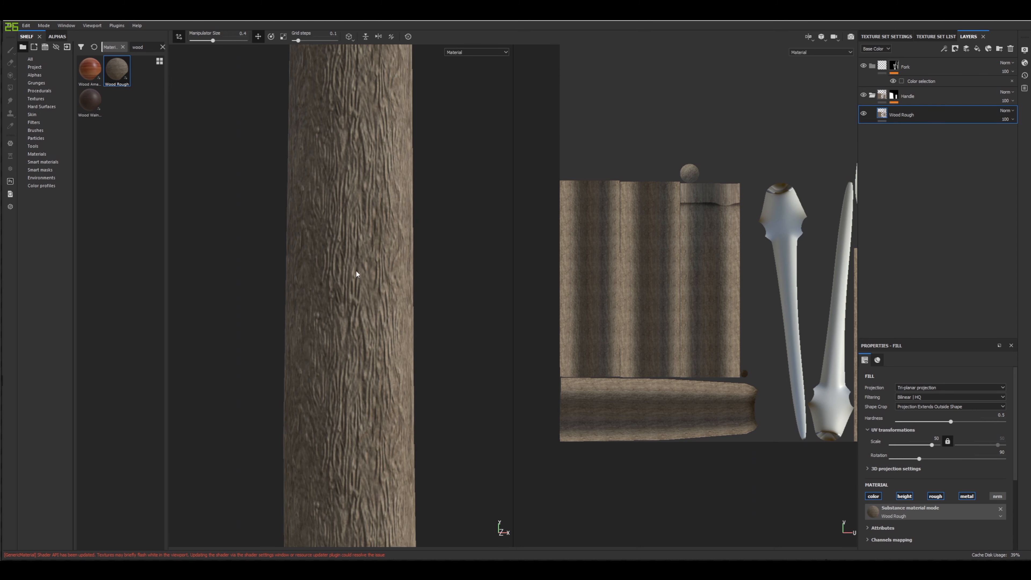
{"action": "scroll", "coordinate": [360, 265], "scroll_direction": "down", "scroll_amount": 7}
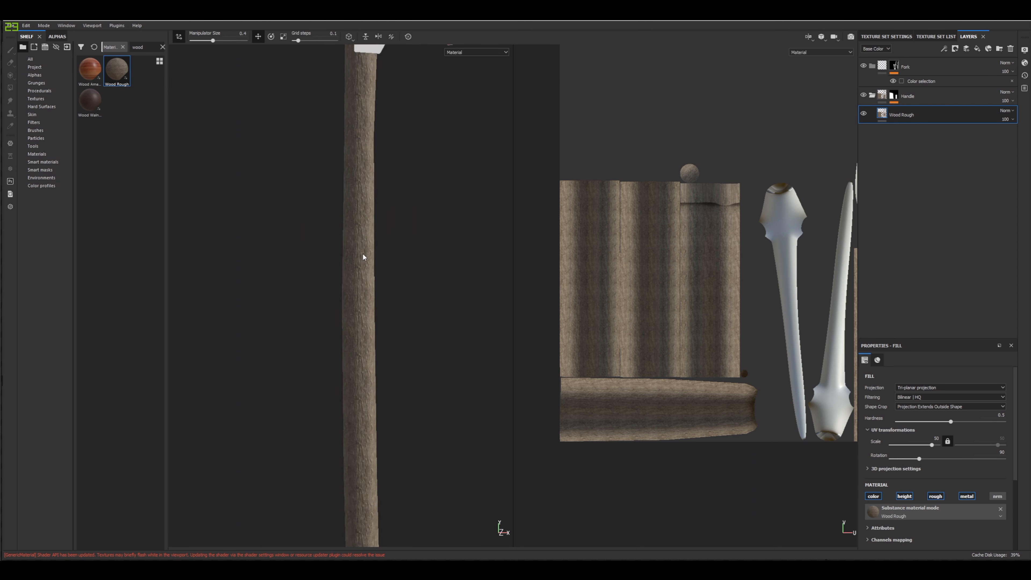
{"action": "scroll", "coordinate": [359, 259], "scroll_direction": "up", "scroll_amount": 7}
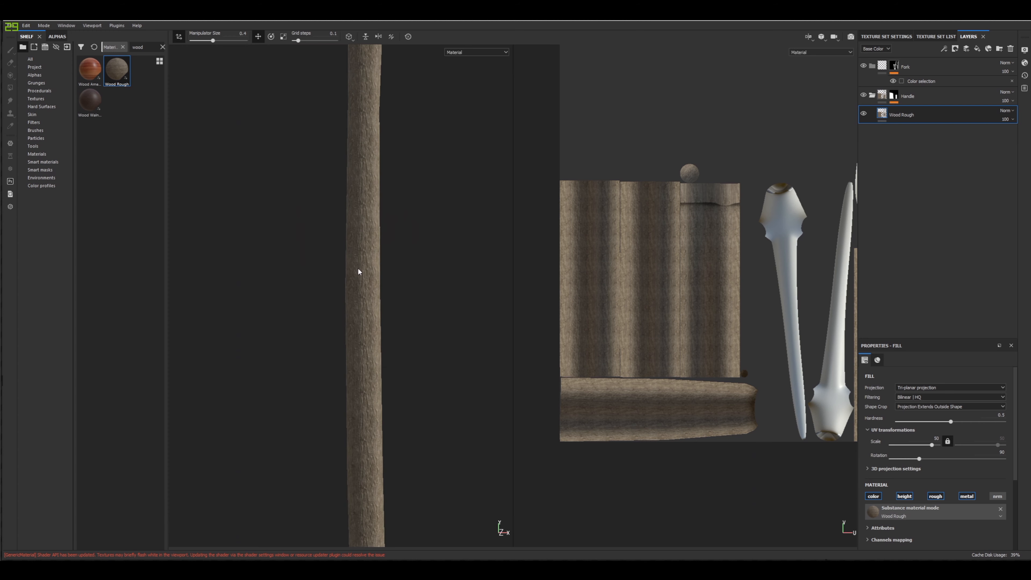
{"action": "scroll", "coordinate": [329, 281], "scroll_direction": "down", "scroll_amount": 7}
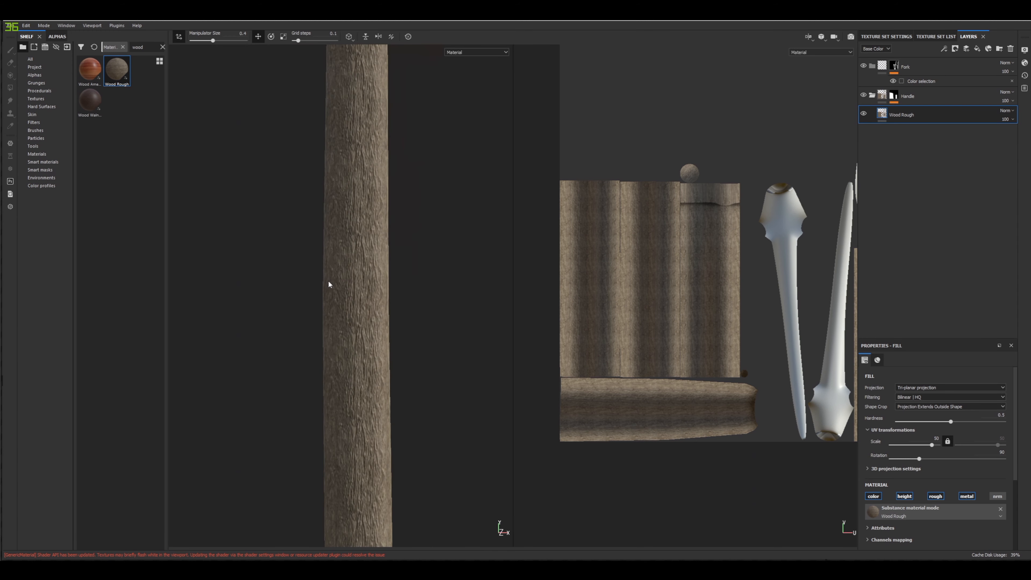
{"action": "scroll", "coordinate": [333, 275], "scroll_direction": "down", "scroll_amount": 1}
{"action": "scroll", "coordinate": [341, 252], "scroll_direction": "up", "scroll_amount": 4}
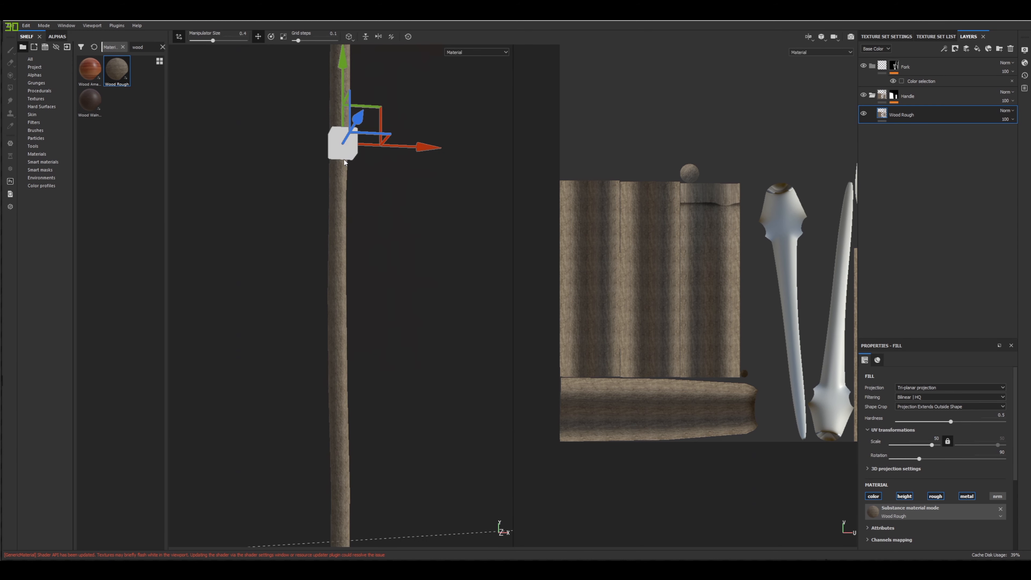
{"action": "middle_click_drag", "start_coordinate": [350, 224], "coordinate": [355, 285], "text": "alt"}
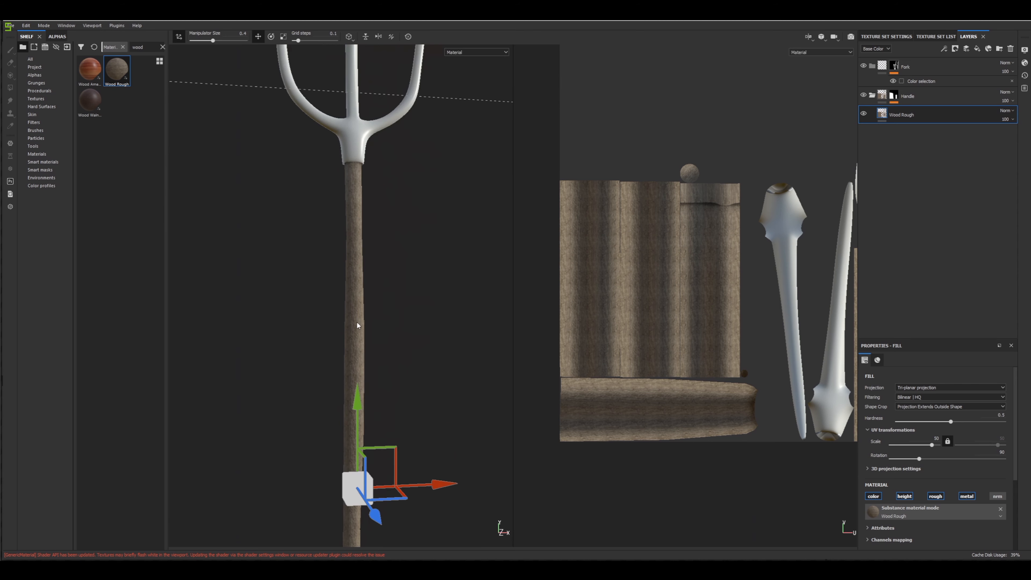
{"action": "scroll", "coordinate": [354, 284], "scroll_direction": "up", "scroll_amount": 5}
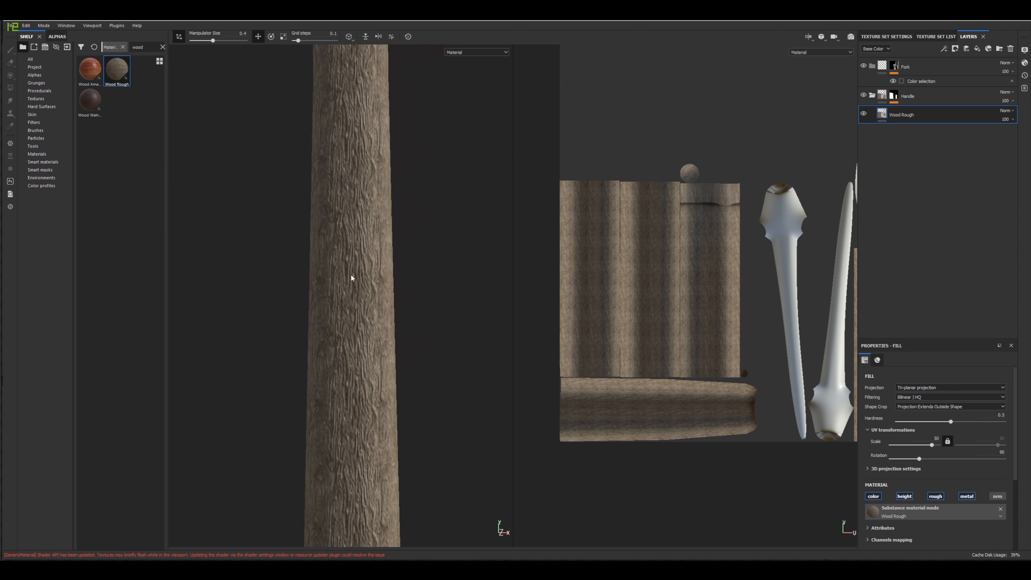
{"action": "mouse_move", "coordinate": [349, 279]}
{"action": "left_mouse_down", "text": "alt"}
{"action": "mouse_move", "coordinate": [318, 265]}
{"action": "mouse_move", "coordinate": [341, 300]}
{"action": "mouse_move", "coordinate": [354, 294]}
{"action": "left_mouse_up", "text": "alt"}
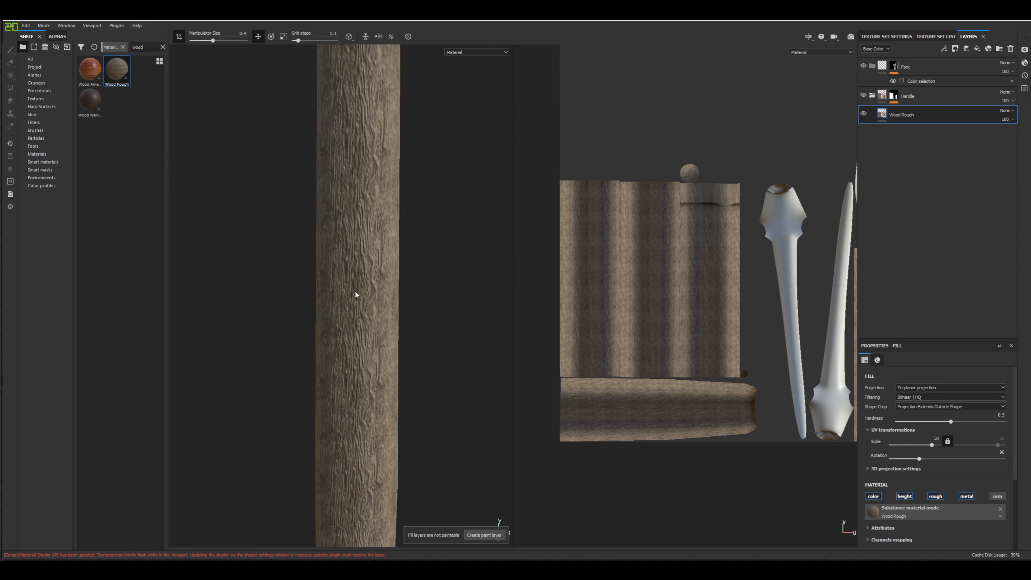
{"action": "scroll", "coordinate": [355, 293], "scroll_direction": "down", "scroll_amount": 5}
{"action": "scroll", "coordinate": [355, 293], "scroll_direction": "down", "scroll_amount": 1}
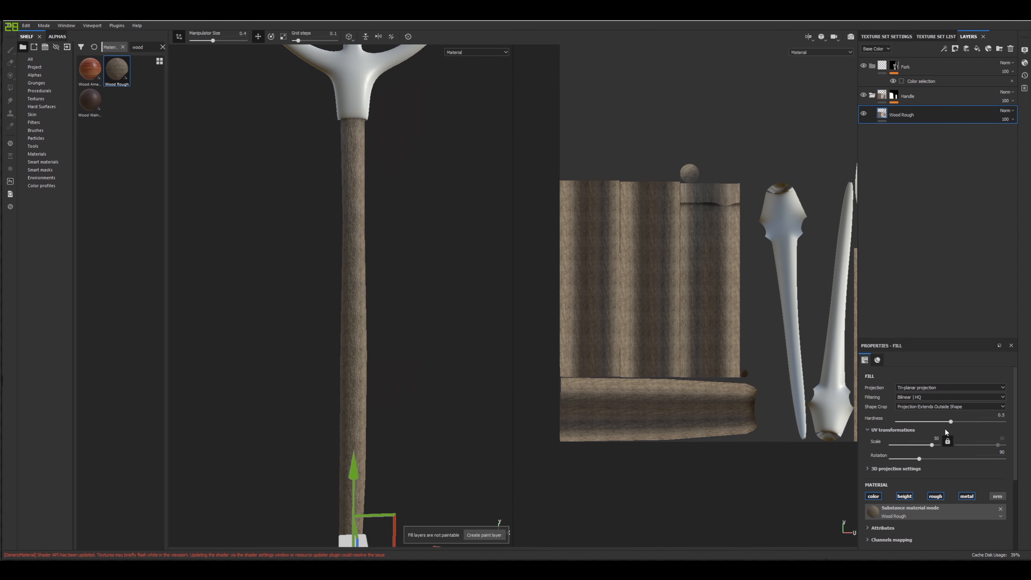
Return the Wood Rough fill's UV scale to 2 and inspect the handle's grain from several angles.
{"action": "left_click_drag", "start_coordinate": [932, 438], "coordinate": [953, 439]}
{"action": "type", "text": "2"}
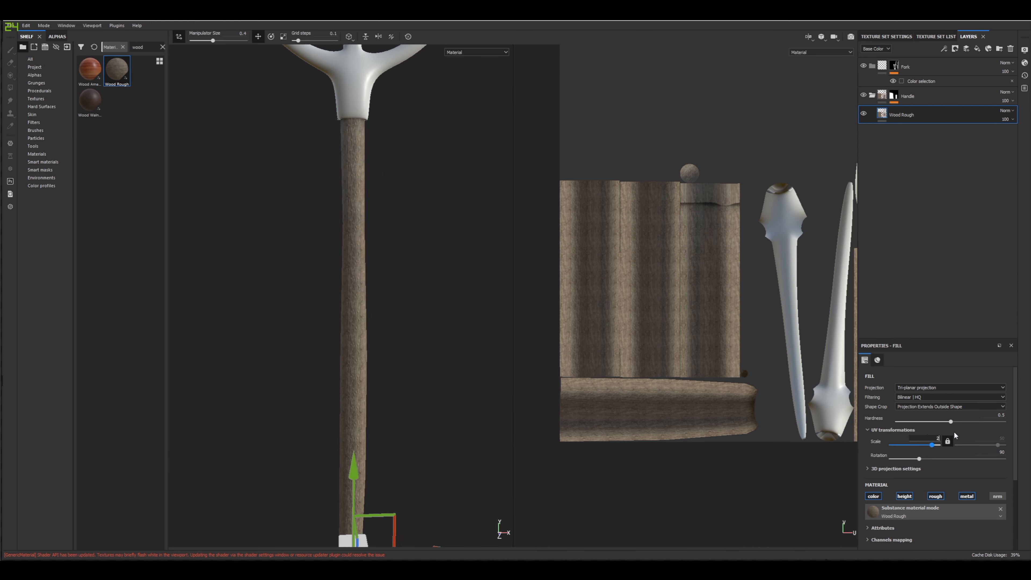
{"action": "key", "text": "Return"}
{"action": "scroll", "coordinate": [374, 241], "scroll_direction": "up", "scroll_amount": 5}
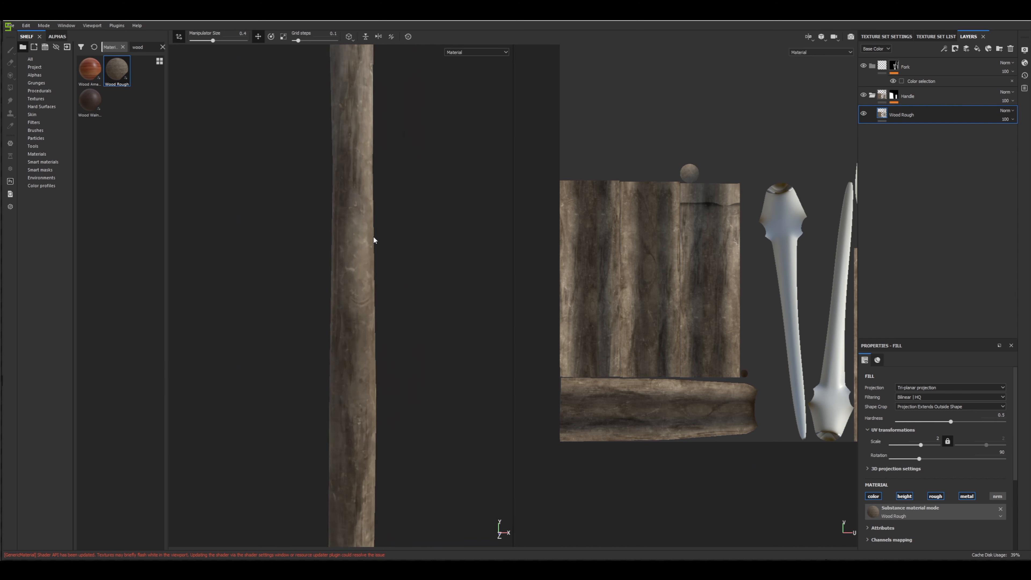
{"action": "left_click_drag", "start_coordinate": [386, 206], "coordinate": [291, 194], "text": "alt"}
{"action": "mouse_move", "coordinate": [389, 194]}
{"action": "left_mouse_down", "text": "alt"}
{"action": "mouse_move", "coordinate": [502, 214]}
{"action": "mouse_move", "coordinate": [383, 210]}
{"action": "left_mouse_up", "text": "alt"}
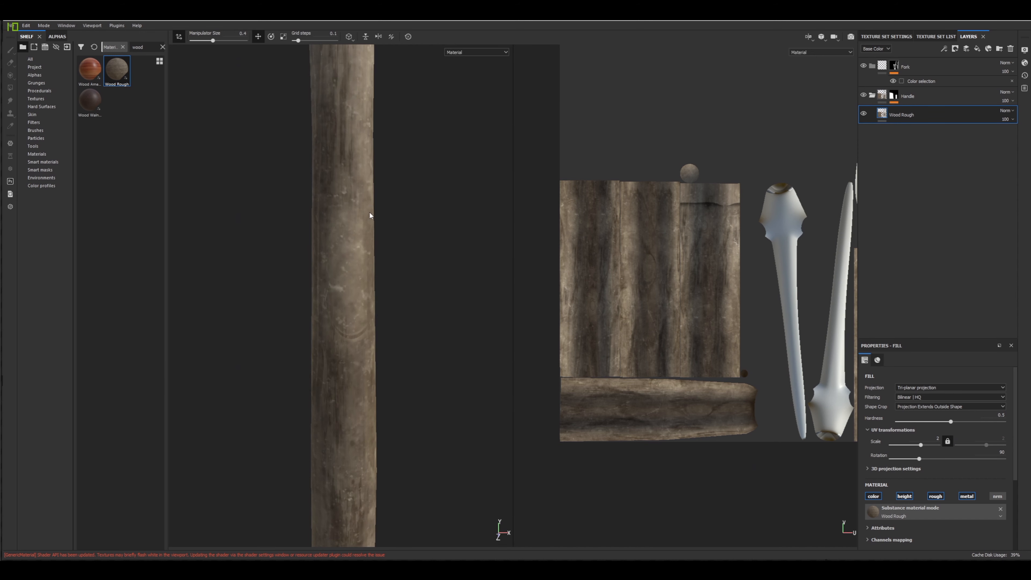
{"action": "scroll", "coordinate": [368, 211], "scroll_direction": "down", "scroll_amount": 5}
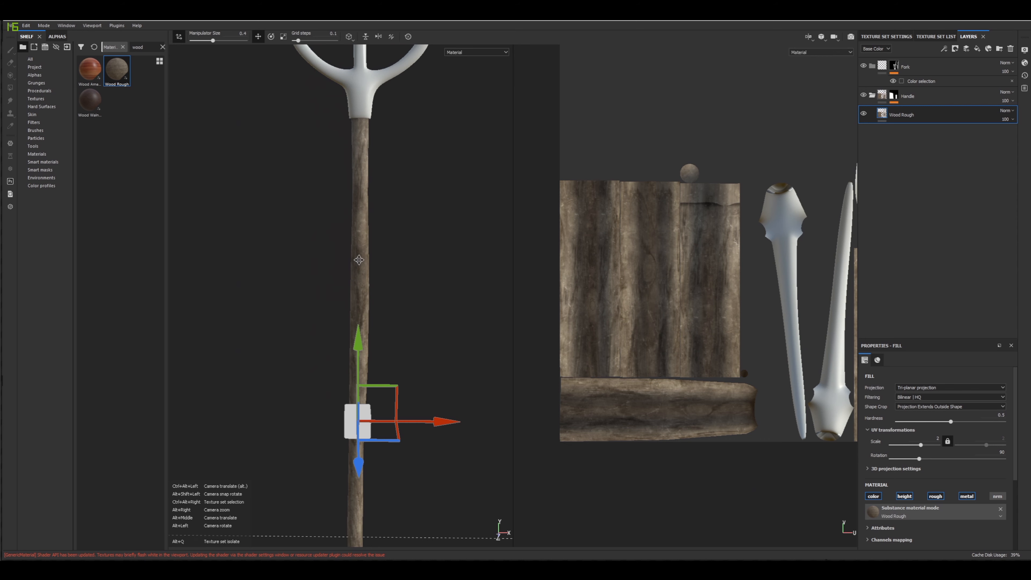
Collapse the Handle folder and add the Steel Rough material from the unfiltered materials library inside the Fork folder.
{"action": "middle_click_drag", "start_coordinate": [363, 192], "coordinate": [355, 310], "text": "alt"}
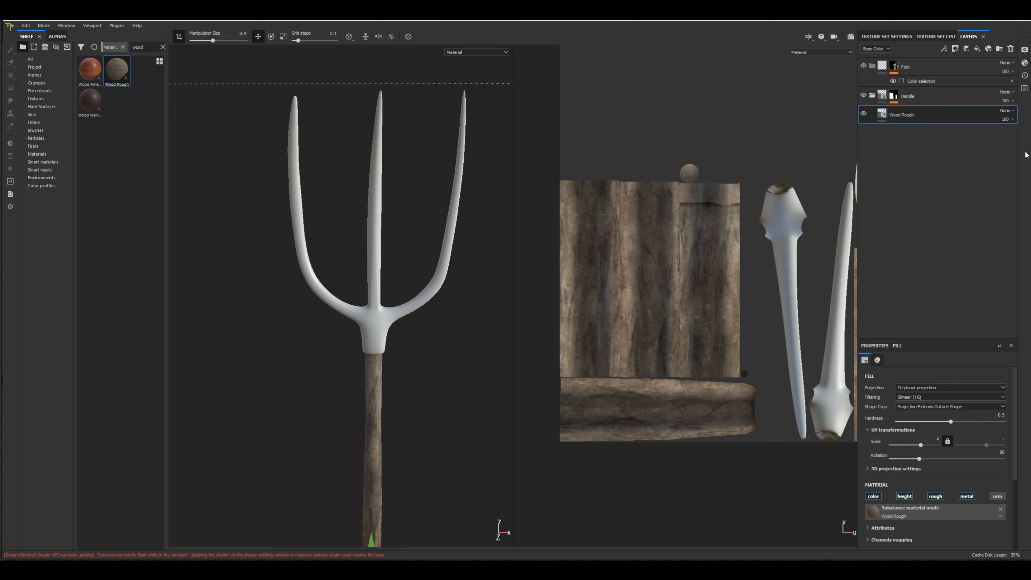
{"action": "left_click", "coordinate": [871, 96]}
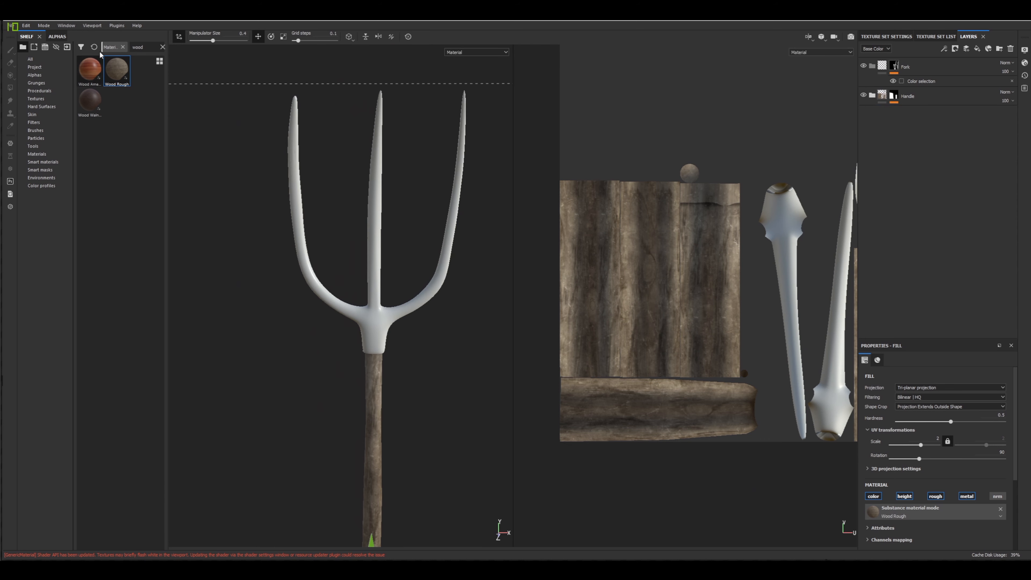
{"action": "left_click", "coordinate": [162, 47]}
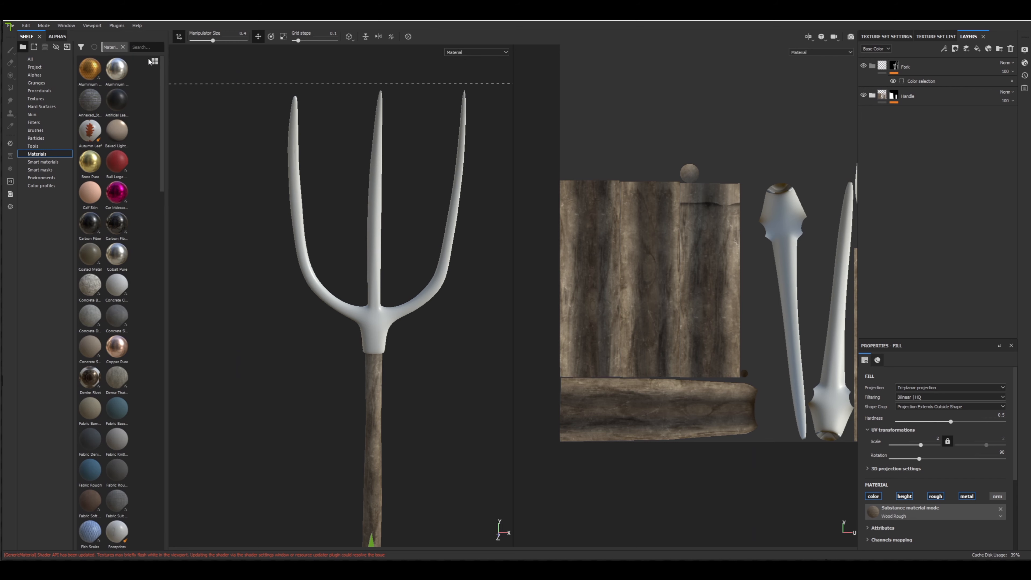
{"action": "scroll", "coordinate": [102, 286], "scroll_direction": "down", "scroll_amount": 10}
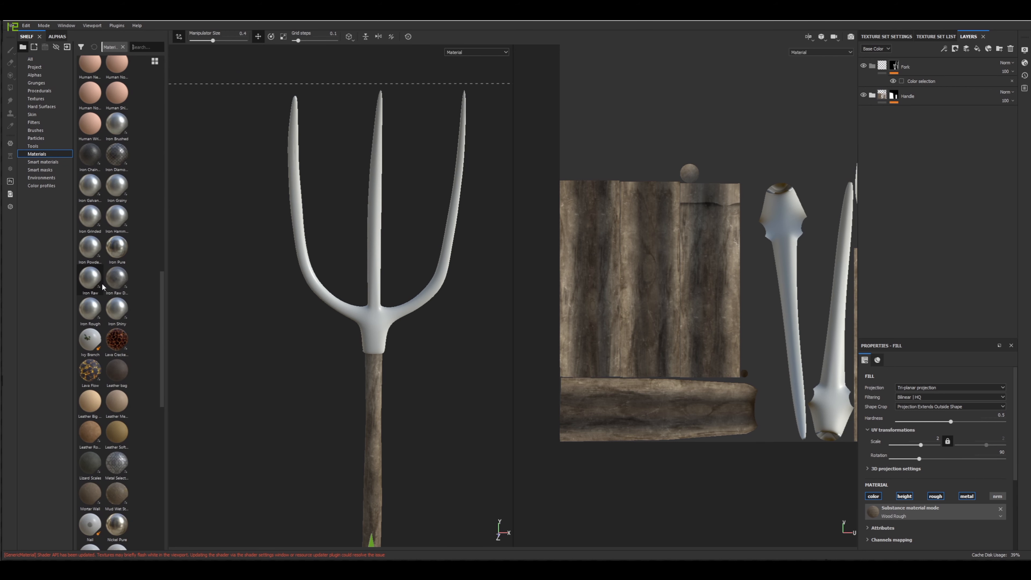
{"action": "scroll", "coordinate": [102, 286], "scroll_direction": "down", "scroll_amount": 10}
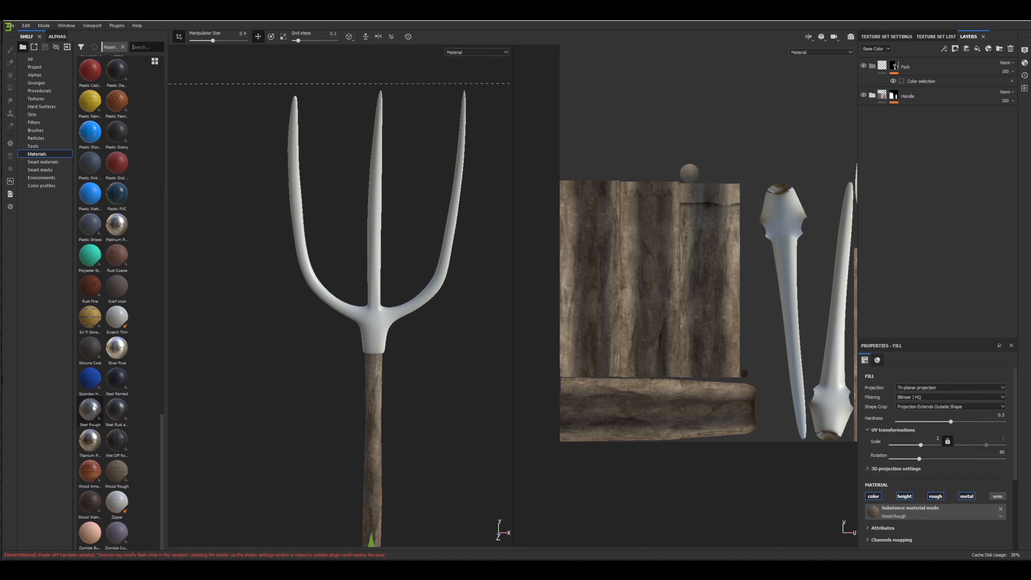
{"action": "left_click", "coordinate": [90, 414]}
{"action": "left_click_drag", "start_coordinate": [847, 96], "coordinate": [901, 79]}
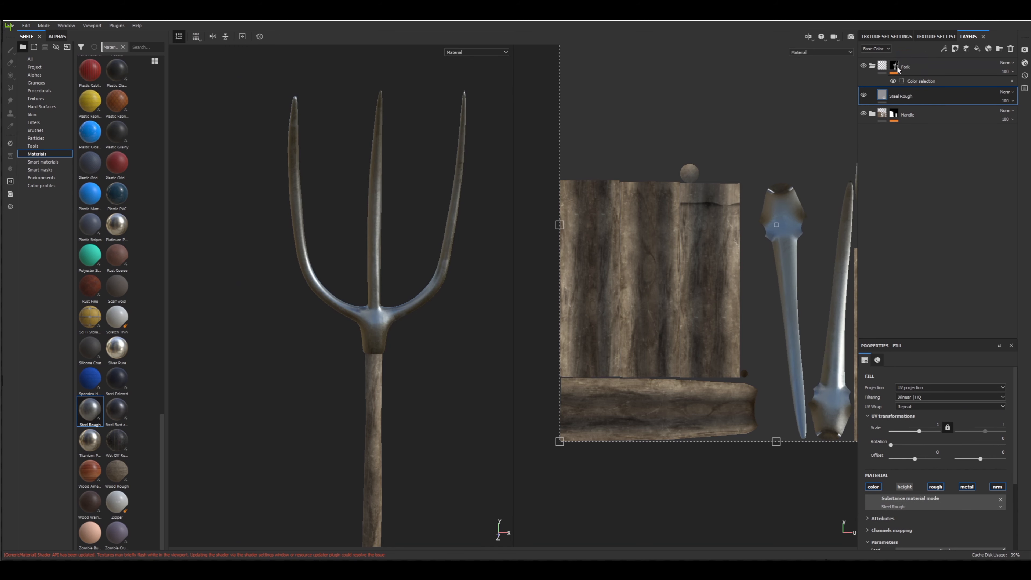
Switch the viewport layout to 3D only for a larger view of the fork.
{"action": "left_click", "coordinate": [809, 37]}
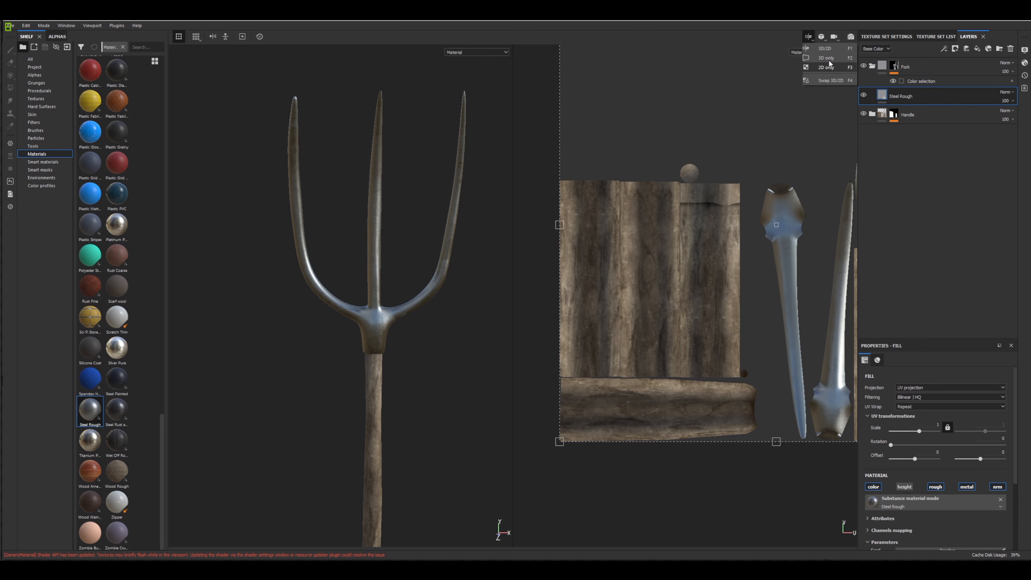
{"action": "left_click", "coordinate": [827, 58]}
{"action": "scroll", "coordinate": [532, 237], "scroll_direction": "up", "scroll_amount": 2}
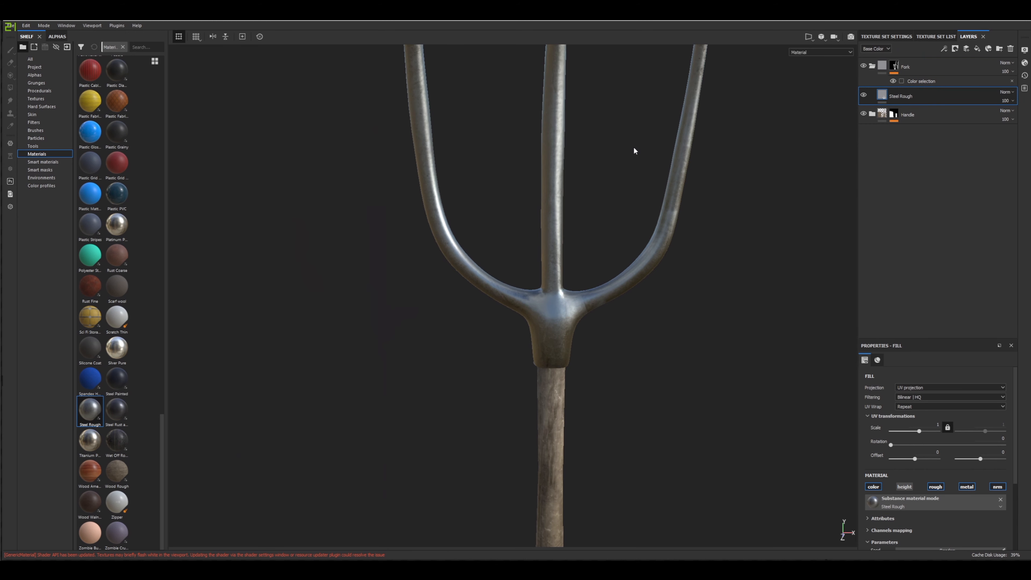
Examine the Steel Rough surface around the fork's socket and prong junctions for visible texture seams.
{"action": "left_click_drag", "start_coordinate": [634, 148], "coordinate": [559, 149], "text": "alt"}
{"action": "scroll", "coordinate": [624, 240], "scroll_direction": "up", "scroll_amount": 4}
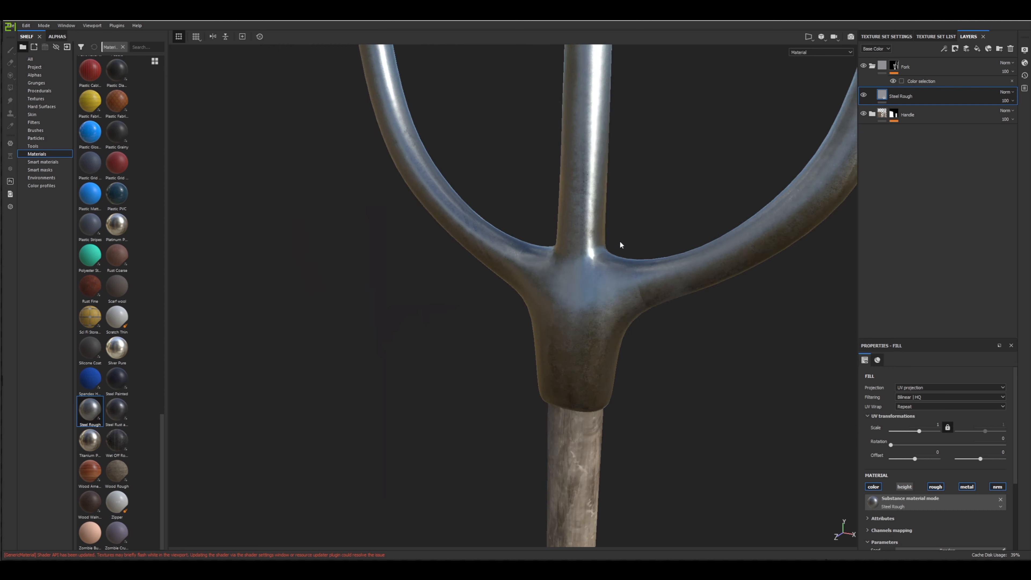
{"action": "scroll", "coordinate": [617, 293], "scroll_direction": "up", "scroll_amount": 5}
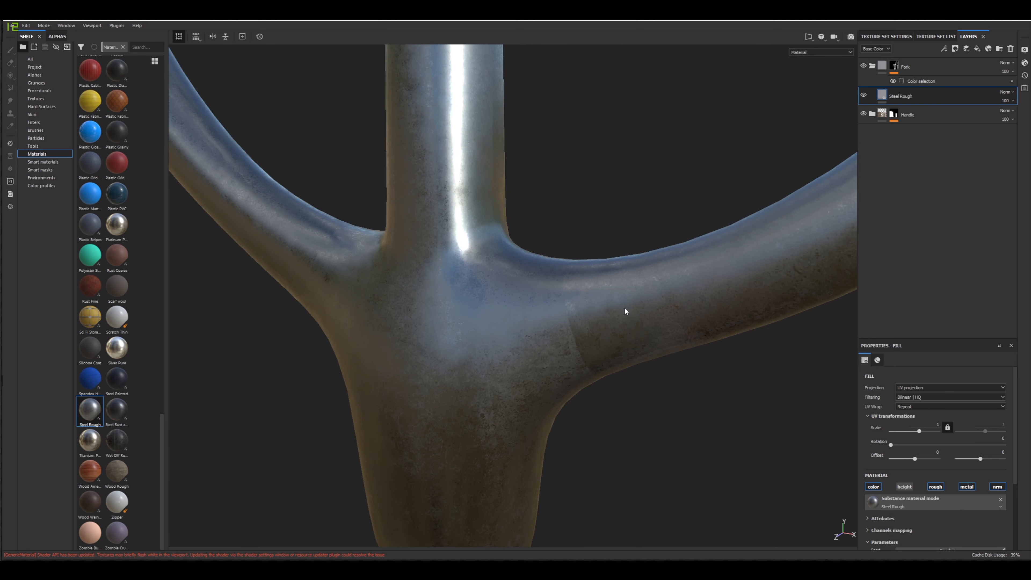
{"action": "left_click_drag", "start_coordinate": [562, 317], "coordinate": [593, 462], "text": "alt"}
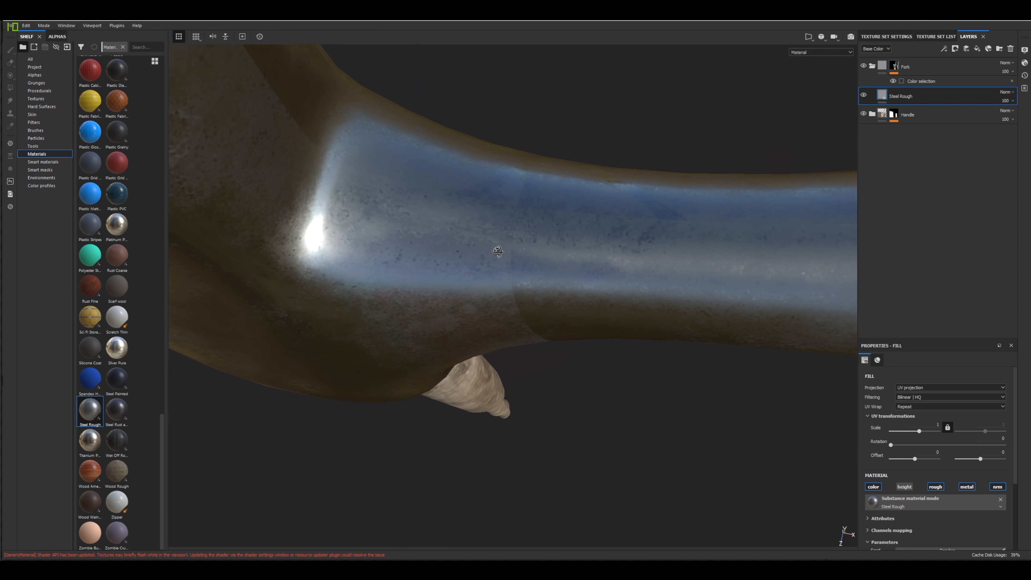
{"action": "left_click_drag", "start_coordinate": [477, 252], "coordinate": [477, 247], "text": "alt"}
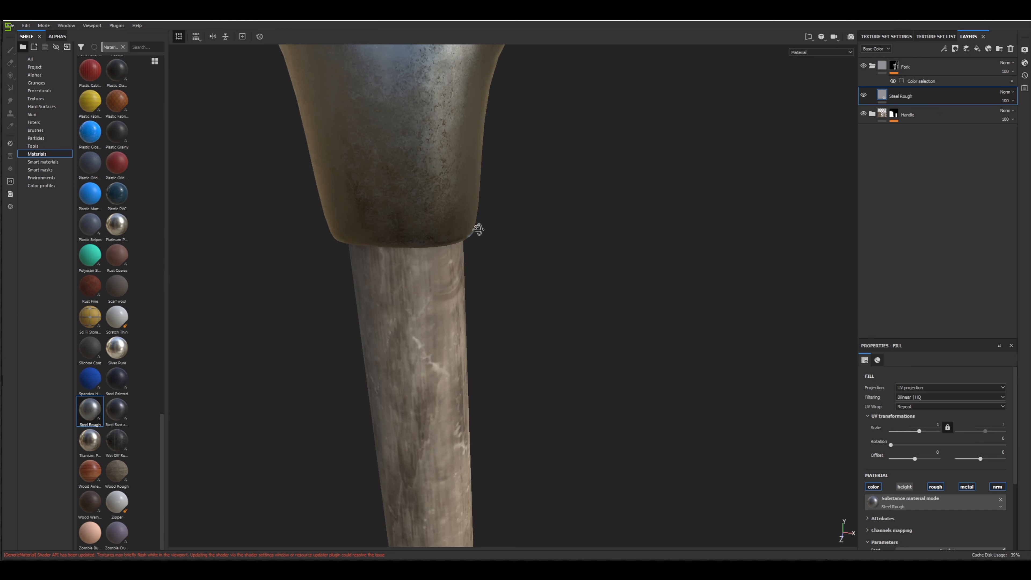
{"action": "scroll", "coordinate": [488, 197], "scroll_direction": "down", "scroll_amount": 4}
{"action": "scroll", "coordinate": [499, 190], "scroll_direction": "down", "scroll_amount": 5}
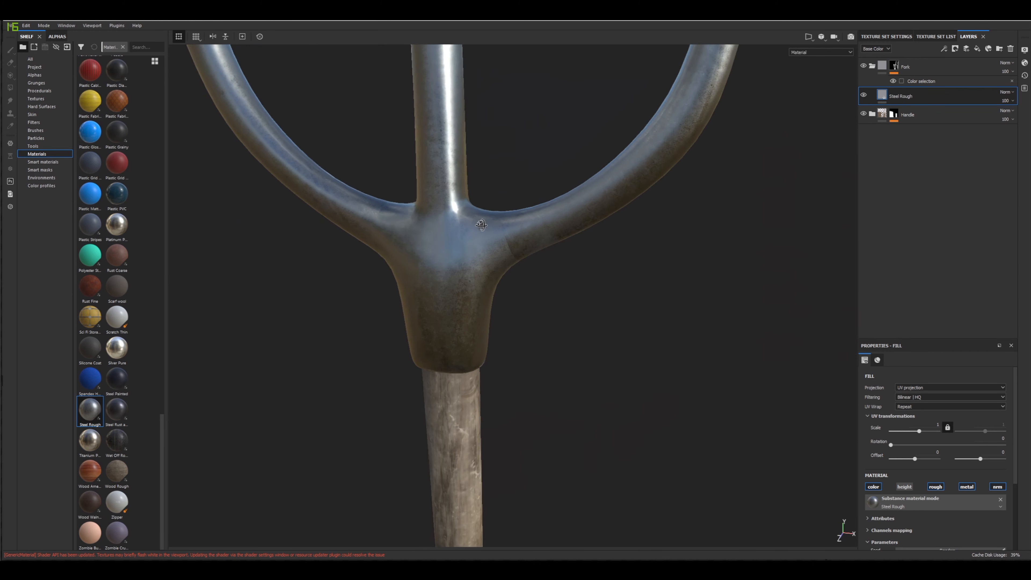
{"action": "scroll", "coordinate": [493, 223], "scroll_direction": "up", "scroll_amount": 1}
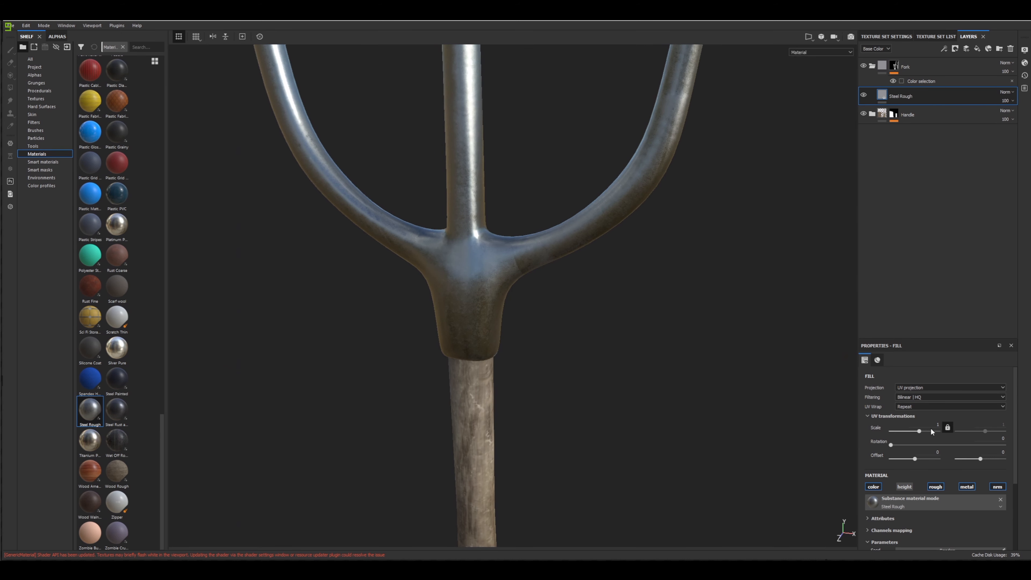
Set the Steel Rough fill's projection to Tri-planar projection.
{"action": "scroll", "coordinate": [932, 431], "scroll_direction": "down", "scroll_amount": 2}
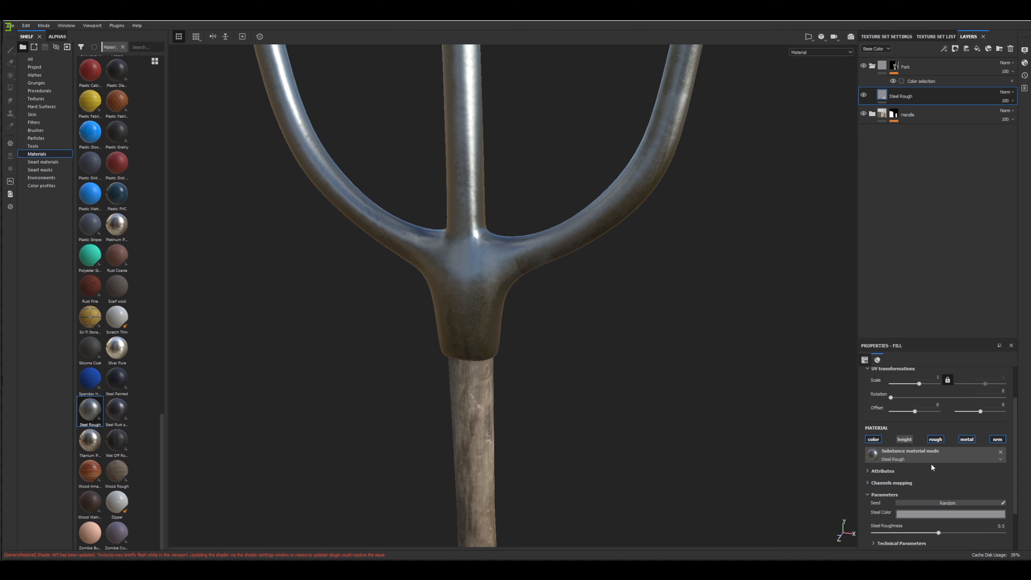
{"action": "scroll", "coordinate": [930, 463], "scroll_direction": "up", "scroll_amount": 2}
{"action": "left_click", "coordinate": [924, 388]}
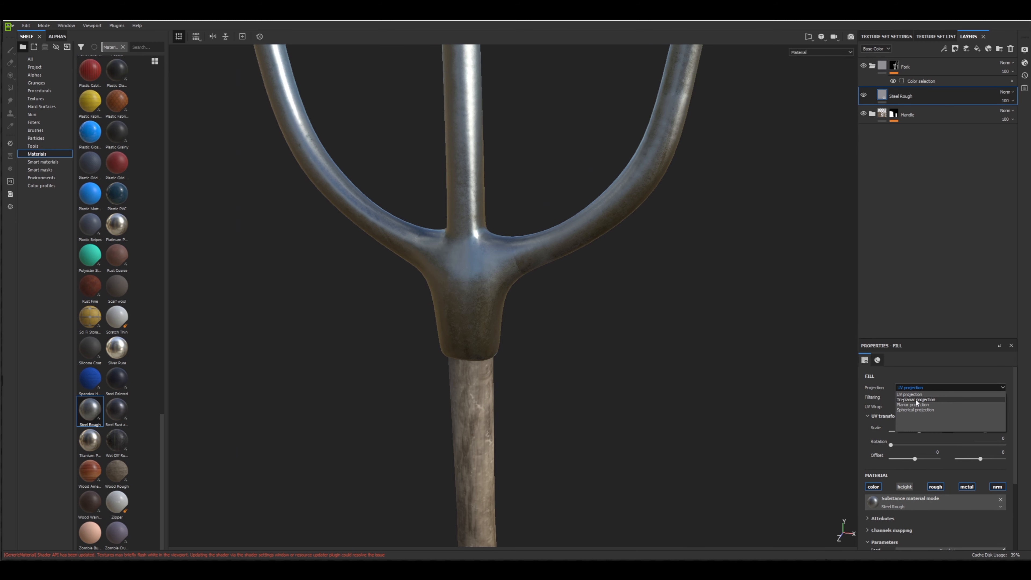
{"action": "left_click", "coordinate": [915, 398]}
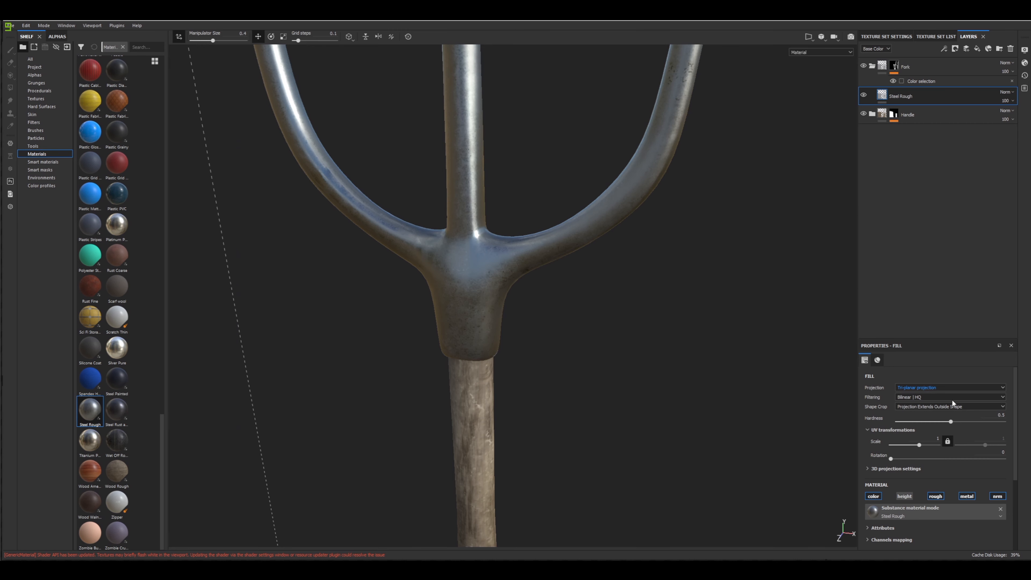
Inspect the tri-planar steel at the prong junction from several angles and across the whole fork.
{"action": "scroll", "coordinate": [517, 230], "scroll_direction": "up", "scroll_amount": 6}
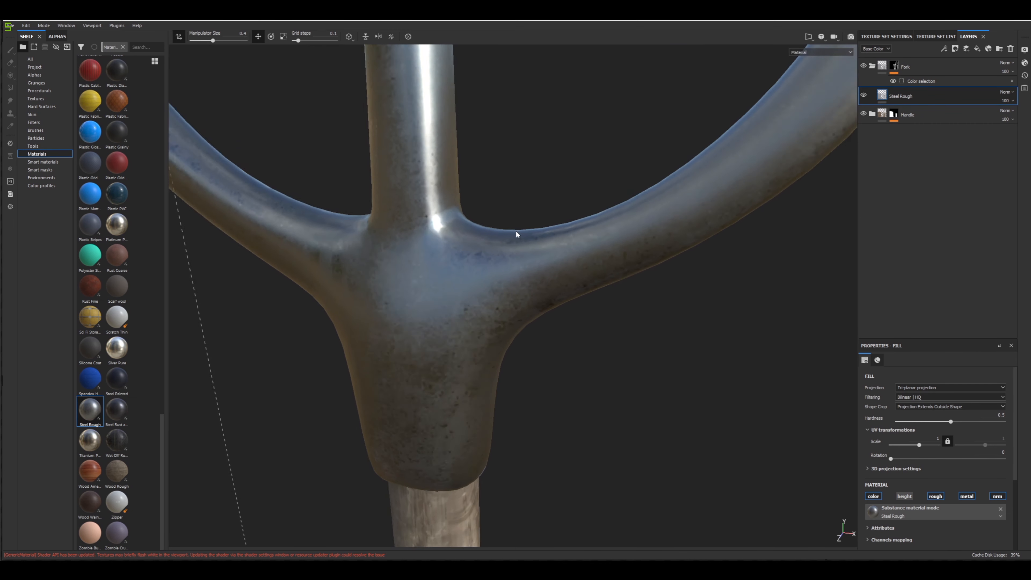
{"action": "left_click_drag", "start_coordinate": [535, 239], "coordinate": [574, 256], "text": "alt"}
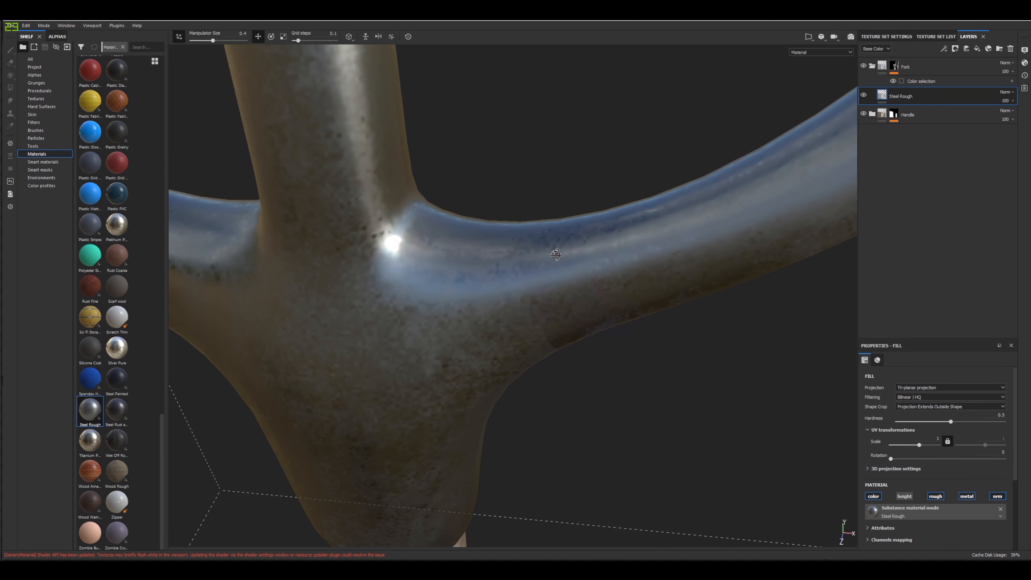
{"action": "scroll", "coordinate": [536, 278], "scroll_direction": "up", "scroll_amount": 4}
{"action": "left_click_drag", "start_coordinate": [505, 284], "coordinate": [595, 309], "text": "alt"}
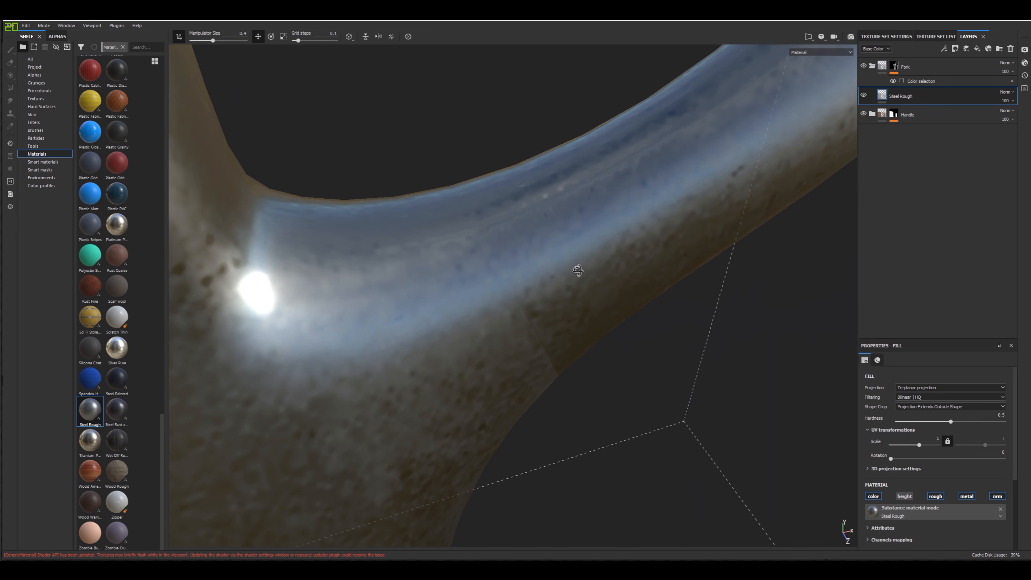
{"action": "middle_click_drag", "start_coordinate": [589, 305], "coordinate": [589, 312], "text": "alt"}
{"action": "left_click_drag", "start_coordinate": [564, 292], "coordinate": [482, 269], "text": "alt"}
{"action": "left_click_drag", "start_coordinate": [559, 310], "coordinate": [552, 360], "text": "alt"}
{"action": "scroll", "coordinate": [580, 331], "scroll_direction": "down", "scroll_amount": 3}
{"action": "scroll", "coordinate": [582, 328], "scroll_direction": "down", "scroll_amount": 3}
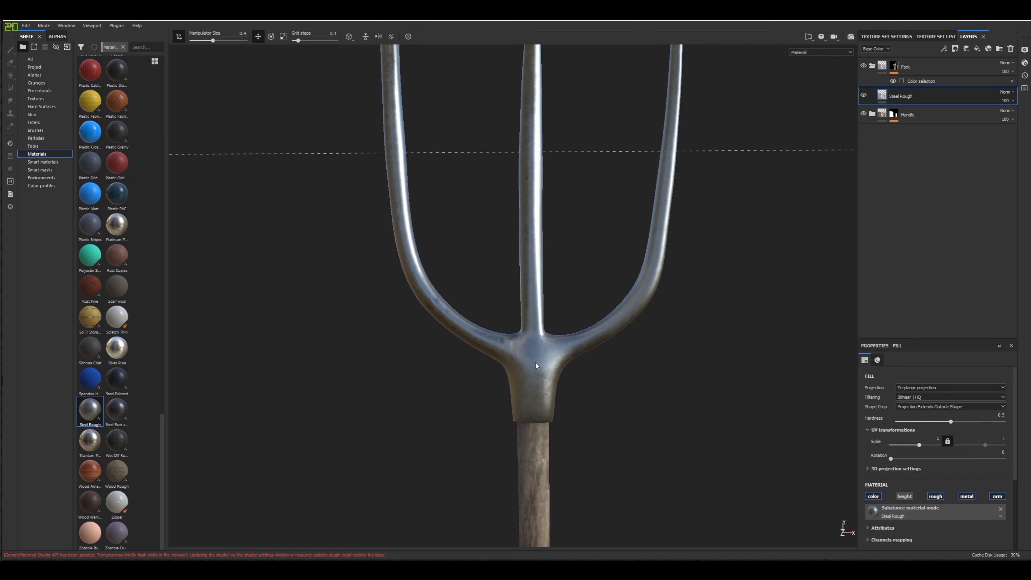
Try UV projection on the Steel Rough fill, return it to Tri-planar projection, and compare the result at the prong junction.
{"action": "left_click", "coordinate": [925, 389]}
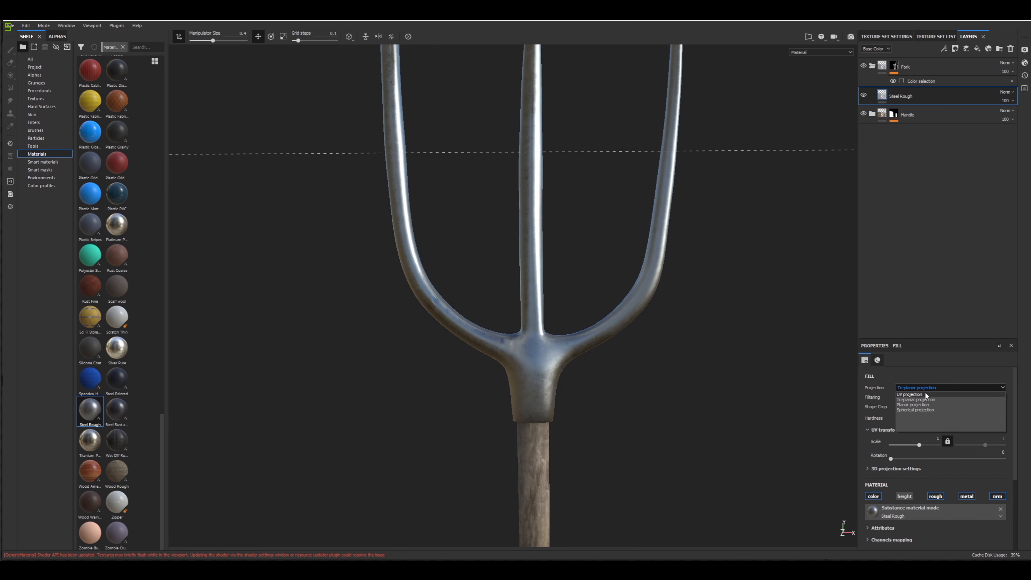
{"action": "left_click", "coordinate": [925, 392]}
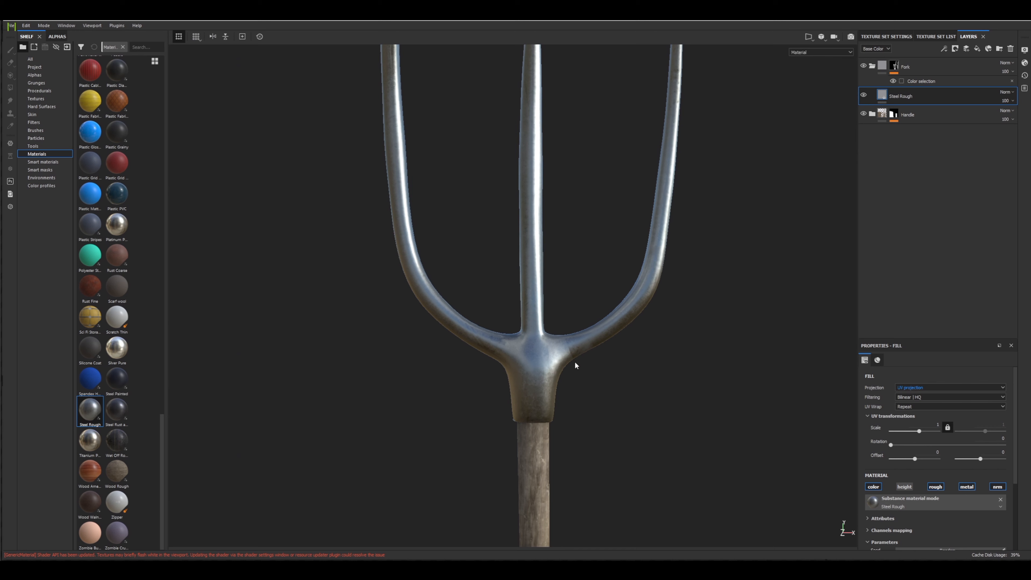
{"action": "left_click", "coordinate": [568, 353]}
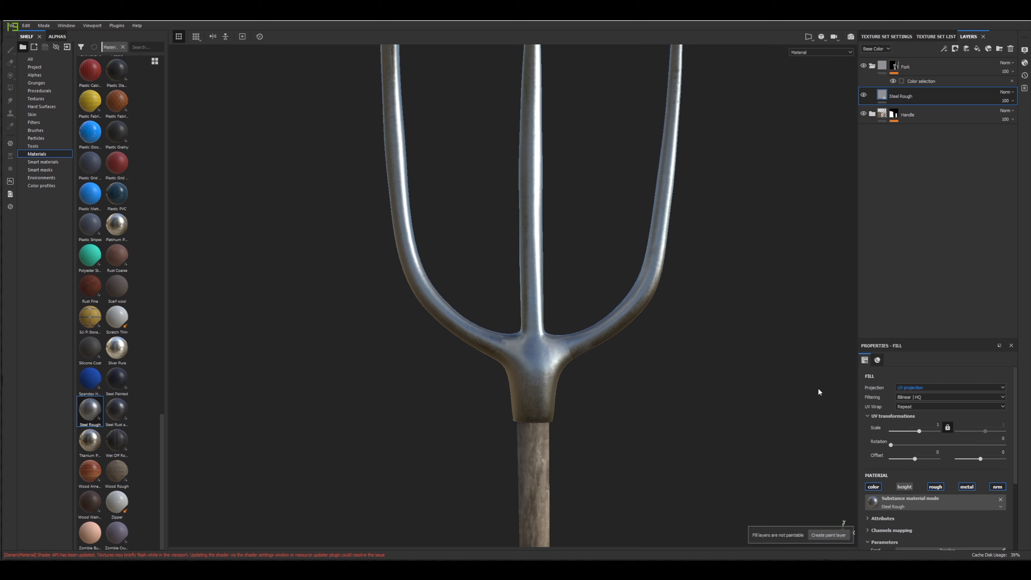
{"action": "left_click", "coordinate": [950, 388]}
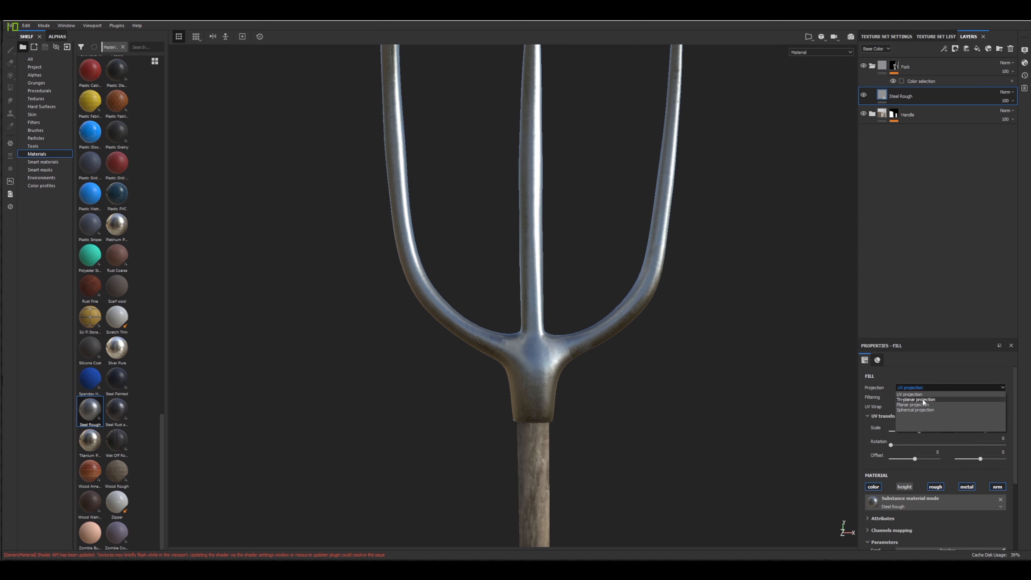
{"action": "left_click", "coordinate": [922, 399]}
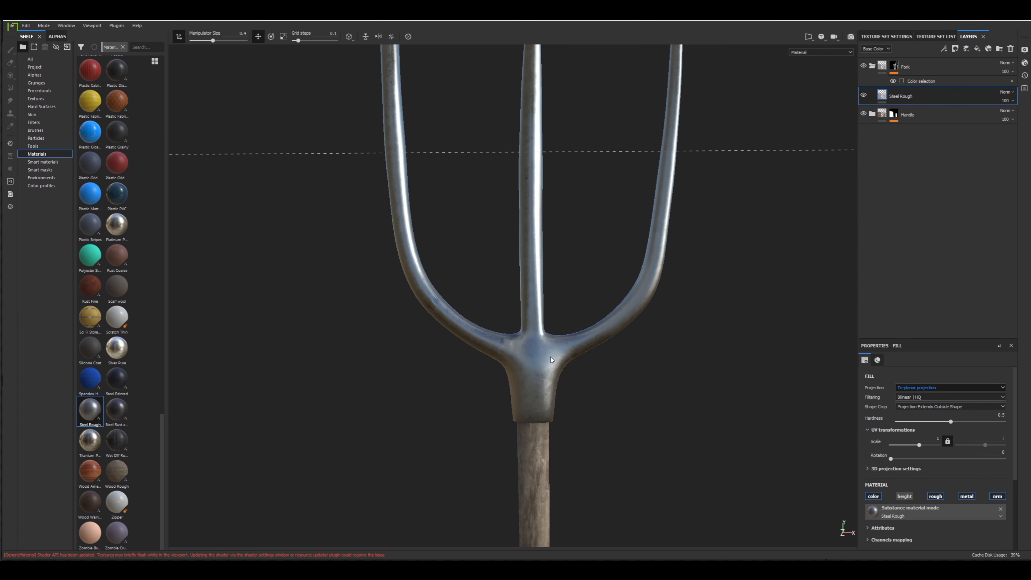
{"action": "scroll", "coordinate": [550, 357], "scroll_direction": "up", "scroll_amount": 3}
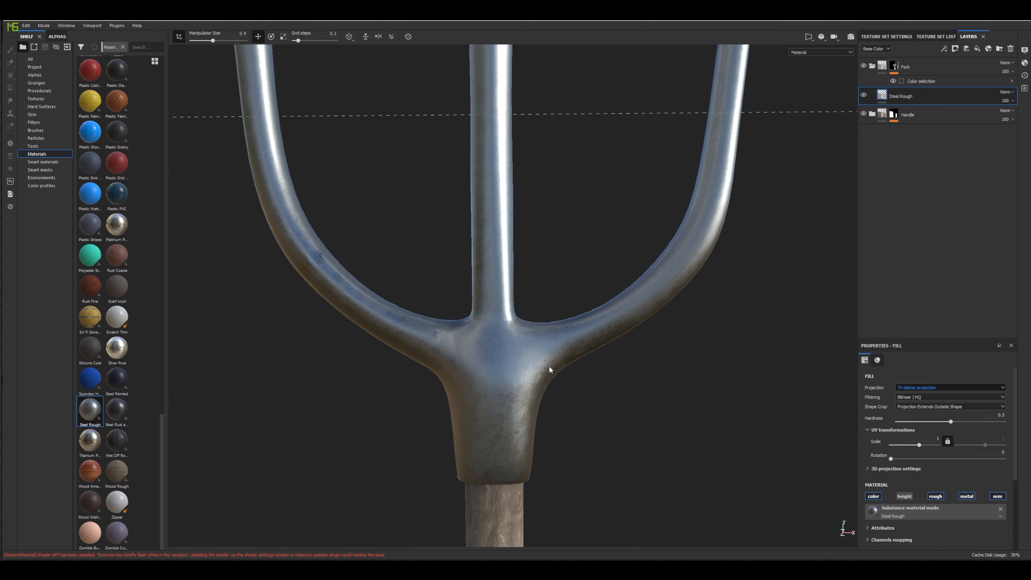
{"action": "scroll", "coordinate": [548, 365], "scroll_direction": "down", "scroll_amount": 2}
{"action": "scroll", "coordinate": [567, 357], "scroll_direction": "up", "scroll_amount": 4}
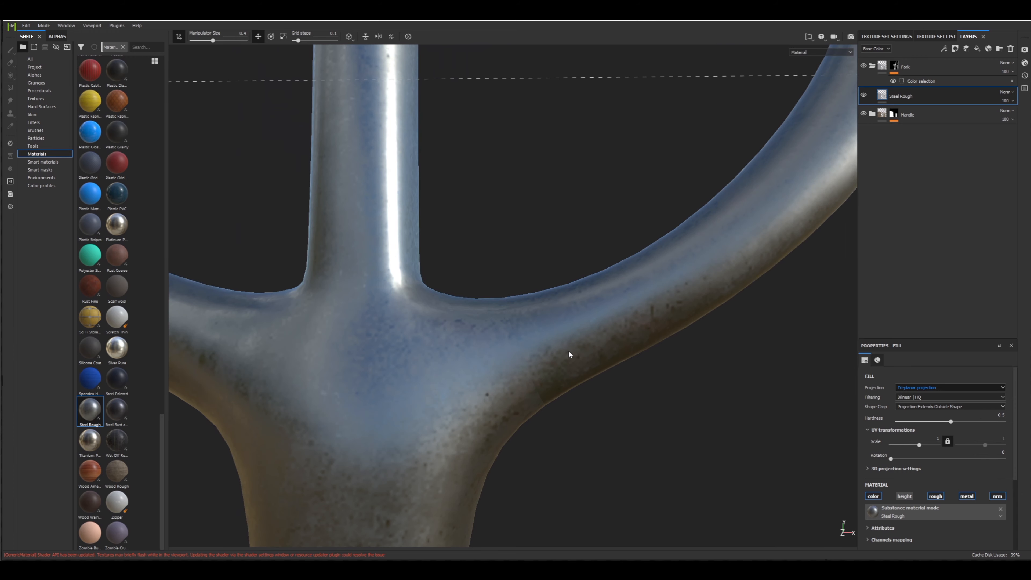
{"action": "left_click_drag", "start_coordinate": [570, 353], "coordinate": [533, 361], "text": "alt"}
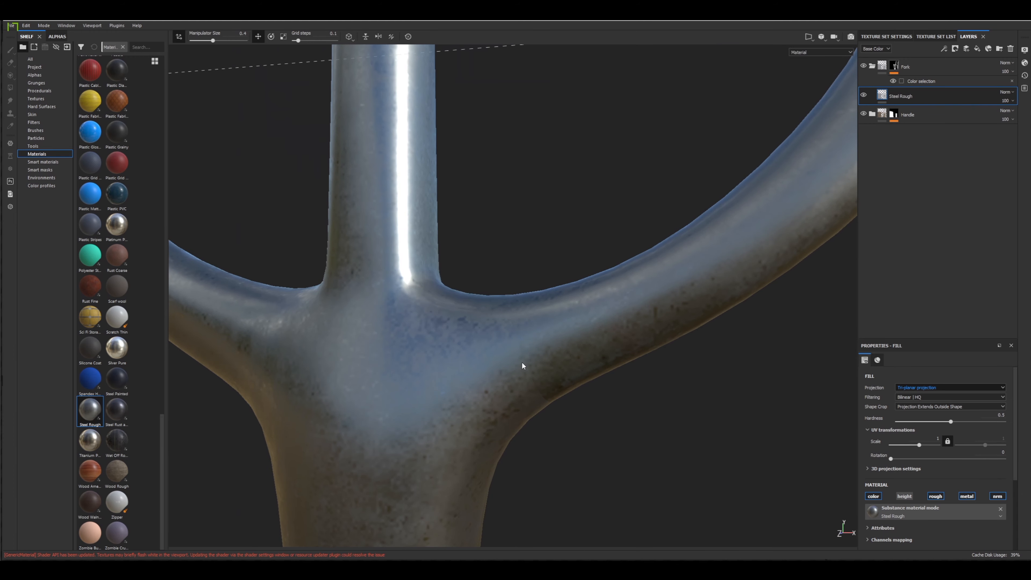
{"action": "scroll", "coordinate": [521, 363], "scroll_direction": "down", "scroll_amount": 4}
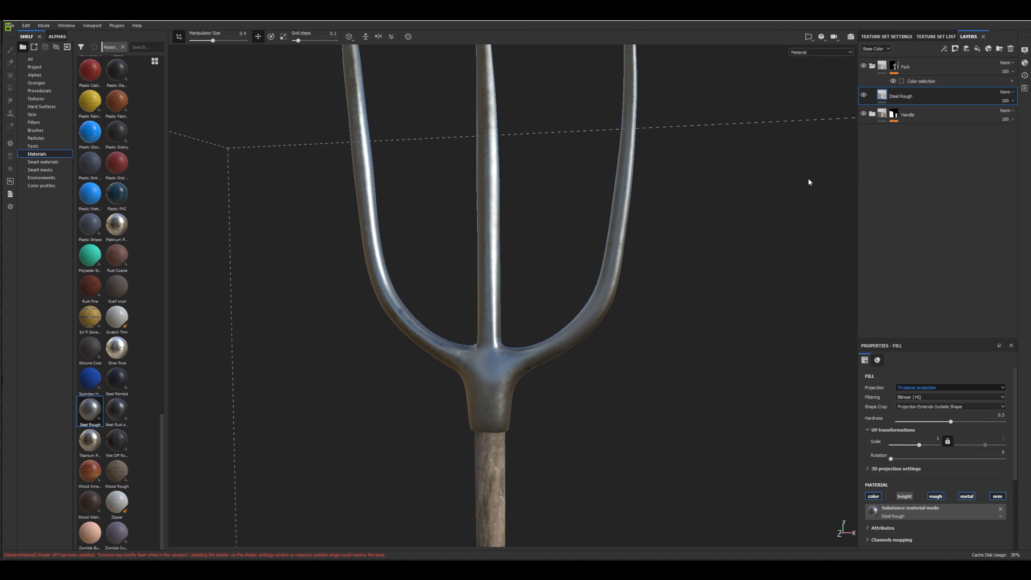
Collapse the Fork folder and add the Dirt smart material to the Handle folder below the Wood Rough layer.
{"action": "key", "text": "Delete"}
{"action": "left_click_drag", "start_coordinate": [585, 249], "coordinate": [522, 270], "text": "alt"}
{"action": "scroll", "coordinate": [521, 276], "scroll_direction": "down", "scroll_amount": 4}
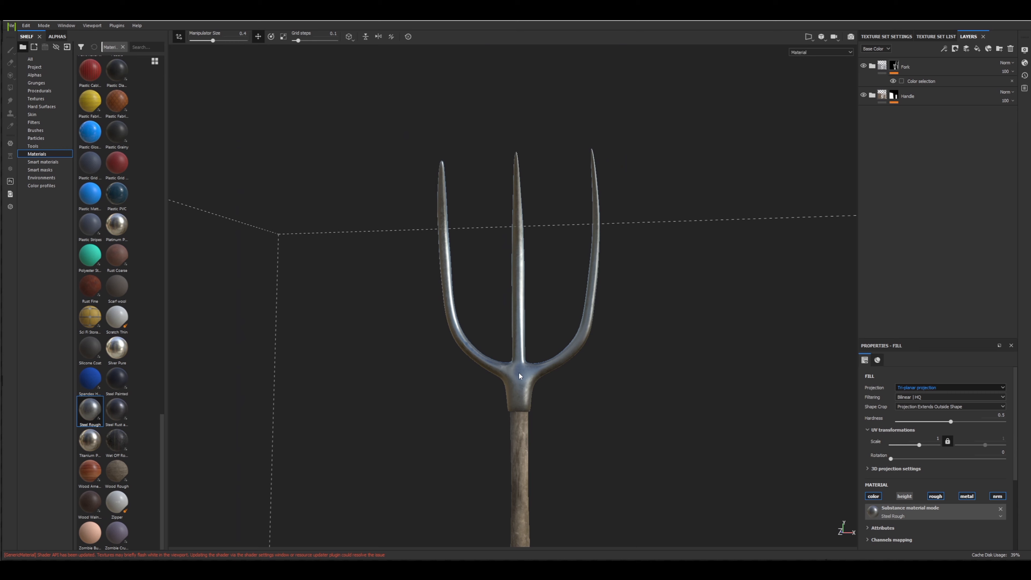
{"action": "left_click", "coordinate": [52, 162]}
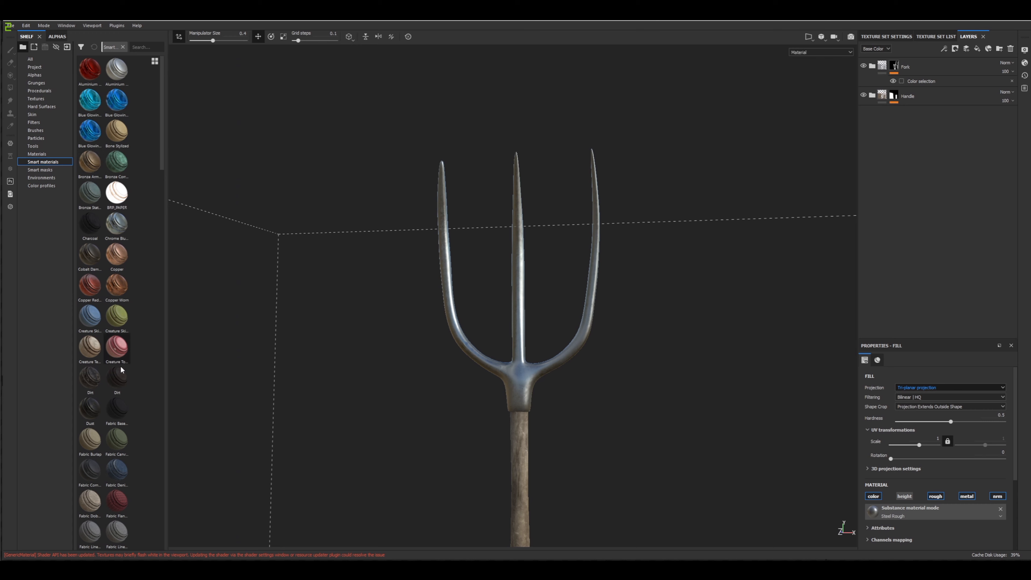
{"action": "left_click", "coordinate": [117, 378]}
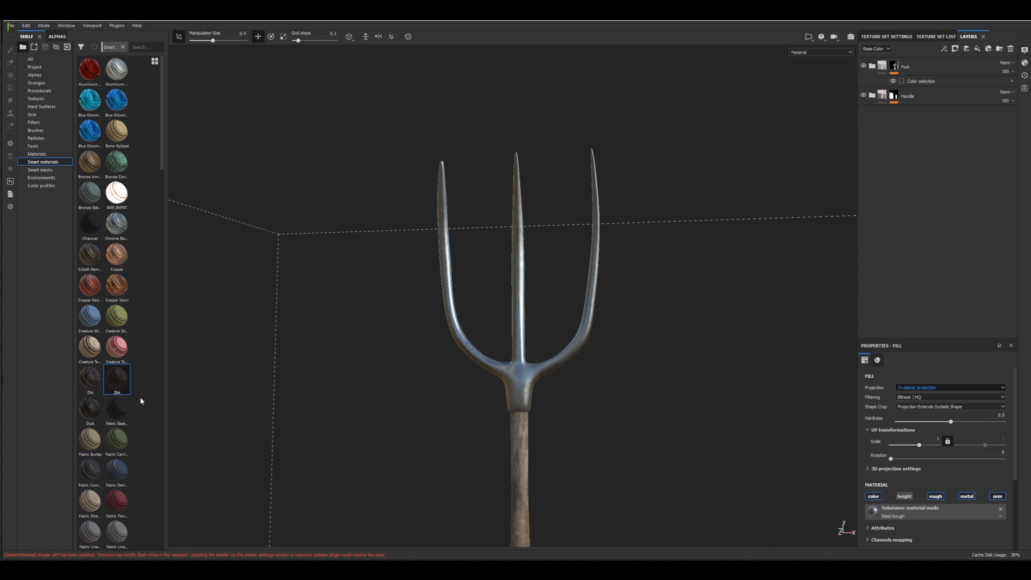
{"action": "left_click_drag", "start_coordinate": [714, 250], "coordinate": [881, 107]}
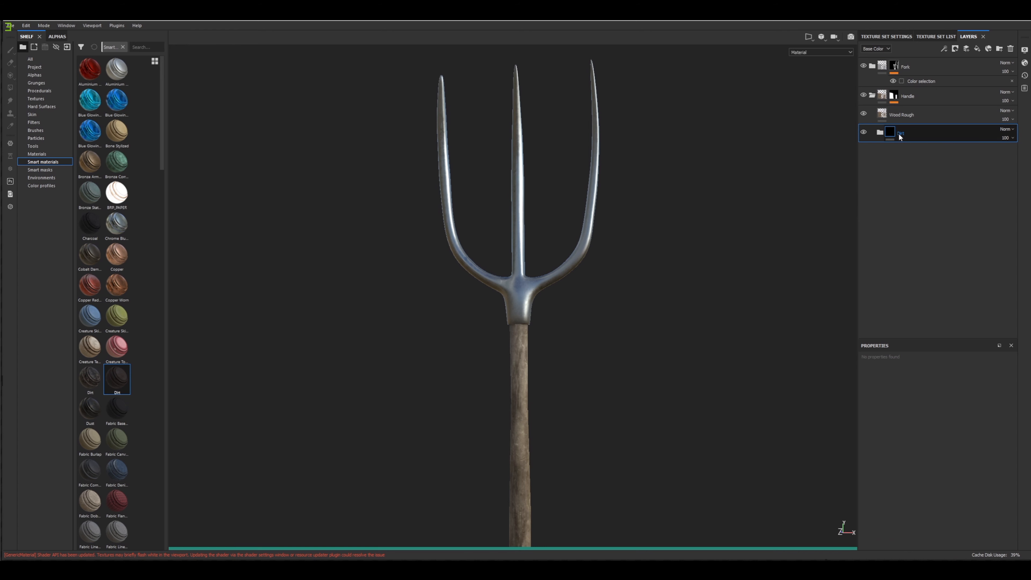
{"action": "scroll", "coordinate": [582, 357], "scroll_direction": "up", "scroll_amount": 3}
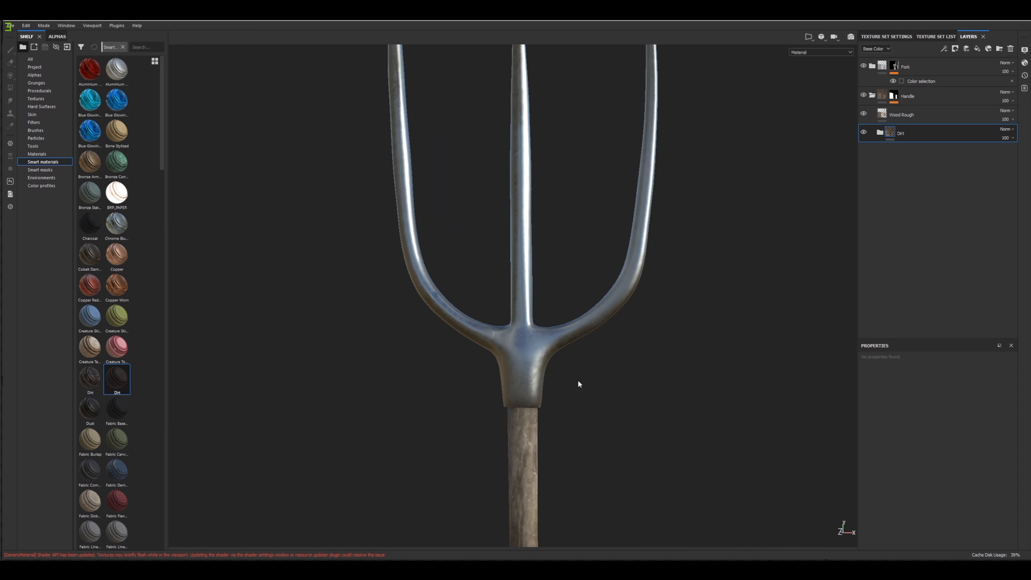
Move the Dirt smart material above the Wood Rough layer inside the Handle folder.
{"action": "scroll", "coordinate": [551, 373], "scroll_direction": "down", "scroll_amount": 2}
{"action": "scroll", "coordinate": [543, 329], "scroll_direction": "up", "scroll_amount": 5}
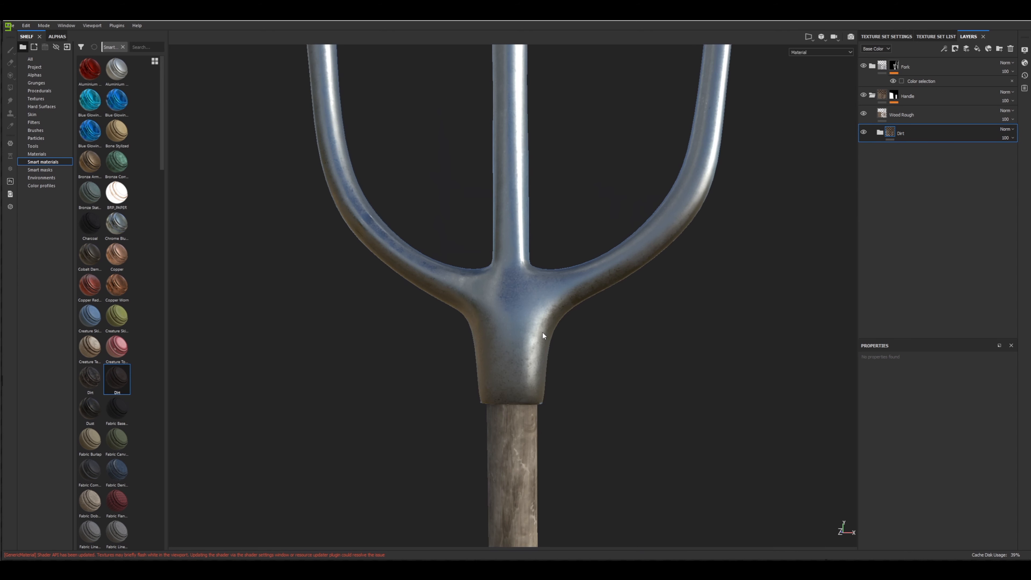
{"action": "middle_click_drag", "start_coordinate": [544, 434], "coordinate": [538, 346]}
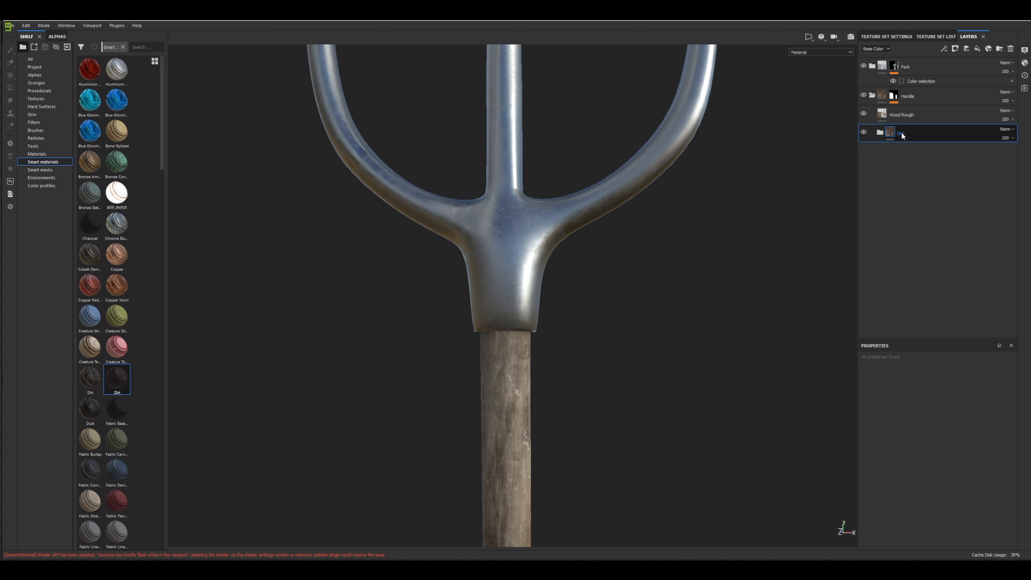
{"action": "left_click_drag", "start_coordinate": [901, 134], "coordinate": [910, 106]}
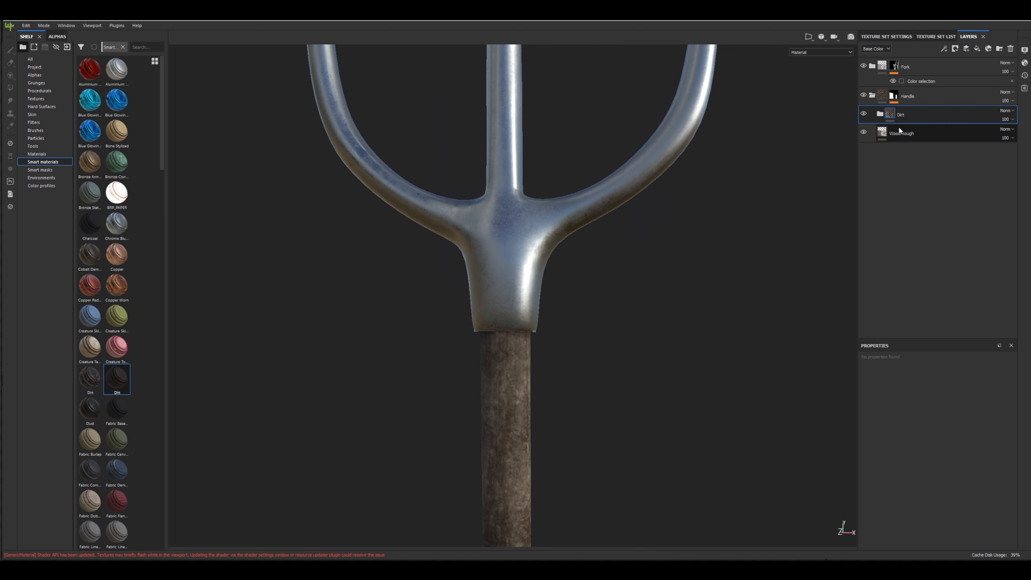
Inspect the dirt on the wooden handle up close, around the fork socket and along the shaft.
{"action": "middle_click_drag", "start_coordinate": [648, 393], "coordinate": [617, 279], "text": "alt"}
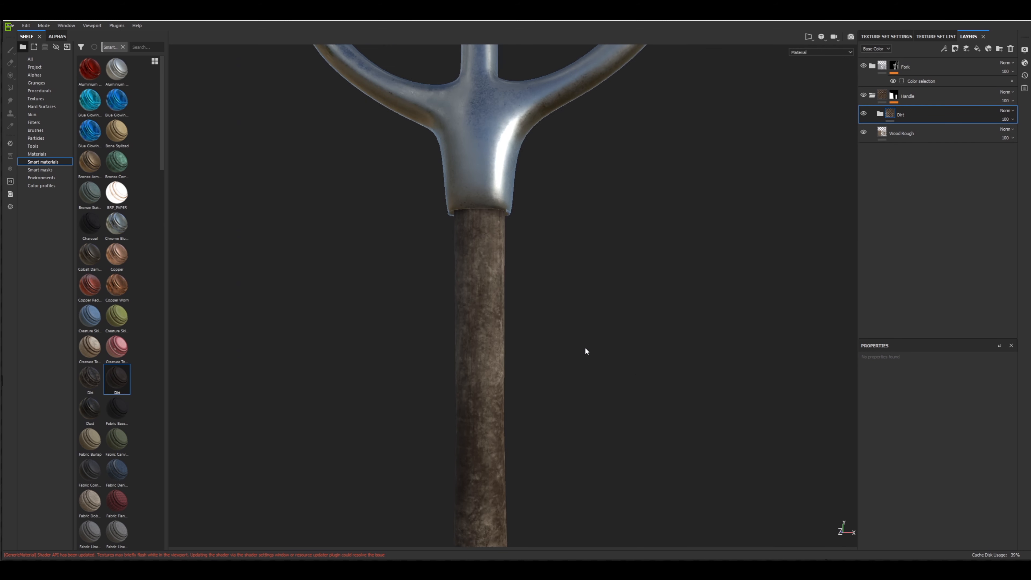
{"action": "scroll", "coordinate": [532, 364], "scroll_direction": "down", "scroll_amount": 2}
{"action": "middle_click_drag", "start_coordinate": [531, 364], "coordinate": [540, 528], "text": "alt"}
{"action": "scroll", "coordinate": [525, 336], "scroll_direction": "up", "scroll_amount": 3}
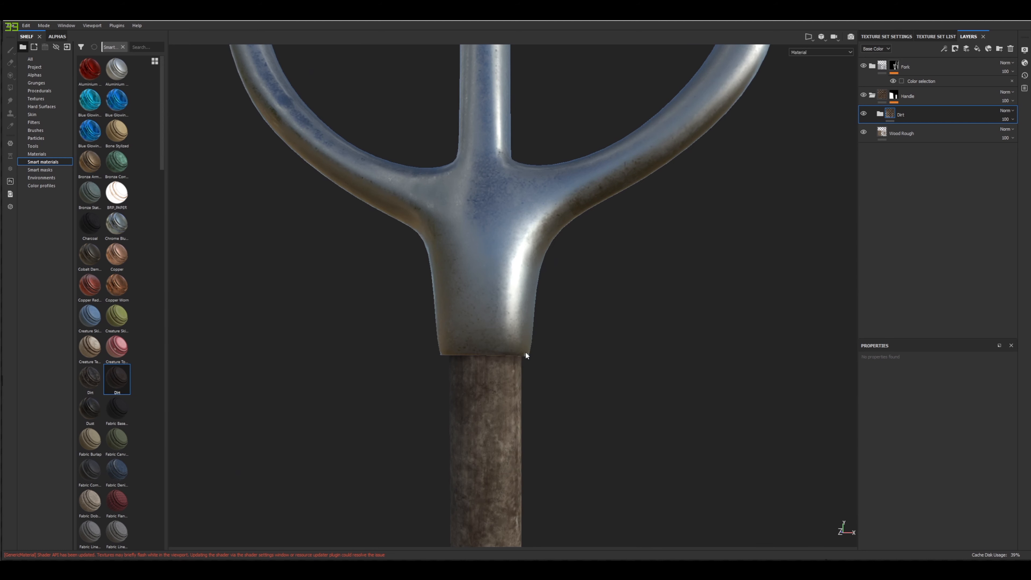
{"action": "scroll", "coordinate": [525, 356], "scroll_direction": "up", "scroll_amount": 1}
{"action": "left_click_drag", "start_coordinate": [525, 358], "coordinate": [518, 413], "text": "alt"}
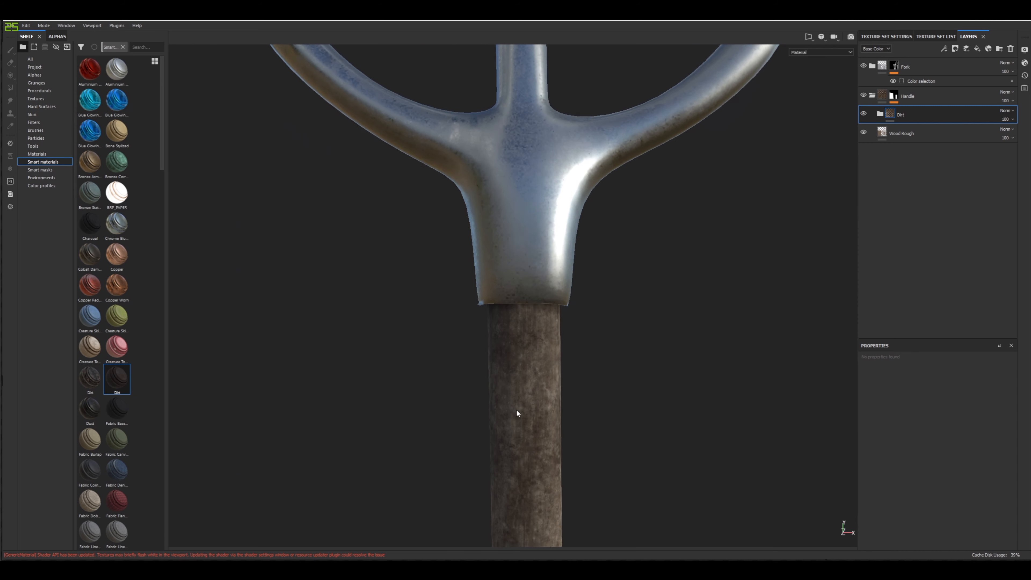
{"action": "scroll", "coordinate": [519, 411], "scroll_direction": "down", "scroll_amount": 5}
{"action": "middle_click_drag", "start_coordinate": [534, 447], "coordinate": [524, 313], "text": "alt"}
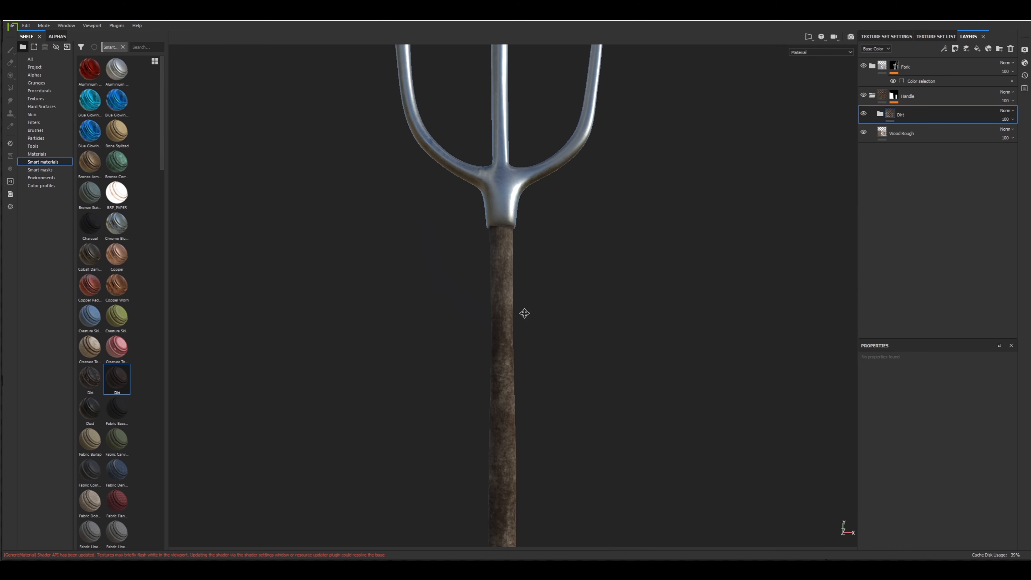
{"action": "scroll", "coordinate": [513, 418], "scroll_direction": "up", "scroll_amount": 5}
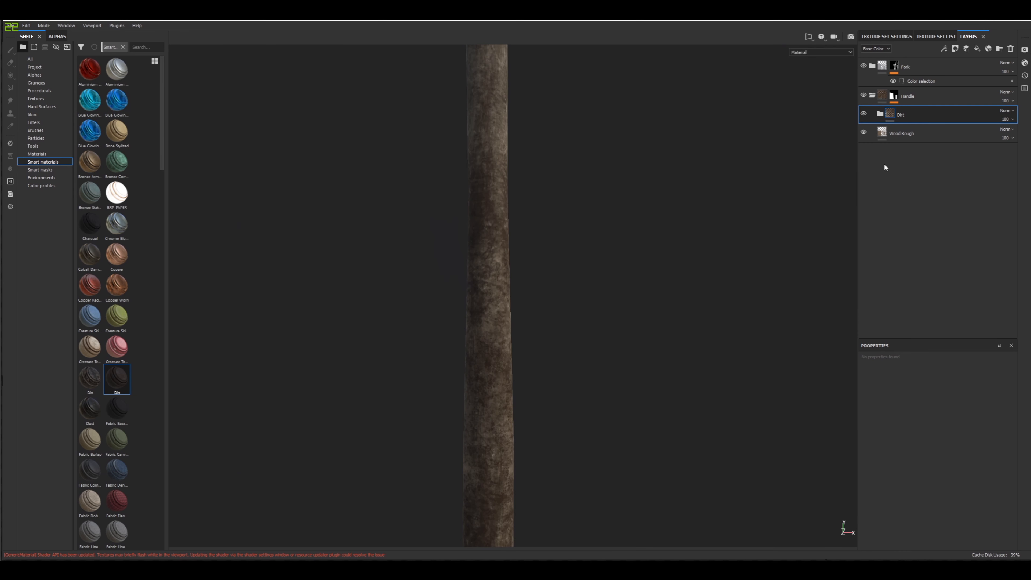
Compare the handle with the Dirt group hidden and shown, and check the dirt along the whole pitchfork.
{"action": "left_click", "coordinate": [863, 114]}
{"action": "left_click", "coordinate": [863, 114]}
{"action": "left_click", "coordinate": [864, 113]}
{"action": "left_click", "coordinate": [863, 114]}
{"action": "scroll", "coordinate": [536, 228], "scroll_direction": "down", "scroll_amount": 4}
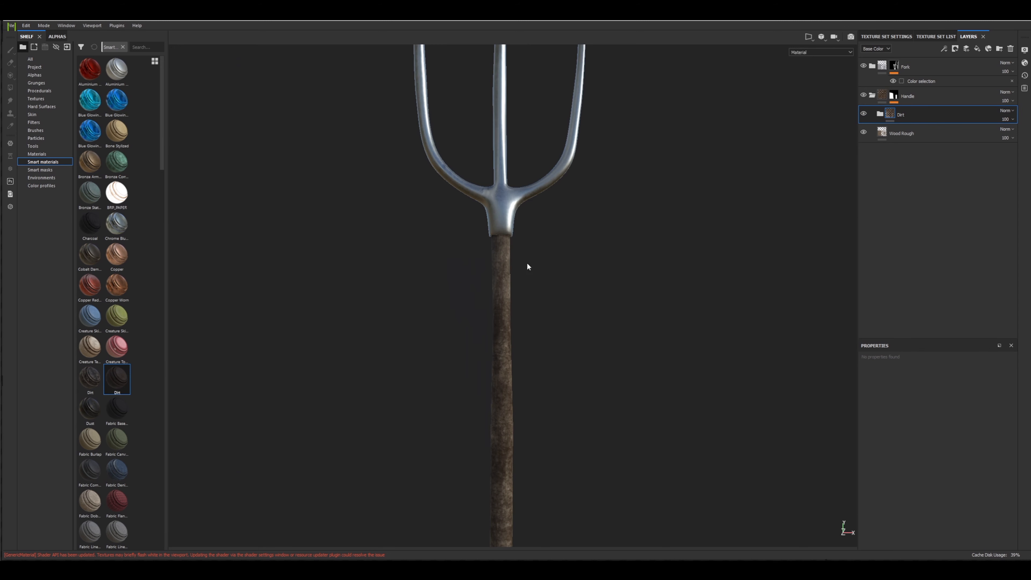
{"action": "scroll", "coordinate": [526, 292], "scroll_direction": "down", "scroll_amount": 3}
{"action": "middle_click_drag", "start_coordinate": [508, 455], "coordinate": [523, 257], "text": "alt"}
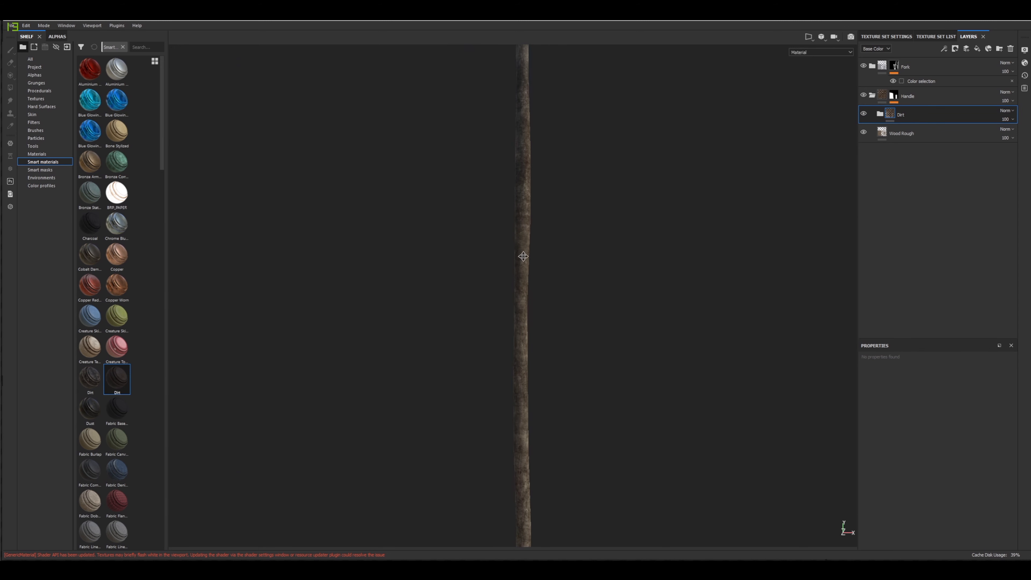
{"action": "scroll", "coordinate": [521, 309], "scroll_direction": "down", "scroll_amount": 5}
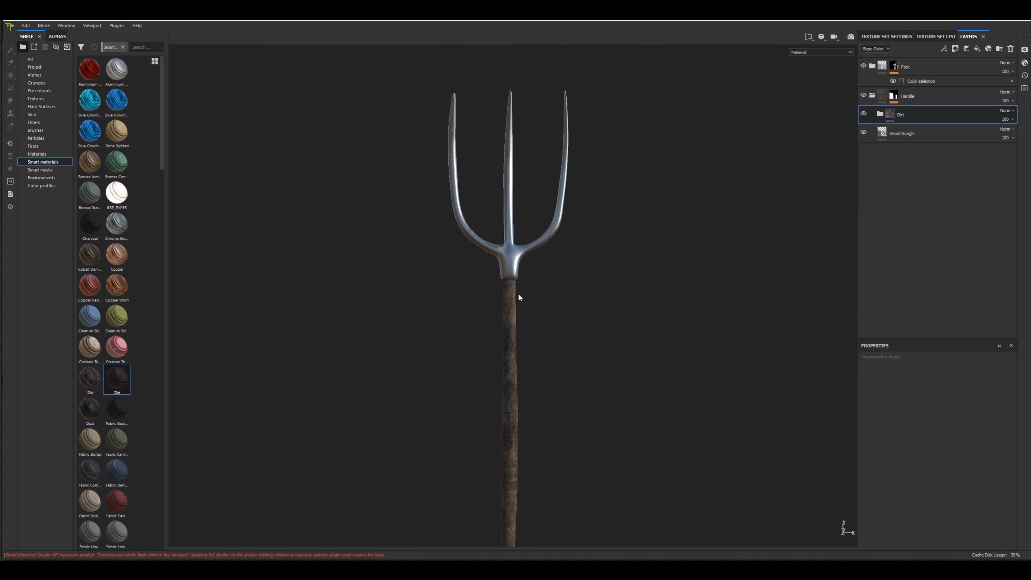
{"action": "scroll", "coordinate": [518, 295], "scroll_direction": "up", "scroll_amount": 3}
{"action": "middle_click_drag", "start_coordinate": [519, 295], "coordinate": [522, 191], "text": "alt"}
{"action": "middle_click_drag", "start_coordinate": [522, 271], "coordinate": [506, 341], "text": "alt"}
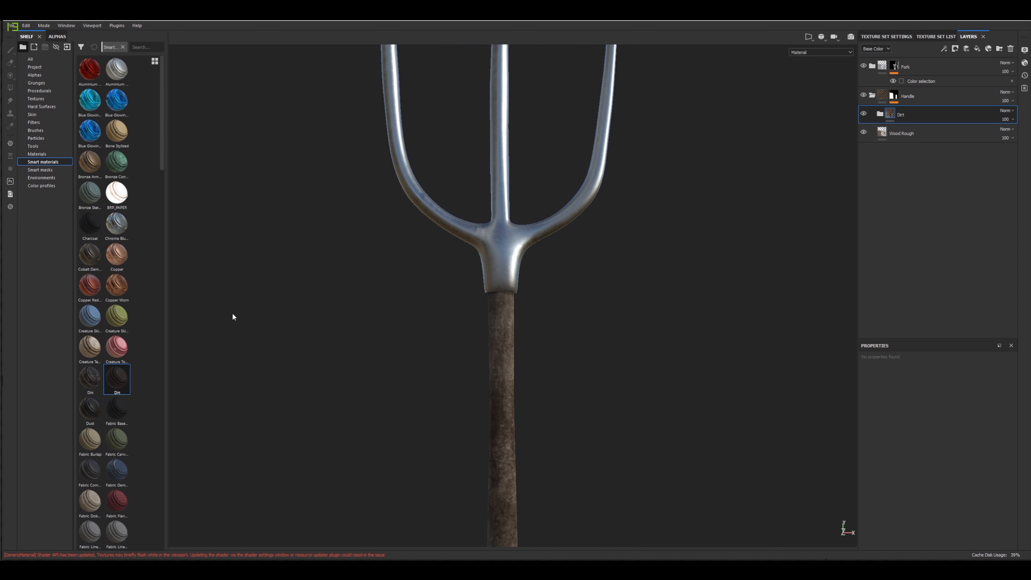
Browse the smart materials and search them for "rust" to preview the Rust material.
{"action": "scroll", "coordinate": [115, 379], "scroll_direction": "down", "scroll_amount": 10}
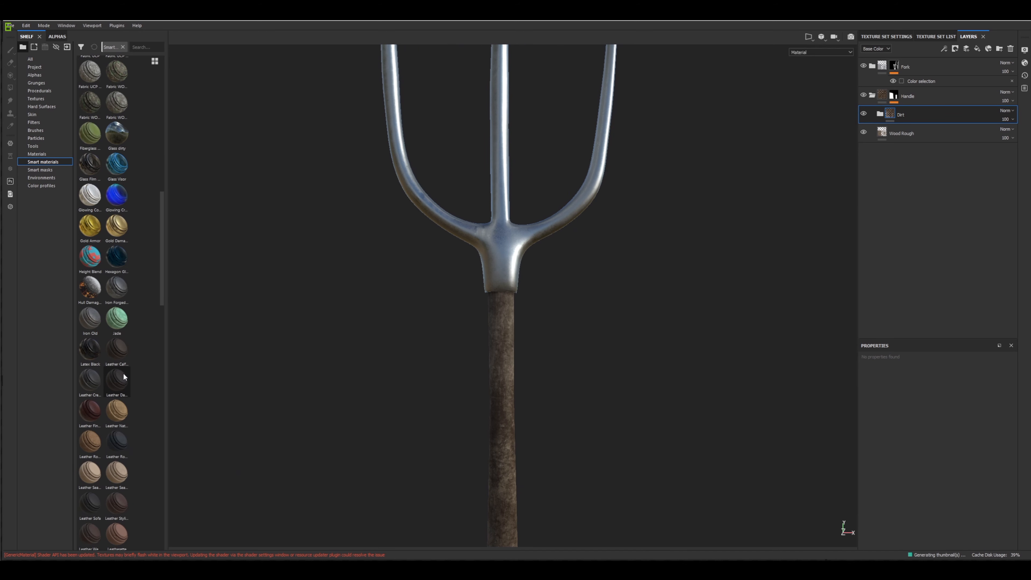
{"action": "scroll", "coordinate": [124, 377], "scroll_direction": "down", "scroll_amount": 10}
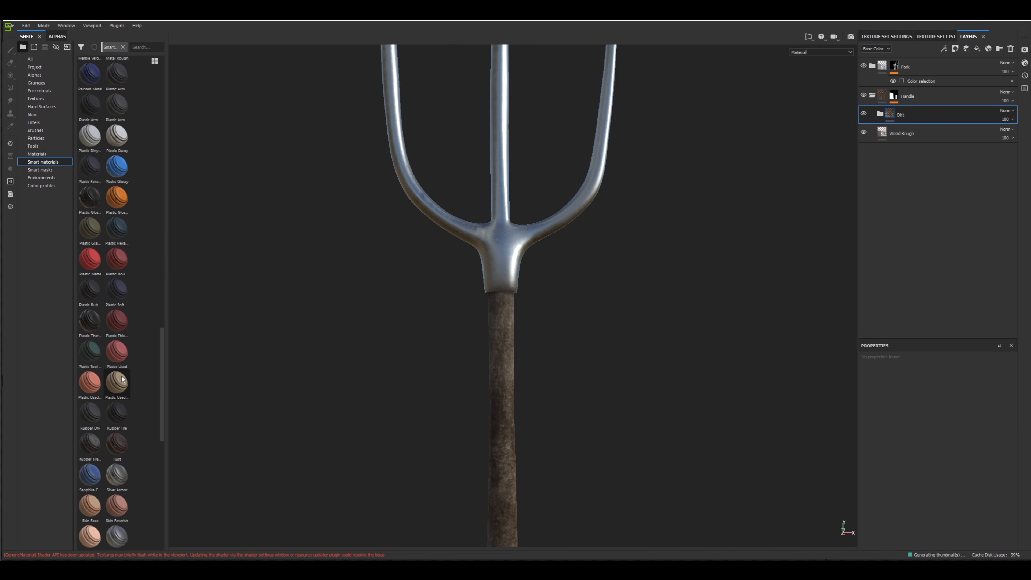
{"action": "scroll", "coordinate": [121, 384], "scroll_direction": "up", "scroll_amount": 10}
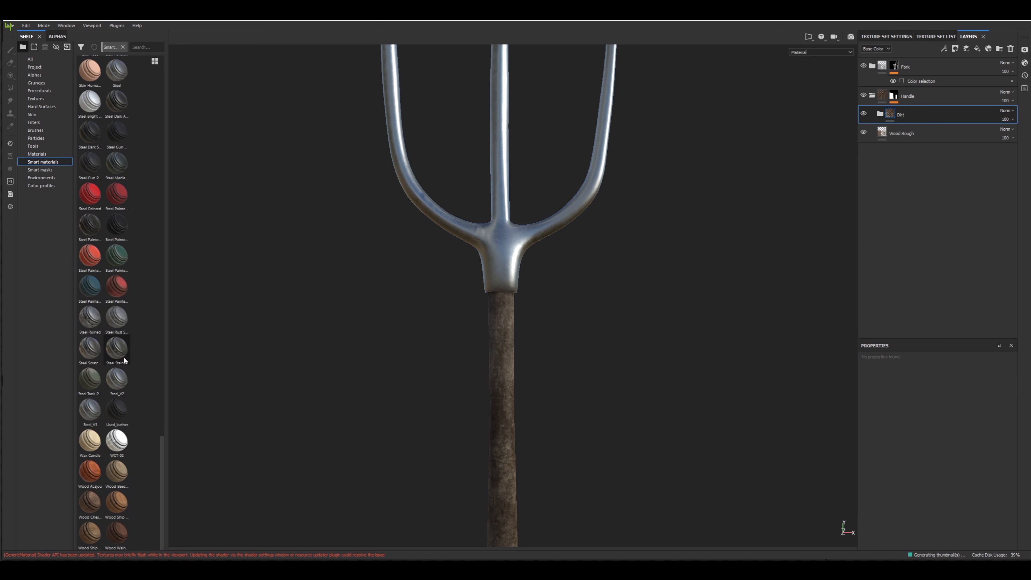
{"action": "scroll", "coordinate": [128, 346], "scroll_direction": "up", "scroll_amount": 10}
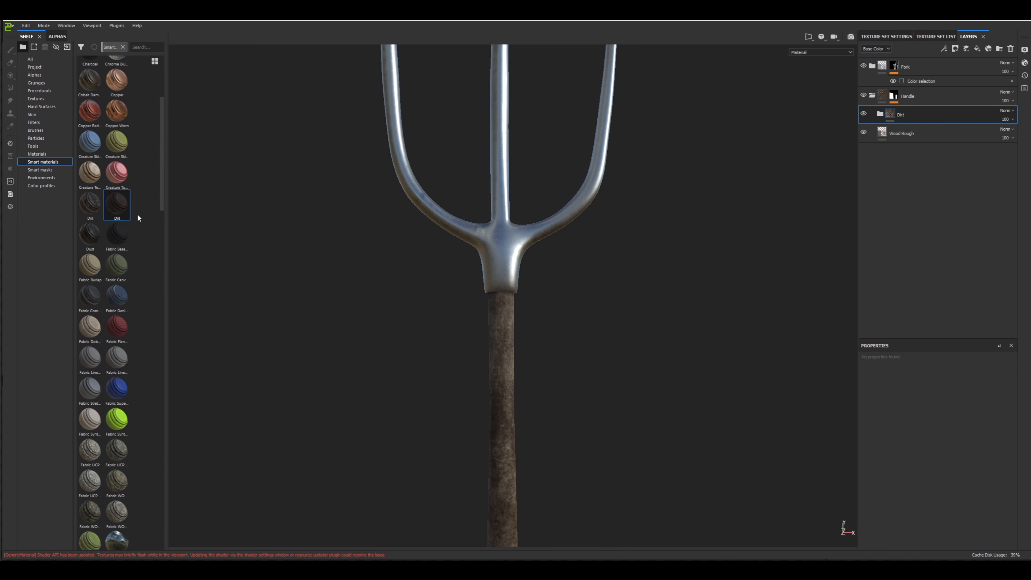
{"action": "scroll", "coordinate": [112, 218], "scroll_direction": "up", "scroll_amount": 5}
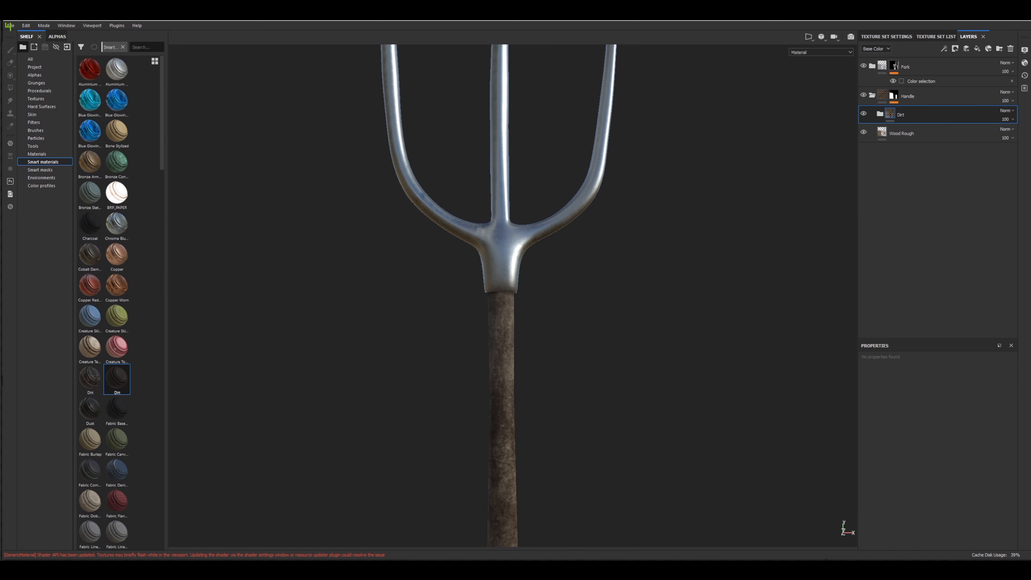
{"action": "left_click", "coordinate": [143, 47]}
{"action": "type", "text": "rust"}
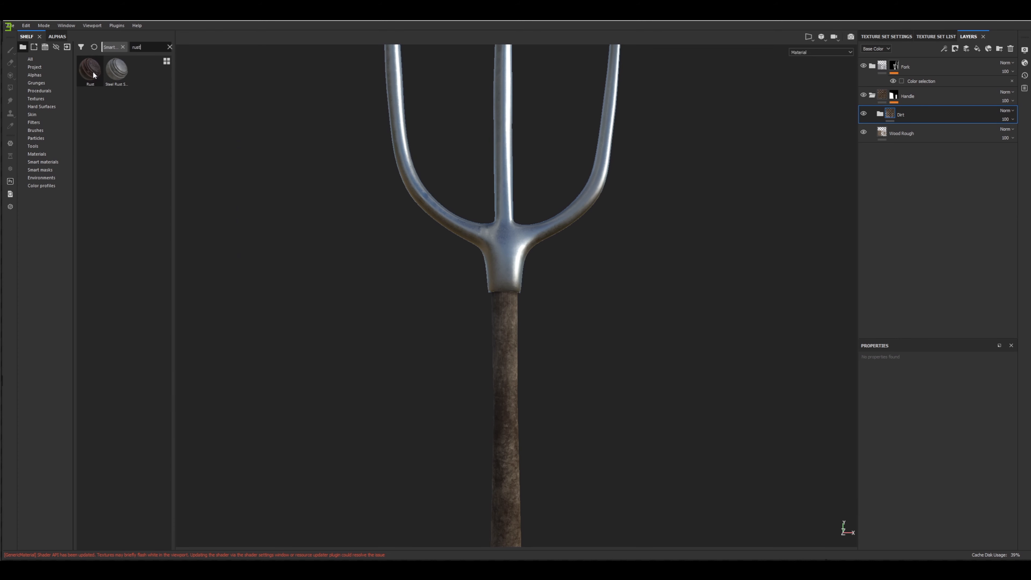
{"action": "mouse_move", "coordinate": [92, 72]}
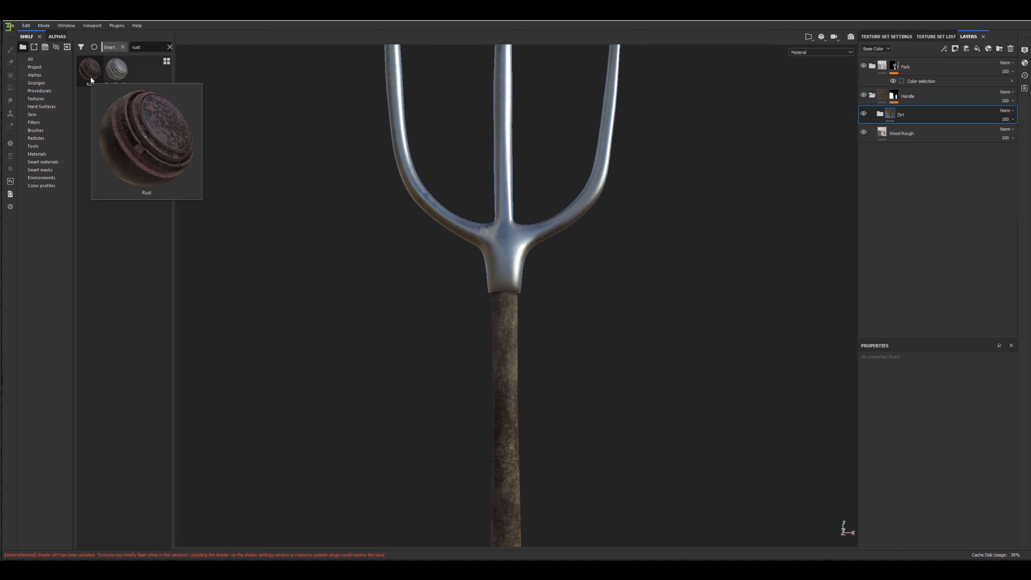
Expand the Fork folder and add the Rust smart material above the Steel Rough layer.
{"action": "left_click", "coordinate": [871, 66]}
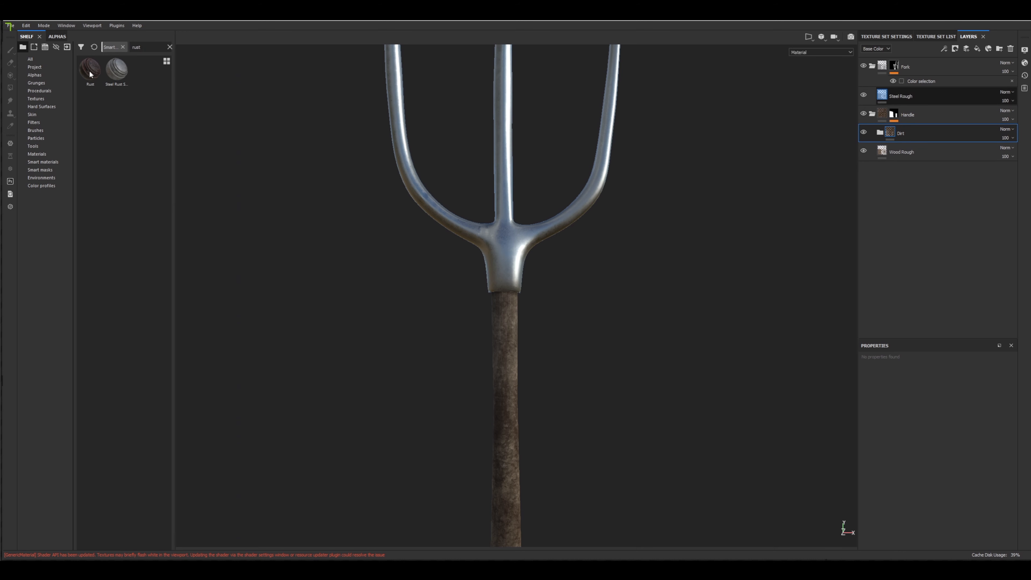
{"action": "left_click_drag", "start_coordinate": [90, 74], "coordinate": [907, 88]}
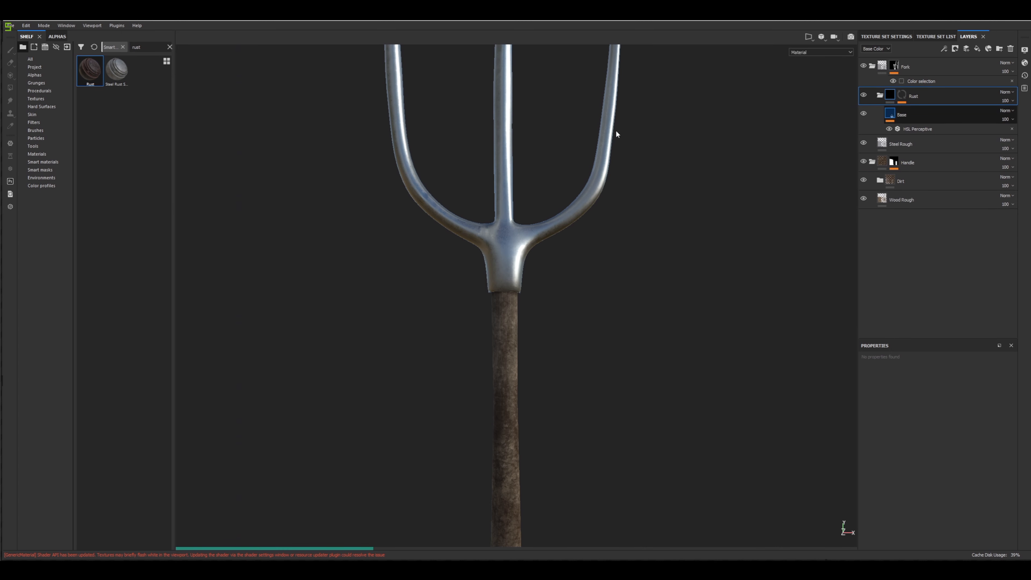
{"action": "scroll", "coordinate": [533, 187], "scroll_direction": "down", "scroll_amount": 5}
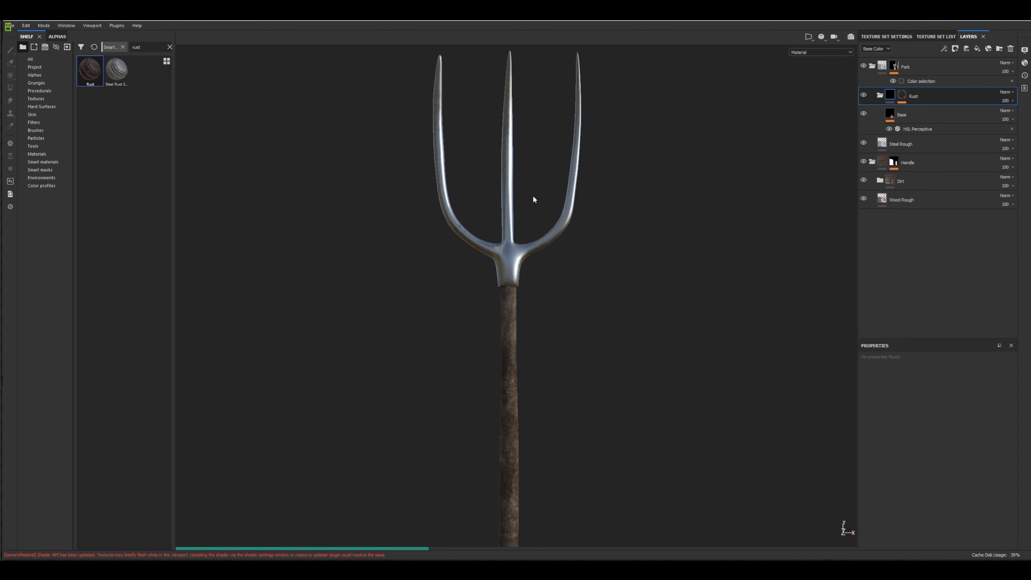
{"action": "scroll", "coordinate": [530, 201], "scroll_direction": "up", "scroll_amount": 5}
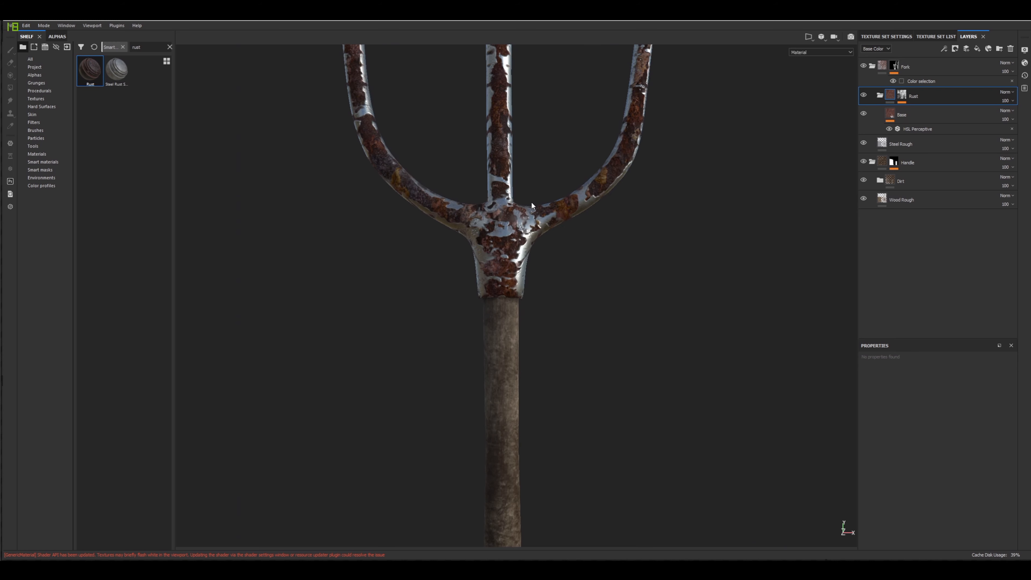
{"action": "middle_click_drag", "start_coordinate": [531, 169], "coordinate": [496, 200]}
{"action": "left_click_drag", "start_coordinate": [495, 201], "coordinate": [443, 197], "text": "alt"}
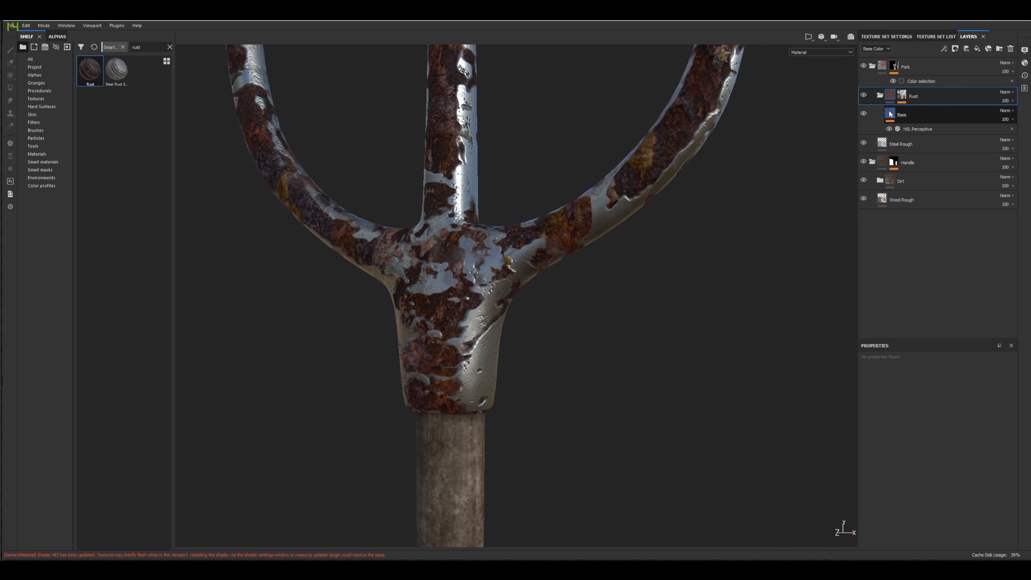
Examine the Rust group's HSL Perceptive filter and the stack of effects on its mask.
{"action": "left_click", "coordinate": [911, 130]}
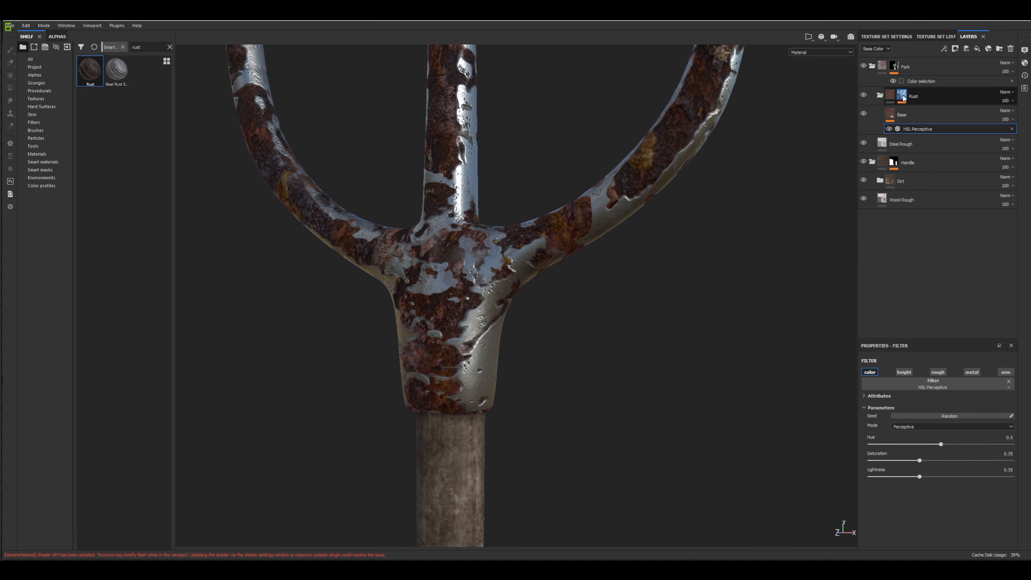
{"action": "left_click", "coordinate": [900, 103]}
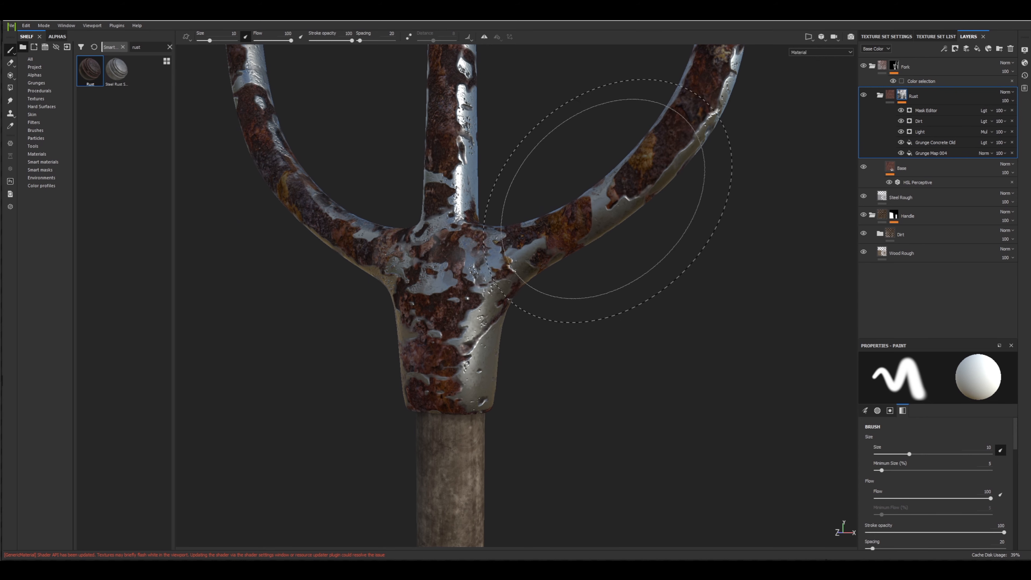
{"action": "left_click", "coordinate": [936, 155]}
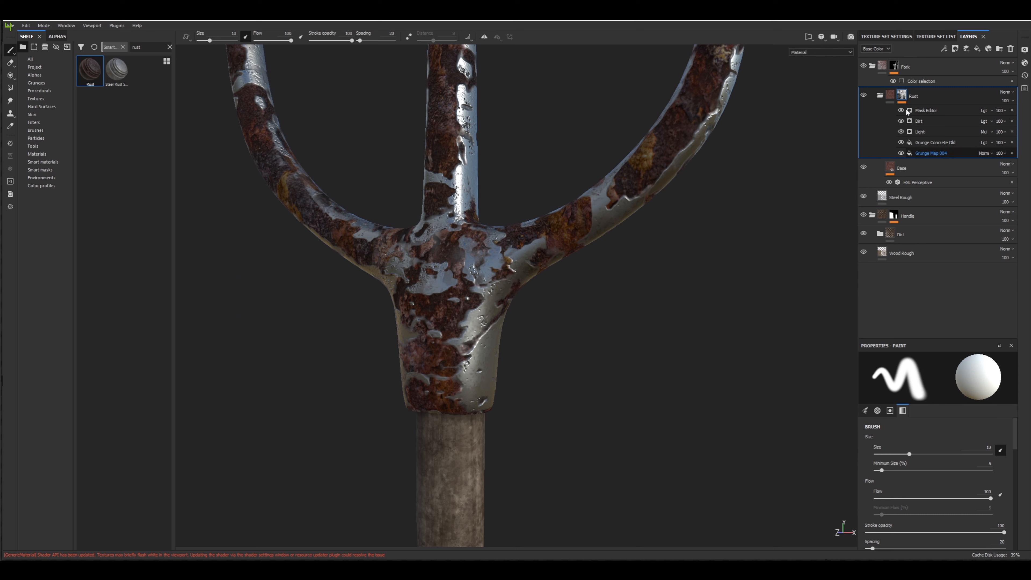
{"action": "left_click", "coordinate": [901, 99]}
{"action": "left_click", "coordinate": [890, 100]}
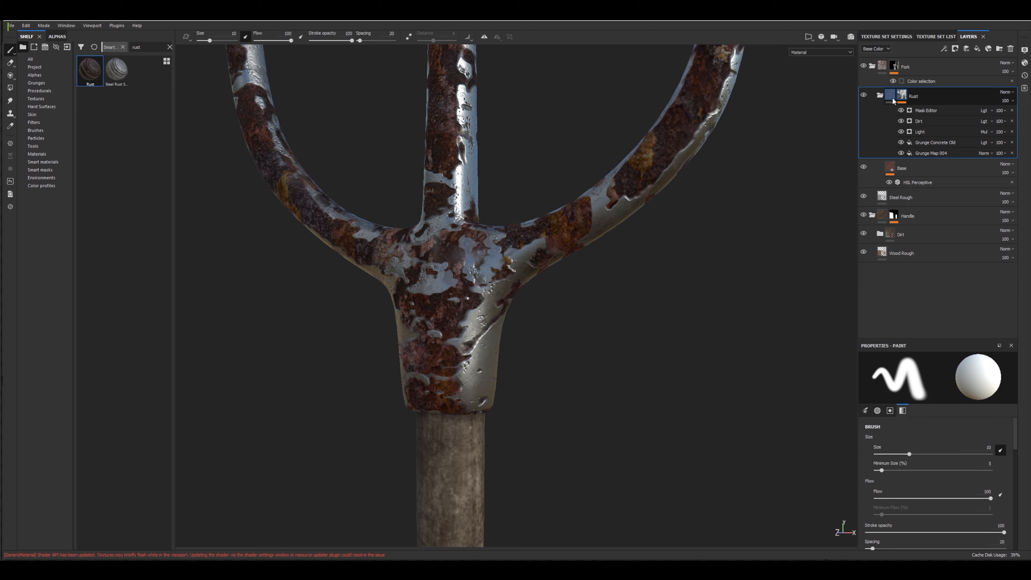
{"action": "left_click", "coordinate": [880, 96]}
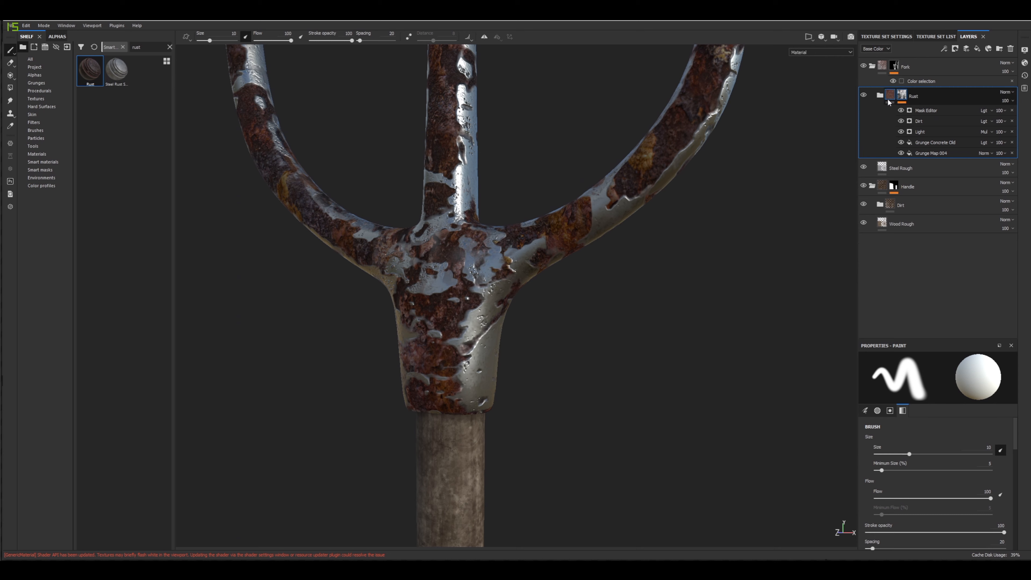
{"action": "left_click", "coordinate": [902, 96]}
{"action": "mouse_move", "coordinate": [902, 97]}
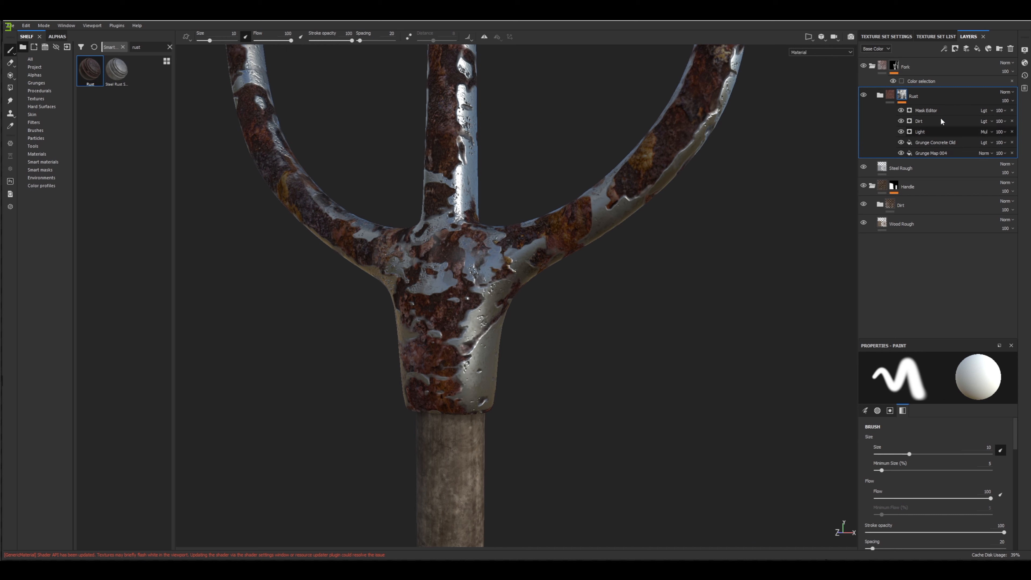
Compare the rust with its Mask Editor generator hidden and shown, and set the generator's Global Balance to 0.34.
{"action": "left_click", "coordinate": [919, 110]}
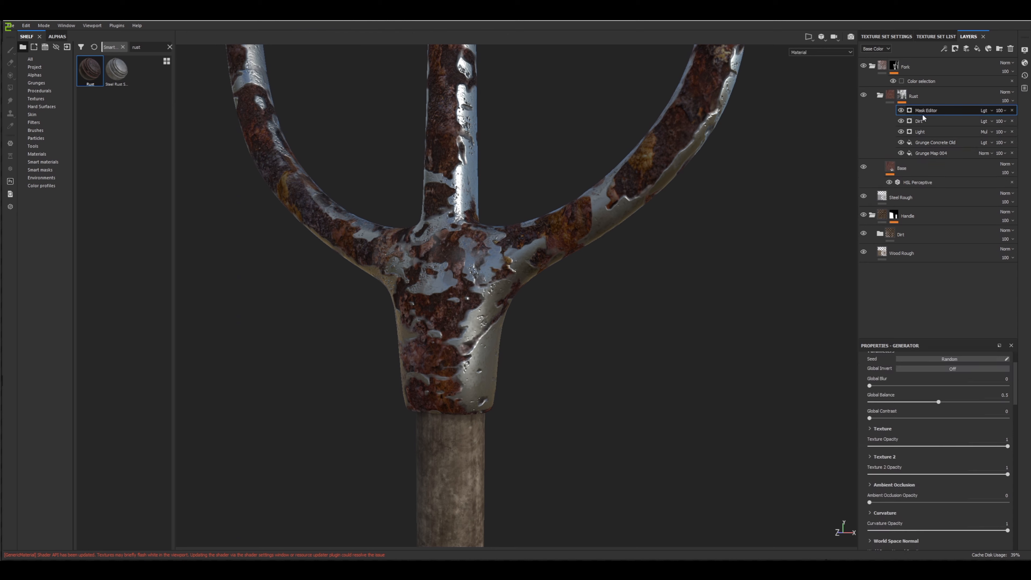
{"action": "left_click", "coordinate": [900, 111]}
{"action": "left_click", "coordinate": [900, 111]}
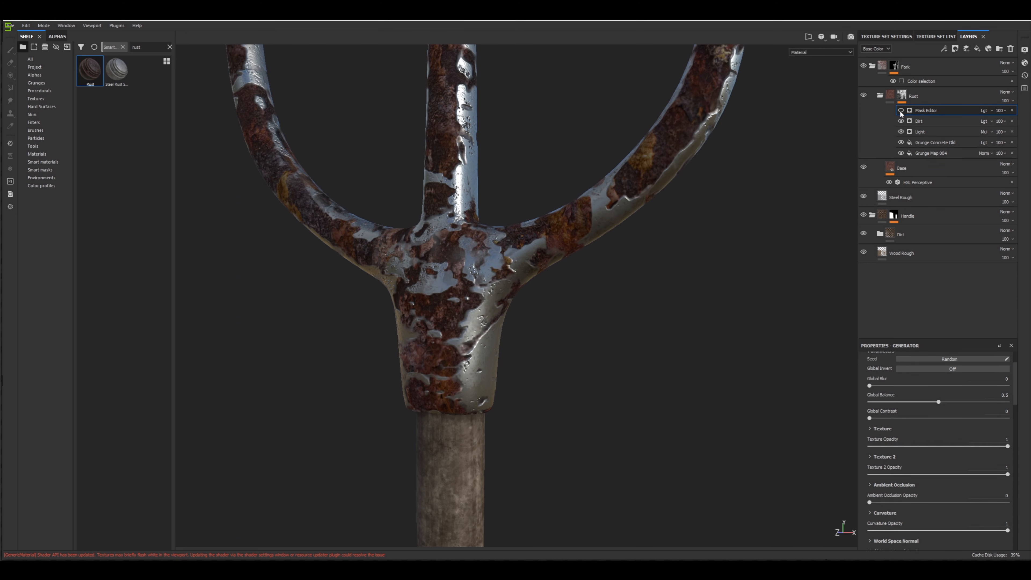
{"action": "left_click", "coordinate": [900, 111]}
{"action": "left_click", "coordinate": [900, 111]}
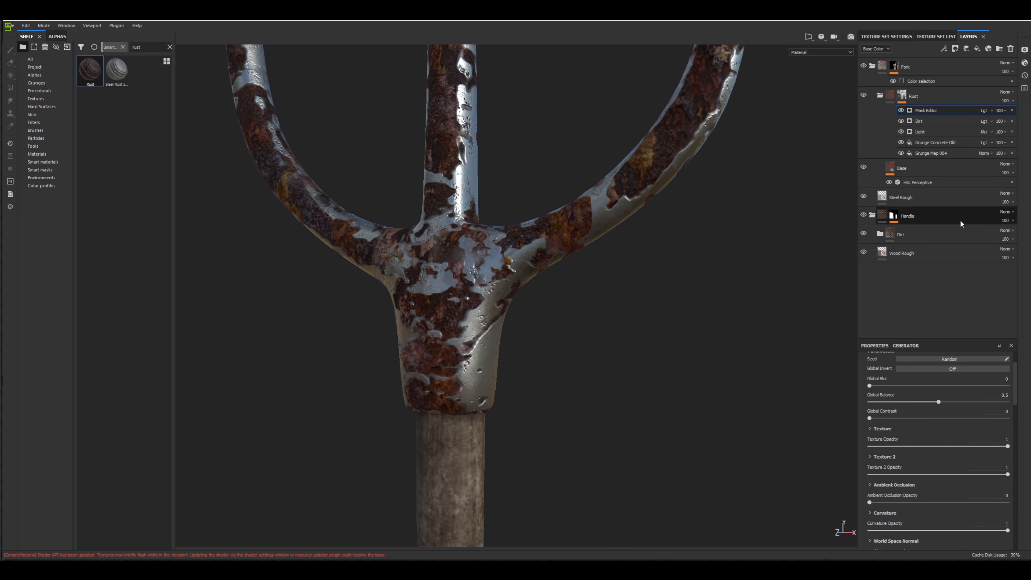
{"action": "scroll", "coordinate": [923, 415], "scroll_direction": "up", "scroll_amount": 2}
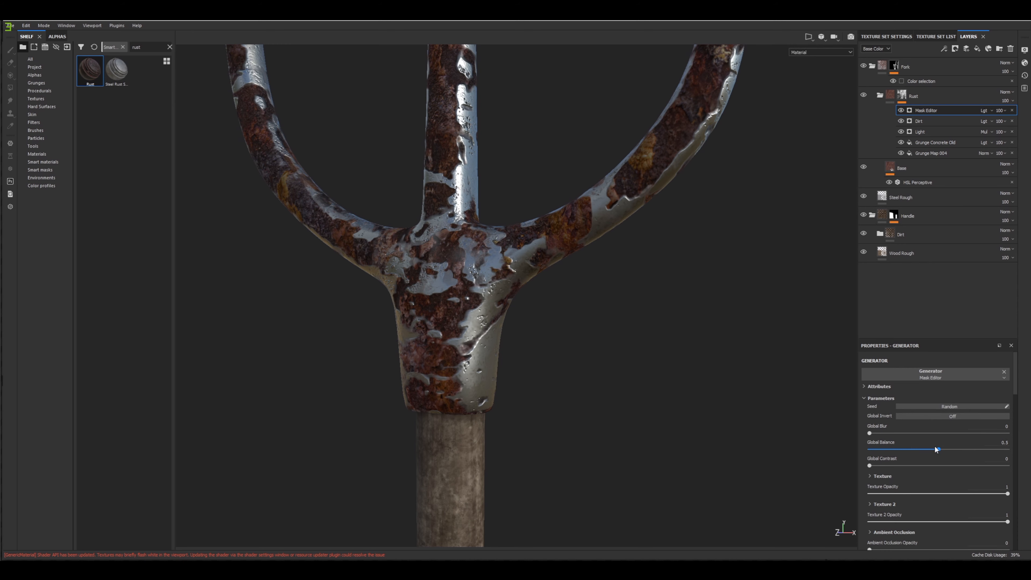
{"action": "left_click_drag", "start_coordinate": [939, 451], "coordinate": [917, 450]}
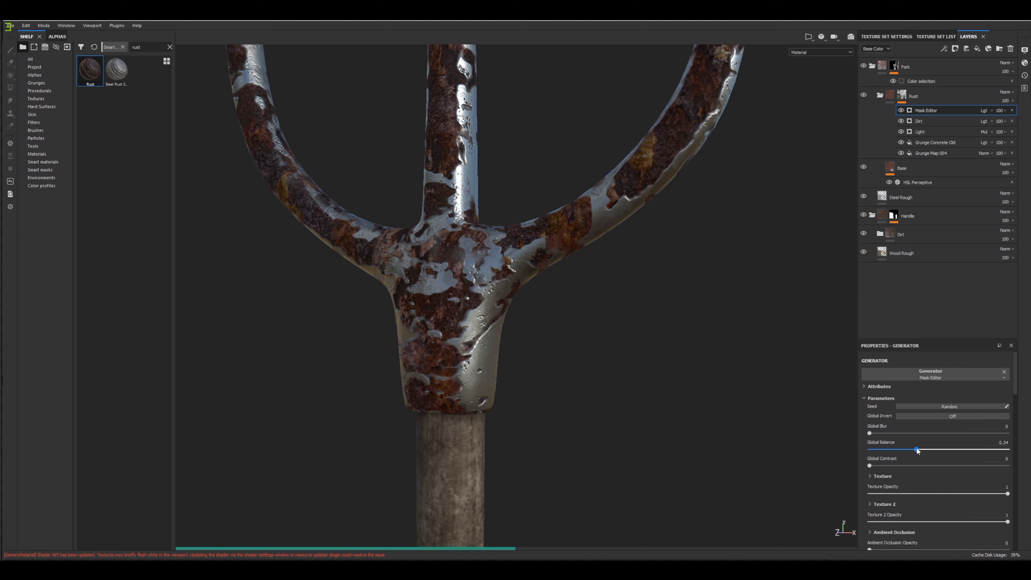
Try lower Global Balance values on the Rust mask's Mask Editor generator and set it to 0.2.
{"action": "left_click_drag", "start_coordinate": [916, 450], "coordinate": [907, 453]}
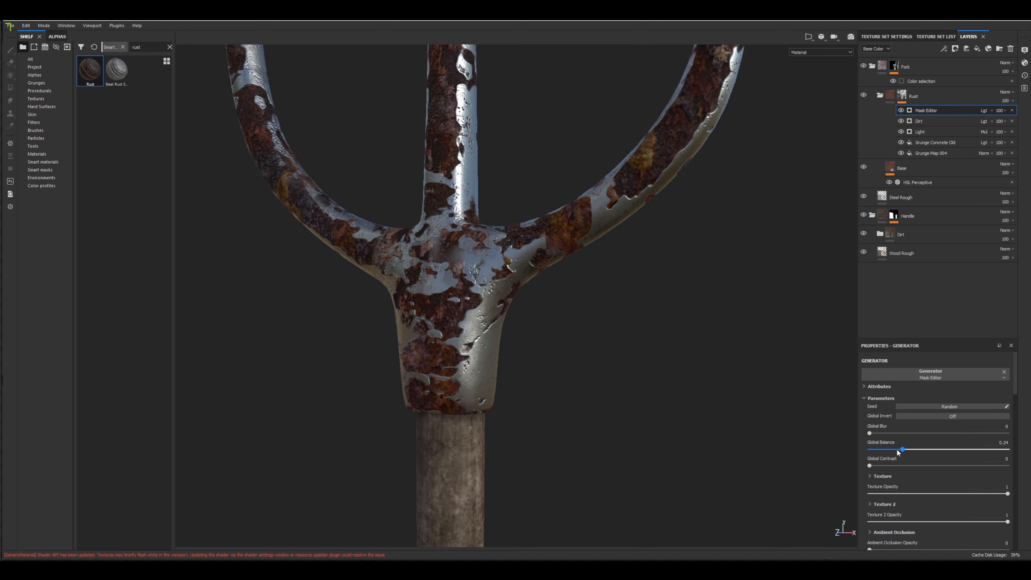
{"action": "left_click_drag", "start_coordinate": [897, 448], "coordinate": [891, 449]}
{"action": "scroll", "coordinate": [574, 337], "scroll_direction": "down", "scroll_amount": 3}
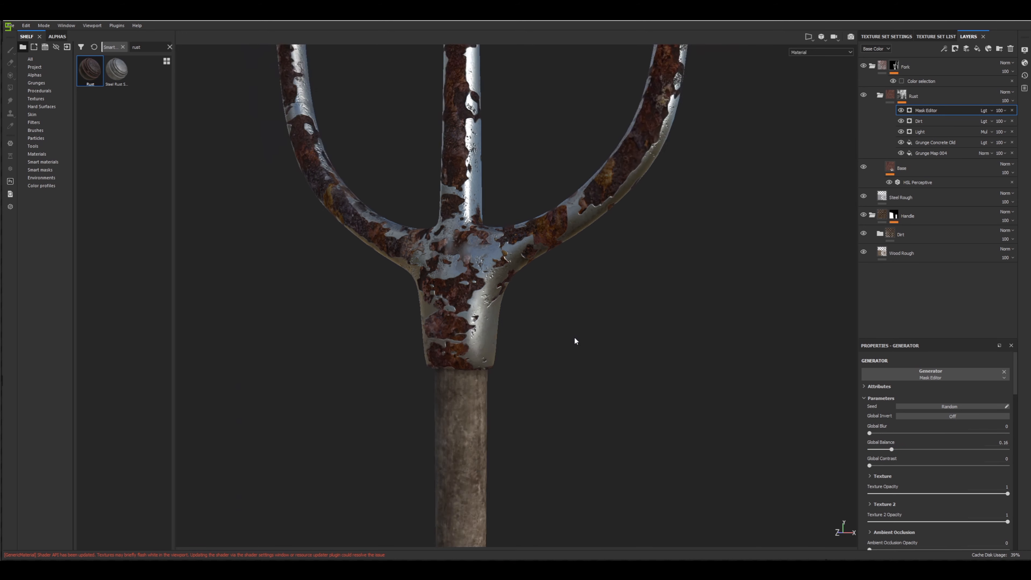
{"action": "left_click_drag", "start_coordinate": [891, 450], "coordinate": [877, 448]}
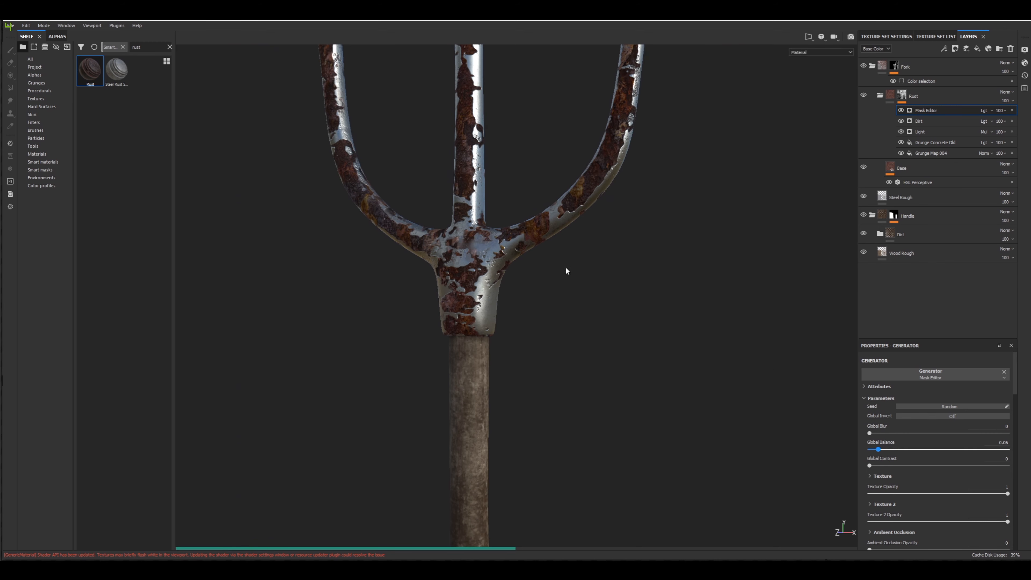
{"action": "left_click", "coordinate": [958, 450]}
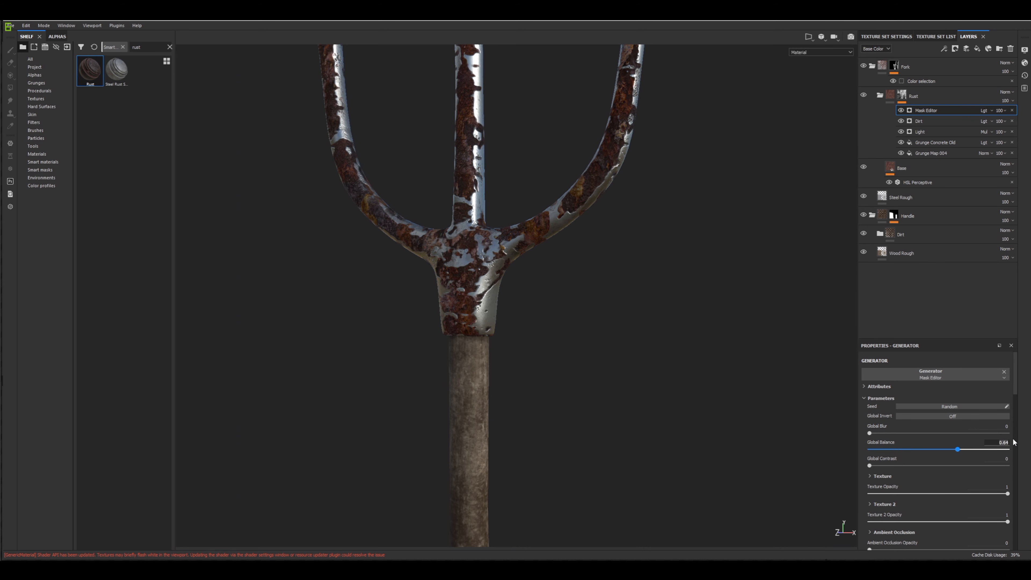
{"action": "type", "text": "0.2"}
{"action": "key", "text": "Return"}
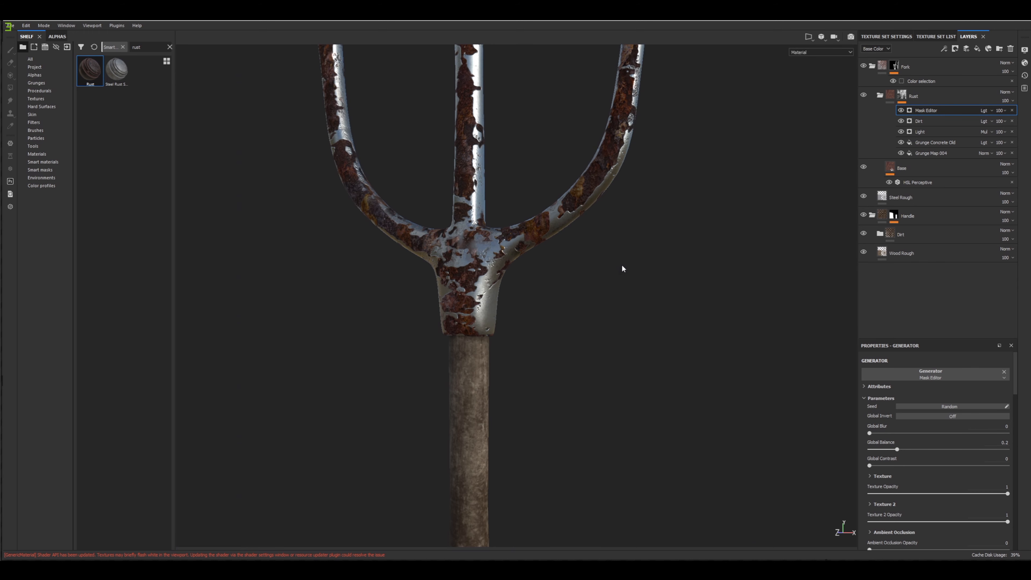
Try a Texture Opacity of about 0.5 on the Mask Editor generator and return it to 1.
{"action": "scroll", "coordinate": [932, 455], "scroll_direction": "down", "scroll_amount": 1}
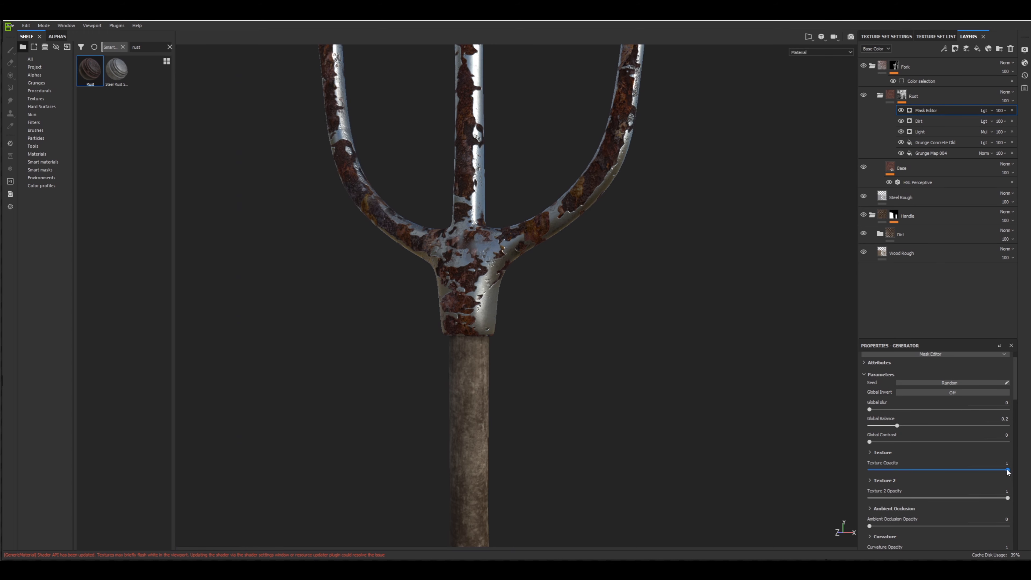
{"action": "left_click_drag", "start_coordinate": [979, 471], "coordinate": [936, 474]}
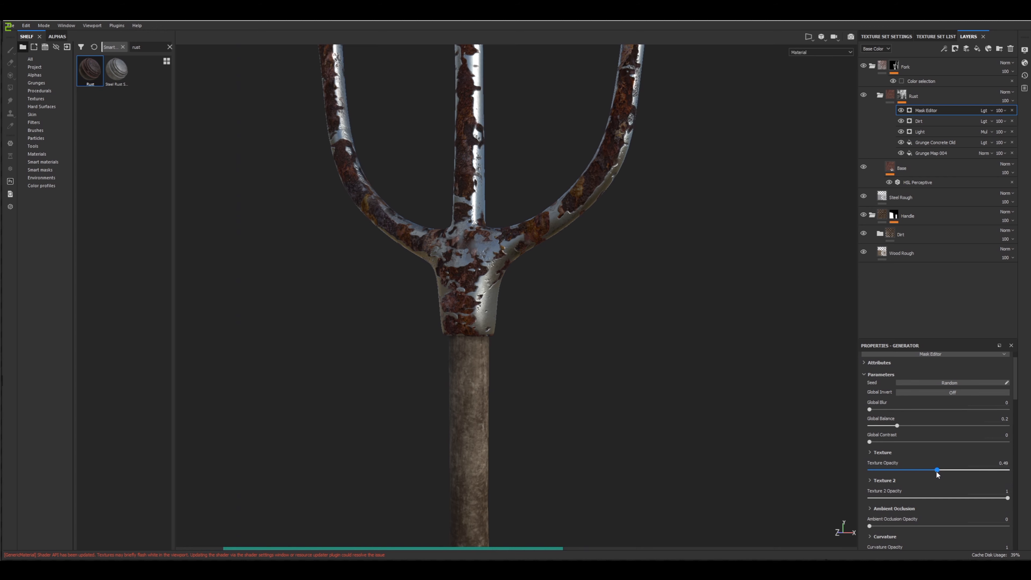
{"action": "left_click_drag", "start_coordinate": [936, 471], "coordinate": [991, 470]}
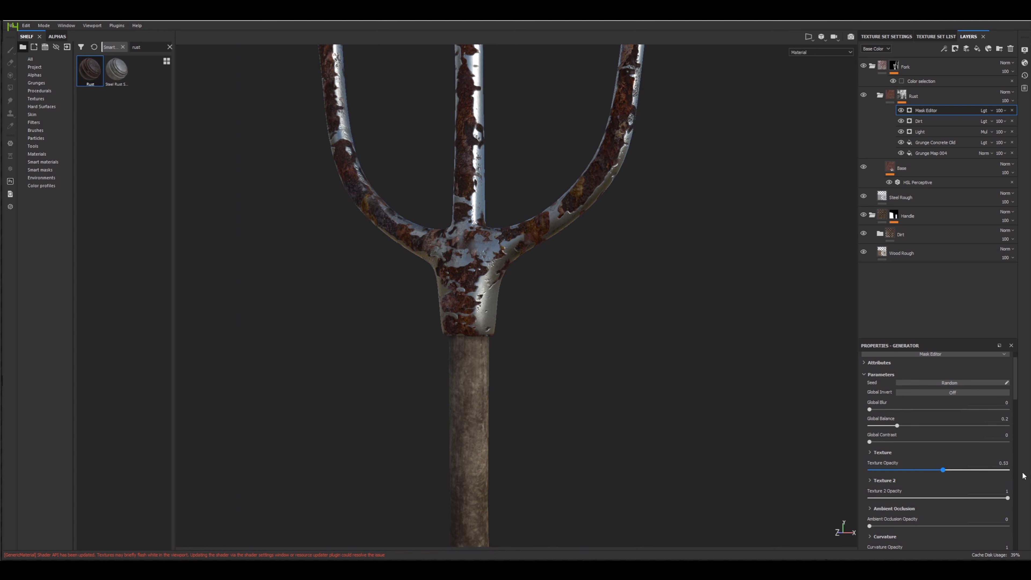
{"action": "scroll", "coordinate": [968, 471], "scroll_direction": "down", "scroll_amount": 6}
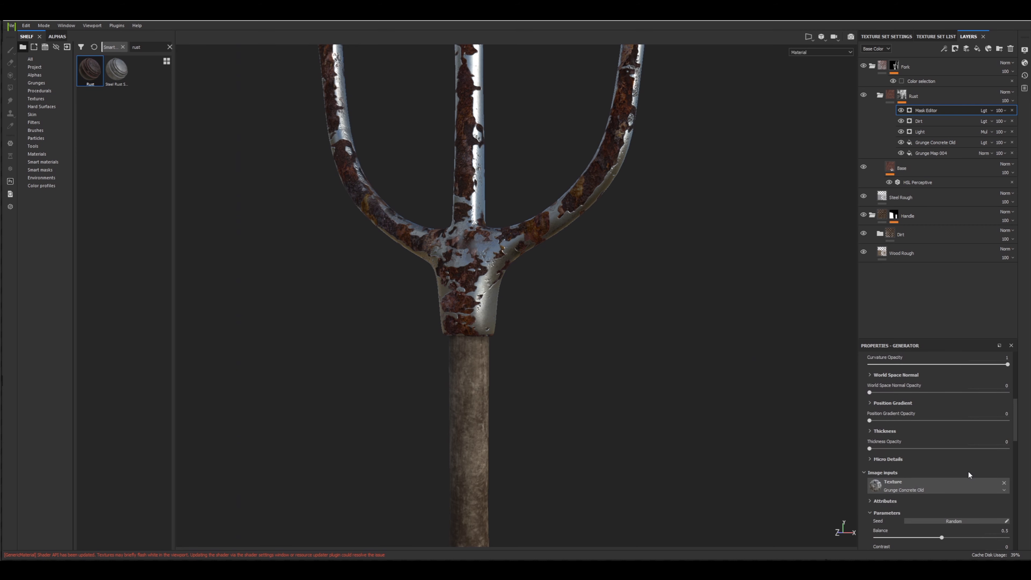
{"action": "scroll", "coordinate": [966, 471], "scroll_direction": "up", "scroll_amount": 3}
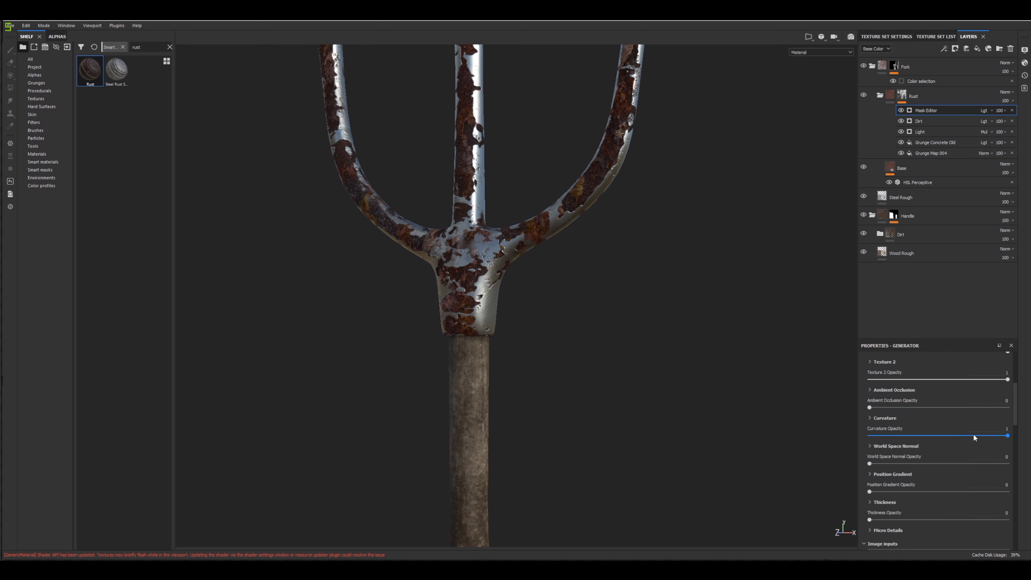
Try several Curvature Opacity values on the Rust mask's Mask Editor, including 0.52, 0.68 and 0.82, and set it to 0.89.
{"action": "left_click_drag", "start_coordinate": [1008, 436], "coordinate": [1005, 436]}
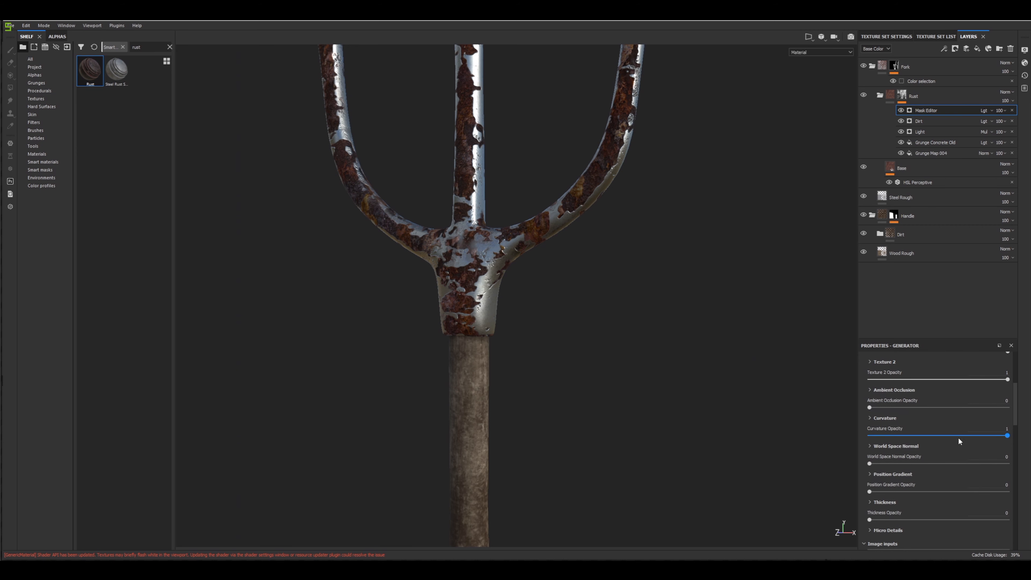
{"action": "left_click", "coordinate": [941, 439]}
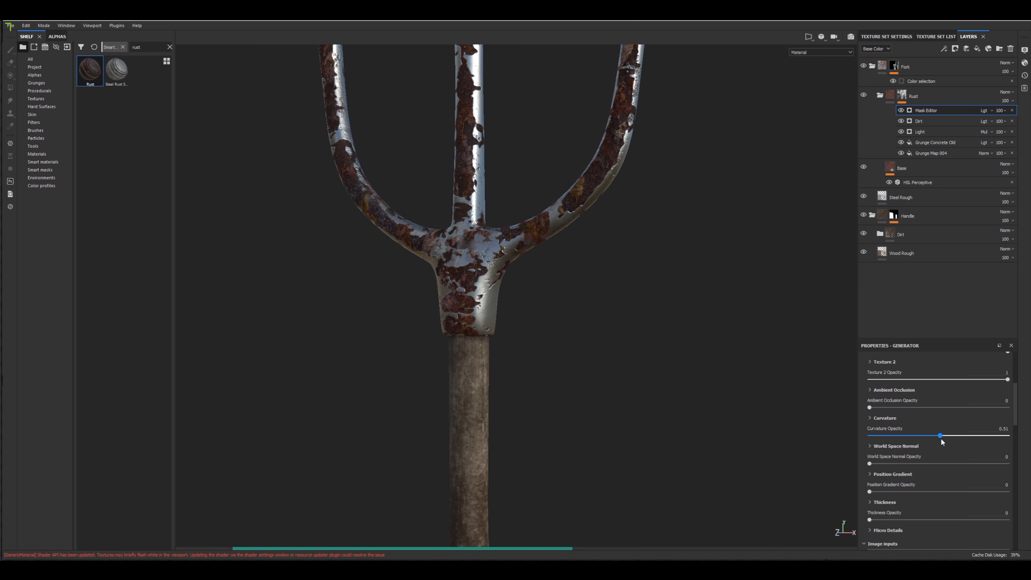
{"action": "left_click", "coordinate": [941, 439]}
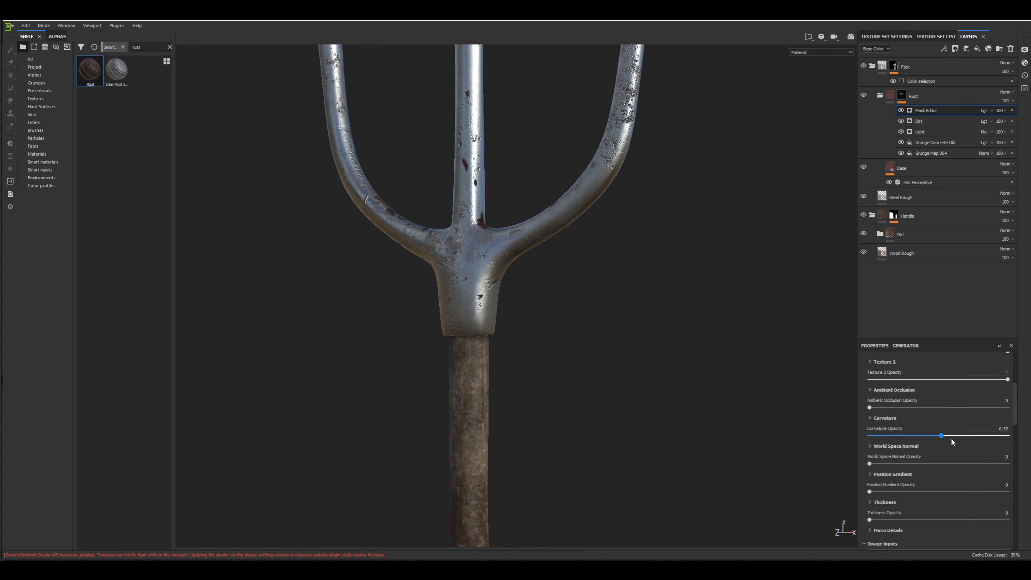
{"action": "left_click", "coordinate": [961, 439]}
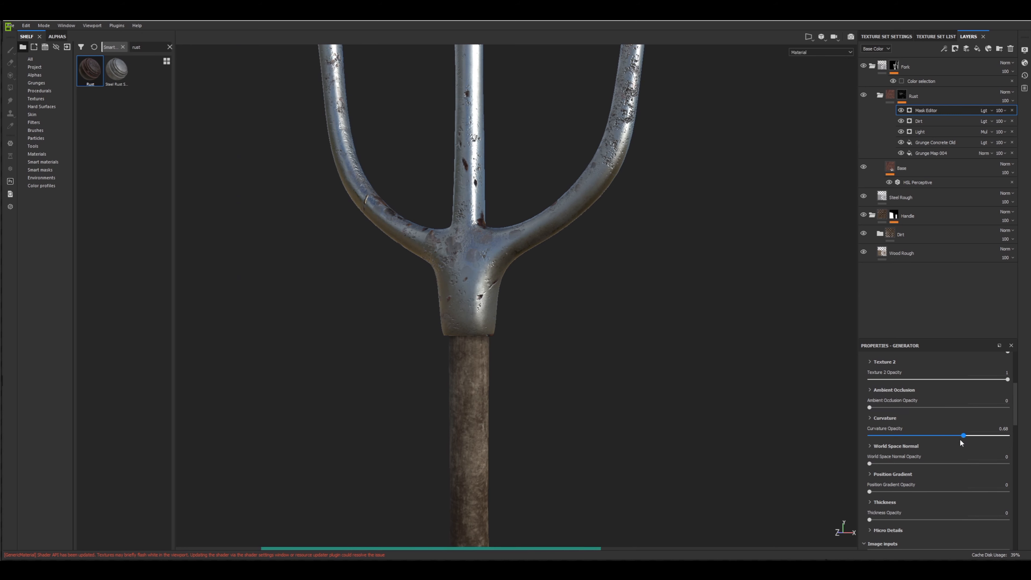
{"action": "left_click", "coordinate": [963, 439]}
{"action": "scroll", "coordinate": [454, 231], "scroll_direction": "down", "scroll_amount": 2}
{"action": "scroll", "coordinate": [455, 231], "scroll_direction": "up", "scroll_amount": 5}
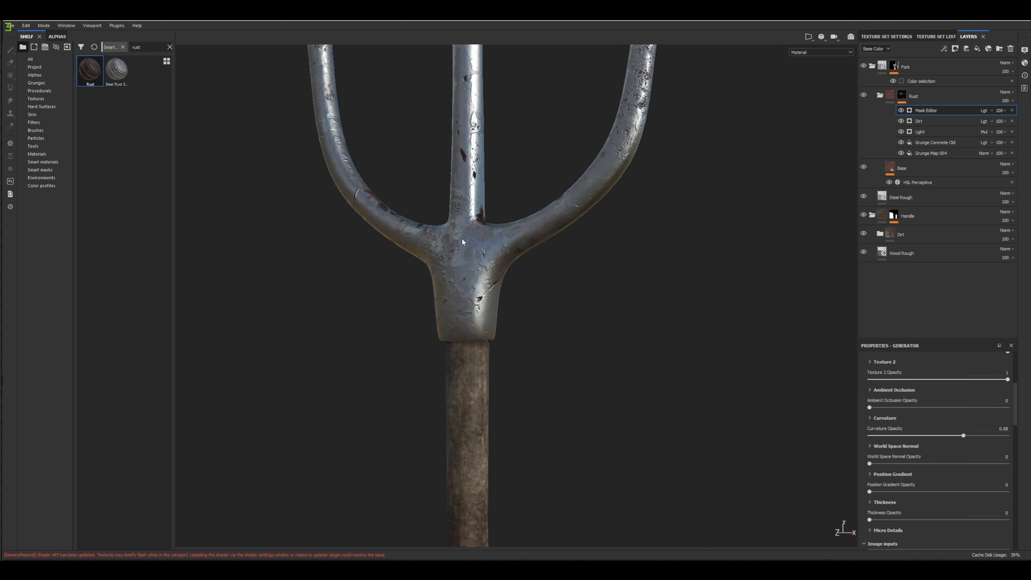
{"action": "middle_click_drag", "start_coordinate": [517, 231], "coordinate": [523, 304]}
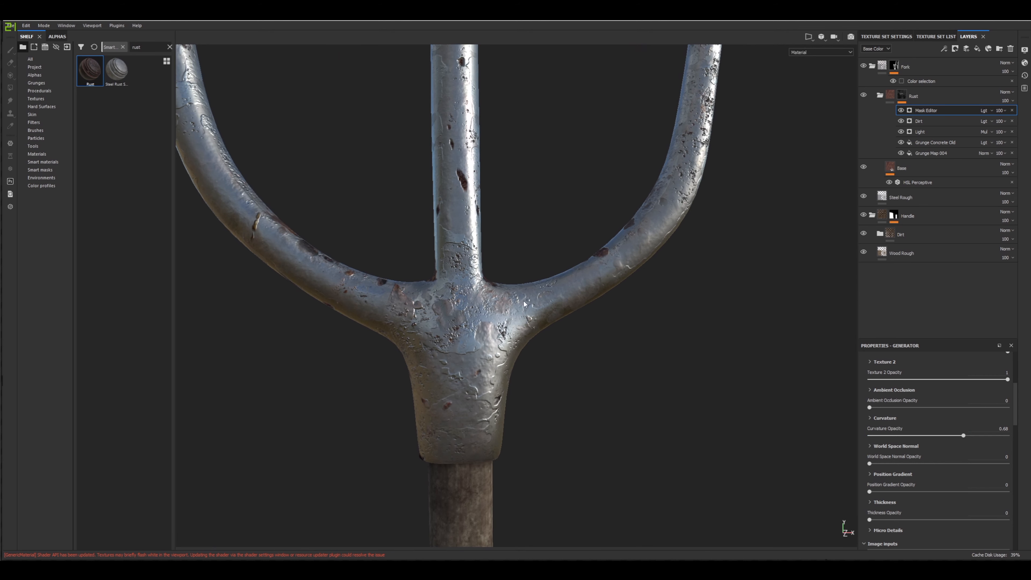
{"action": "left_click", "coordinate": [983, 435]}
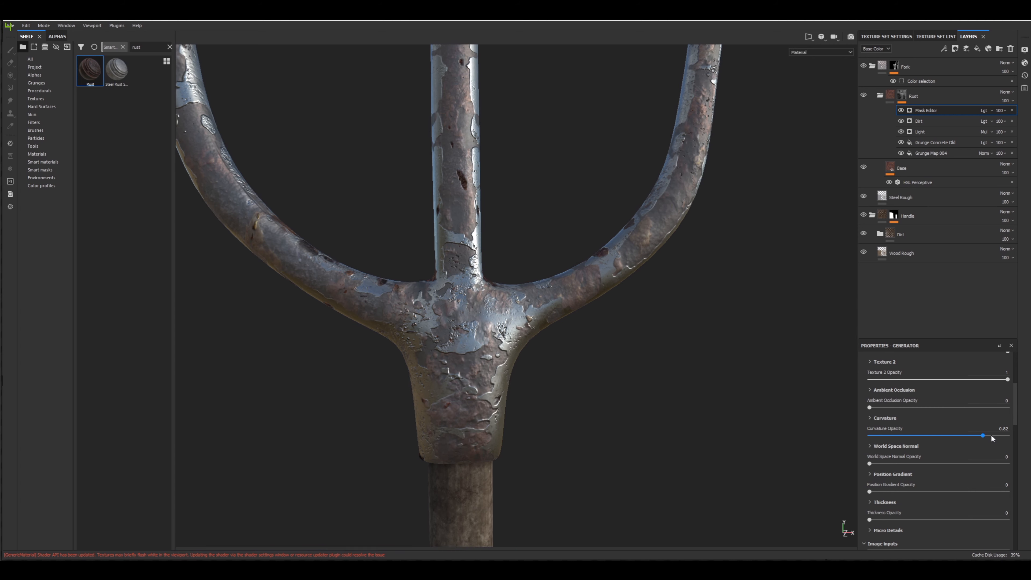
{"action": "left_click", "coordinate": [990, 436]}
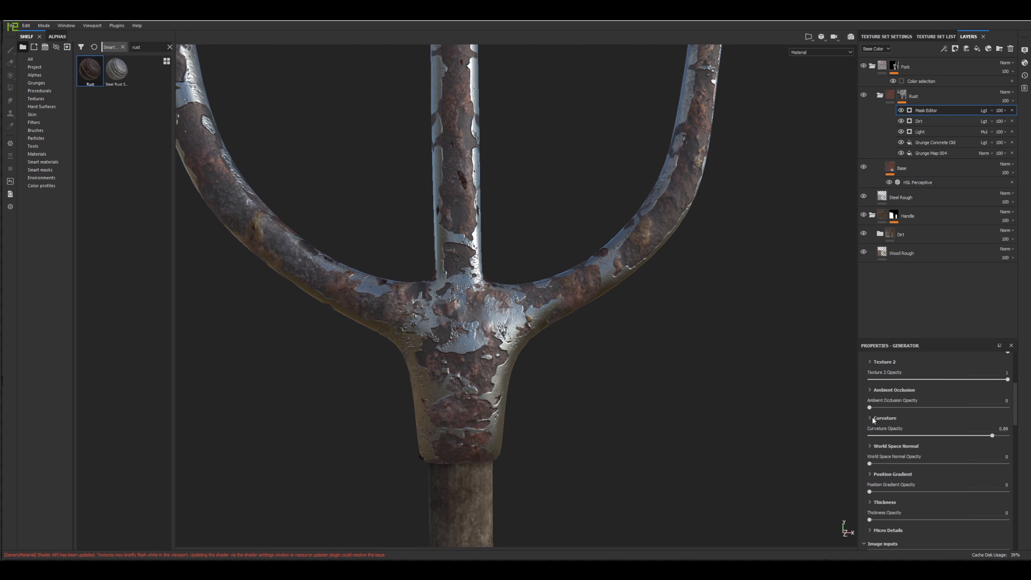
Expand the Mask Editor's Curvature settings and examine its mode and detail-level parameters.
{"action": "left_click", "coordinate": [871, 417]}
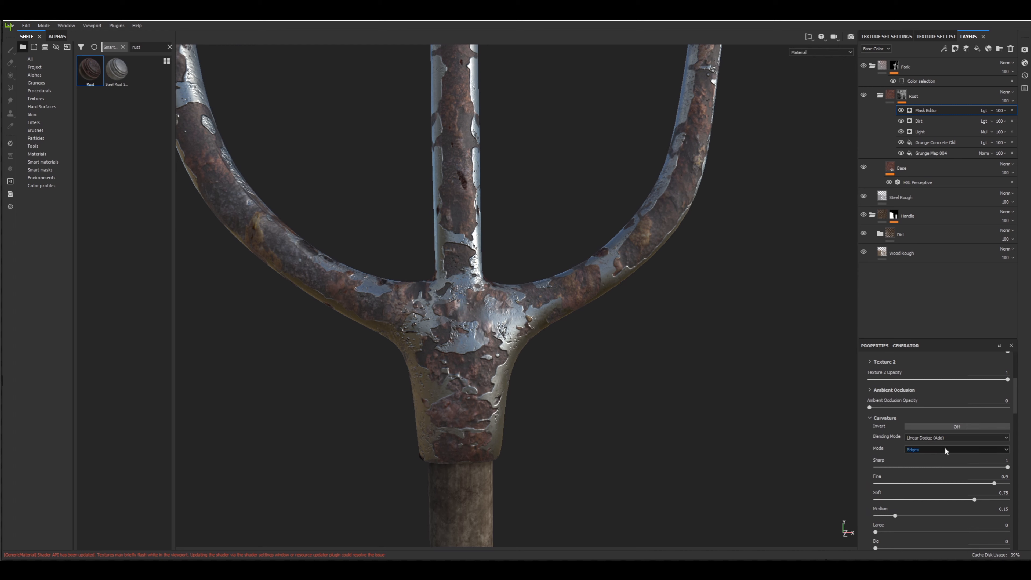
{"action": "scroll", "coordinate": [944, 447], "scroll_direction": "down", "scroll_amount": 3}
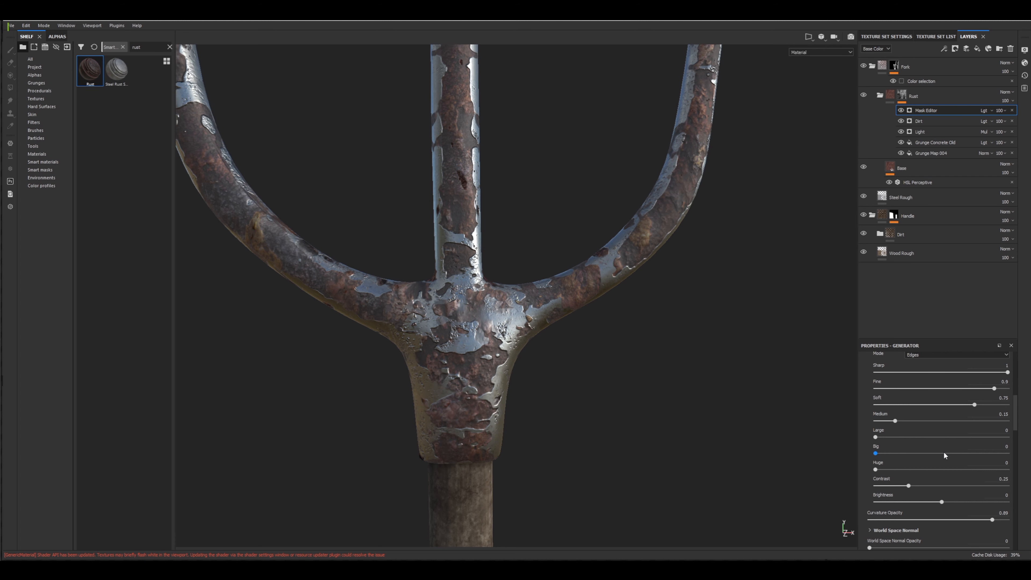
{"action": "scroll", "coordinate": [944, 452], "scroll_direction": "up", "scroll_amount": 5}
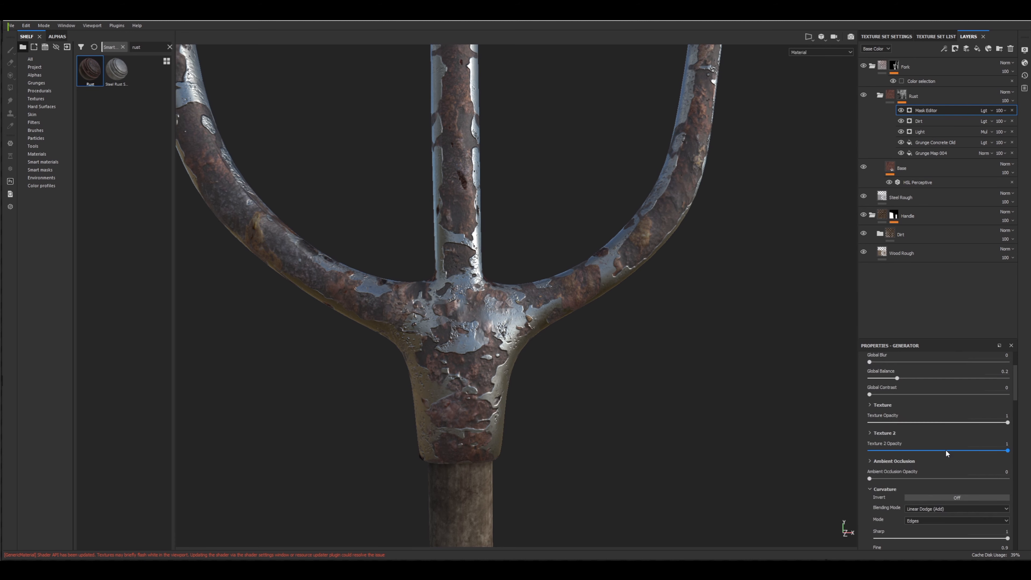
Compare the fork with the Rust group hidden and shown, and delete the Rust group from the Fork folder.
{"action": "left_click", "coordinate": [860, 97]}
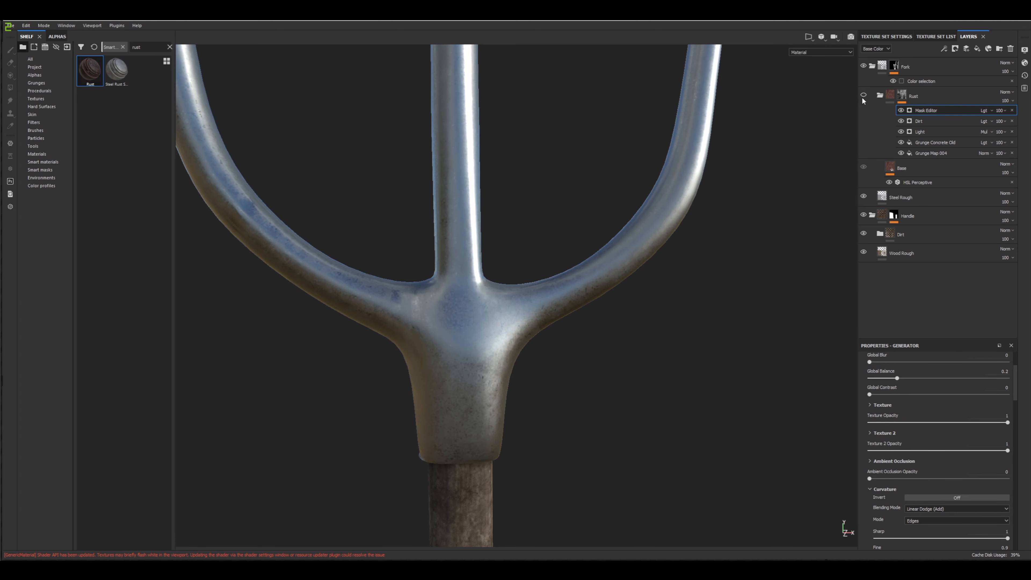
{"action": "left_click", "coordinate": [862, 96]}
{"action": "left_click", "coordinate": [922, 95]}
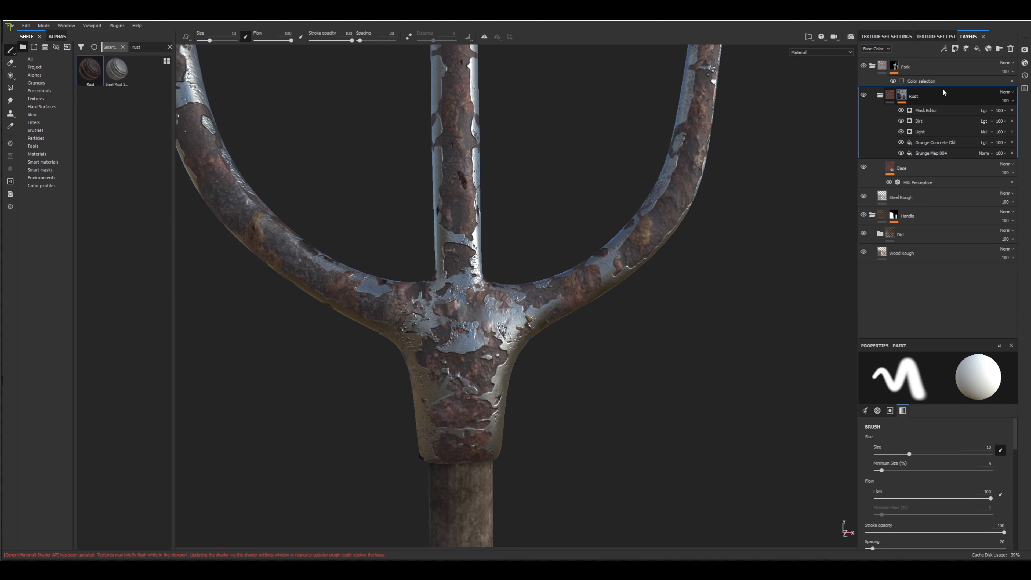
{"action": "left_click", "coordinate": [1011, 48]}
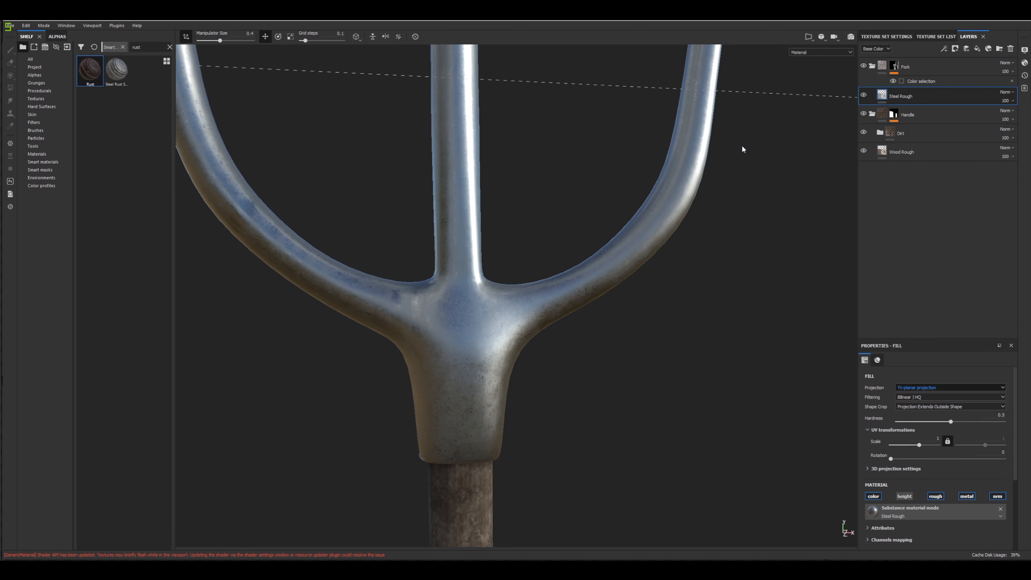
Try the Steel Rust Surface smart material above the Steel Rough layer, inspect it on the fork, and remove it.
{"action": "left_click", "coordinate": [119, 72]}
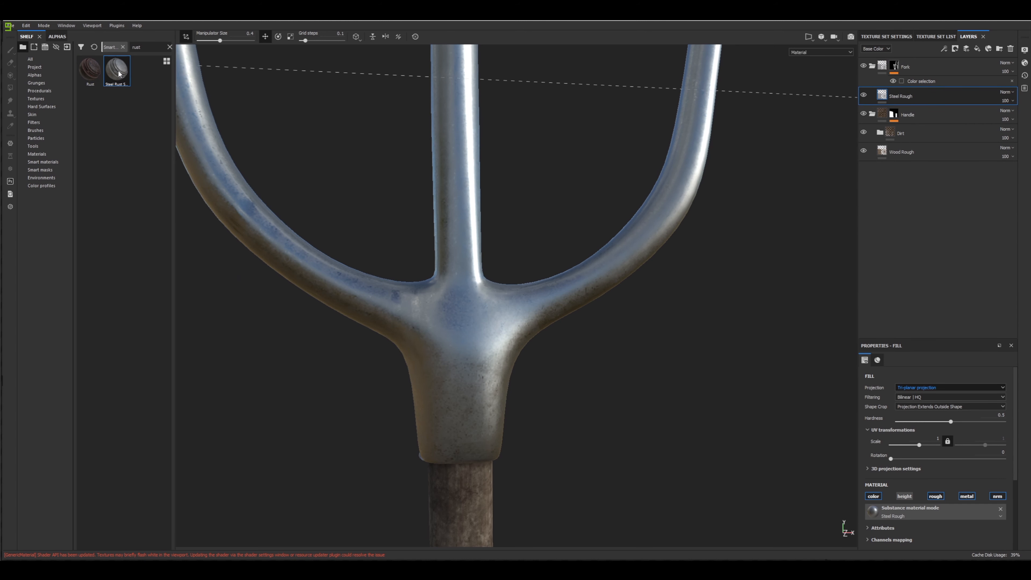
{"action": "left_click_drag", "start_coordinate": [733, 101], "coordinate": [906, 87]}
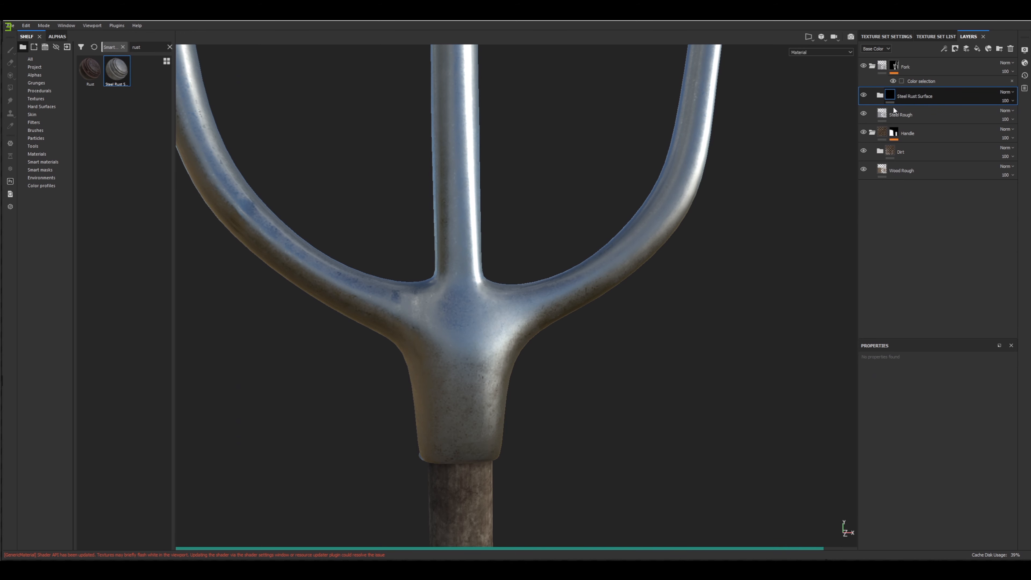
{"action": "left_click_drag", "start_coordinate": [617, 166], "coordinate": [557, 86], "text": "alt"}
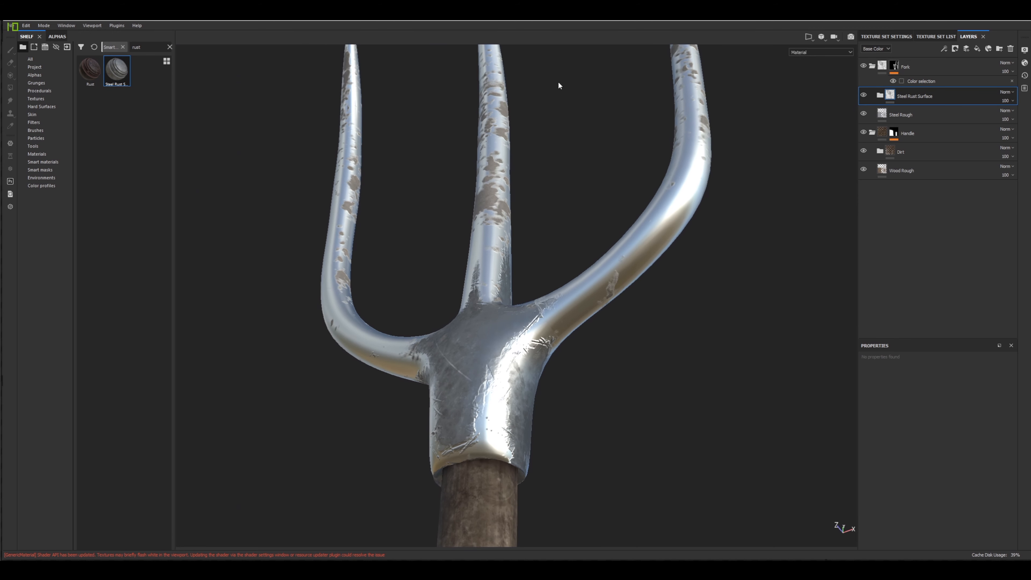
{"action": "left_click_drag", "start_coordinate": [587, 170], "coordinate": [674, 168], "text": "alt"}
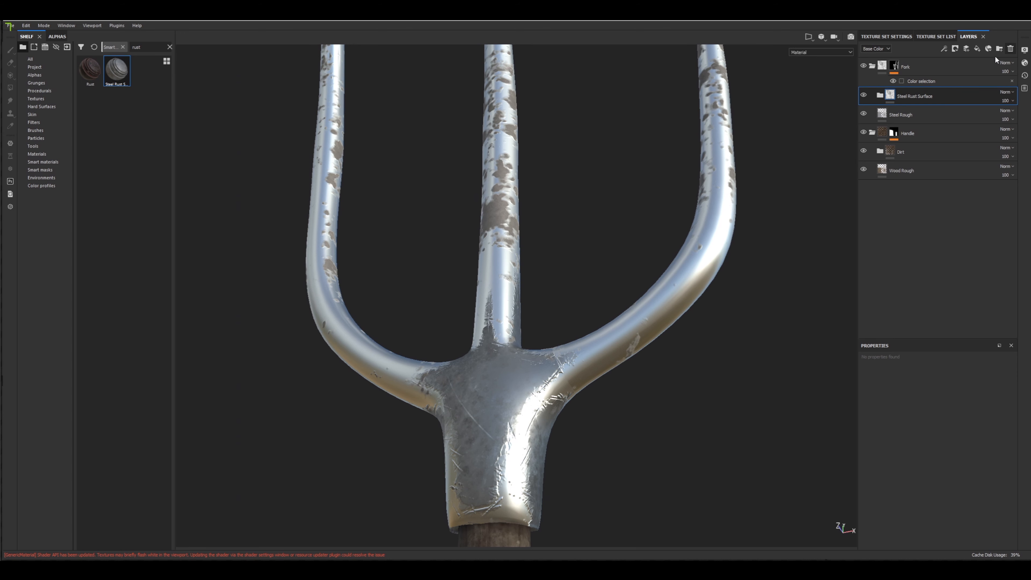
{"action": "left_click", "coordinate": [1010, 49]}
{"action": "left_click_drag", "start_coordinate": [469, 220], "coordinate": [439, 223], "text": "alt"}
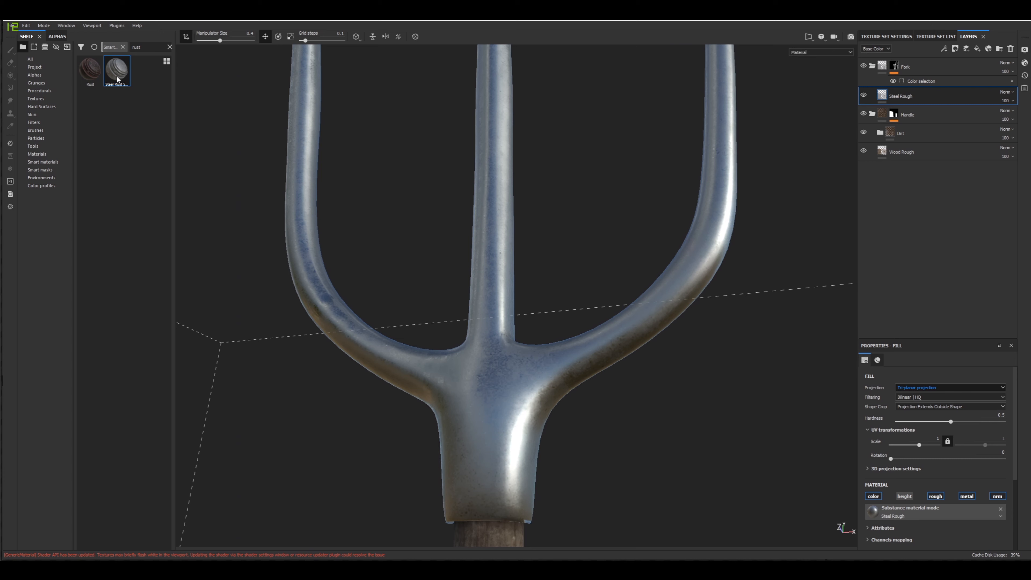
Search the materials for "rust" and add Rust Coarse above the Steel Rough layer in the Fork folder.
{"action": "left_click", "coordinate": [36, 154]}
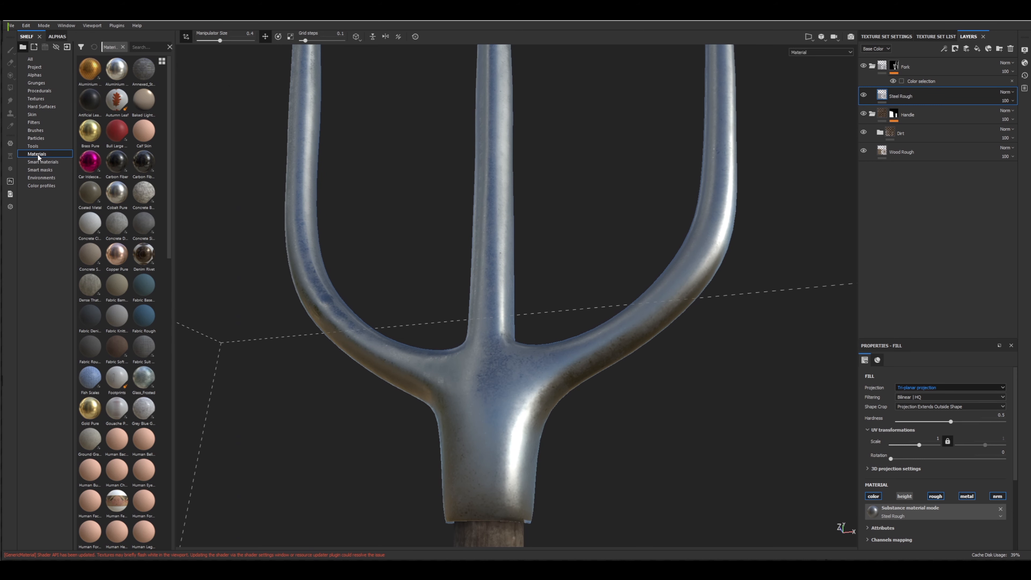
{"action": "left_click", "coordinate": [140, 45]}
{"action": "type", "text": "rust"}
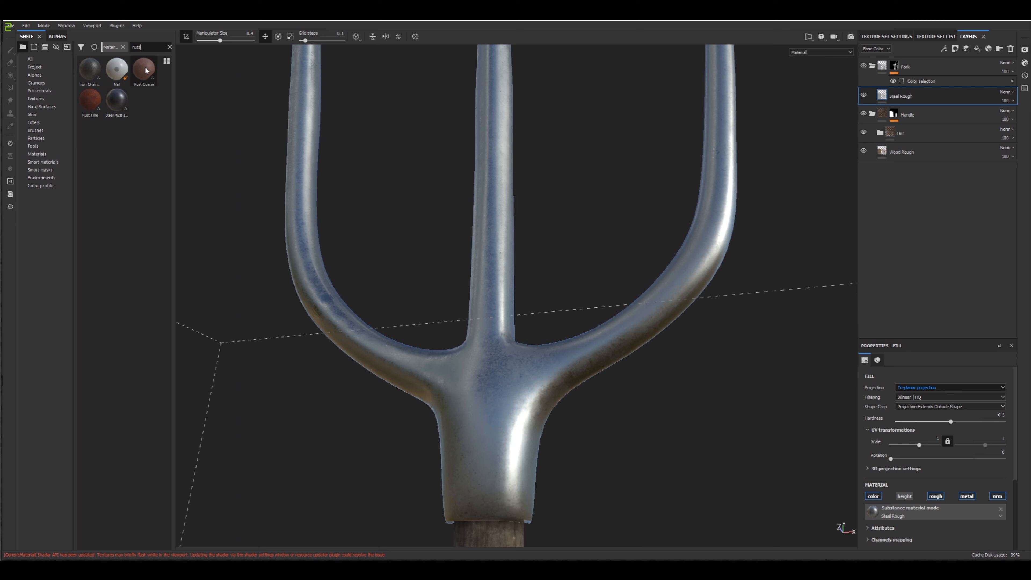
{"action": "left_click_drag", "start_coordinate": [451, 125], "coordinate": [900, 98]}
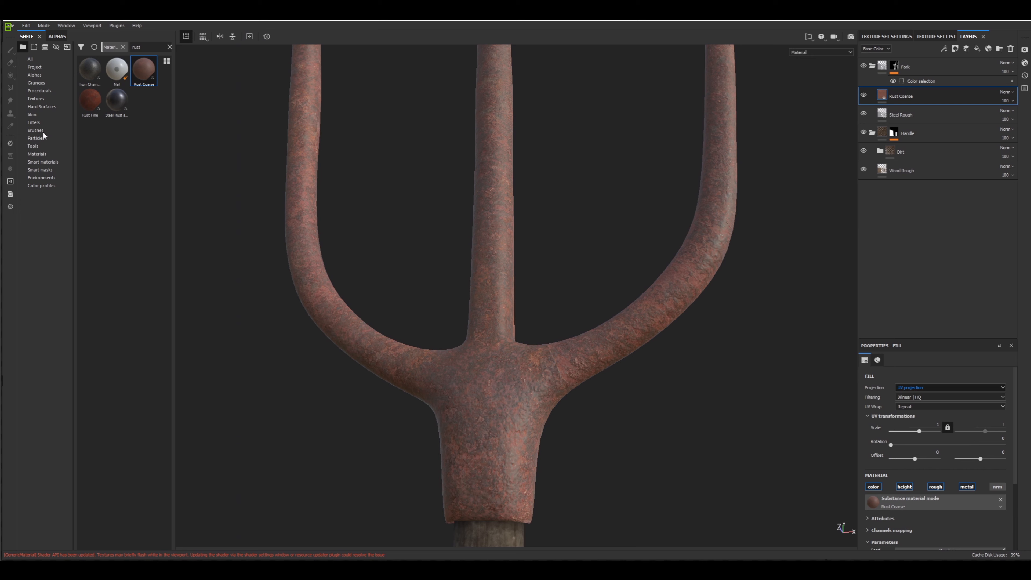
Search the smart masks for "rust" and apply Surface Rust to the Rust Coarse layer in the Fork folder.
{"action": "left_click", "coordinate": [48, 170]}
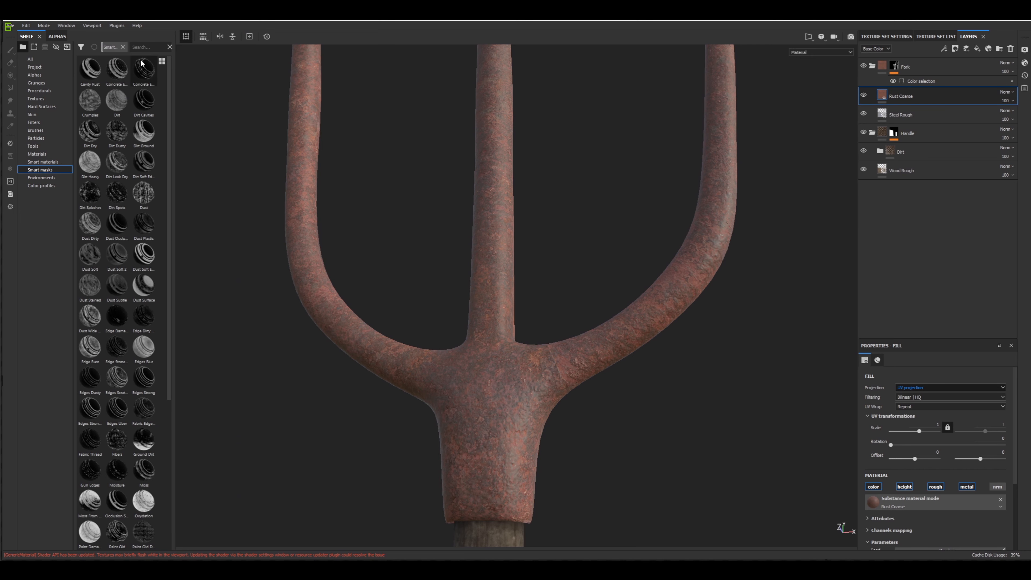
{"action": "left_click", "coordinate": [145, 47]}
{"action": "type", "text": "rust"}
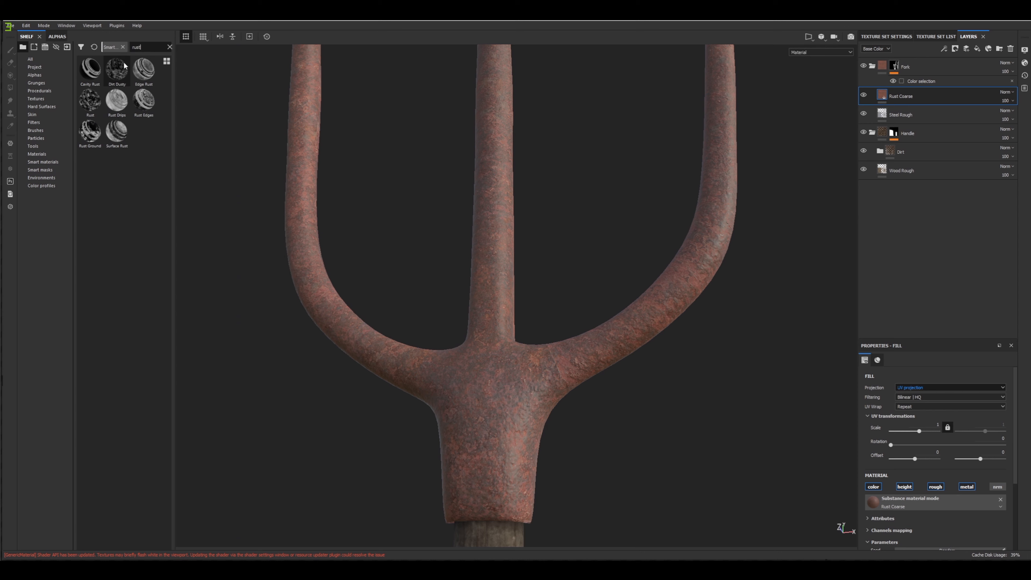
{"action": "mouse_move", "coordinate": [116, 68]}
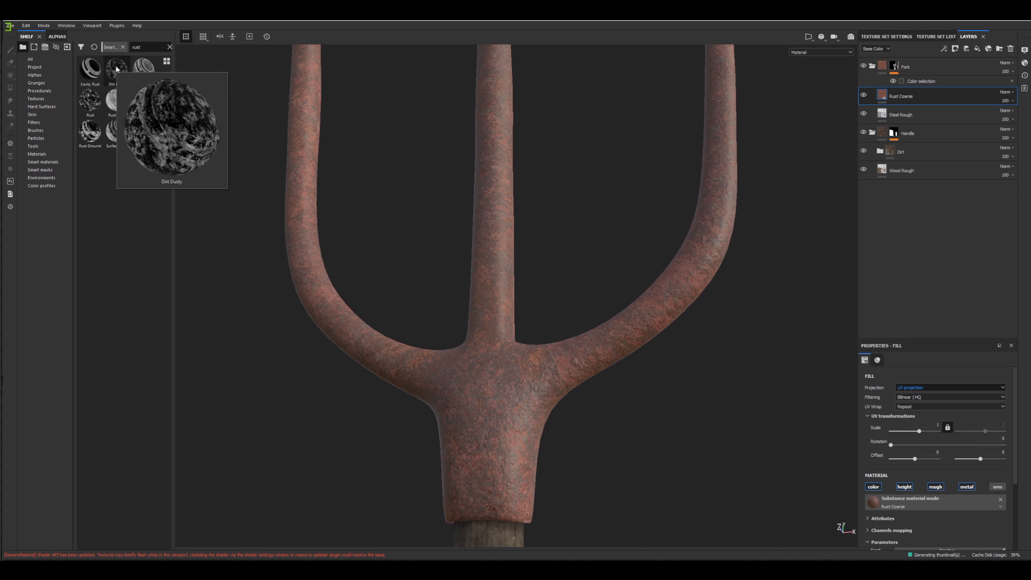
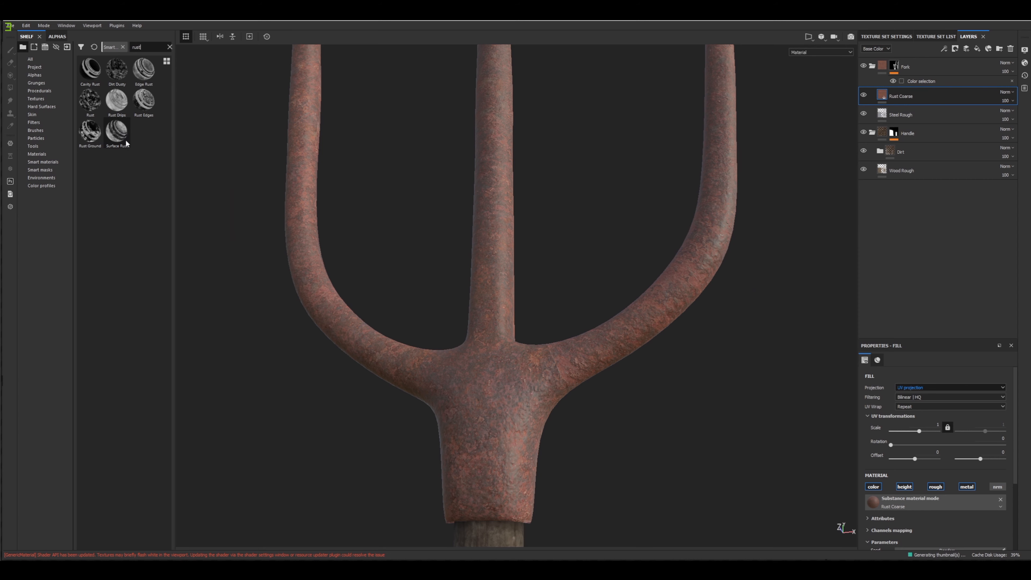
{"action": "left_click_drag", "start_coordinate": [878, 111], "coordinate": [900, 99]}
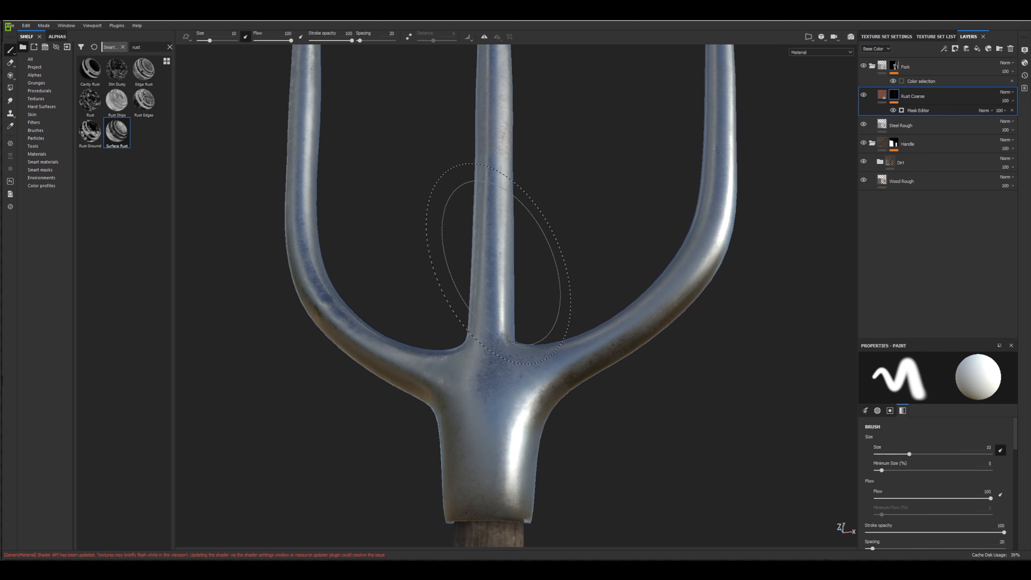
Check the masked rust on the fork and set Global Balance to 1 in the Rust Coarse layer's Mask Editor.
{"action": "scroll", "coordinate": [501, 255], "scroll_direction": "down", "scroll_amount": 2}
{"action": "scroll", "coordinate": [503, 262], "scroll_direction": "down", "scroll_amount": 3}
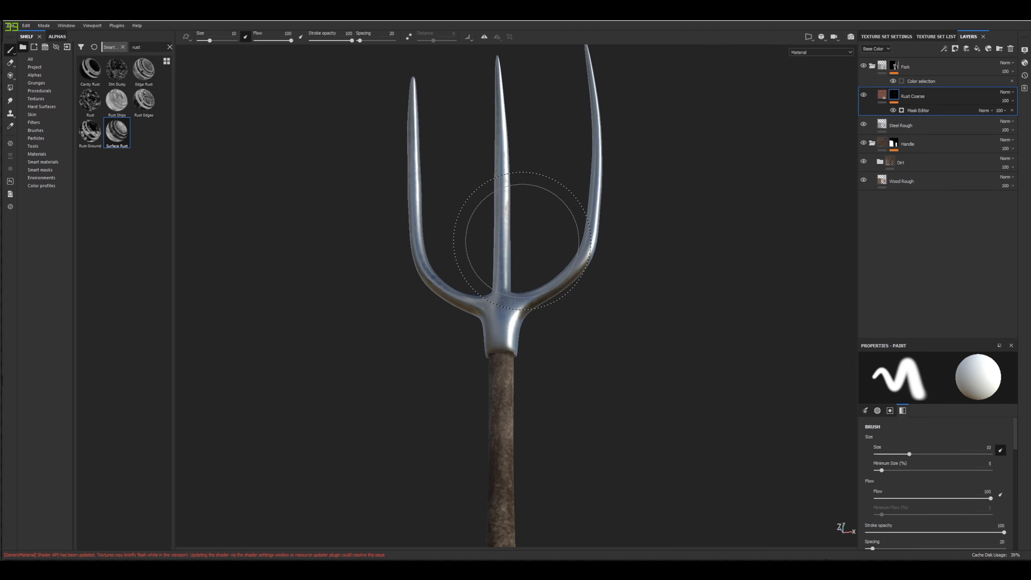
{"action": "scroll", "coordinate": [520, 230], "scroll_direction": "up", "scroll_amount": 3}
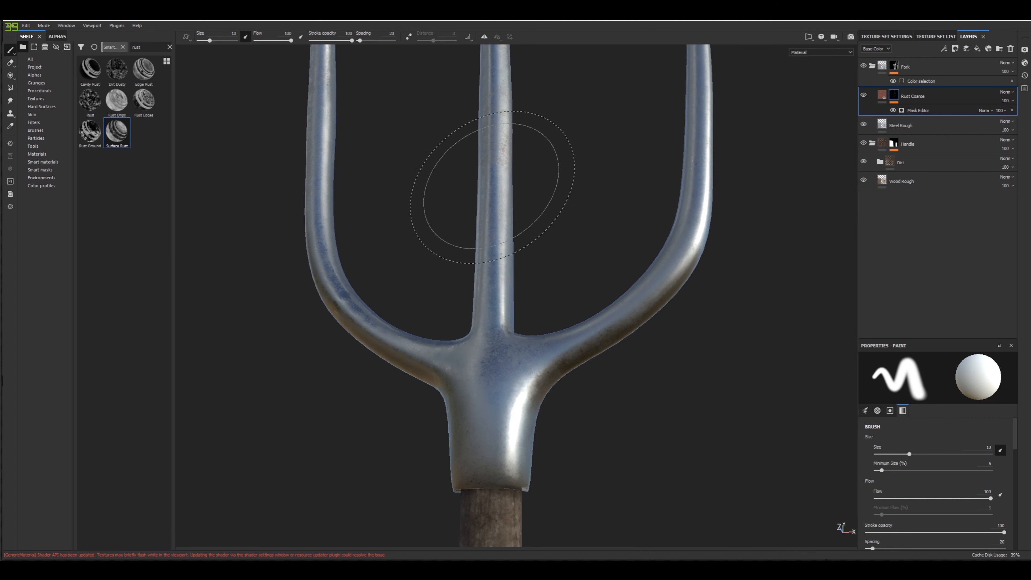
{"action": "middle_click_drag", "start_coordinate": [492, 182], "coordinate": [517, 355], "text": "alt"}
{"action": "scroll", "coordinate": [531, 362], "scroll_direction": "up", "scroll_amount": 3}
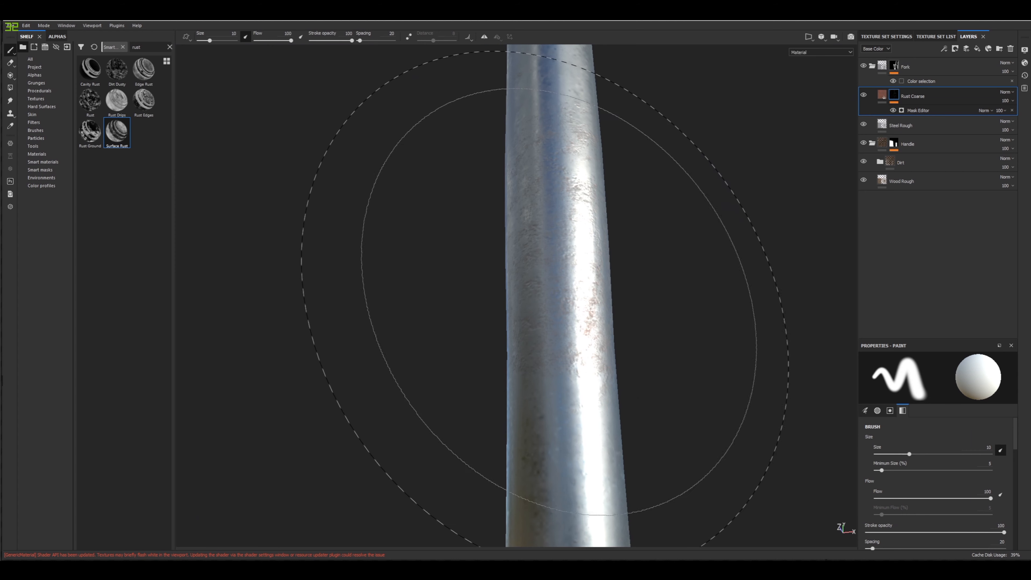
{"action": "scroll", "coordinate": [546, 294], "scroll_direction": "down", "scroll_amount": 5}
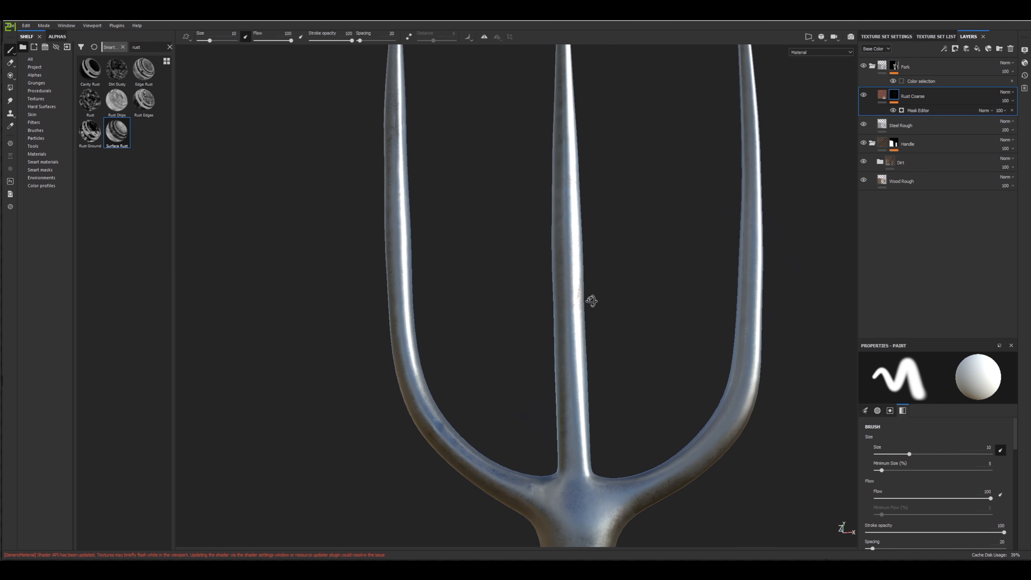
{"action": "middle_click_drag", "start_coordinate": [592, 315], "coordinate": [581, 286], "text": "alt"}
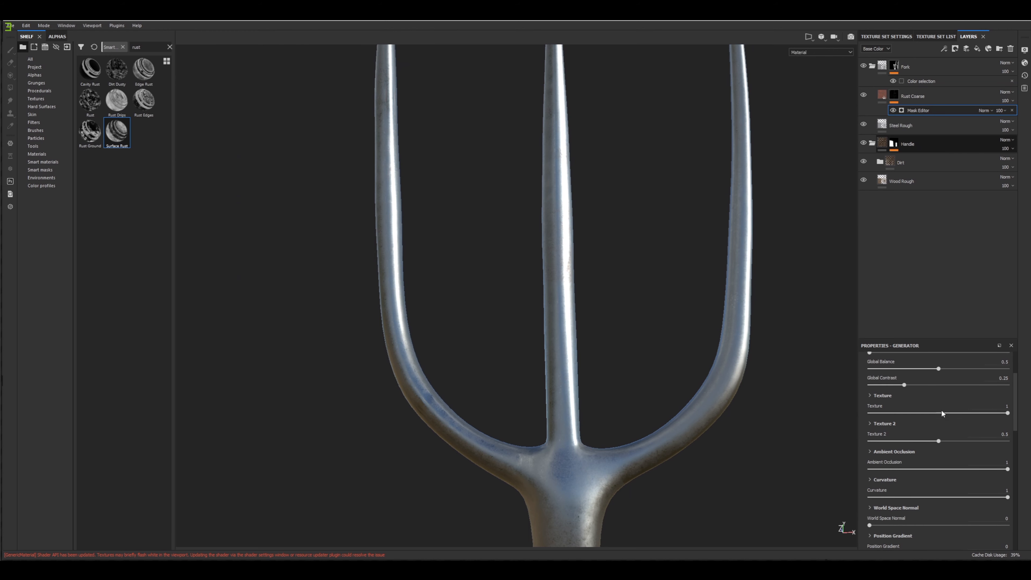
{"action": "scroll", "coordinate": [947, 412], "scroll_direction": "up", "scroll_amount": 3}
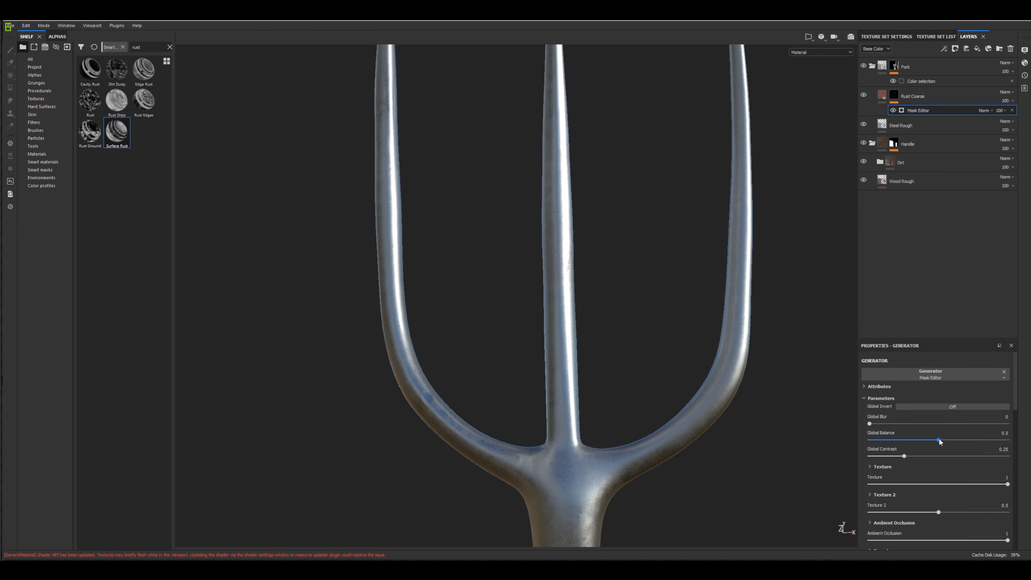
{"action": "left_click_drag", "start_coordinate": [942, 439], "coordinate": [1021, 447]}
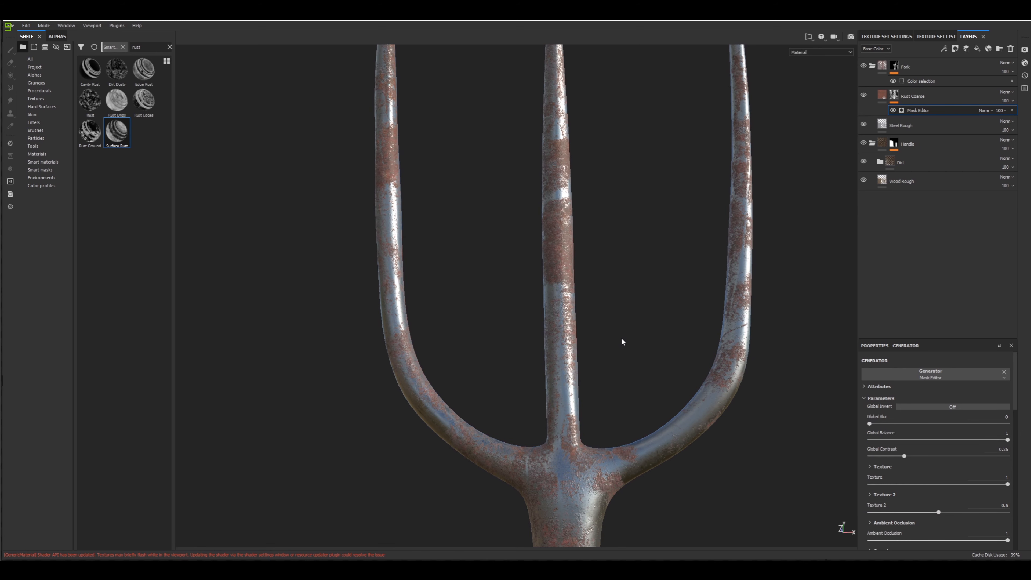
Examine the rust coverage on the tines, the socket and the sides of the fork from several angles.
{"action": "scroll", "coordinate": [621, 343], "scroll_direction": "down", "scroll_amount": 5}
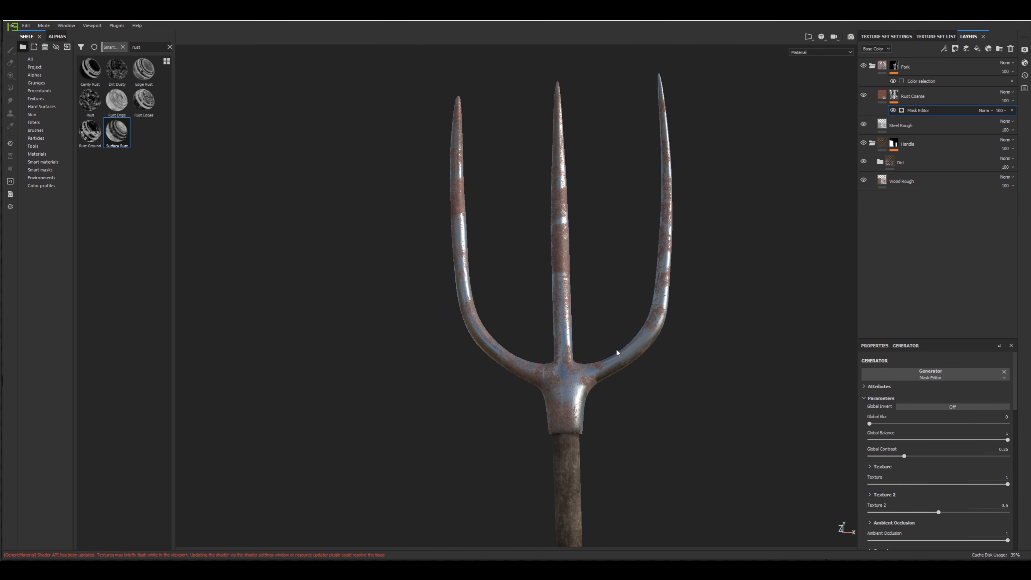
{"action": "left_click_drag", "start_coordinate": [590, 353], "coordinate": [841, 367], "text": "alt"}
{"action": "left_click_drag", "start_coordinate": [526, 302], "coordinate": [584, 336], "text": "alt"}
{"action": "scroll", "coordinate": [562, 373], "scroll_direction": "up", "scroll_amount": 6}
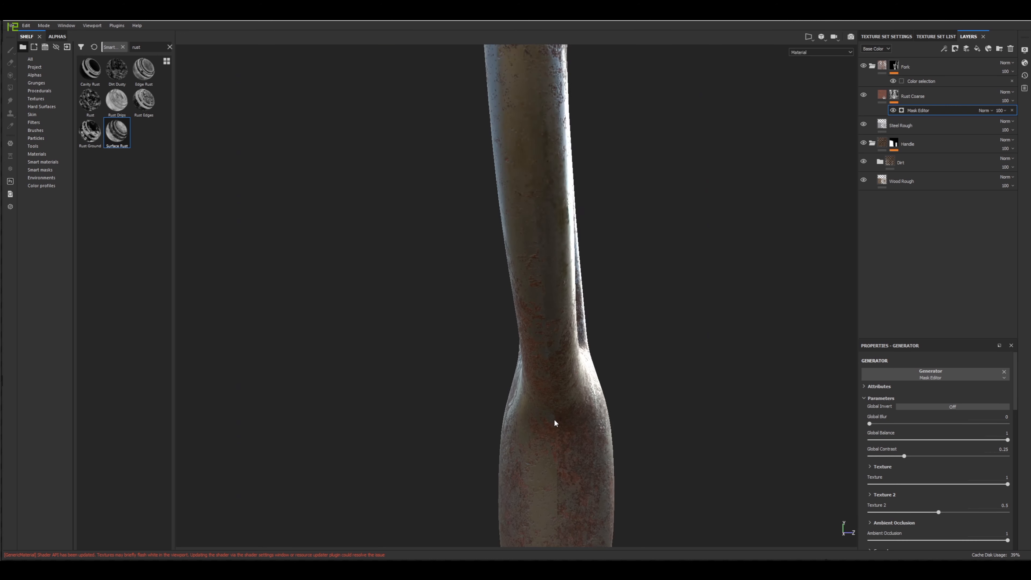
{"action": "mouse_move", "coordinate": [554, 421]}
{"action": "left_mouse_down", "text": "alt"}
{"action": "mouse_move", "coordinate": [550, 390]}
{"action": "mouse_move", "coordinate": [556, 425]}
{"action": "left_mouse_up", "text": "alt"}
{"action": "left_click_drag", "start_coordinate": [560, 374], "coordinate": [561, 319], "text": "alt"}
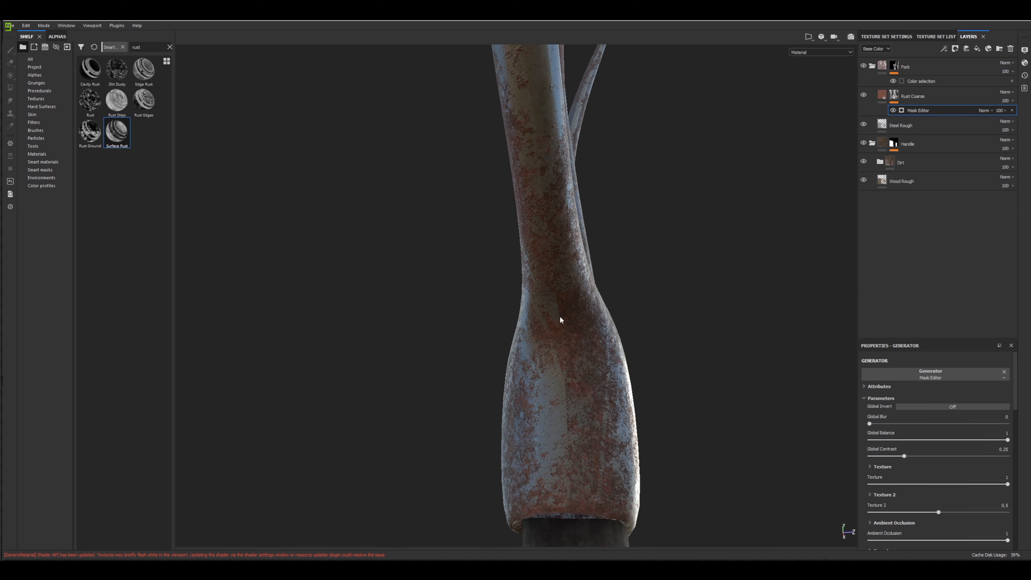
{"action": "left_click_drag", "start_coordinate": [540, 403], "coordinate": [562, 410], "text": "alt"}
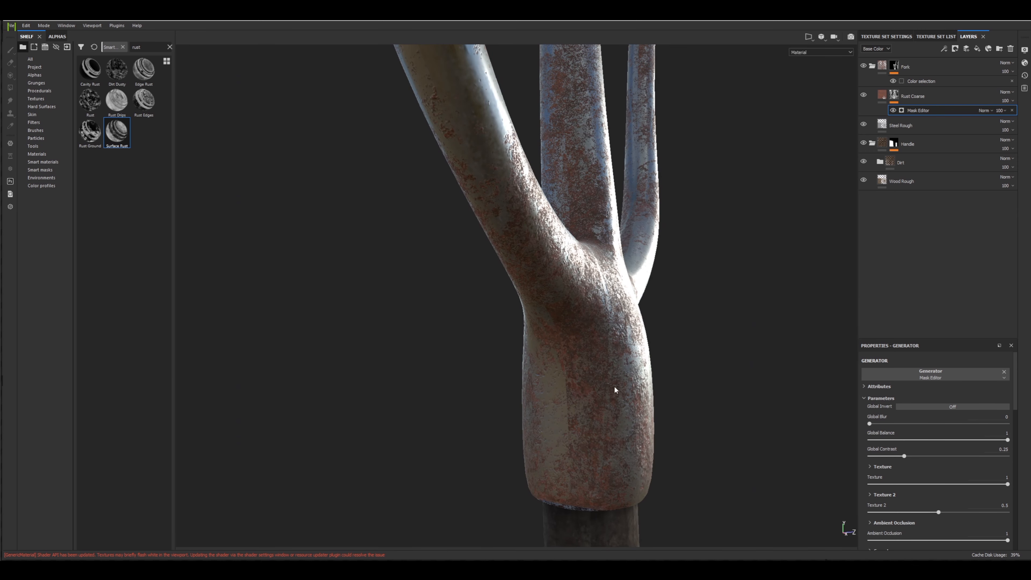
{"action": "left_click_drag", "start_coordinate": [615, 390], "coordinate": [472, 364], "text": "alt"}
{"action": "left_click_drag", "start_coordinate": [668, 346], "coordinate": [695, 354], "text": "alt"}
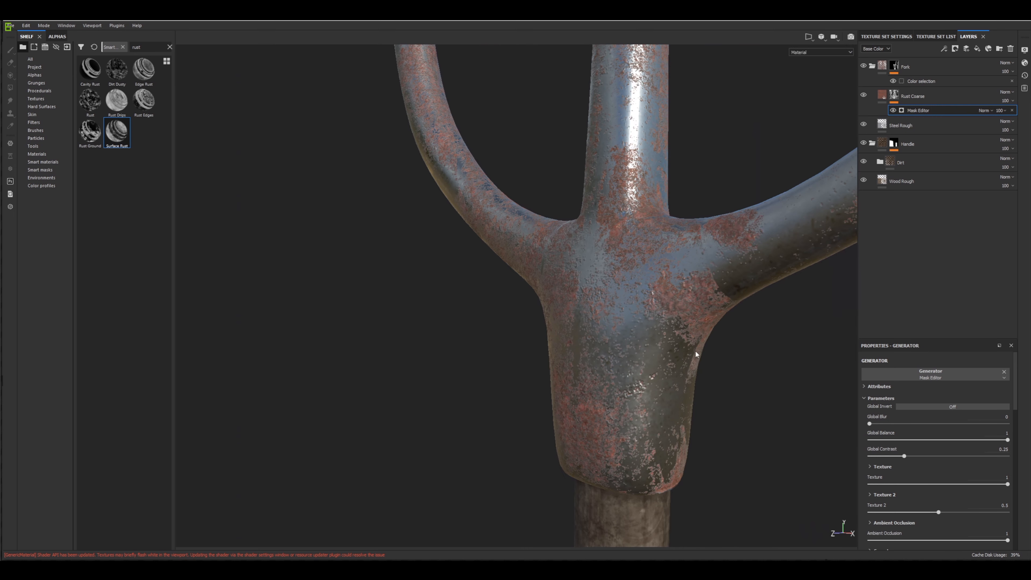
{"action": "left_click_drag", "start_coordinate": [621, 326], "coordinate": [623, 331], "text": "alt"}
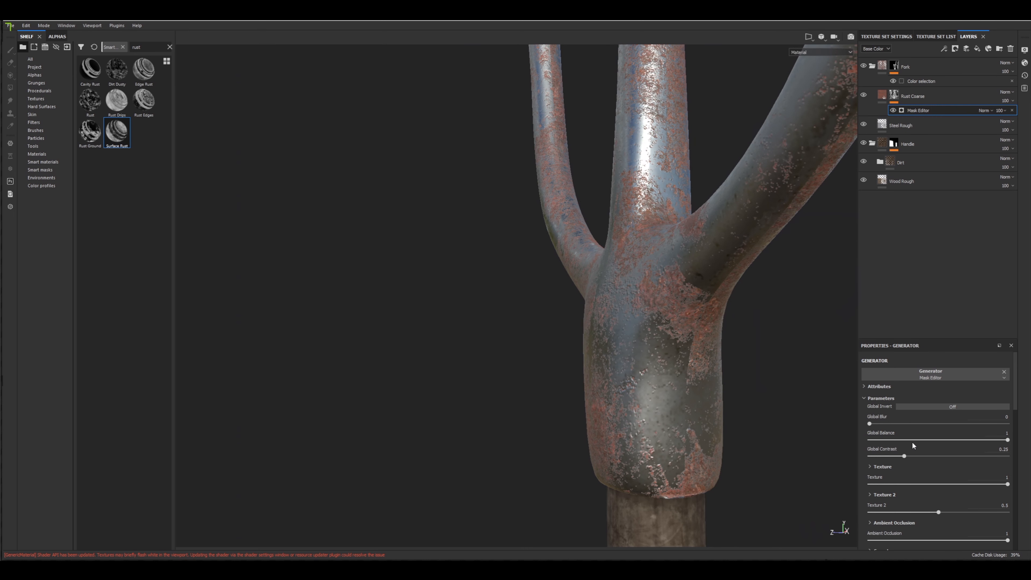
Review the Mask Editor's Texture settings and turn on Triplanar for Texture 2.
{"action": "left_click", "coordinate": [869, 466]}
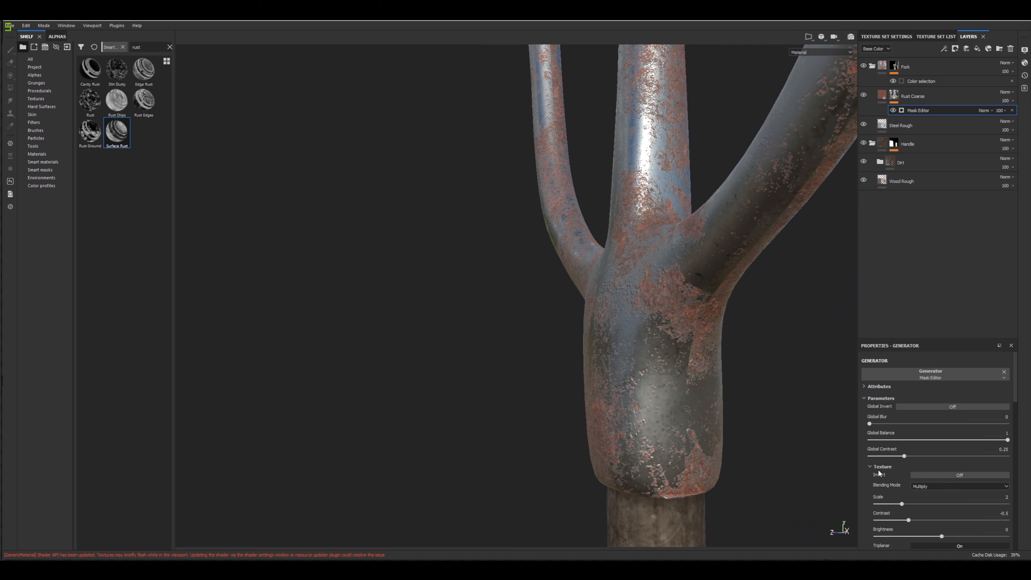
{"action": "scroll", "coordinate": [886, 467], "scroll_direction": "down", "scroll_amount": 3}
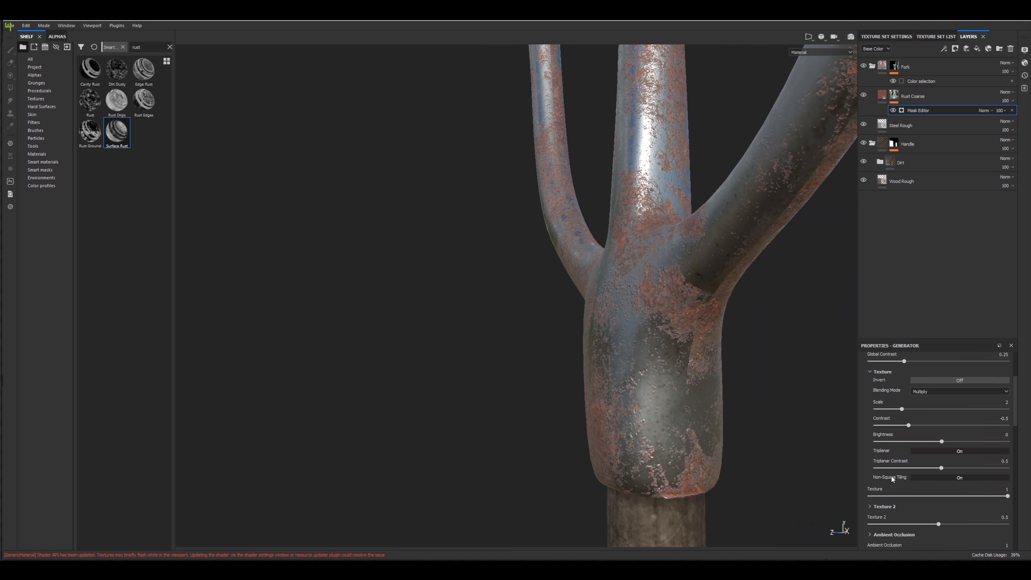
{"action": "scroll", "coordinate": [915, 446], "scroll_direction": "up", "scroll_amount": 1}
{"action": "left_click", "coordinate": [869, 419]}
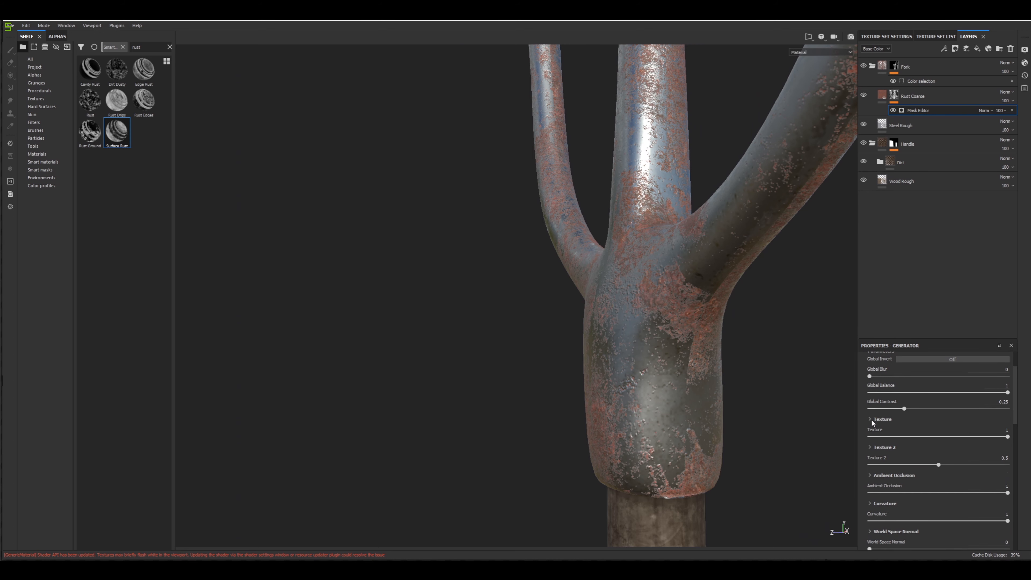
{"action": "left_click", "coordinate": [870, 445]}
{"action": "scroll", "coordinate": [899, 447], "scroll_direction": "down", "scroll_amount": 3}
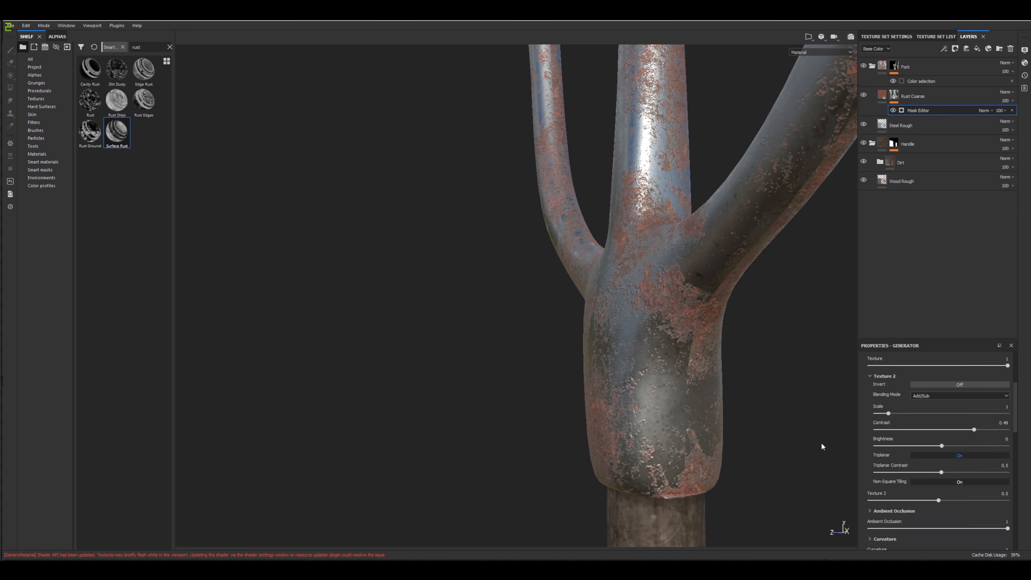
Try Texture 2 amounts of 0.23 and 0.77 in the Mask Editor and compare the rust across the fork.
{"action": "scroll", "coordinate": [960, 457], "scroll_direction": "down", "scroll_amount": 2}
{"action": "scroll", "coordinate": [716, 381], "scroll_direction": "down", "scroll_amount": 1}
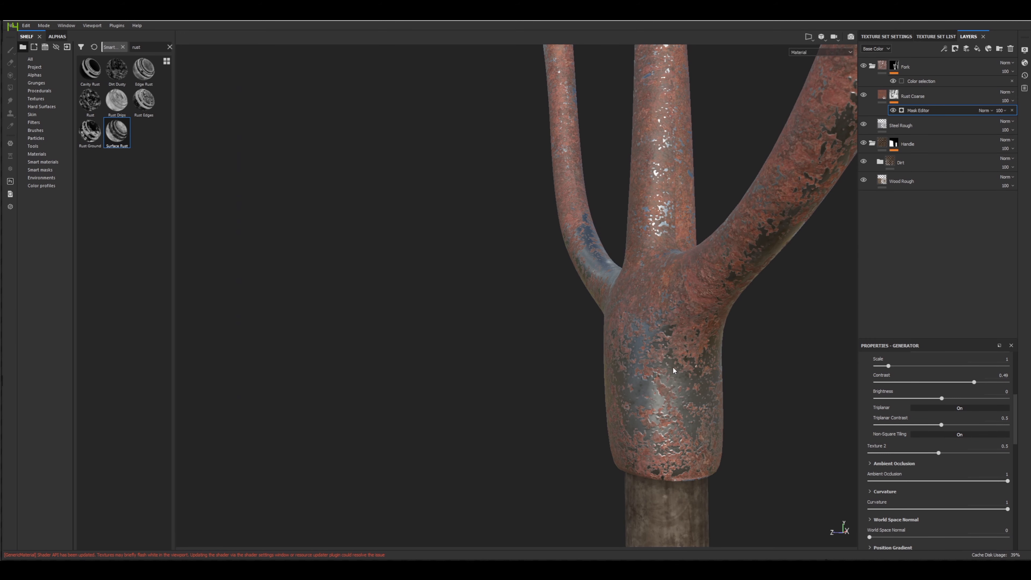
{"action": "scroll", "coordinate": [716, 289], "scroll_direction": "down", "scroll_amount": 8}
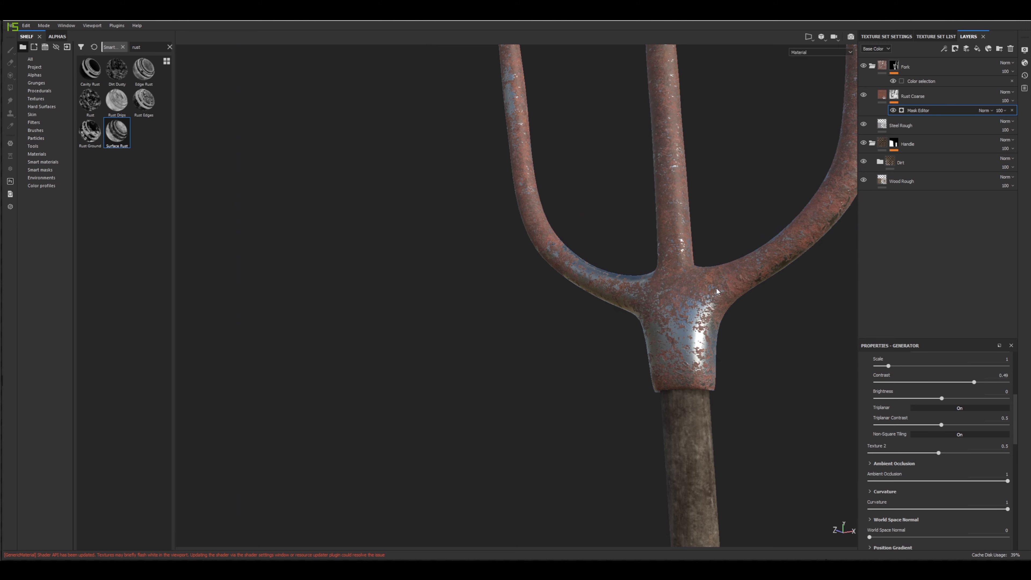
{"action": "scroll", "coordinate": [706, 312], "scroll_direction": "down", "scroll_amount": 2}
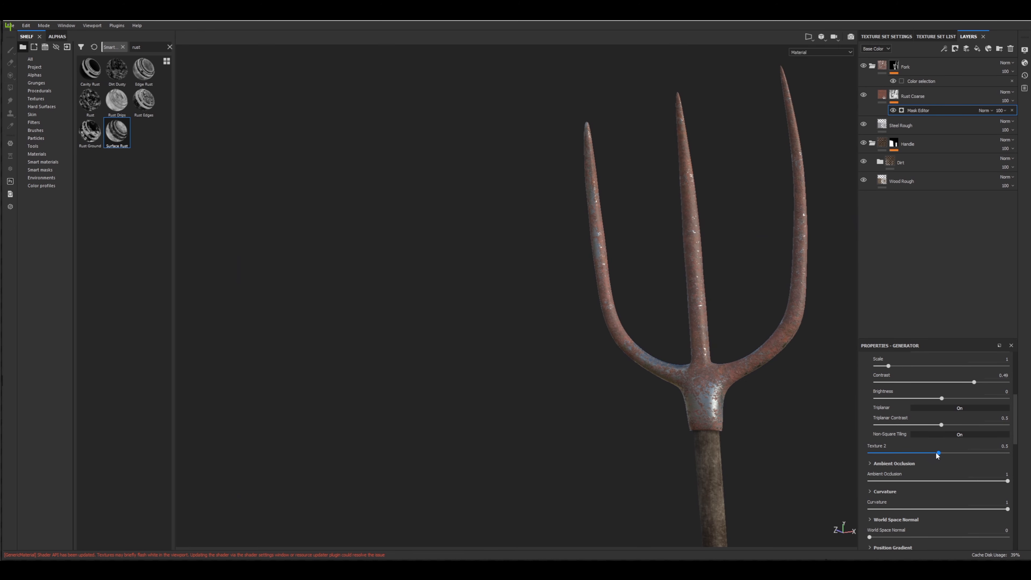
{"action": "left_click", "coordinate": [901, 452]}
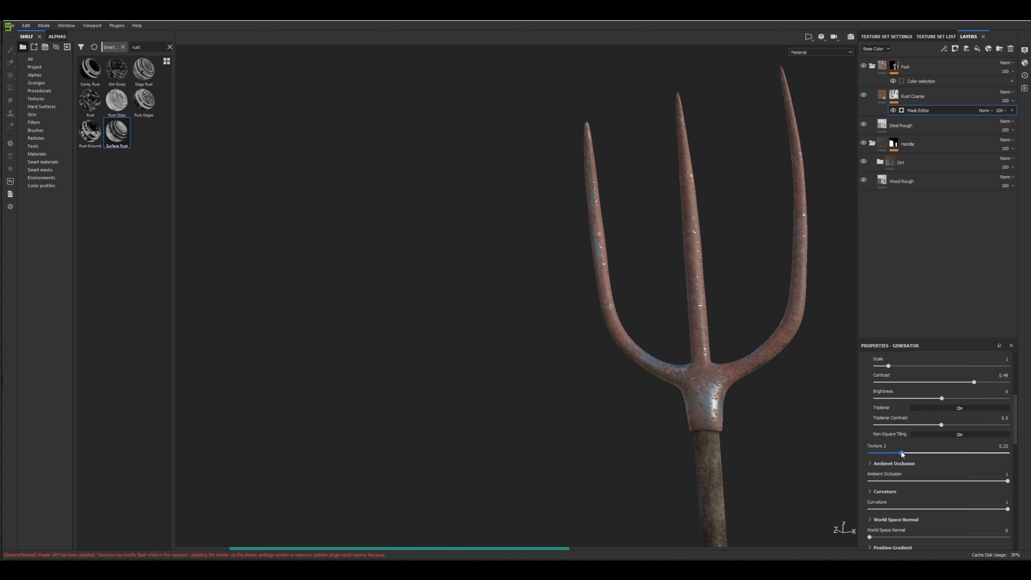
{"action": "left_click", "coordinate": [975, 454]}
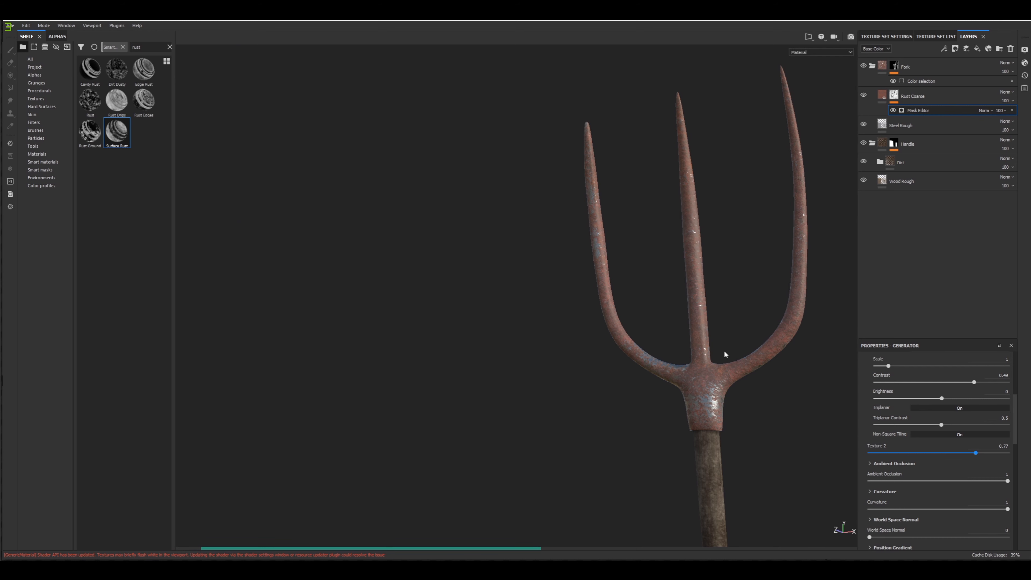
{"action": "left_click_drag", "start_coordinate": [703, 275], "coordinate": [756, 312], "text": "alt"}
Compare Global Balance values of 0.94 and 0.5 in the Mask Editor, and set it to 0.81.
{"action": "scroll", "coordinate": [934, 418], "scroll_direction": "up", "scroll_amount": 3}
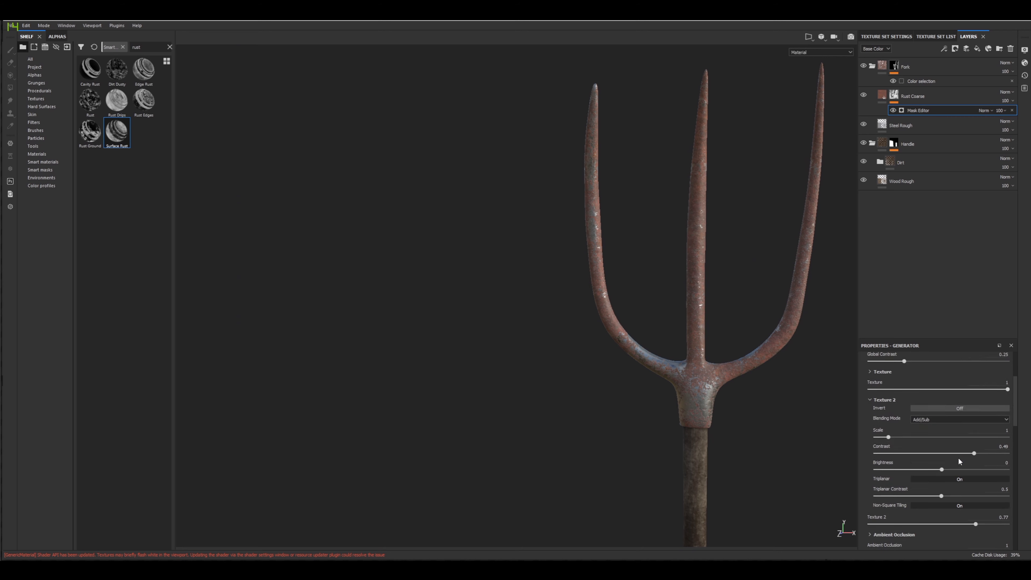
{"action": "left_click", "coordinate": [999, 392]}
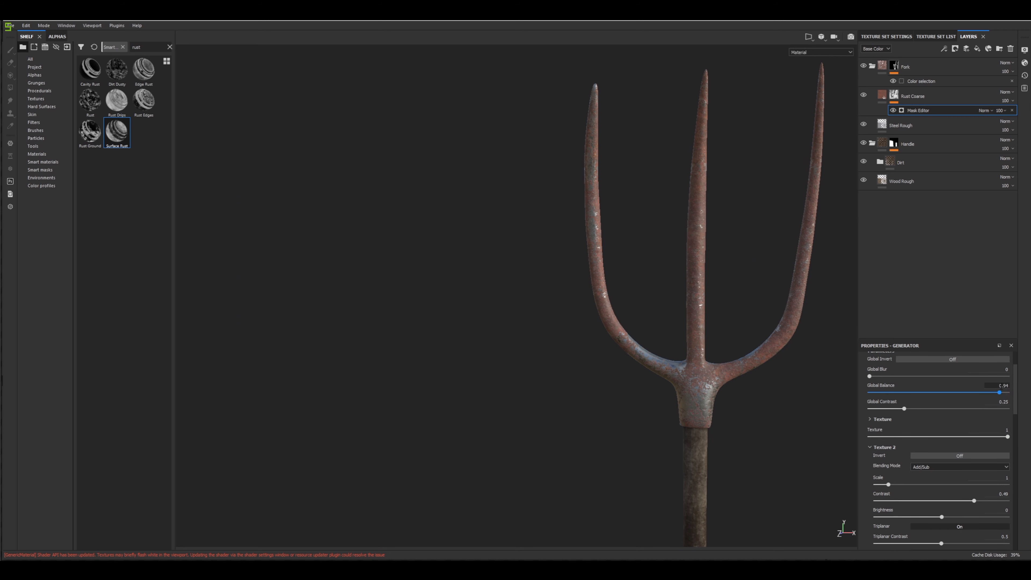
{"action": "left_click", "coordinate": [1001, 386]}
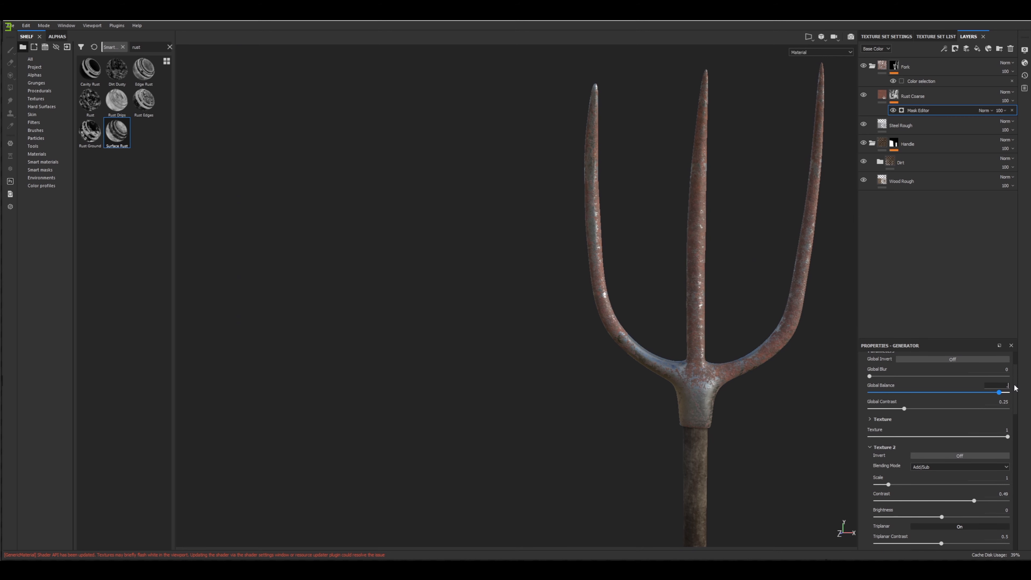
{"action": "type", "text": "0.5"}
{"action": "key", "text": "Return"}
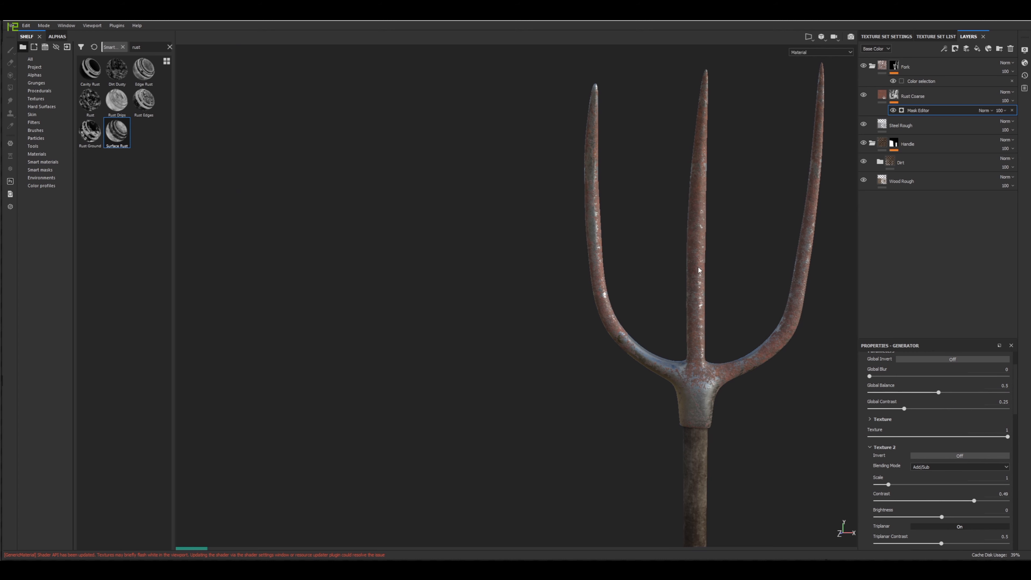
{"action": "scroll", "coordinate": [670, 303], "scroll_direction": "up", "scroll_amount": 6}
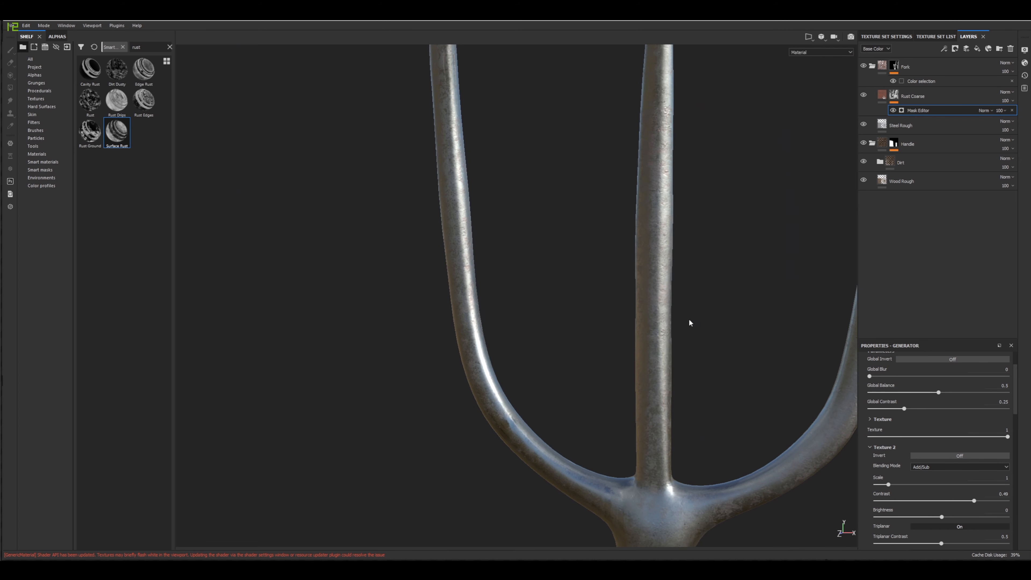
{"action": "scroll", "coordinate": [949, 418], "scroll_direction": "up", "scroll_amount": 2}
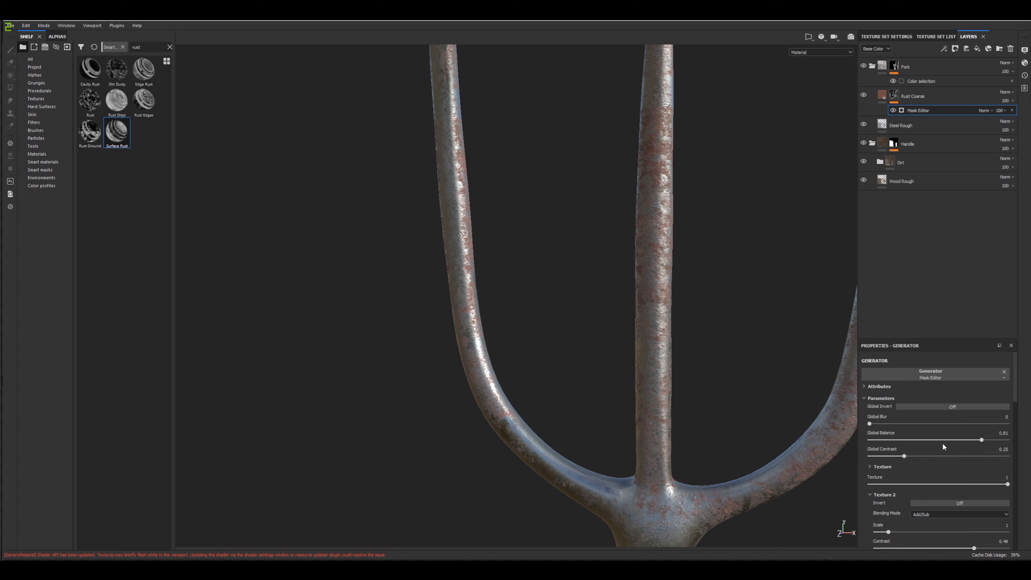
Reduce the Mask Editor's Texture 2 amount to 0.7 and further to 0.61.
{"action": "scroll", "coordinate": [756, 416], "scroll_direction": "down", "scroll_amount": 3}
{"action": "left_click_drag", "start_coordinate": [756, 415], "coordinate": [700, 414], "text": "alt"}
{"action": "scroll", "coordinate": [917, 458], "scroll_direction": "down", "scroll_amount": 5}
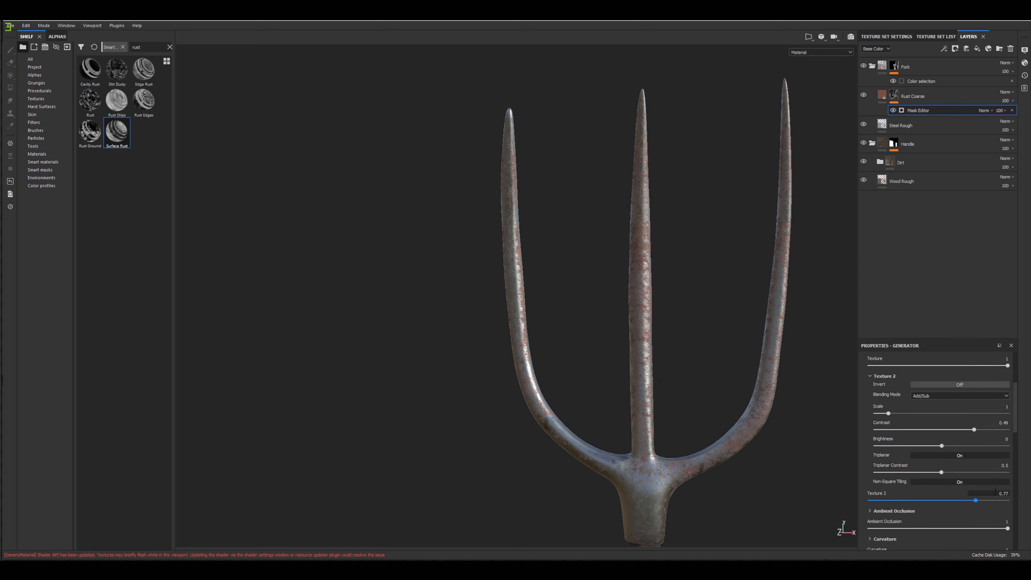
{"action": "left_click", "coordinate": [995, 493]}
{"action": "type", "text": ".7"}
{"action": "key", "text": "Return"}
{"action": "left_click_drag", "start_coordinate": [959, 500], "coordinate": [952, 499]}
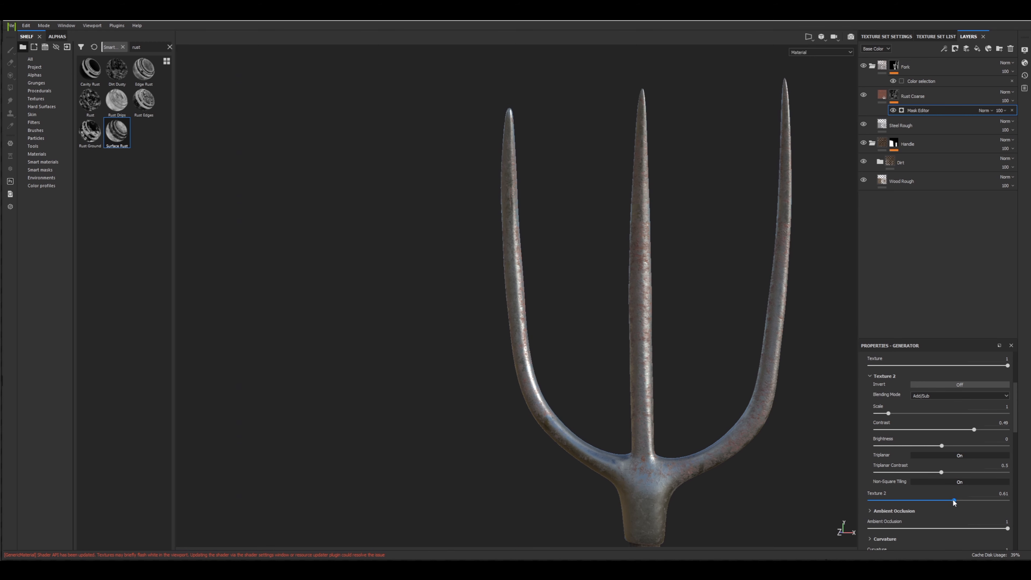
Try a Texture 2 amount of 0.37 in the Mask Editor, and set it back up to 0.7.
{"action": "left_click_drag", "start_coordinate": [953, 498], "coordinate": [919, 499]}
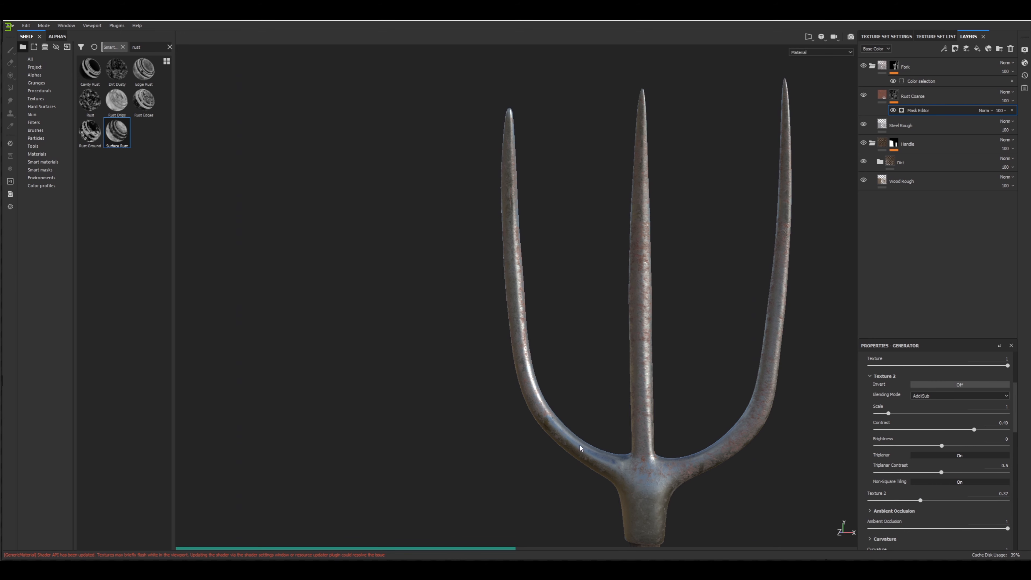
{"action": "left_click", "coordinate": [990, 494]}
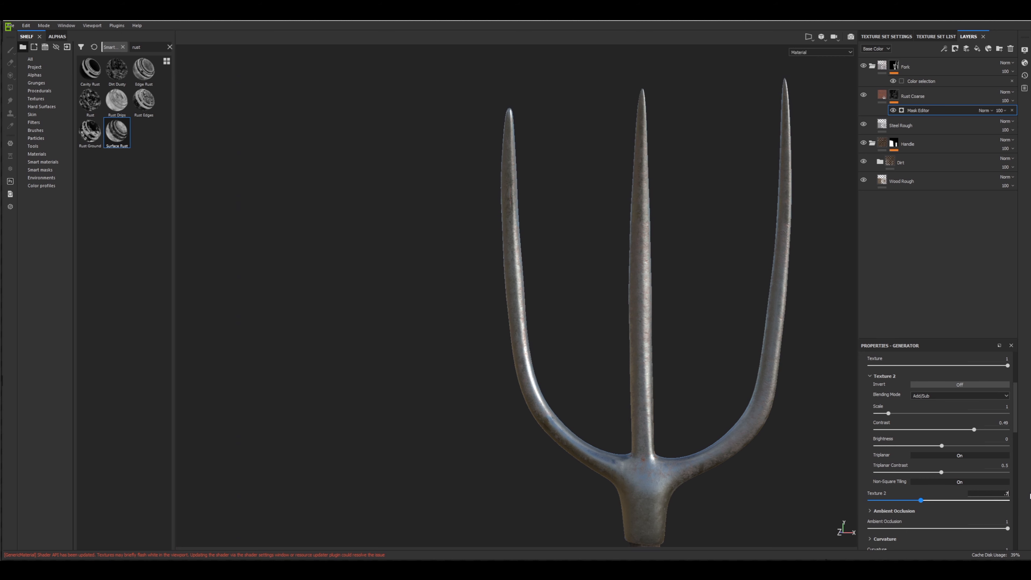
{"action": "key", "text": "Return"}
{"action": "middle_click_drag", "start_coordinate": [673, 427], "coordinate": [638, 369], "text": "alt"}
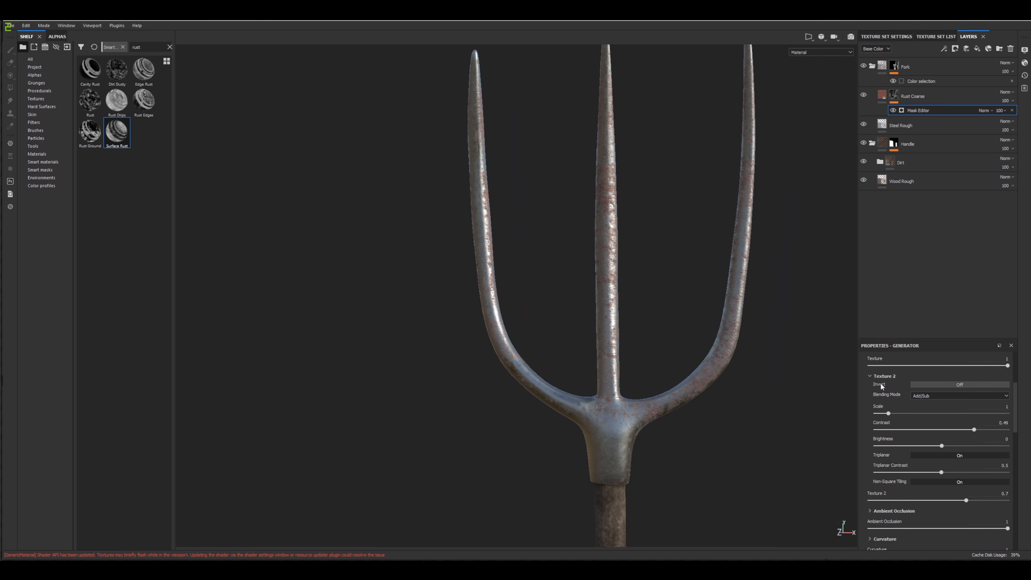
Duplicate the Rust Coarse layer inside the Fork folder and remove the mask from the copy.
{"action": "left_click", "coordinate": [888, 95]}
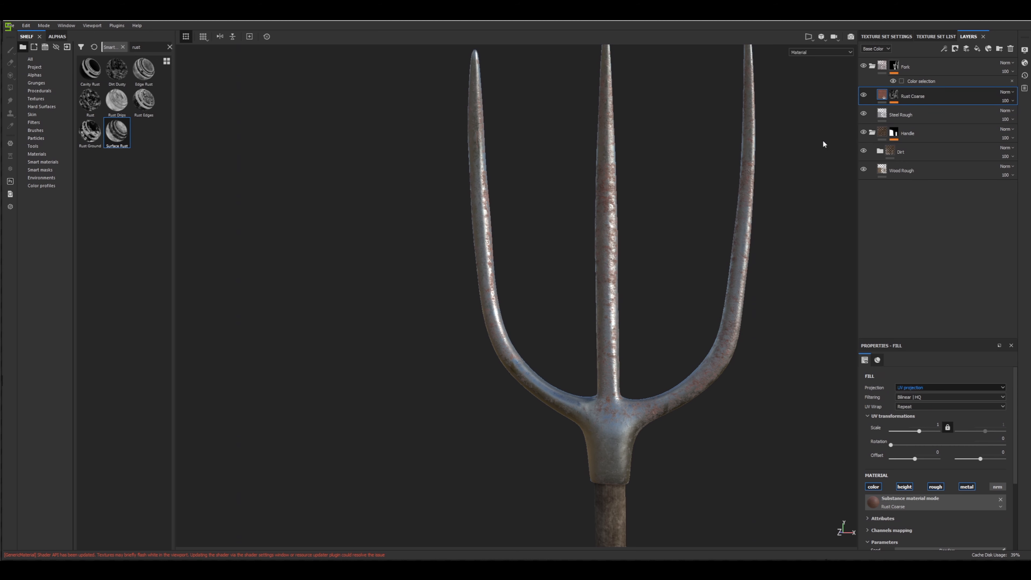
{"action": "key", "text": "ctrl"}
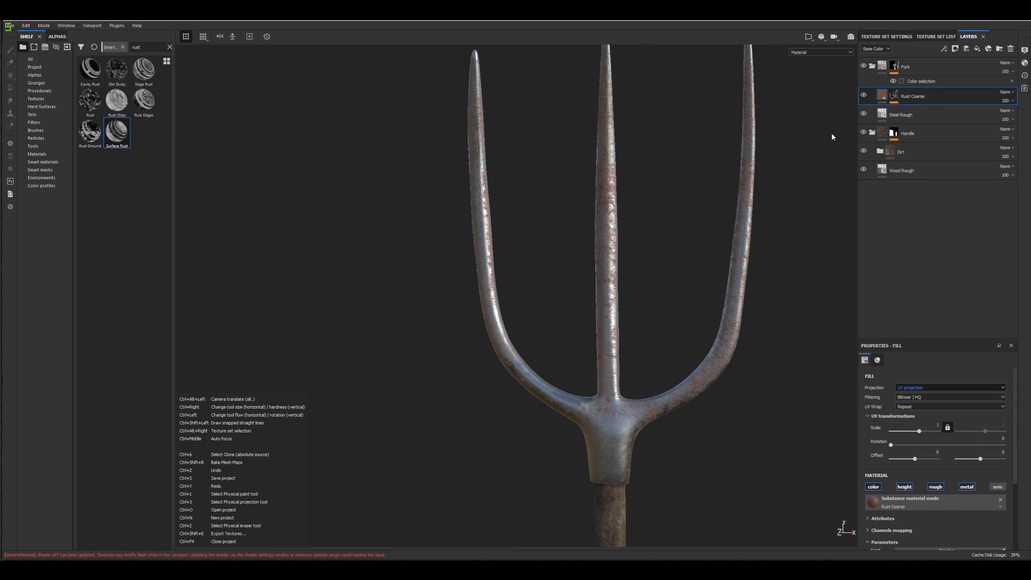
{"action": "right_click", "coordinate": [880, 95]}
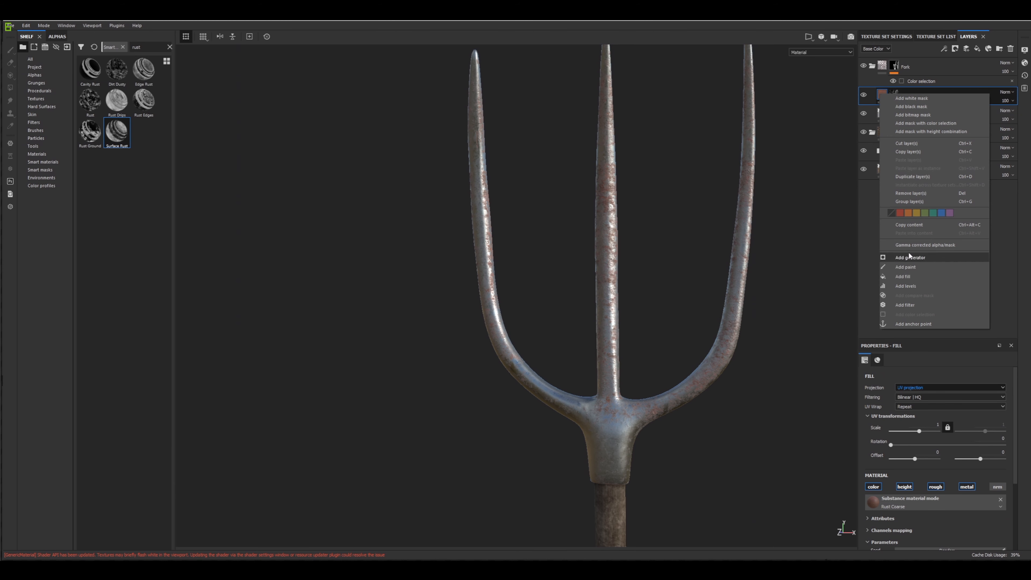
{"action": "left_click", "coordinate": [919, 177]}
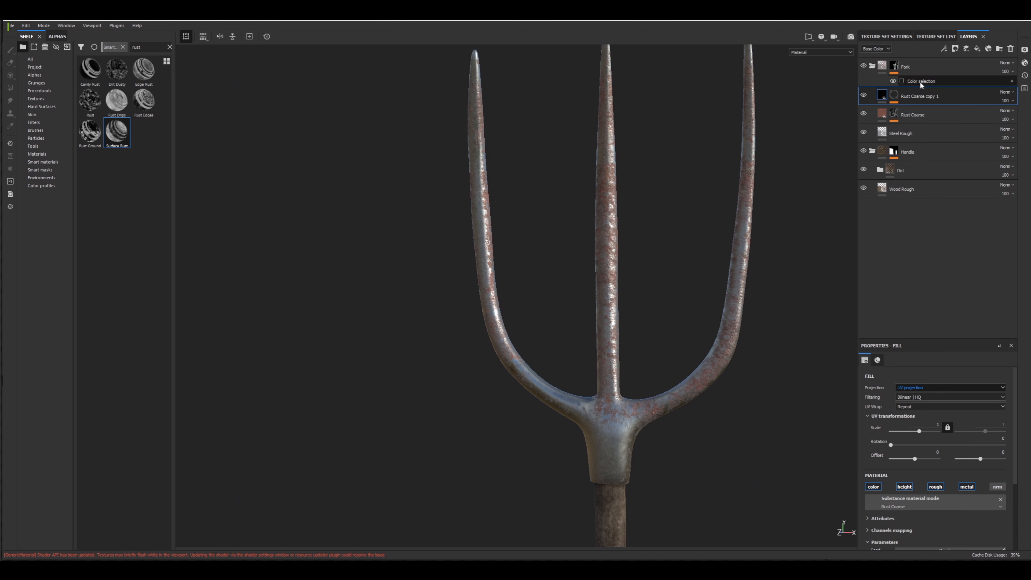
{"action": "left_click", "coordinate": [898, 98]}
{"action": "right_click", "coordinate": [897, 99]}
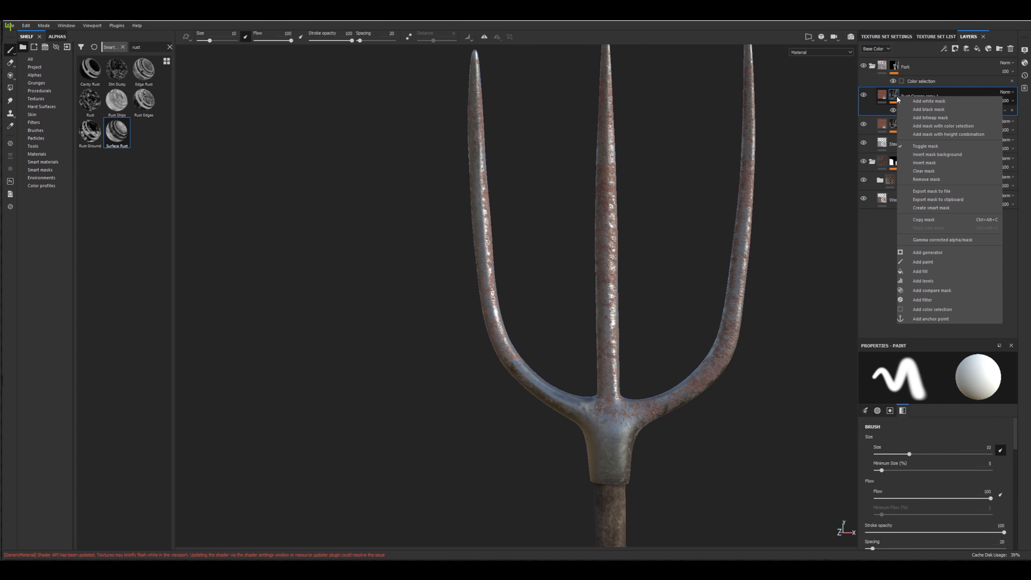
{"action": "left_click", "coordinate": [935, 179]}
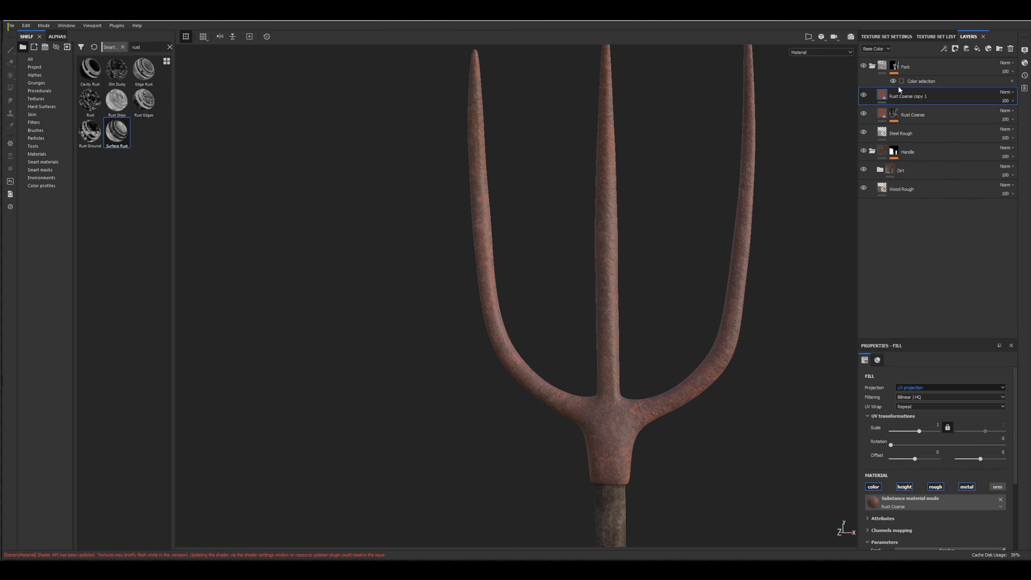
Duplicate the unmasked Rust Coarse copy, hide the upper duplicate, and select the lower one.
{"action": "right_click", "coordinate": [885, 95]}
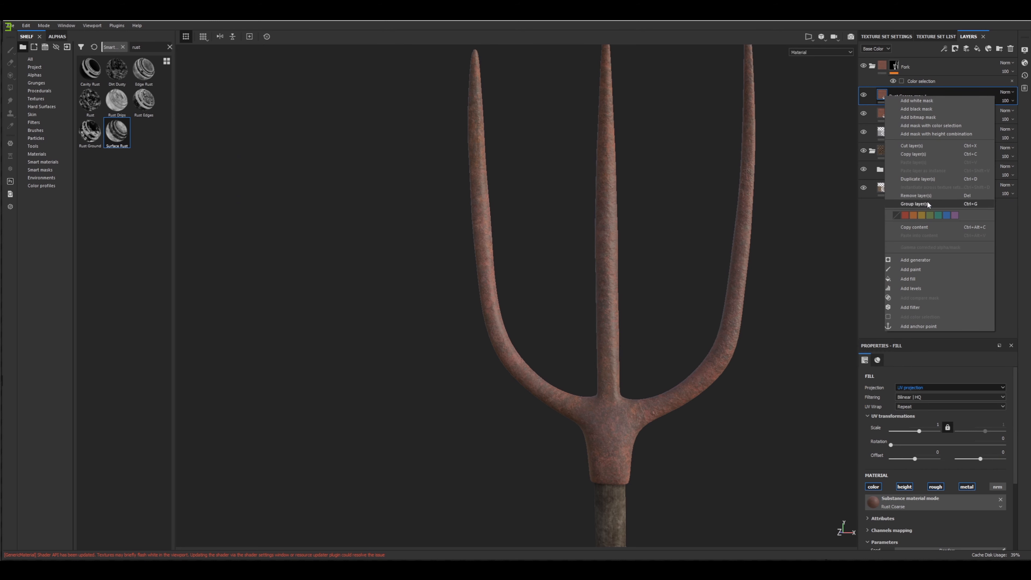
{"action": "left_click", "coordinate": [916, 178]}
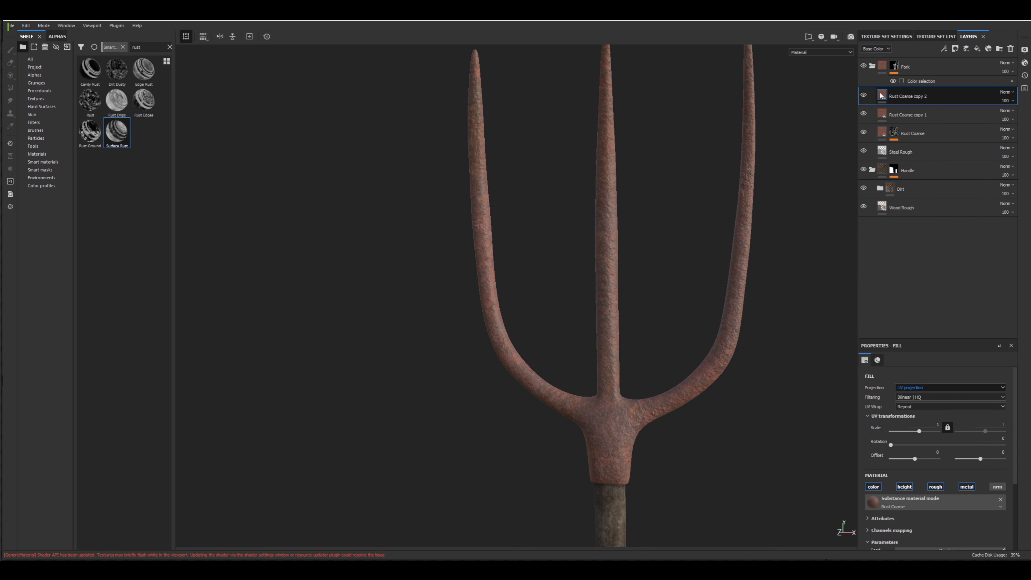
{"action": "left_click", "coordinate": [881, 115]}
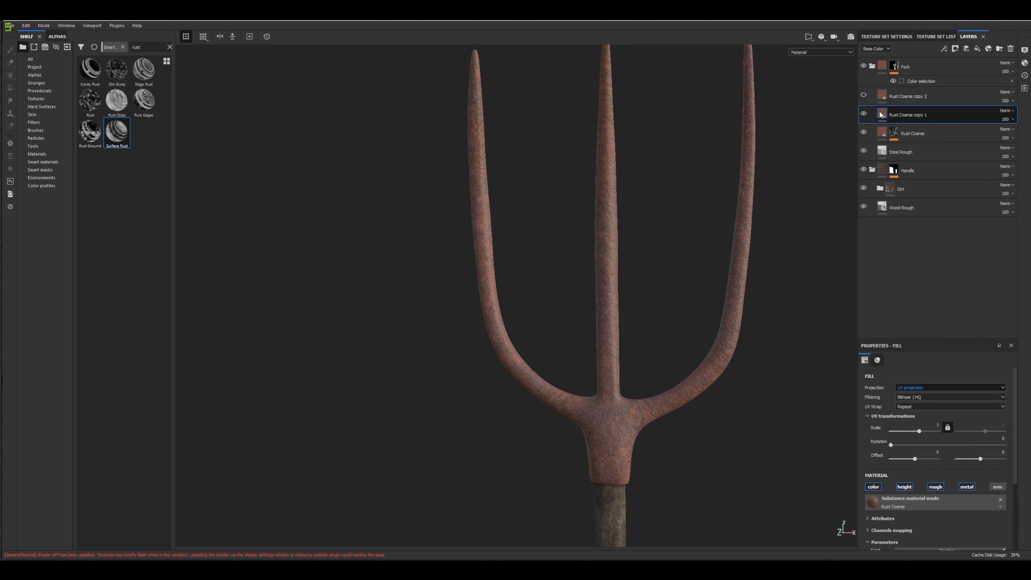
{"action": "right_click", "coordinate": [116, 99]}
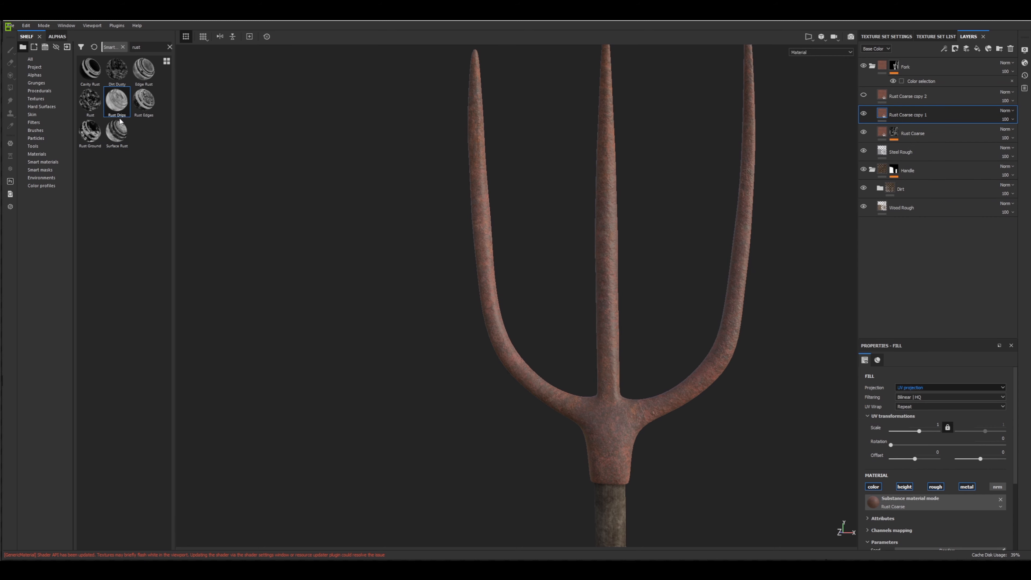
{"action": "left_click", "coordinate": [108, 201]}
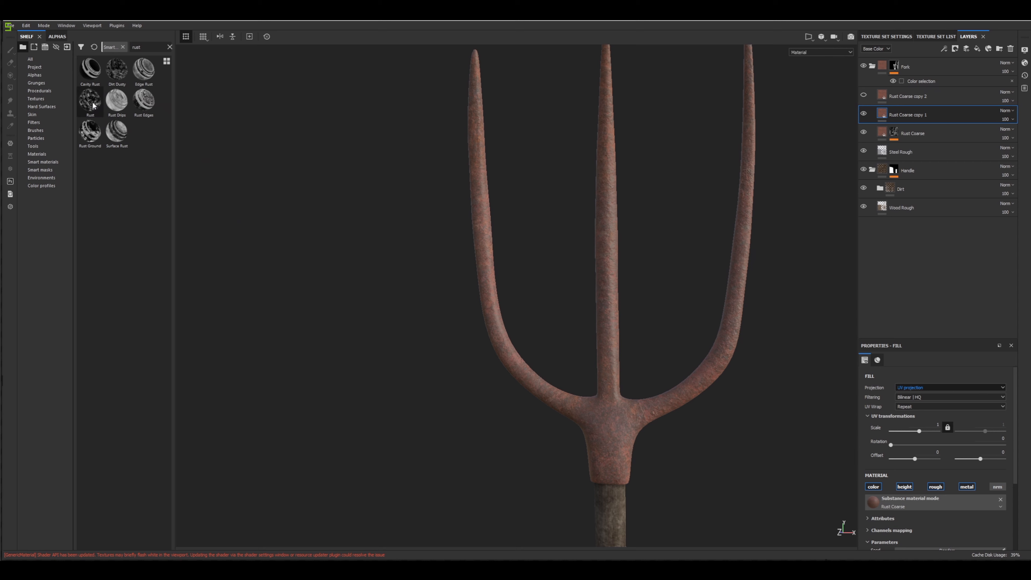
{"action": "left_click_drag", "start_coordinate": [92, 105], "coordinate": [906, 94]}
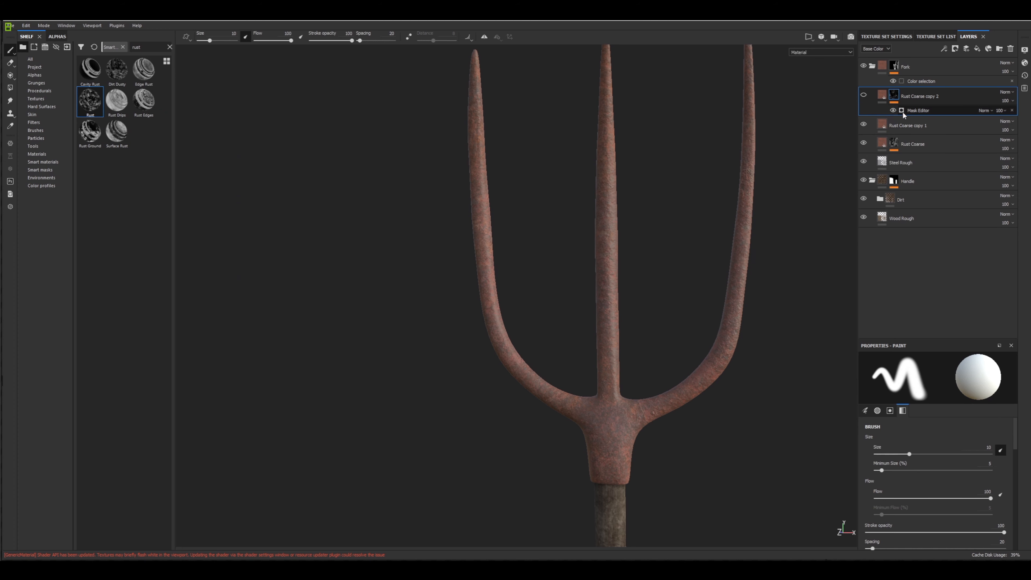
{"action": "right_click", "coordinate": [898, 98]}
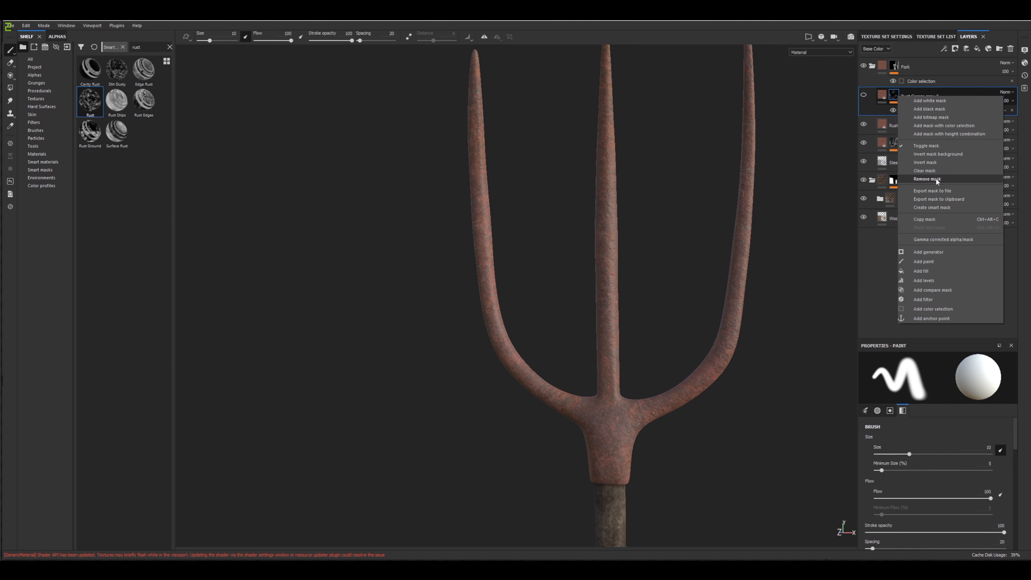
{"action": "left_click", "coordinate": [927, 179]}
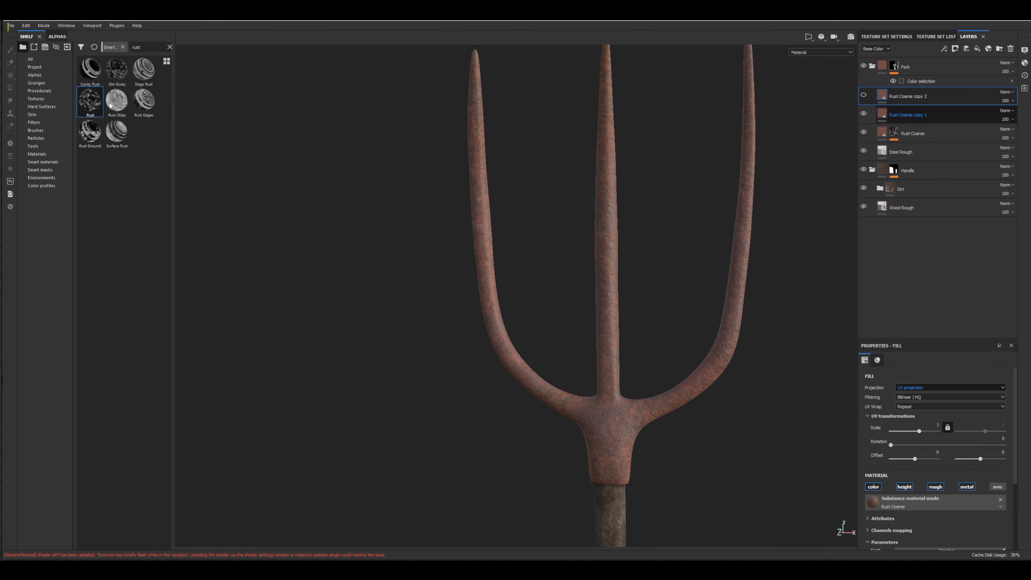
Apply the Rust smart mask to Rust Coarse copy 1 and compare the fork with the original Rust Coarse layer hidden and shown.
{"action": "left_click_drag", "start_coordinate": [886, 126], "coordinate": [903, 107]}
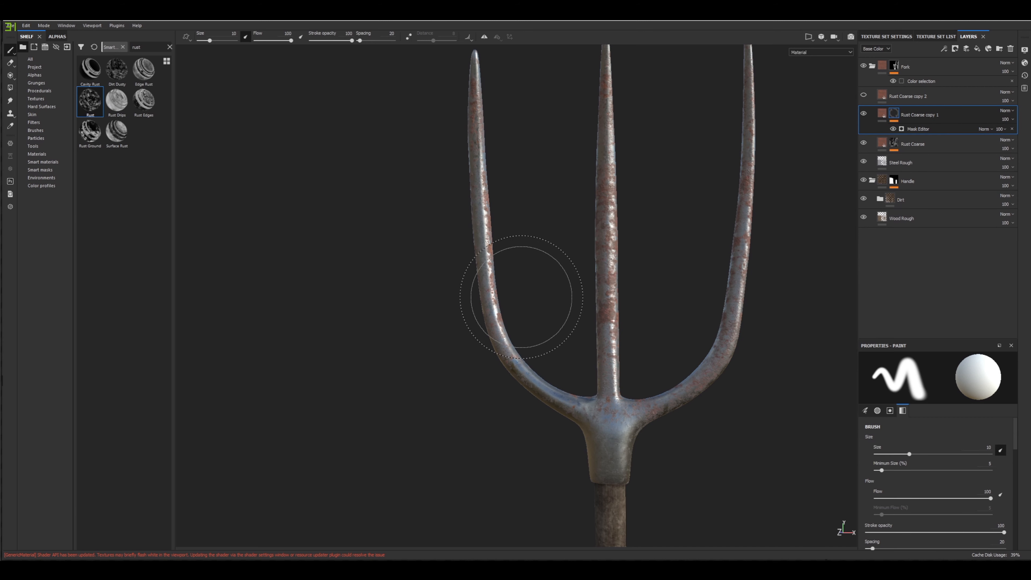
{"action": "left_click_drag", "start_coordinate": [521, 297], "coordinate": [564, 288], "text": "alt"}
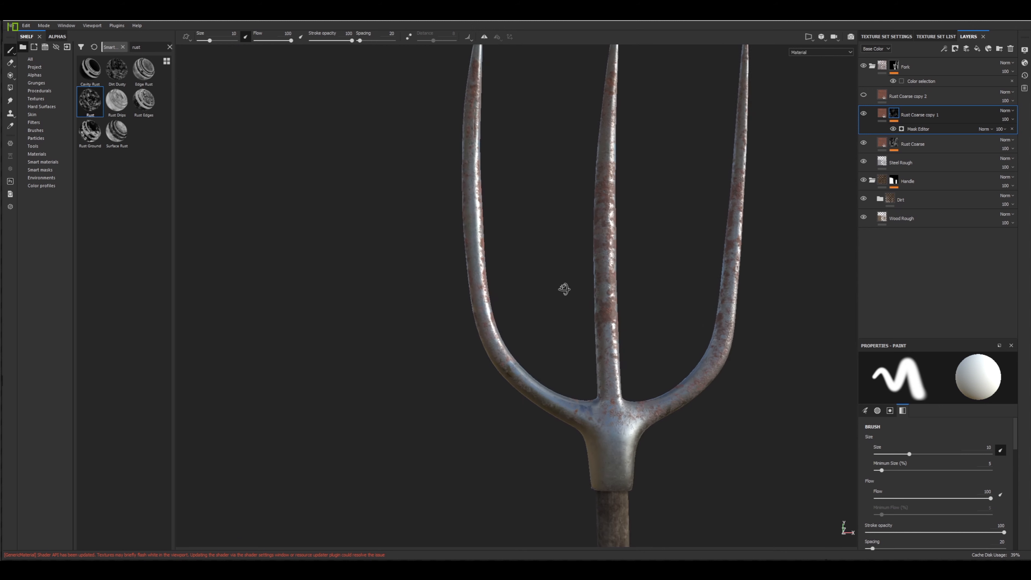
{"action": "left_click", "coordinate": [864, 143]}
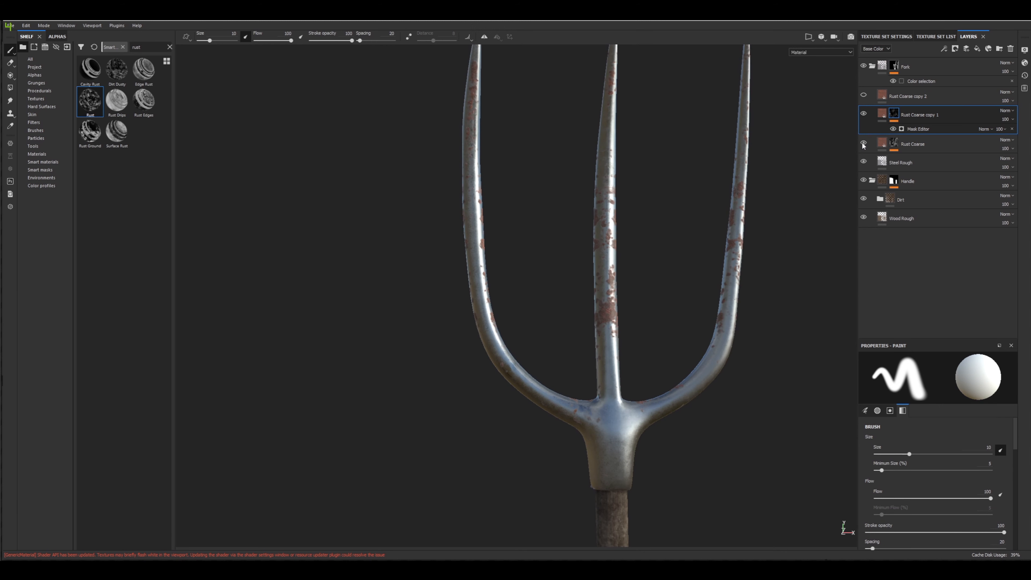
{"action": "left_click", "coordinate": [863, 144]}
{"action": "left_click", "coordinate": [863, 144]}
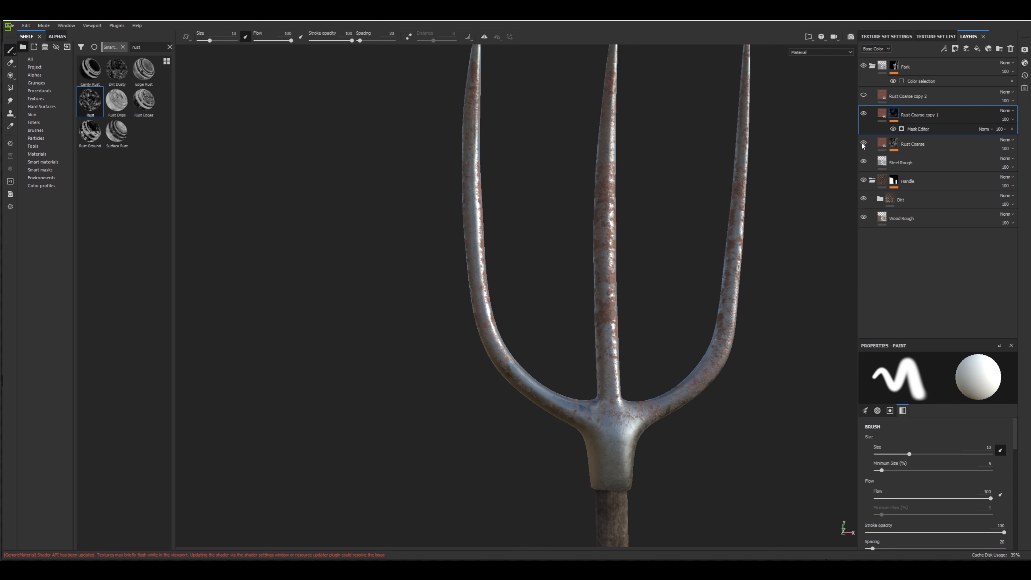
{"action": "left_click", "coordinate": [863, 144]}
{"action": "left_click", "coordinate": [864, 144]}
{"action": "left_click", "coordinate": [863, 143]}
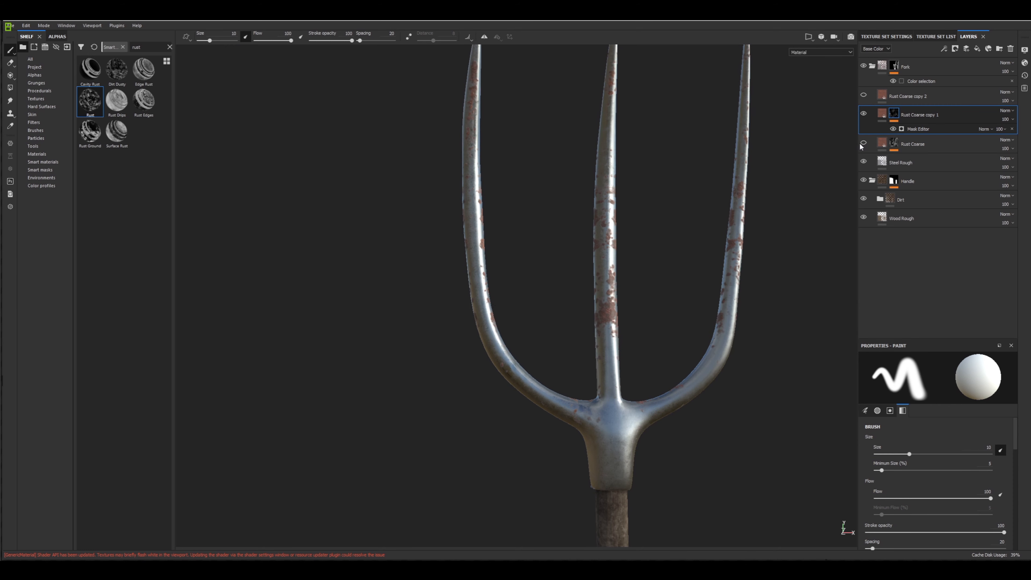
{"action": "left_click", "coordinate": [863, 143]}
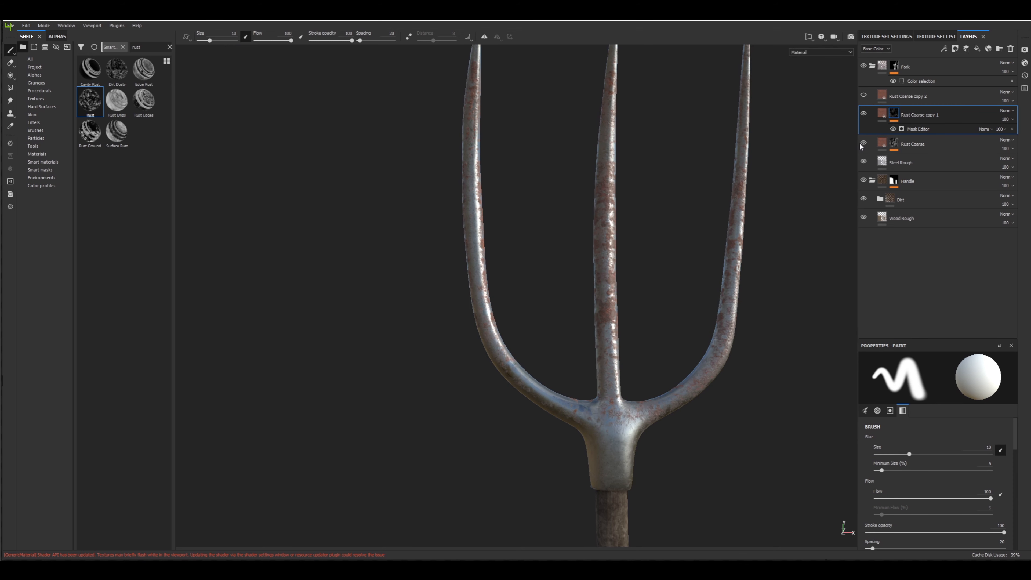
Examine the combined rust layers on the tines, their junction and the handle socket from several sides and distances.
{"action": "scroll", "coordinate": [594, 185], "scroll_direction": "down", "scroll_amount": 1}
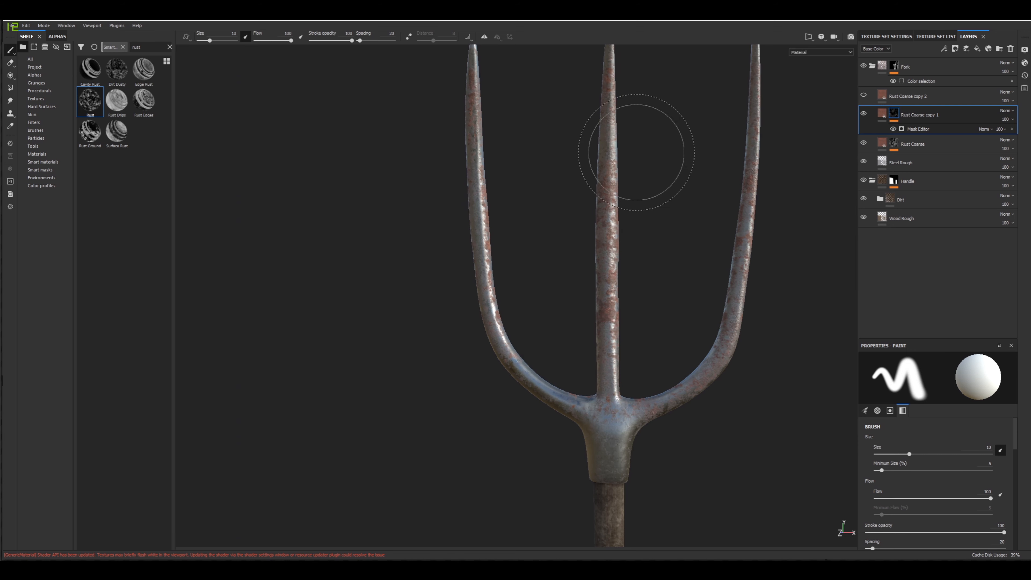
{"action": "scroll", "coordinate": [574, 213], "scroll_direction": "down", "scroll_amount": 2}
{"action": "mouse_move", "coordinate": [397, 233]}
{"action": "left_mouse_down", "text": "alt"}
{"action": "mouse_move", "coordinate": [301, 249]}
{"action": "mouse_move", "coordinate": [402, 203]}
{"action": "left_mouse_up", "text": "alt"}
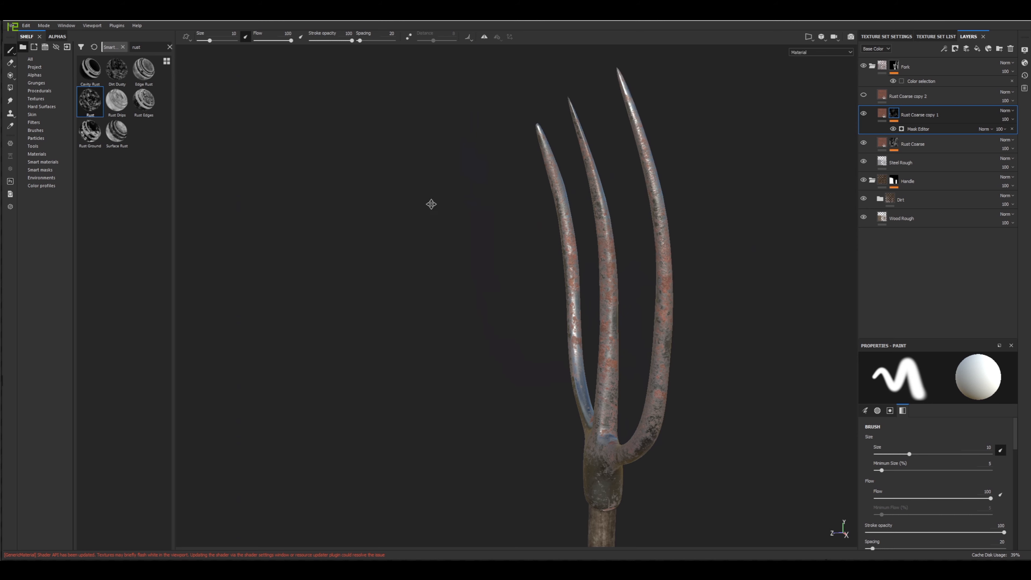
{"action": "scroll", "coordinate": [430, 202], "scroll_direction": "up", "scroll_amount": 2}
{"action": "scroll", "coordinate": [515, 300], "scroll_direction": "up", "scroll_amount": 4}
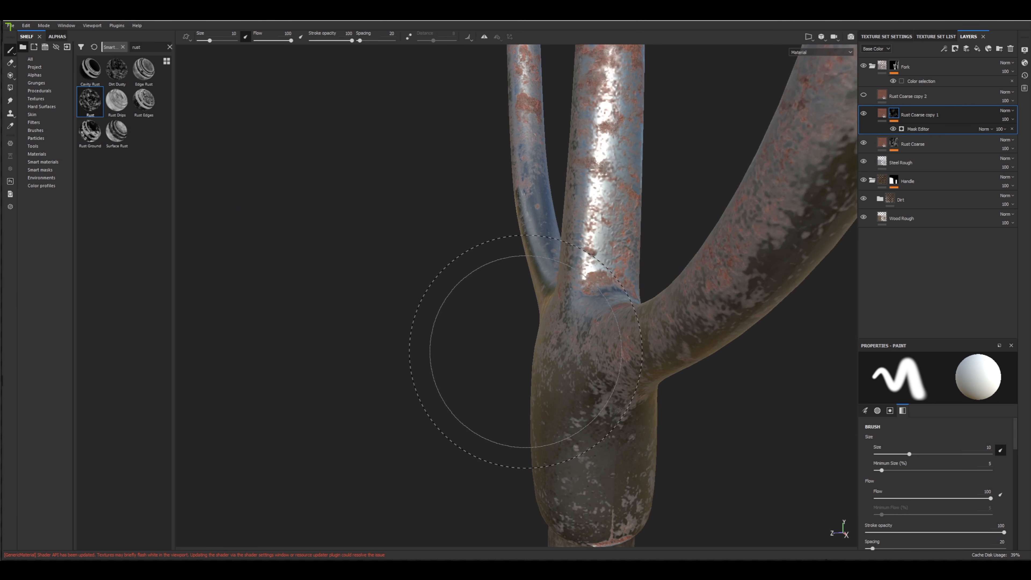
{"action": "mouse_move", "coordinate": [525, 351]}
{"action": "left_mouse_down", "text": "alt"}
{"action": "mouse_move", "coordinate": [479, 349]}
{"action": "mouse_move", "coordinate": [508, 248]}
{"action": "mouse_move", "coordinate": [510, 308]}
{"action": "mouse_move", "coordinate": [704, 315]}
{"action": "left_mouse_up", "text": "alt"}
{"action": "left_click_drag", "start_coordinate": [620, 296], "coordinate": [641, 196], "text": "alt"}
{"action": "right_click_drag", "start_coordinate": [640, 199], "coordinate": [589, 423], "text": "alt"}
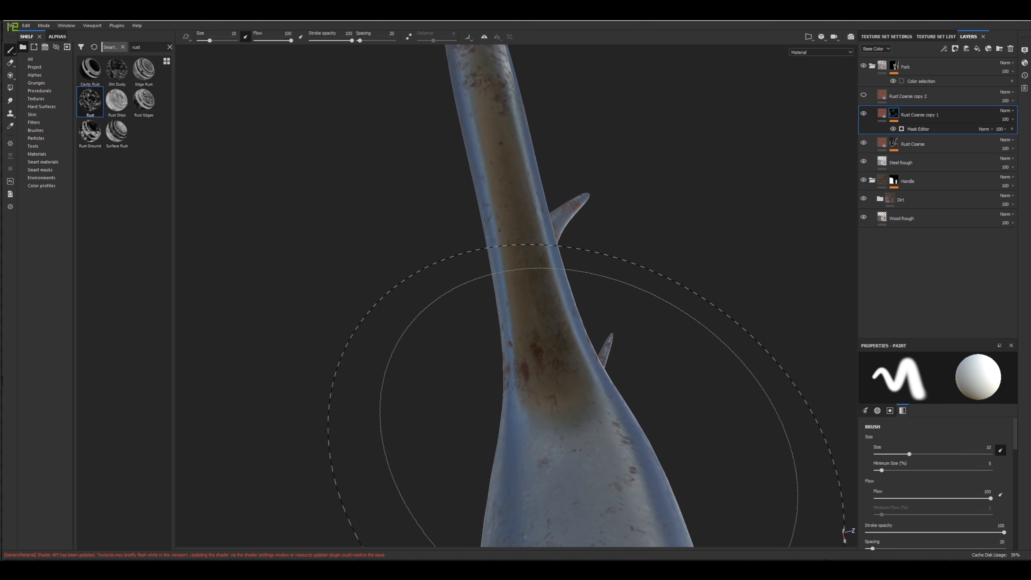
{"action": "middle_click_drag", "start_coordinate": [585, 436], "coordinate": [529, 289], "text": "alt"}
{"action": "left_click_drag", "start_coordinate": [525, 297], "coordinate": [506, 392], "text": "alt"}
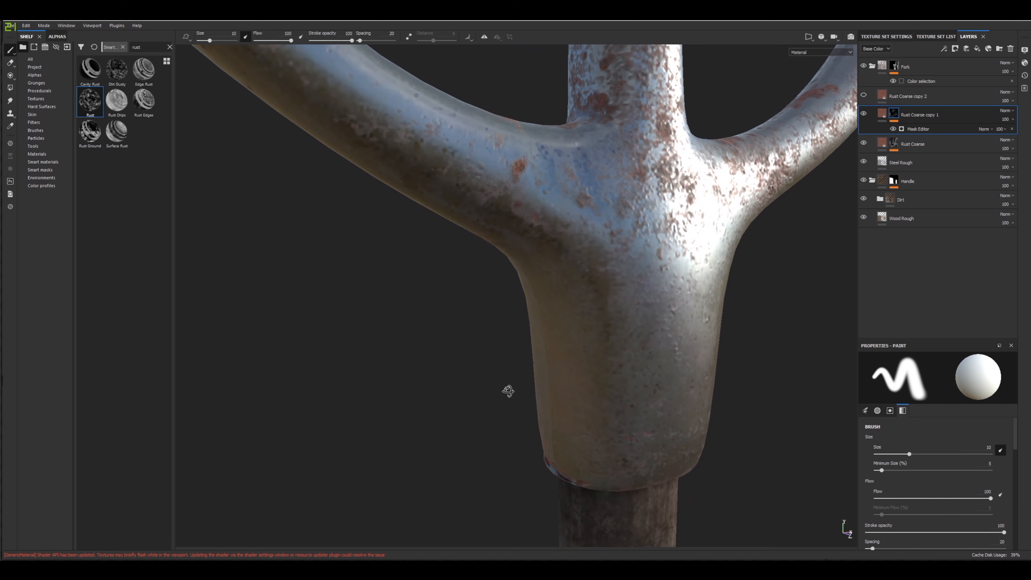
{"action": "left_click_drag", "start_coordinate": [571, 294], "coordinate": [593, 255], "text": "alt"}
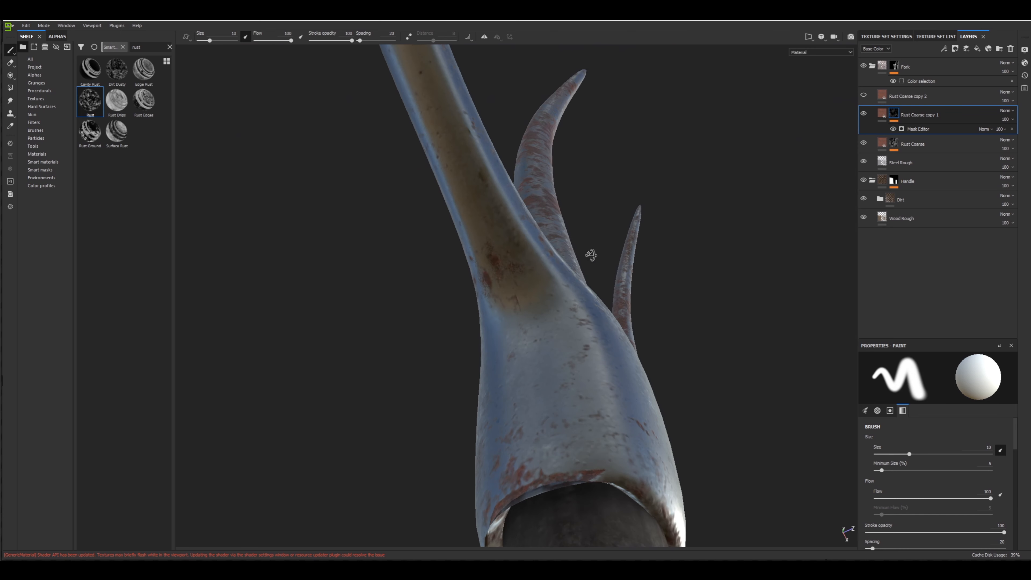
{"action": "mouse_move", "coordinate": [577, 327]}
{"action": "left_mouse_down", "text": "alt"}
{"action": "mouse_move", "coordinate": [580, 290]}
{"action": "mouse_move", "coordinate": [583, 357]}
{"action": "mouse_move", "coordinate": [566, 400]}
{"action": "left_mouse_up", "text": "alt"}
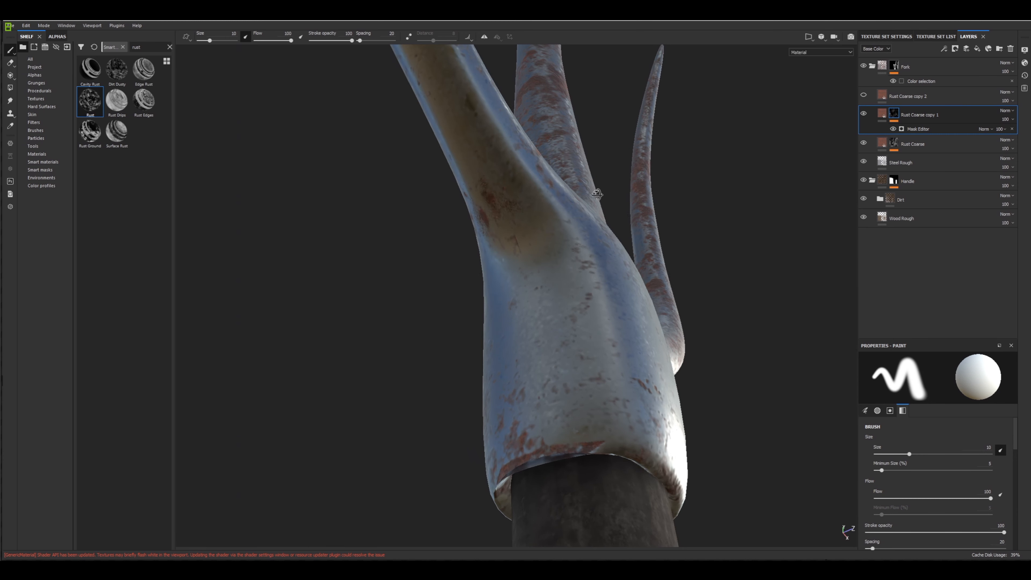
{"action": "mouse_move", "coordinate": [568, 236]}
{"action": "left_mouse_down", "text": "alt"}
{"action": "mouse_move", "coordinate": [525, 220]}
{"action": "mouse_move", "coordinate": [422, 273]}
{"action": "left_mouse_up", "text": "alt"}
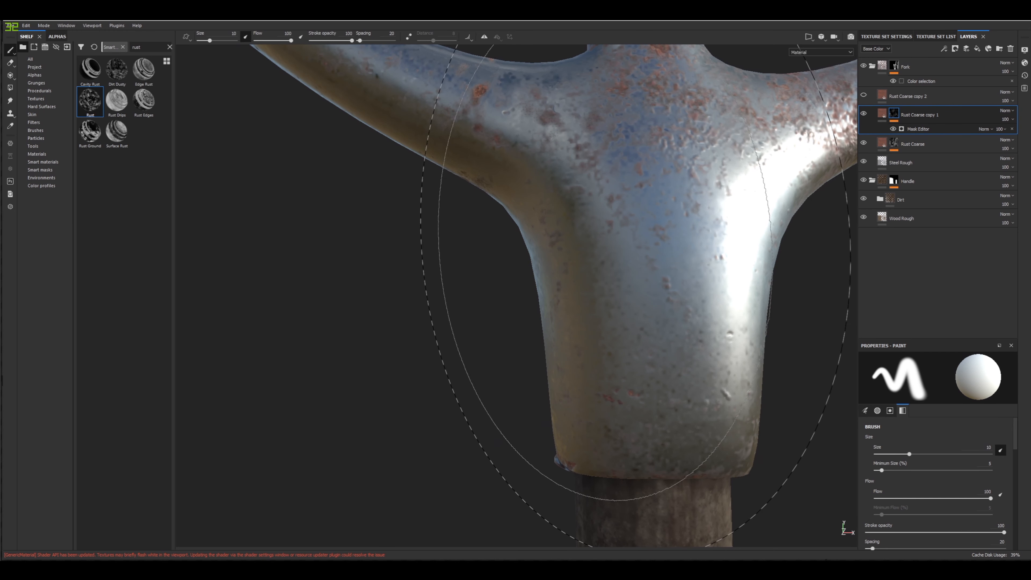
{"action": "middle_click_drag", "start_coordinate": [486, 230], "coordinate": [474, 222], "text": "alt"}
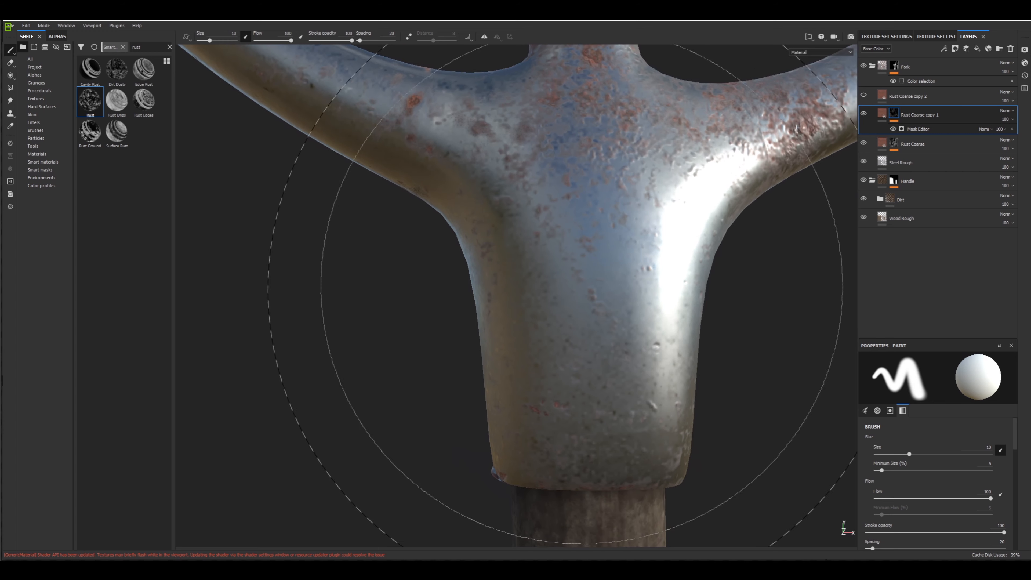
{"action": "mouse_move", "coordinate": [583, 284]}
{"action": "left_mouse_down", "text": "alt"}
{"action": "mouse_move", "coordinate": [502, 230]}
{"action": "mouse_move", "coordinate": [517, 287]}
{"action": "mouse_move", "coordinate": [667, 285]}
{"action": "mouse_move", "coordinate": [605, 289]}
{"action": "left_mouse_up", "text": "alt"}
{"action": "scroll", "coordinate": [616, 292], "scroll_direction": "down", "scroll_amount": 5}
{"action": "scroll", "coordinate": [634, 281], "scroll_direction": "down", "scroll_amount": 3}
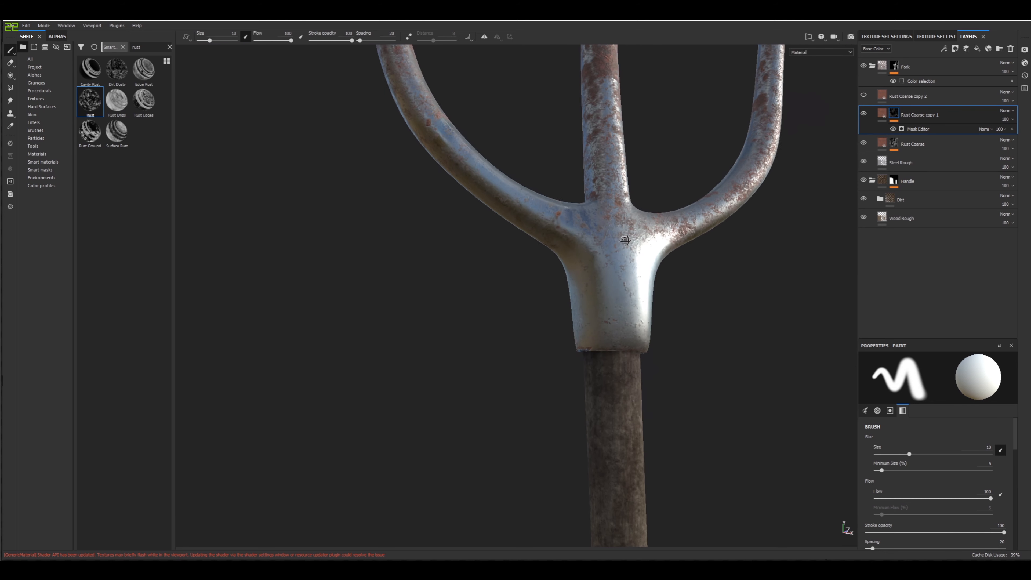
{"action": "scroll", "coordinate": [615, 264], "scroll_direction": "up", "scroll_amount": 2}
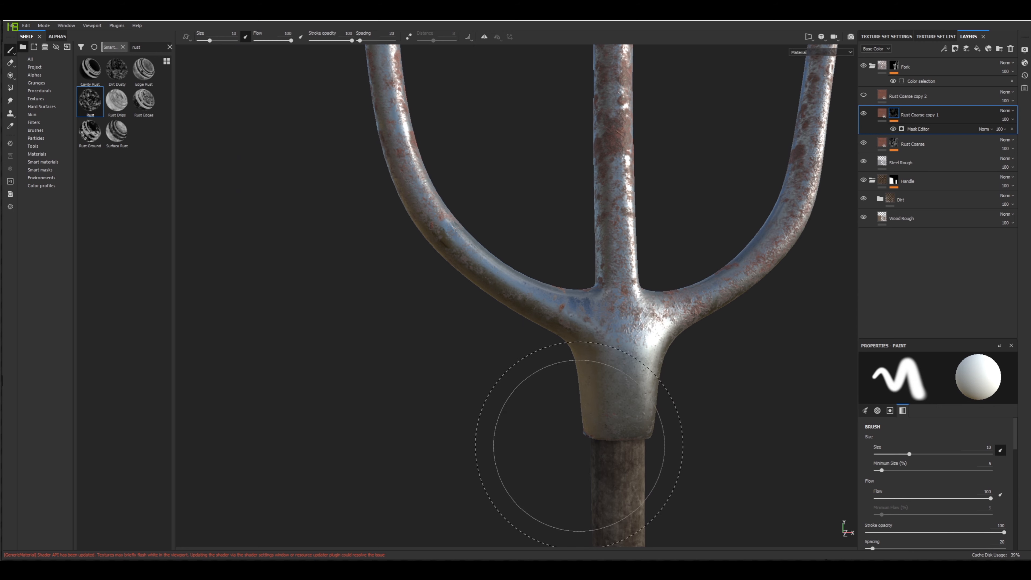
{"action": "scroll", "coordinate": [613, 344], "scroll_direction": "up", "scroll_amount": 2}
{"action": "scroll", "coordinate": [613, 344], "scroll_direction": "down", "scroll_amount": 5}
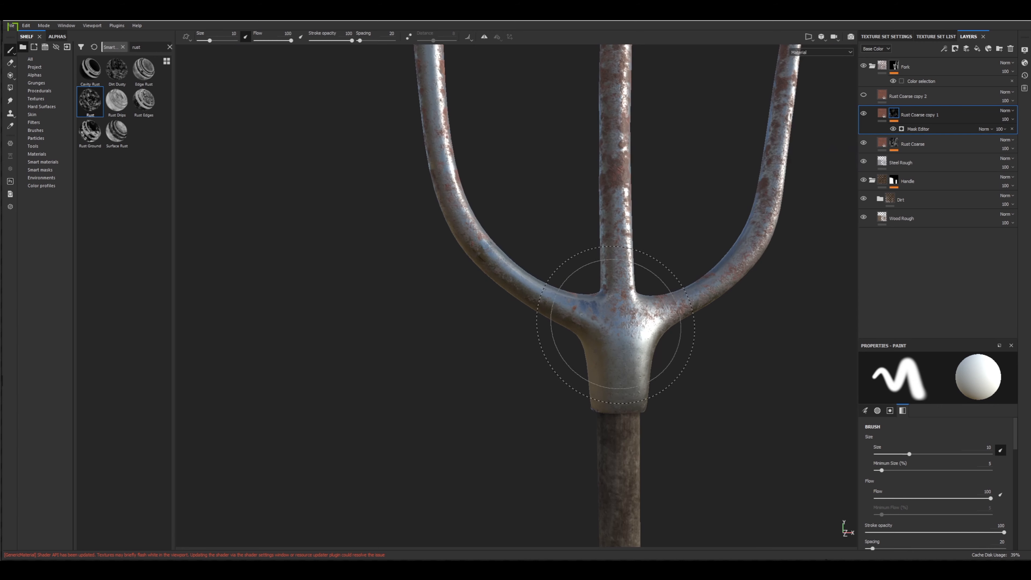
Apply the Dirt Dusty smart mask to the hidden Rust Coarse copy 2 layer and make that layer visible.
{"action": "left_click_drag", "start_coordinate": [585, 348], "coordinate": [569, 347], "text": "alt"}
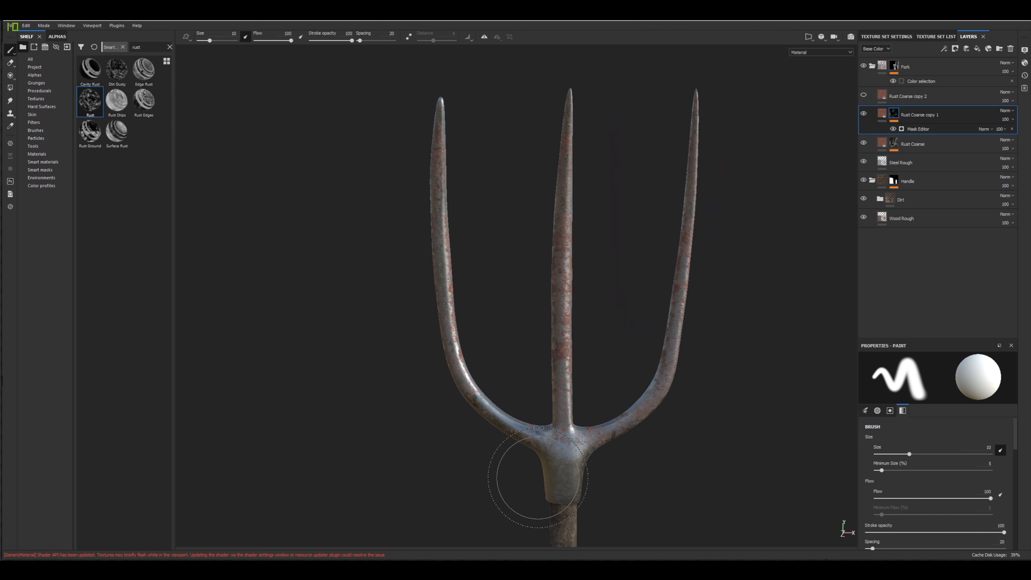
{"action": "scroll", "coordinate": [537, 477], "scroll_direction": "up", "scroll_amount": 4}
{"action": "scroll", "coordinate": [534, 451], "scroll_direction": "down", "scroll_amount": 3}
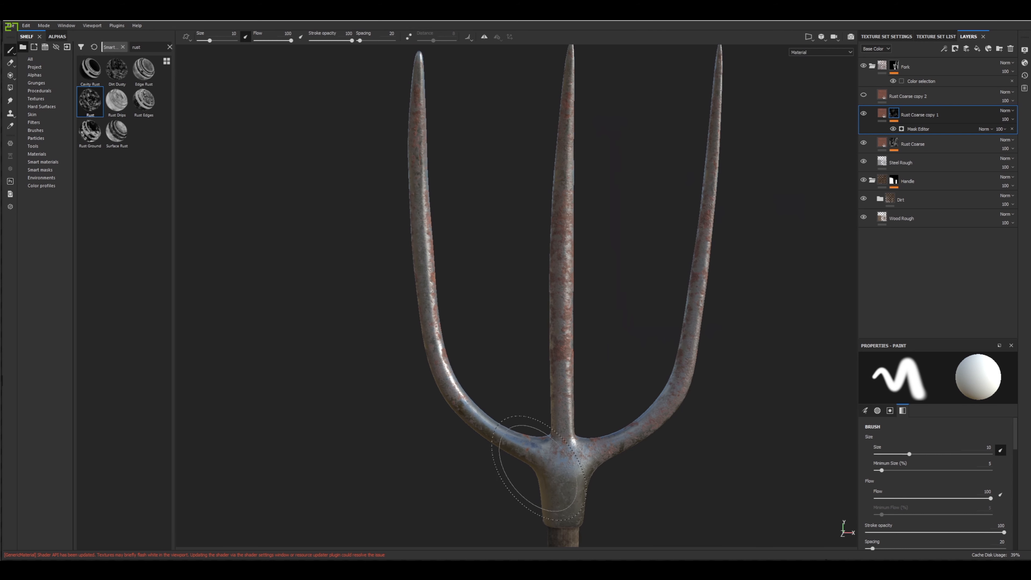
{"action": "mouse_move", "coordinate": [552, 403]}
{"action": "left_mouse_down", "text": "alt"}
{"action": "mouse_move", "coordinate": [553, 368]}
{"action": "mouse_move", "coordinate": [553, 379]}
{"action": "left_mouse_up", "text": "alt"}
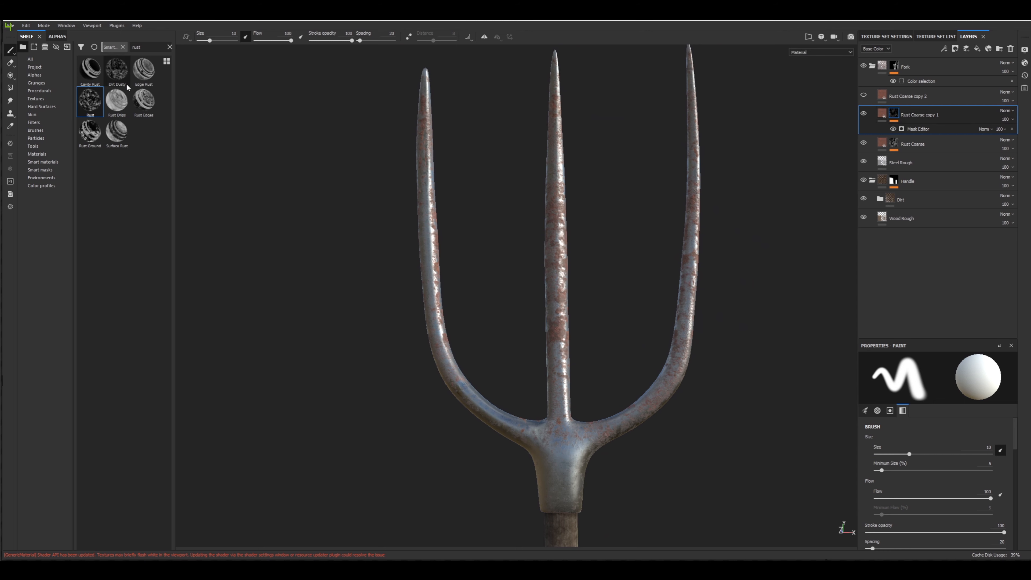
{"action": "left_click_drag", "start_coordinate": [124, 73], "coordinate": [886, 100]}
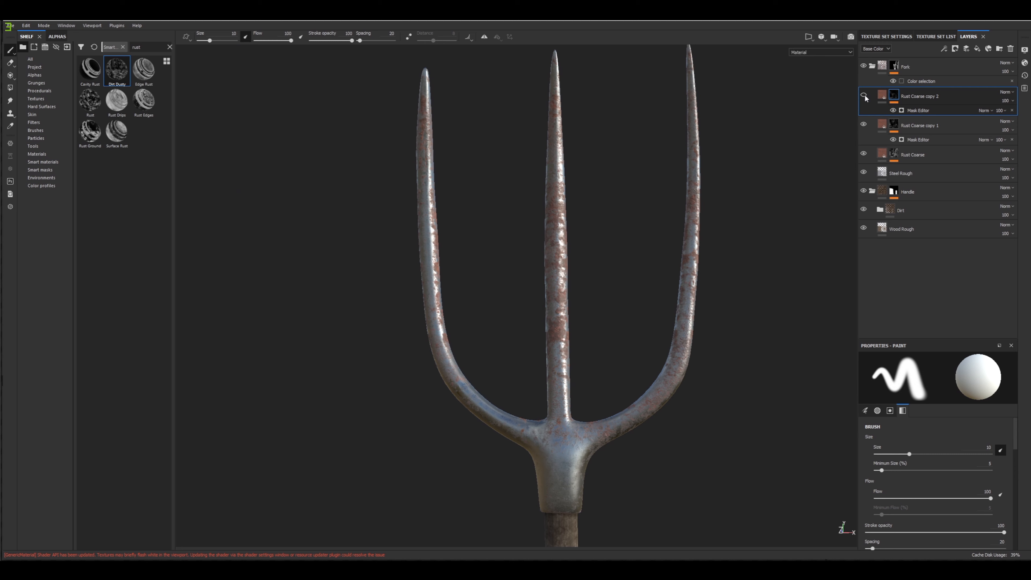
{"action": "scroll", "coordinate": [512, 430], "scroll_direction": "up", "scroll_amount": 4}
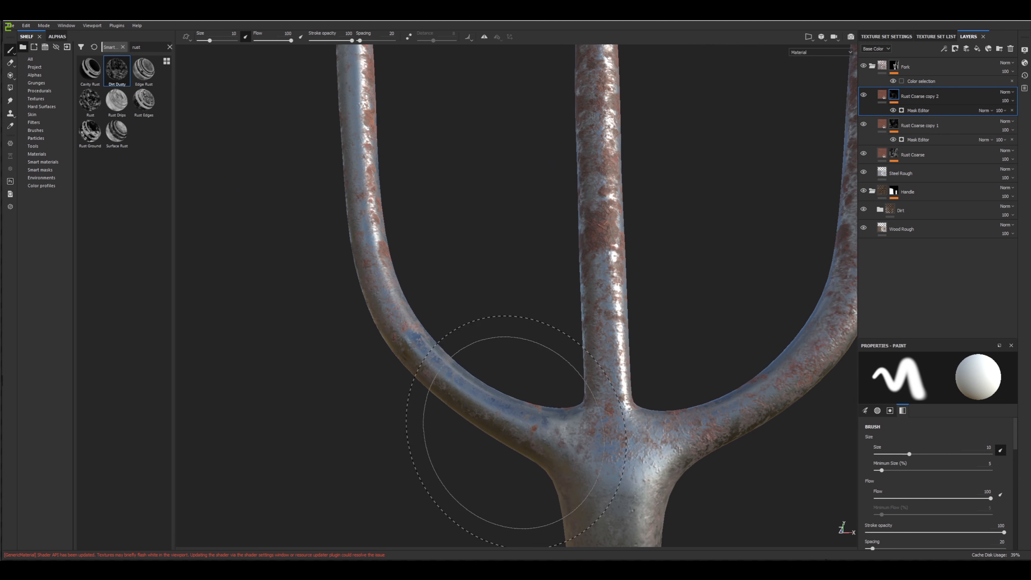
{"action": "scroll", "coordinate": [512, 431], "scroll_direction": "down", "scroll_amount": 3}
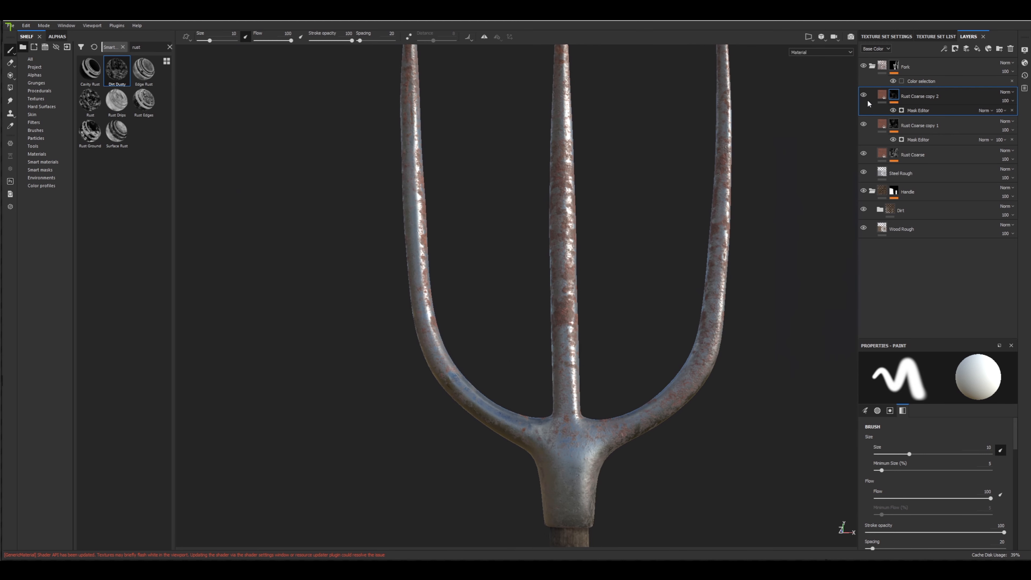
Isolate Rust Coarse copy 2 by hiding the other two rust layers, compare it shown and hidden, and restore all rust layers.
{"action": "left_click", "coordinate": [864, 124]}
{"action": "left_click", "coordinate": [864, 154]}
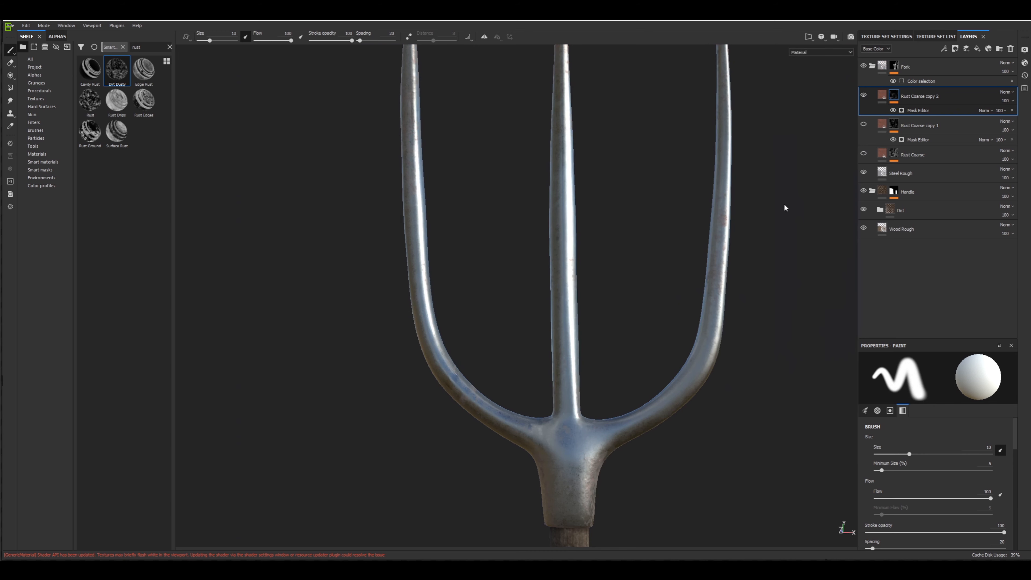
{"action": "scroll", "coordinate": [512, 430], "scroll_direction": "up", "scroll_amount": 8}
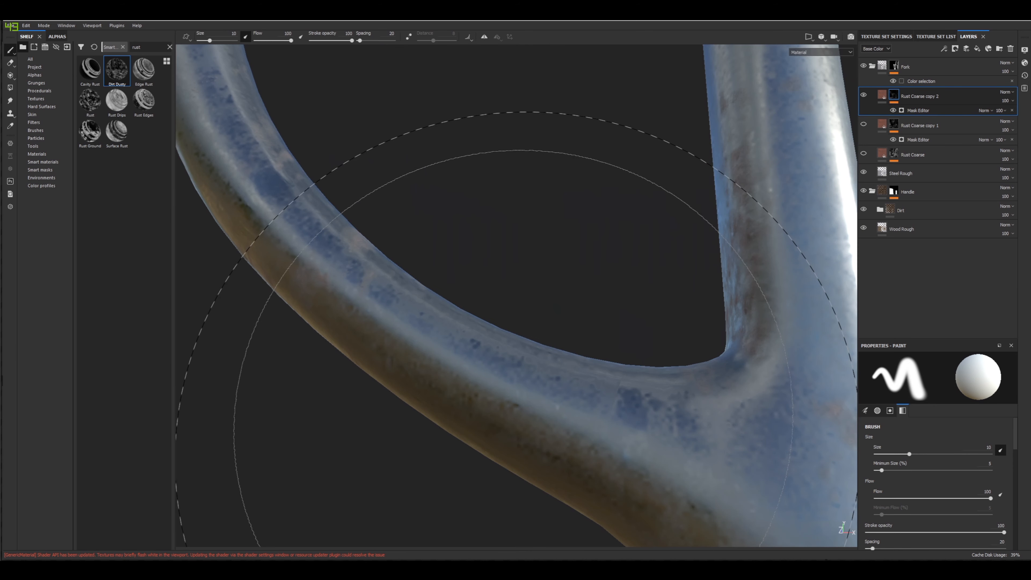
{"action": "left_click", "coordinate": [864, 95]}
{"action": "left_click", "coordinate": [865, 96]}
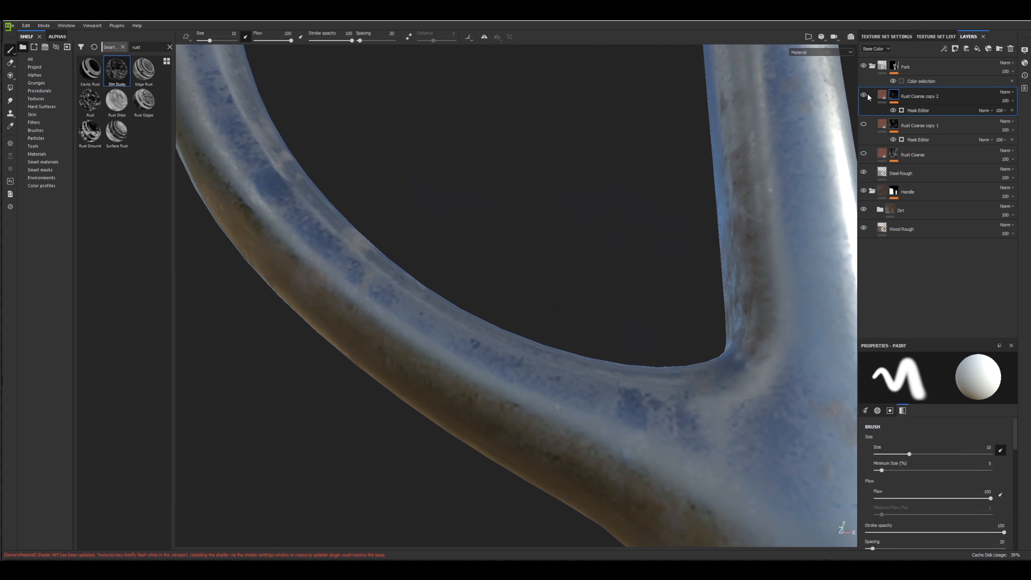
{"action": "left_click", "coordinate": [867, 96]}
{"action": "left_click", "coordinate": [866, 96]}
{"action": "left_click", "coordinate": [864, 126]}
{"action": "scroll", "coordinate": [544, 289], "scroll_direction": "down", "scroll_amount": 10}
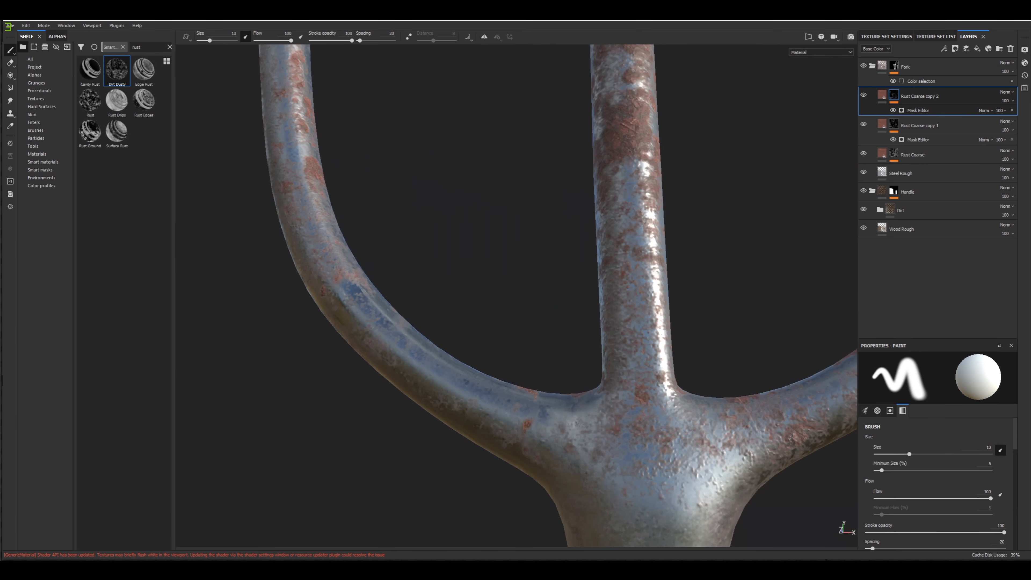
{"action": "scroll", "coordinate": [619, 278], "scroll_direction": "down", "scroll_amount": 6}
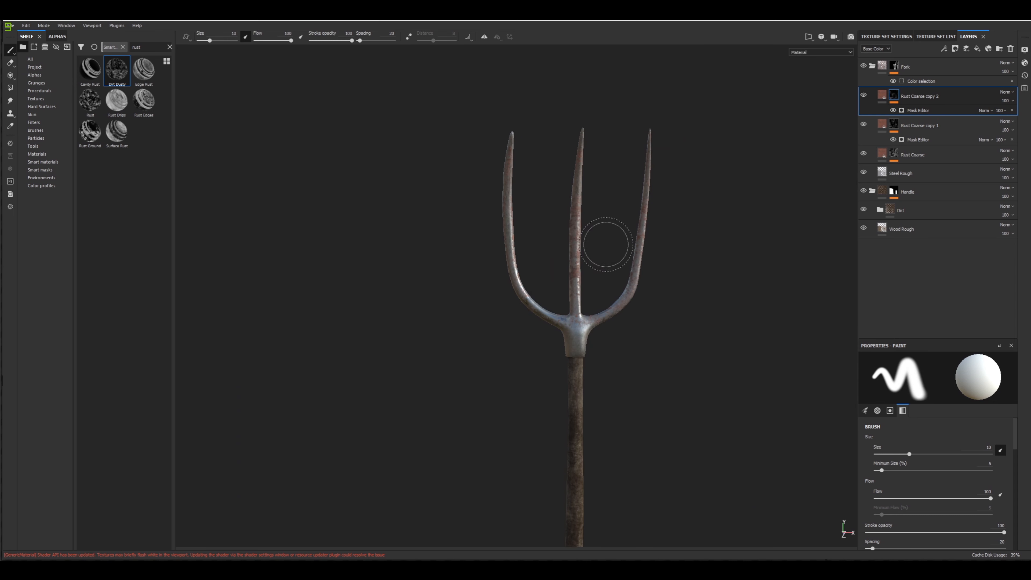
{"action": "left_click_drag", "start_coordinate": [604, 242], "coordinate": [594, 271], "text": "alt"}
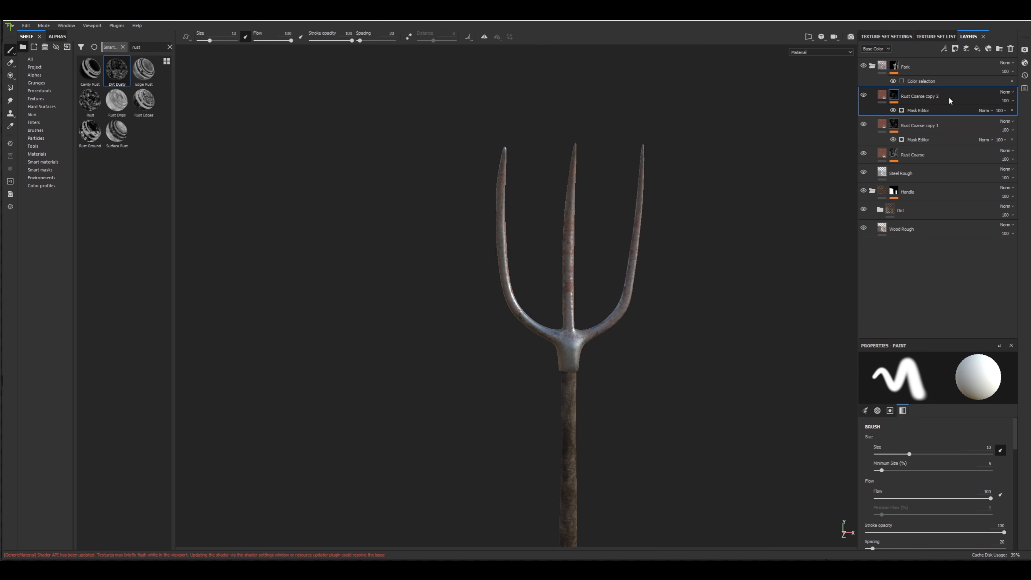
Add the Dirt smart material to the Fork folder and place it above the rust layers.
{"action": "left_click", "coordinate": [872, 67]}
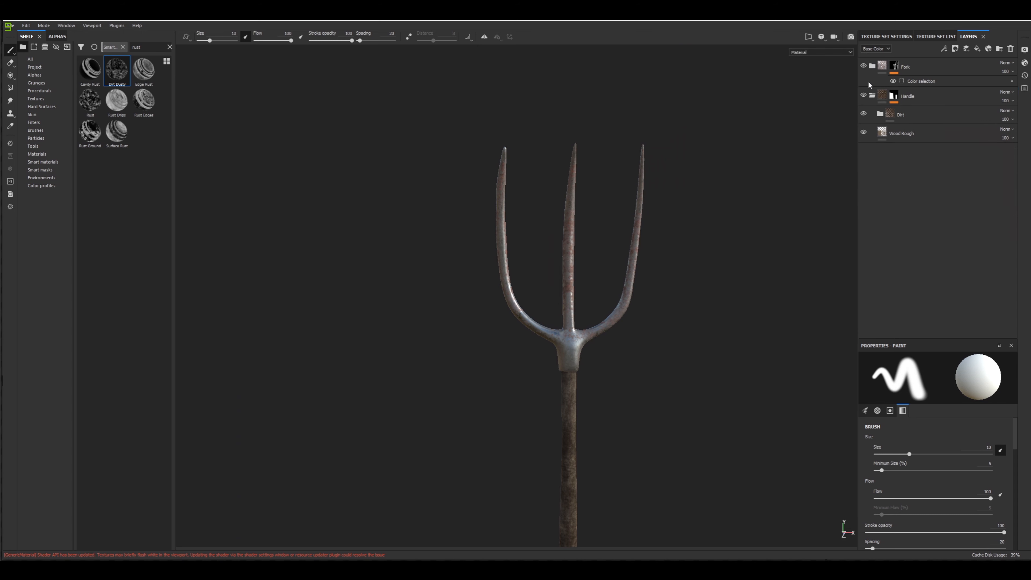
{"action": "left_click", "coordinate": [49, 161]}
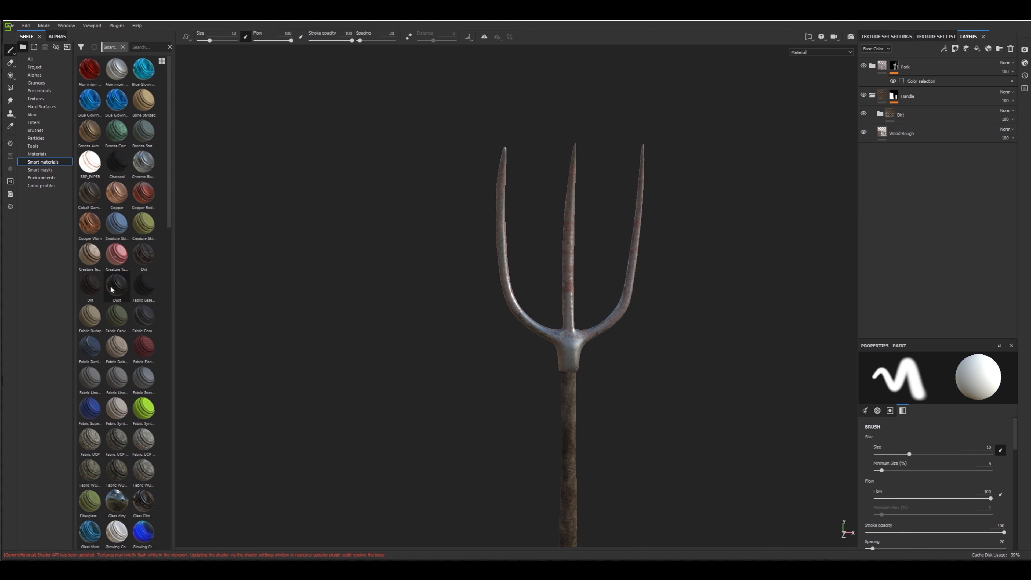
{"action": "left_click", "coordinate": [94, 288]}
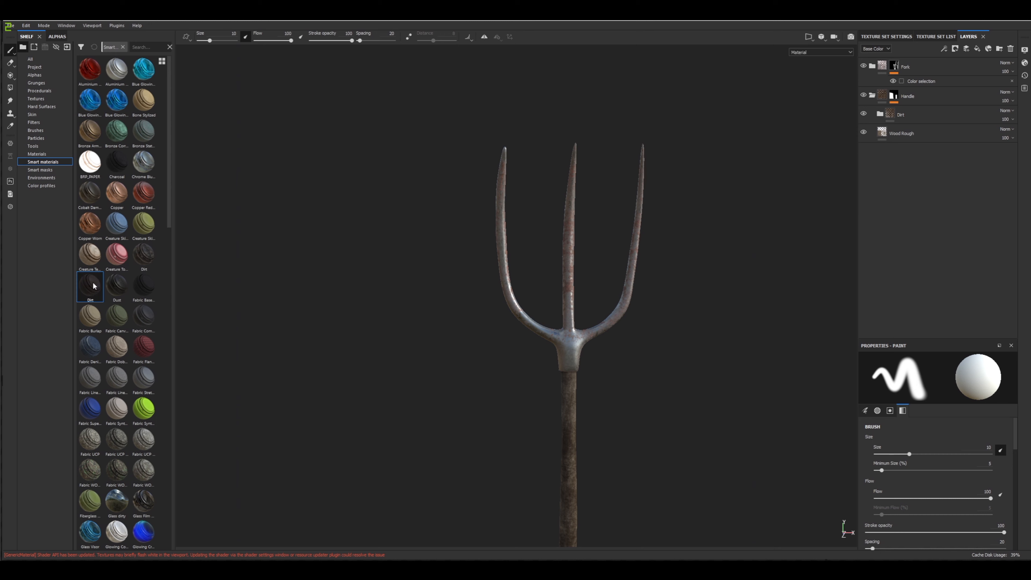
{"action": "left_click_drag", "start_coordinate": [94, 286], "coordinate": [909, 68]}
{"action": "left_click", "coordinate": [873, 66]}
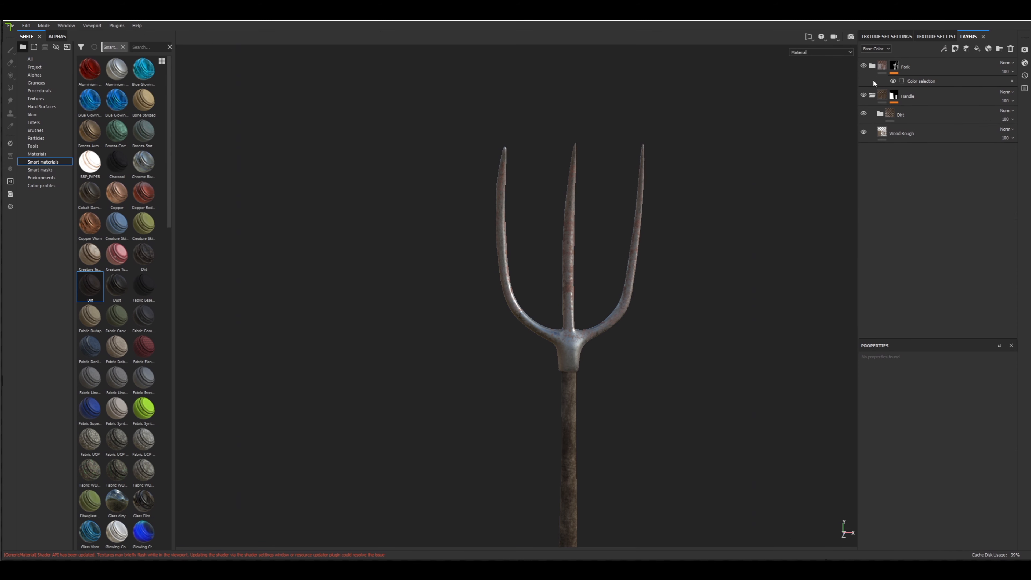
{"action": "left_click", "coordinate": [872, 66]}
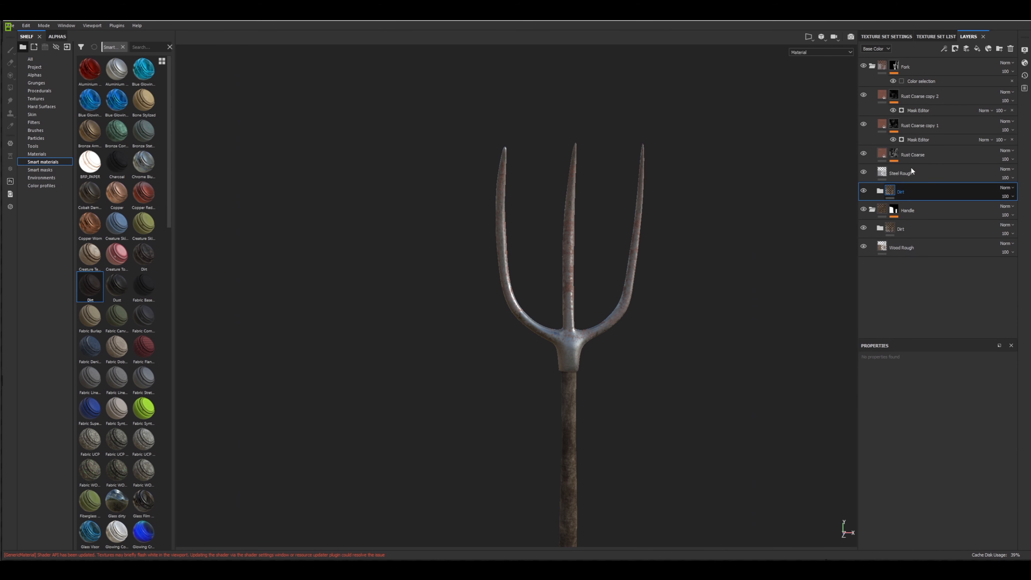
{"action": "left_click_drag", "start_coordinate": [912, 171], "coordinate": [912, 89]}
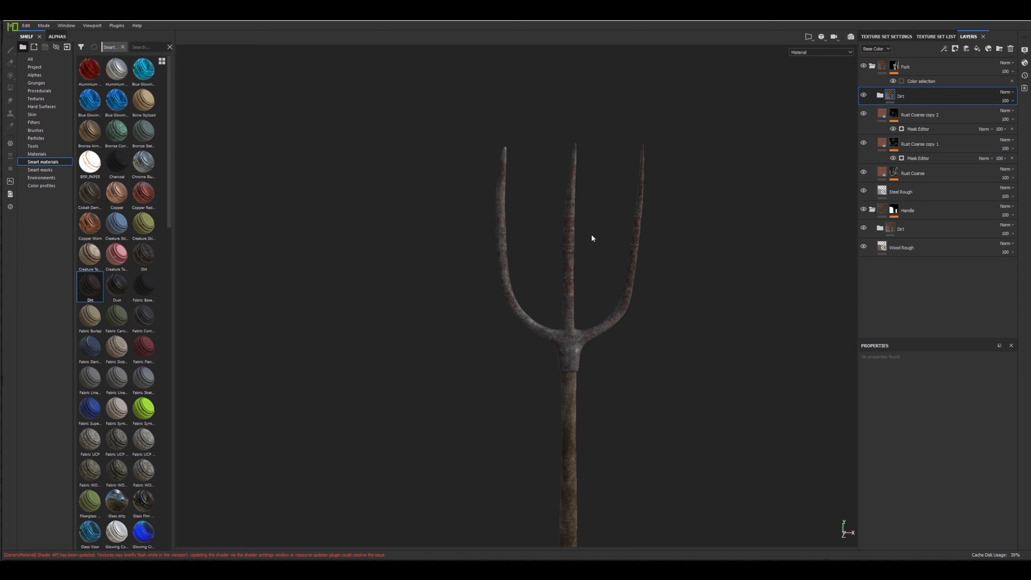
Examine the dirt on the tines from several angles and compare it with the wooden handle along its length.
{"action": "scroll", "coordinate": [592, 238], "scroll_direction": "up", "scroll_amount": 4}
{"action": "left_click_drag", "start_coordinate": [583, 225], "coordinate": [554, 200], "text": "alt"}
{"action": "middle_click_drag", "start_coordinate": [598, 352], "coordinate": [600, 363], "text": "alt"}
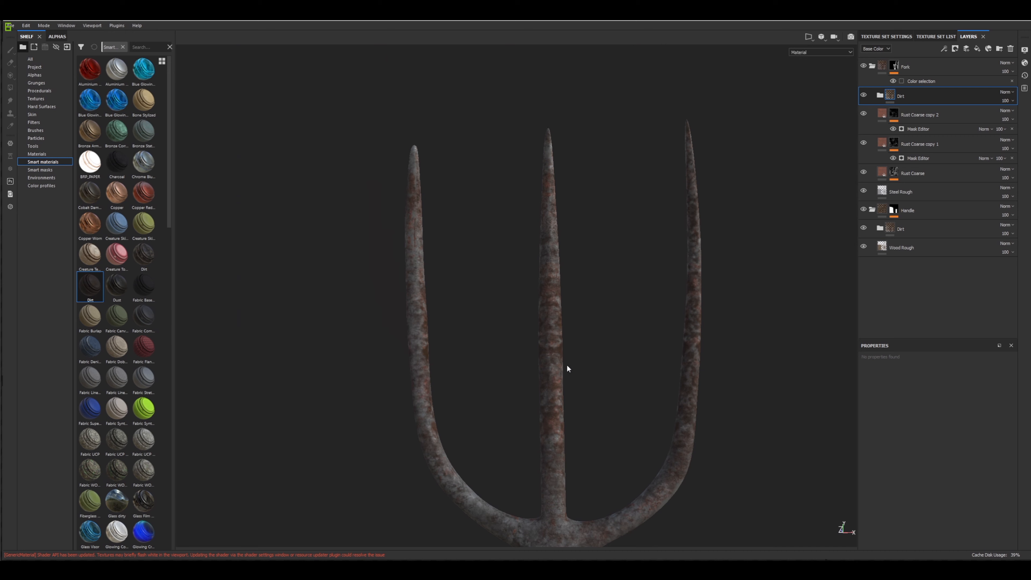
{"action": "left_click_drag", "start_coordinate": [568, 369], "coordinate": [426, 309], "text": "alt"}
{"action": "key", "text": "f"}
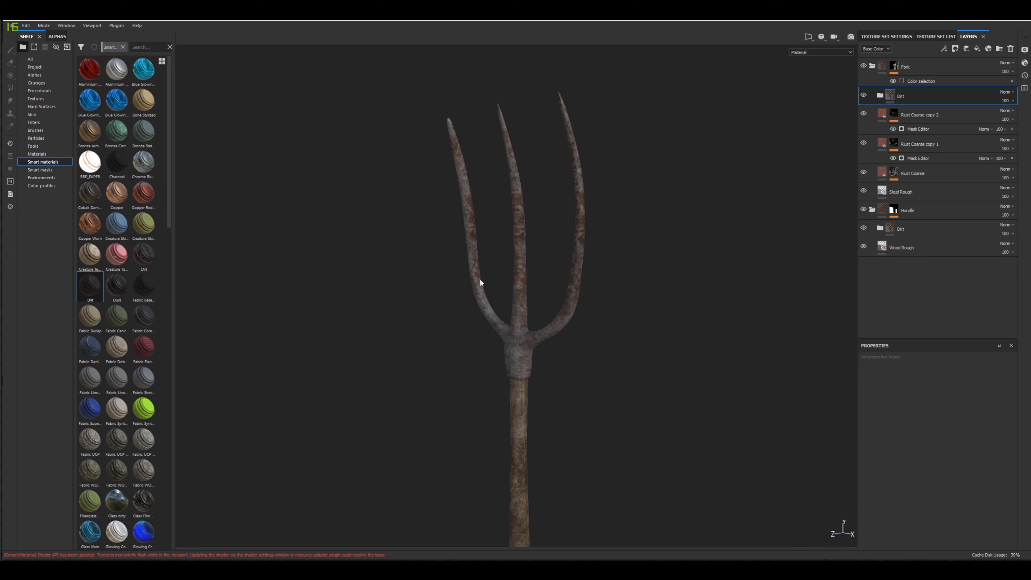
{"action": "right_click_drag", "start_coordinate": [480, 280], "coordinate": [521, 391], "text": "alt"}
{"action": "middle_click_drag", "start_coordinate": [520, 392], "coordinate": [524, 255], "text": "alt"}
{"action": "middle_click_drag", "start_coordinate": [506, 339], "coordinate": [545, 277], "text": "alt"}
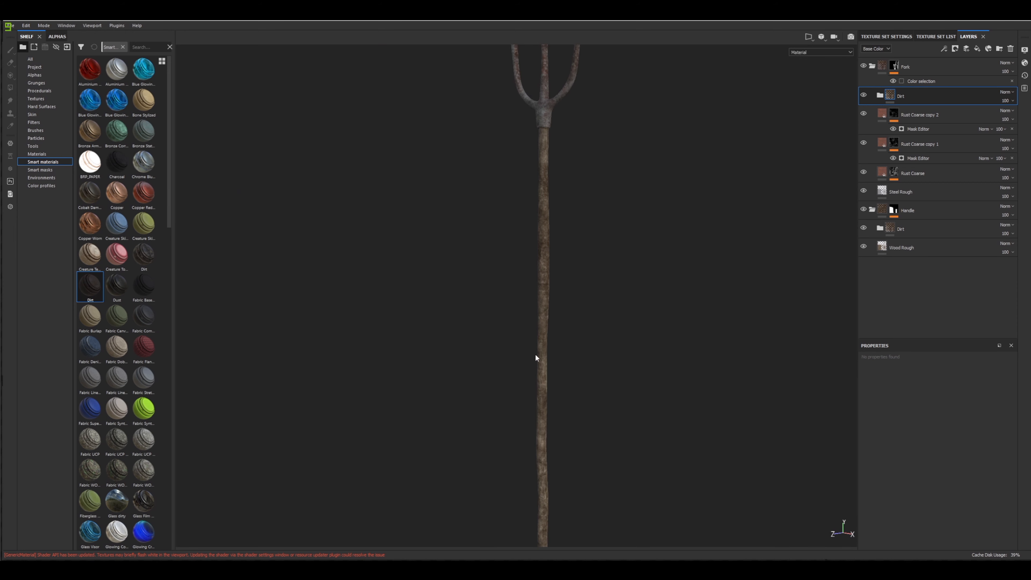
{"action": "middle_click_drag", "start_coordinate": [535, 357], "coordinate": [553, 317], "text": "alt"}
{"action": "left_click_drag", "start_coordinate": [559, 303], "coordinate": [587, 290], "text": "alt"}
{"action": "right_click_drag", "start_coordinate": [597, 292], "coordinate": [591, 297], "text": "alt"}
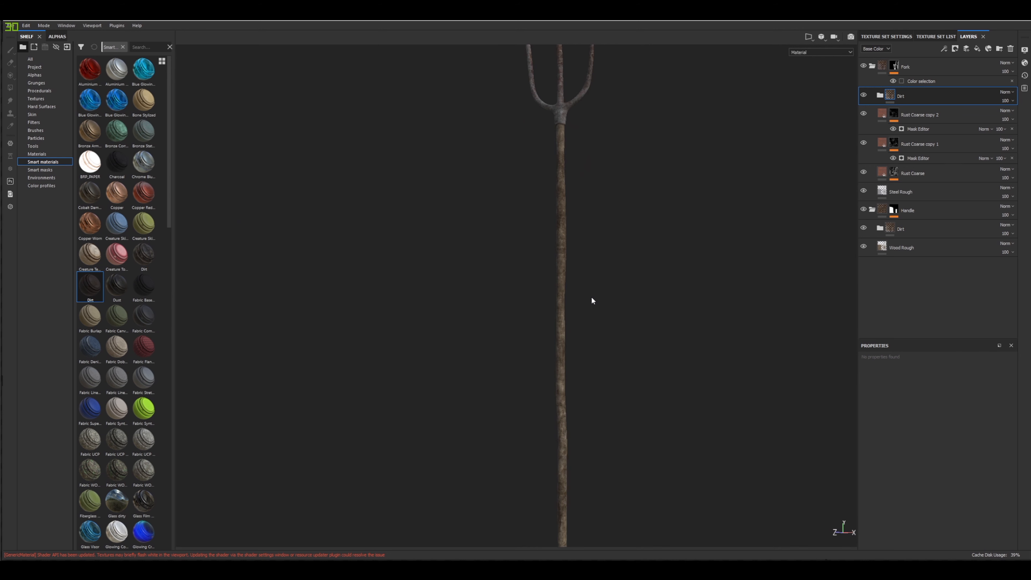
Examine the dirt and rust blend around the tine junction and handle socket, from the whole fork to close up.
{"action": "scroll", "coordinate": [592, 296], "scroll_direction": "down", "scroll_amount": 3}
{"action": "left_click_drag", "start_coordinate": [575, 199], "coordinate": [575, 234], "text": "alt"}
{"action": "middle_click_drag", "start_coordinate": [575, 235], "coordinate": [621, 285], "text": "alt"}
{"action": "right_click_drag", "start_coordinate": [622, 286], "coordinate": [582, 244], "text": "alt"}
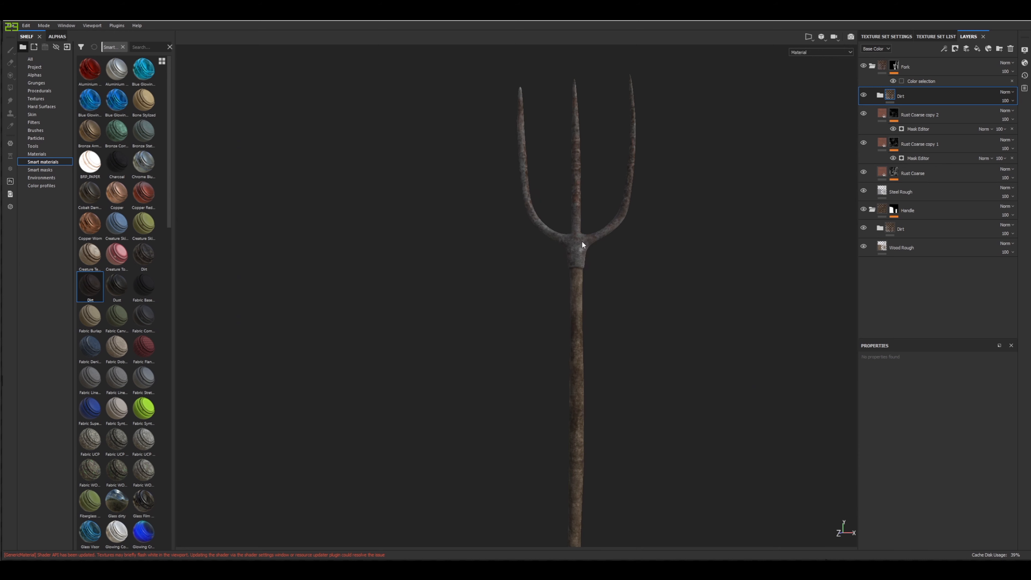
{"action": "scroll", "coordinate": [582, 241], "scroll_direction": "up", "scroll_amount": 2}
{"action": "middle_click_drag", "start_coordinate": [571, 218], "coordinate": [577, 269], "text": "alt"}
{"action": "left_click_drag", "start_coordinate": [578, 270], "coordinate": [543, 271], "text": "alt"}
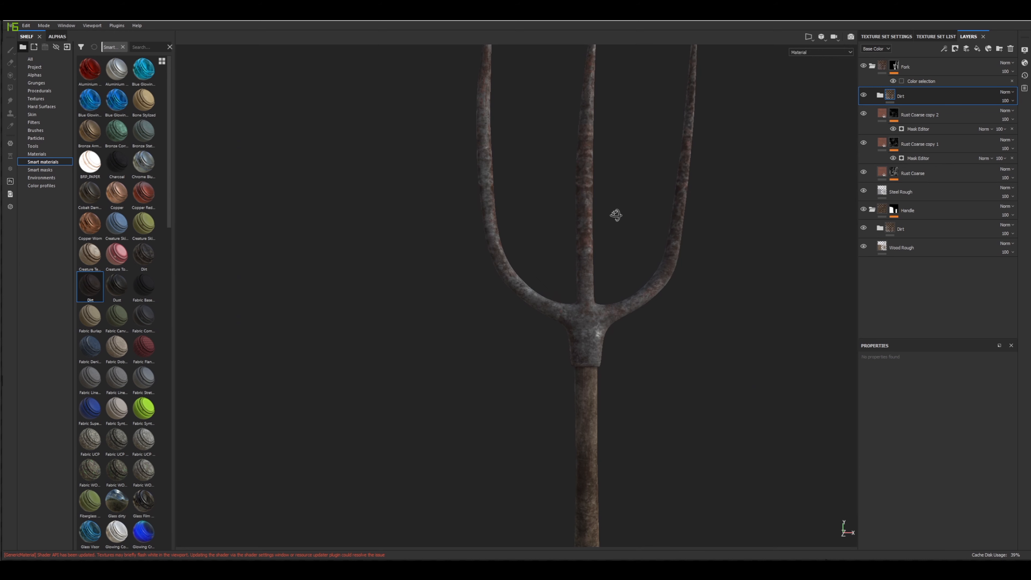
{"action": "middle_click_drag", "start_coordinate": [614, 214], "coordinate": [597, 356], "text": "alt"}
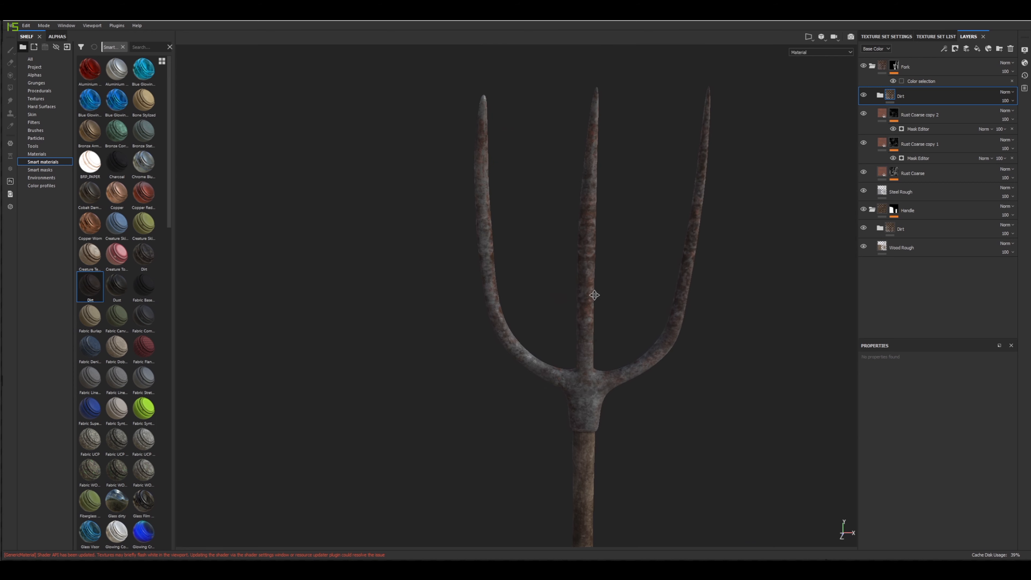
{"action": "scroll", "coordinate": [594, 295], "scroll_direction": "up", "scroll_amount": 3}
{"action": "scroll", "coordinate": [587, 299], "scroll_direction": "down", "scroll_amount": 4}
{"action": "scroll", "coordinate": [587, 299], "scroll_direction": "up", "scroll_amount": 4}
{"action": "scroll", "coordinate": [584, 304], "scroll_direction": "up", "scroll_amount": 3}
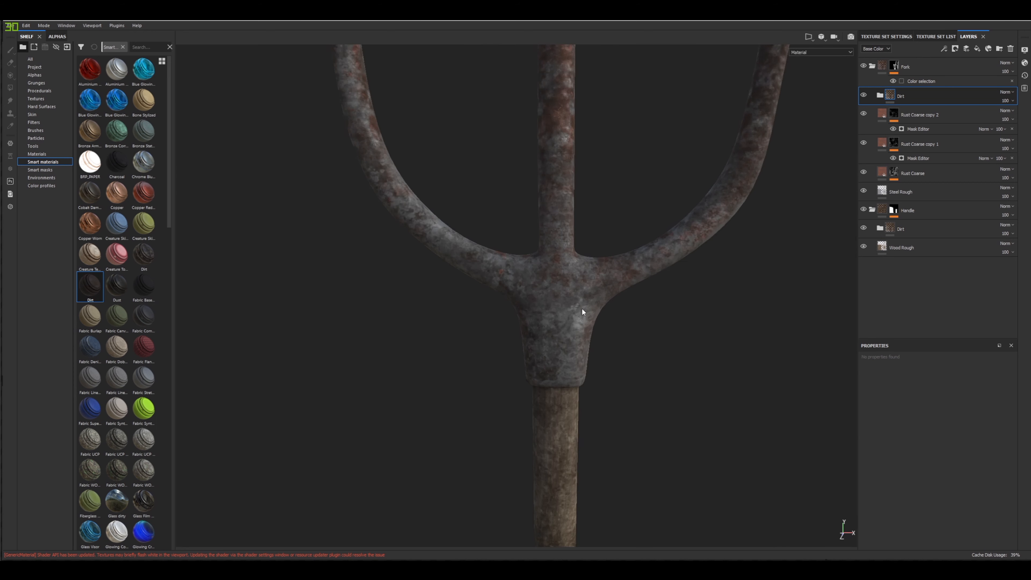
{"action": "scroll", "coordinate": [582, 311], "scroll_direction": "up", "scroll_amount": 4}
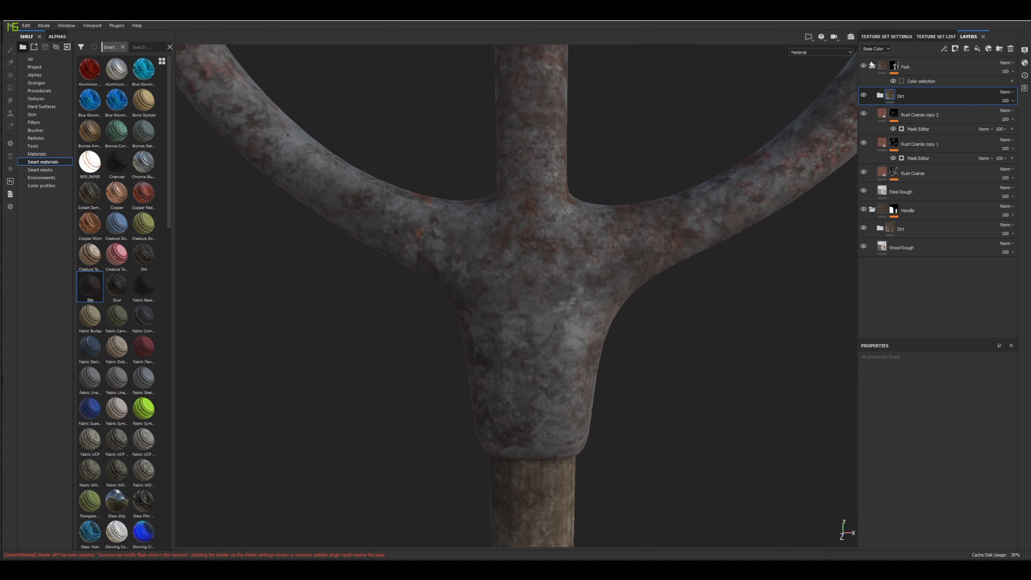
Collapse the Handle folder and add an empty paint layer above the Dirt group in the Fork folder.
{"action": "left_click", "coordinate": [872, 66]}
{"action": "left_click", "coordinate": [871, 96]}
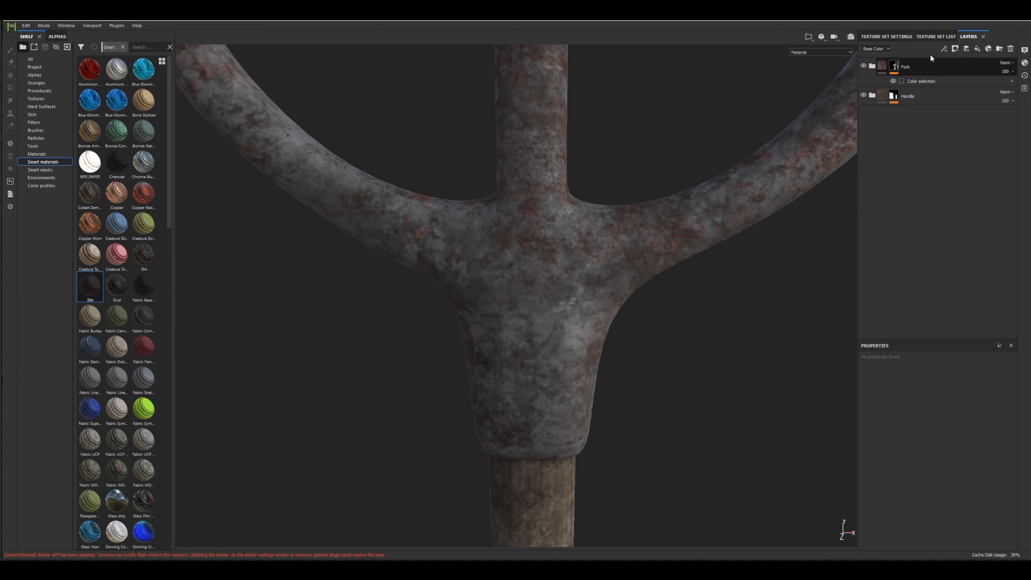
{"action": "left_click", "coordinate": [967, 49]}
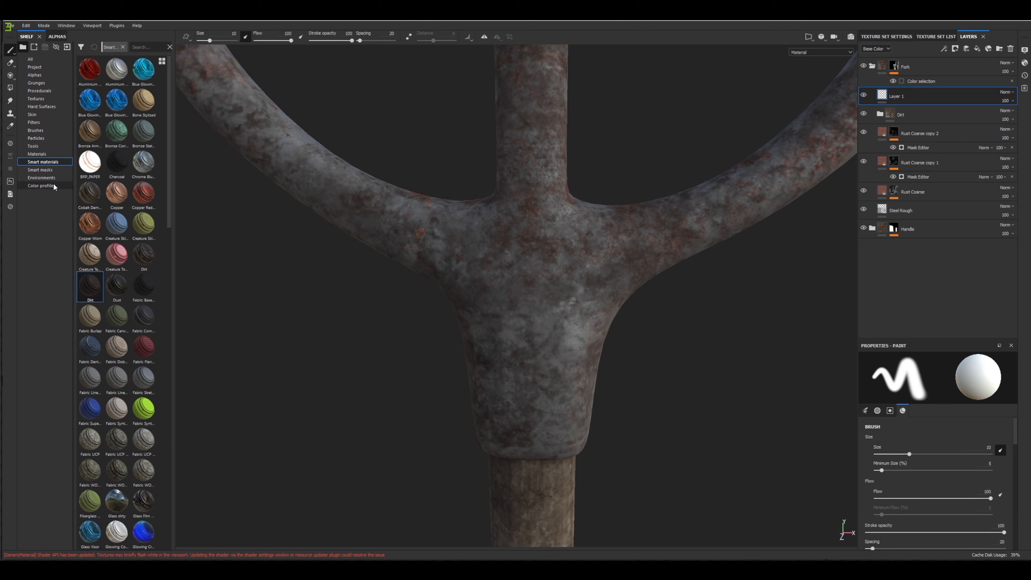
Choose the Nail tool preset for painting on the new layer and review its brush and alpha settings.
{"action": "left_click", "coordinate": [42, 132]}
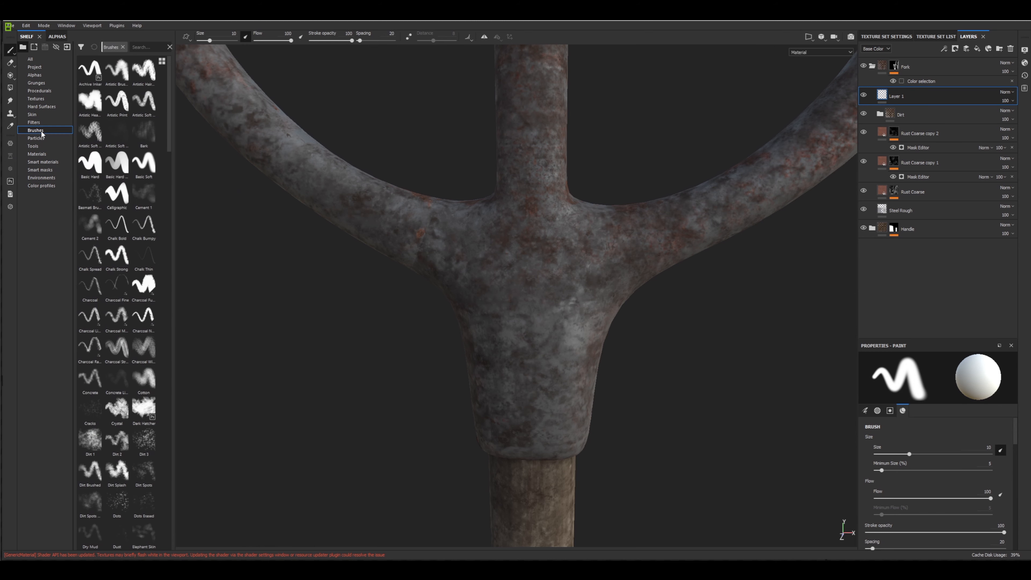
{"action": "left_click", "coordinate": [39, 145]}
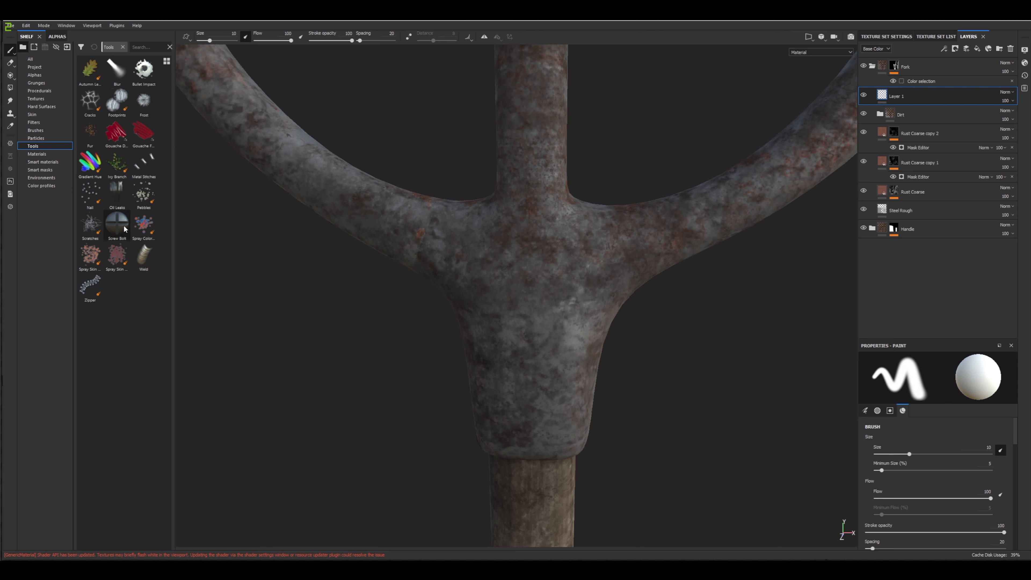
{"action": "left_click", "coordinate": [90, 200]}
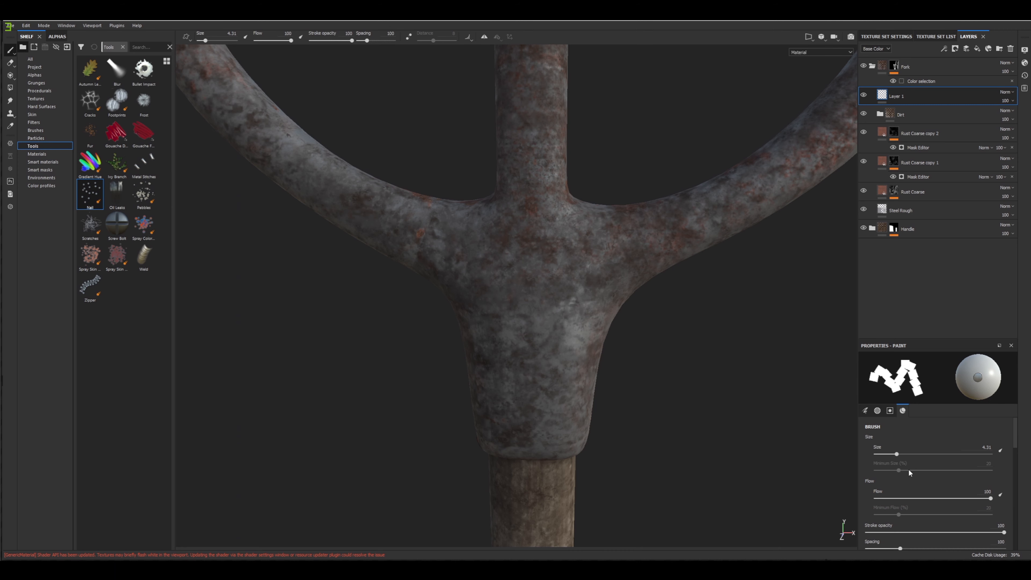
{"action": "scroll", "coordinate": [908, 469], "scroll_direction": "down", "scroll_amount": 6}
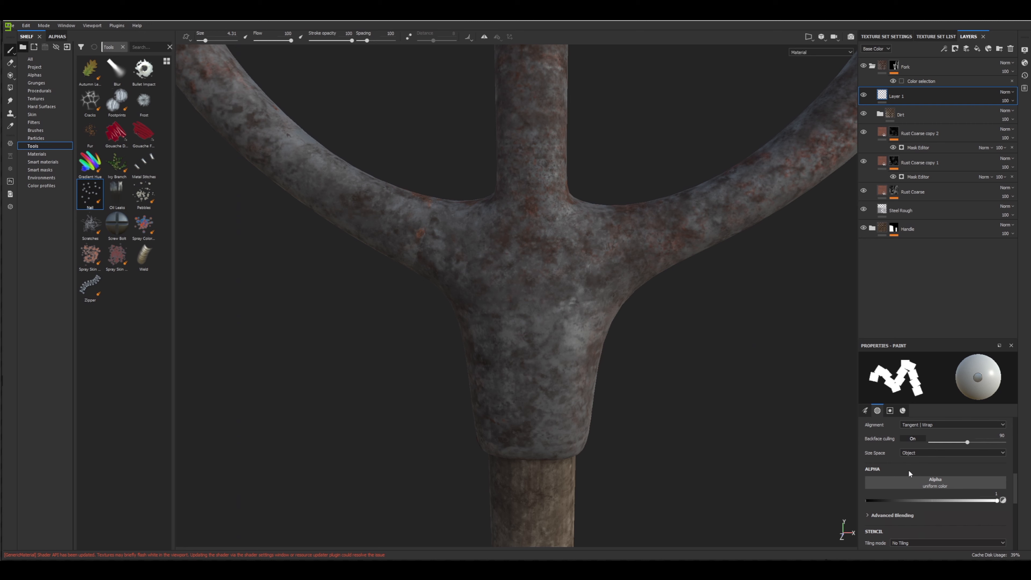
{"action": "scroll", "coordinate": [907, 475], "scroll_direction": "up", "scroll_amount": 5}
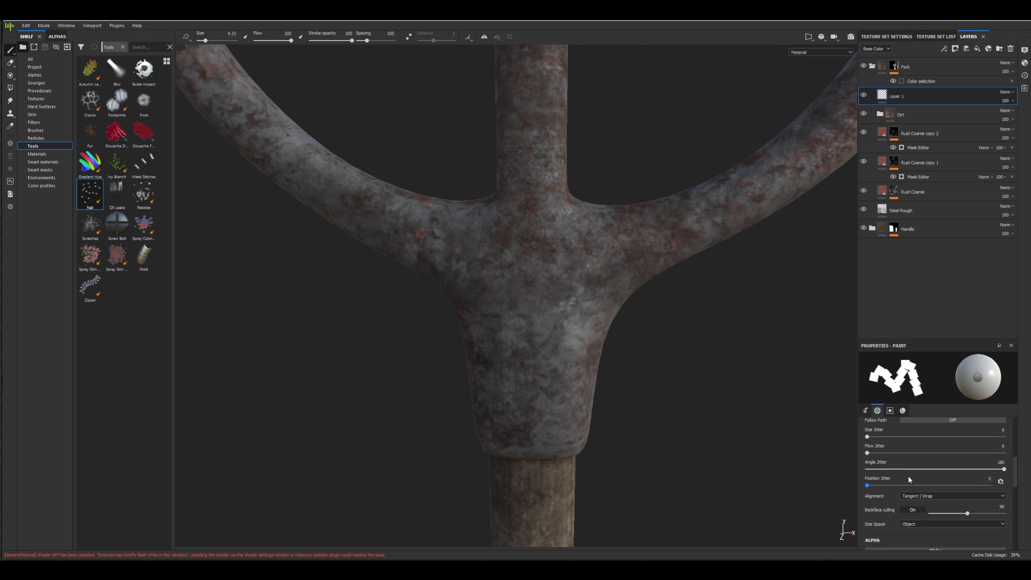
{"action": "scroll", "coordinate": [906, 478], "scroll_direction": "up", "scroll_amount": 2}
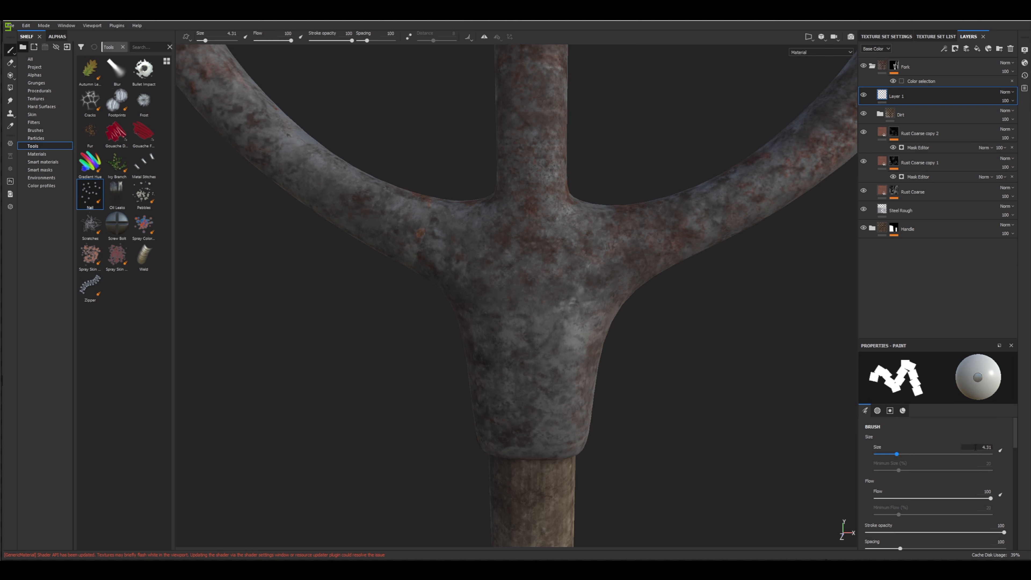
Undo a trial nail stamped on the front of the fork socket and set the brush size to 2.
{"action": "left_click", "coordinate": [557, 312]}
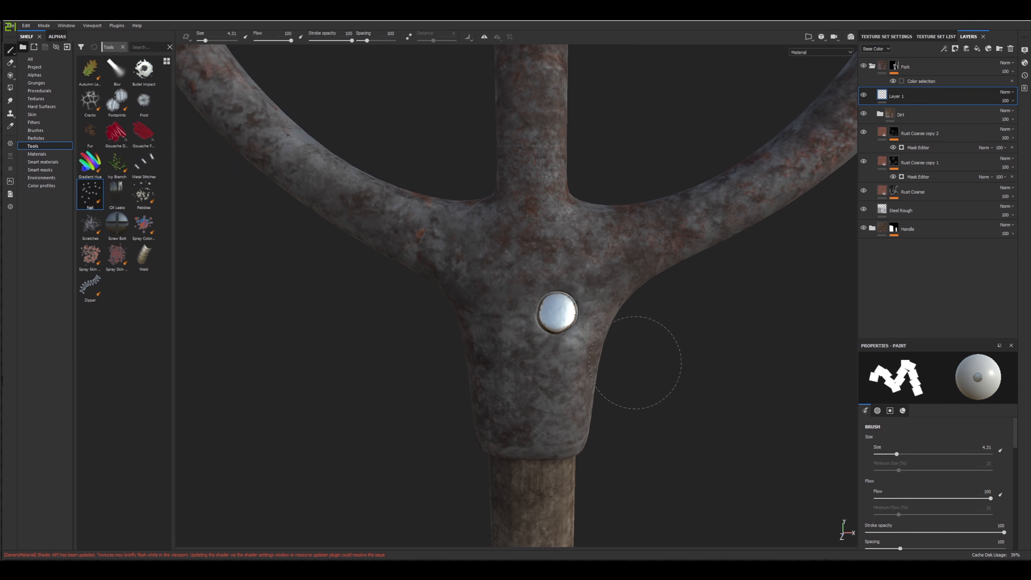
{"action": "key", "text": "ctrl+z"}
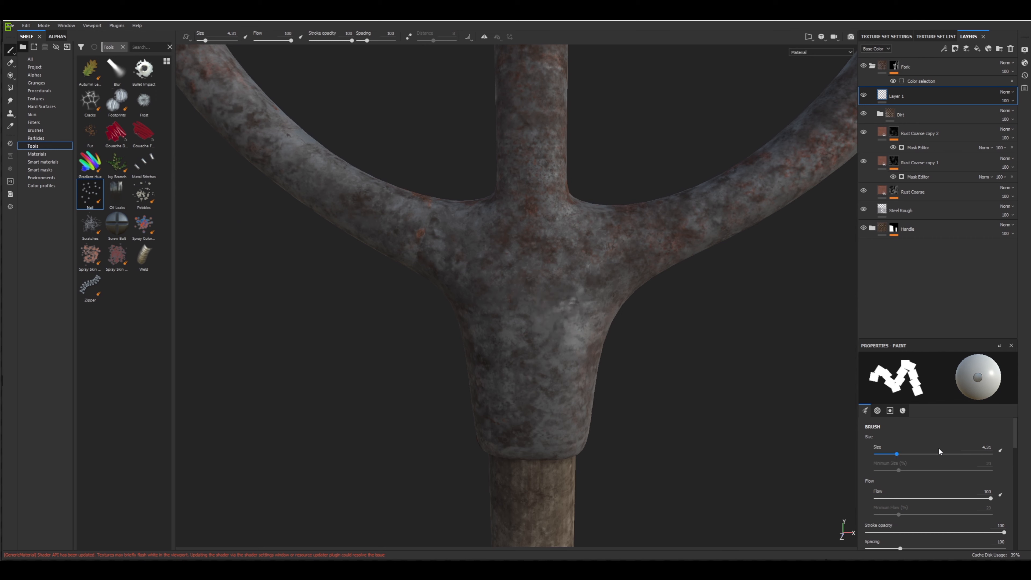
{"action": "left_click", "coordinate": [968, 447]}
{"action": "type", "text": "2"}
{"action": "key", "text": "Return"}
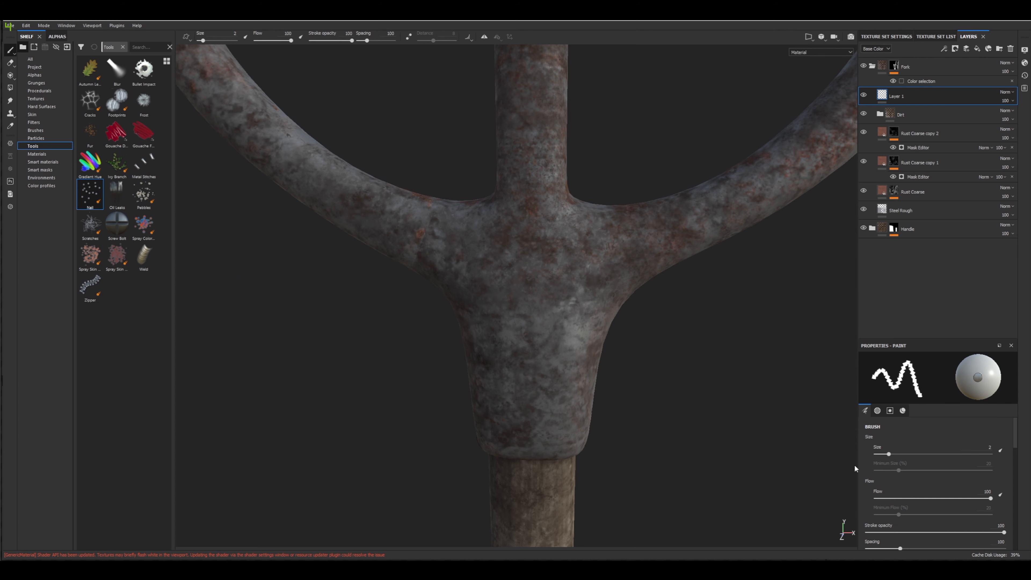
Try a single size 2 nail on the socket's front and another on its narrow side, undoing each one.
{"action": "left_click", "coordinate": [536, 312]}
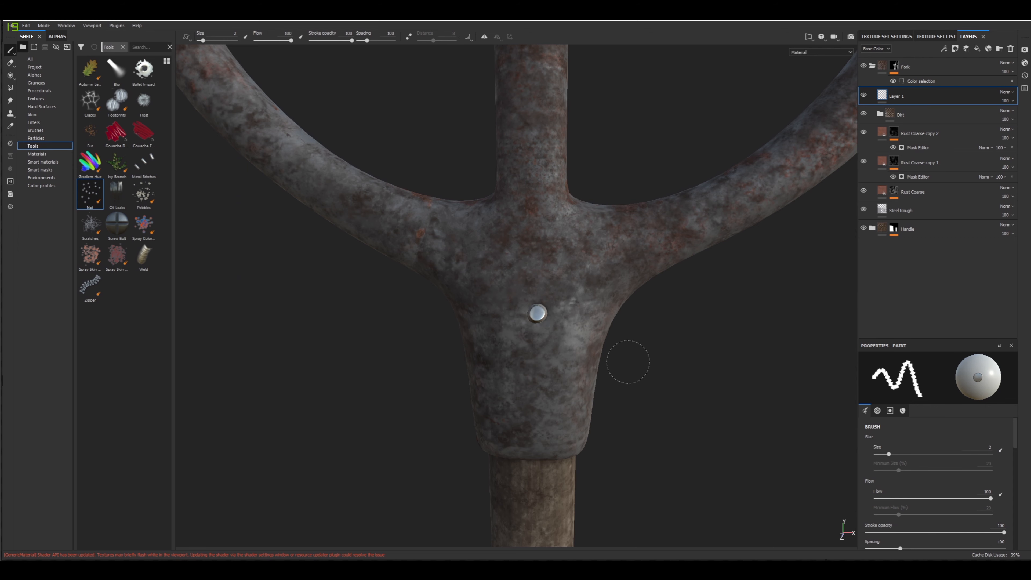
{"action": "key", "text": "ctrl+z"}
{"action": "left_click_drag", "start_coordinate": [621, 332], "coordinate": [532, 313], "text": "alt"}
{"action": "middle_click_drag", "start_coordinate": [581, 358], "coordinate": [503, 327], "text": "alt"}
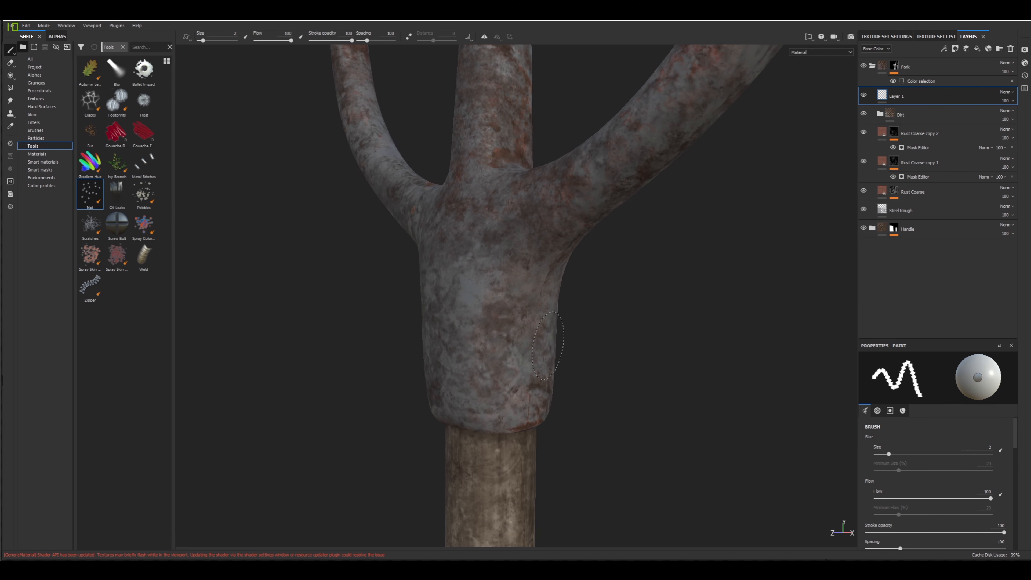
{"action": "left_click_drag", "start_coordinate": [548, 346], "coordinate": [508, 357], "text": "alt"}
{"action": "left_click", "coordinate": [520, 369]}
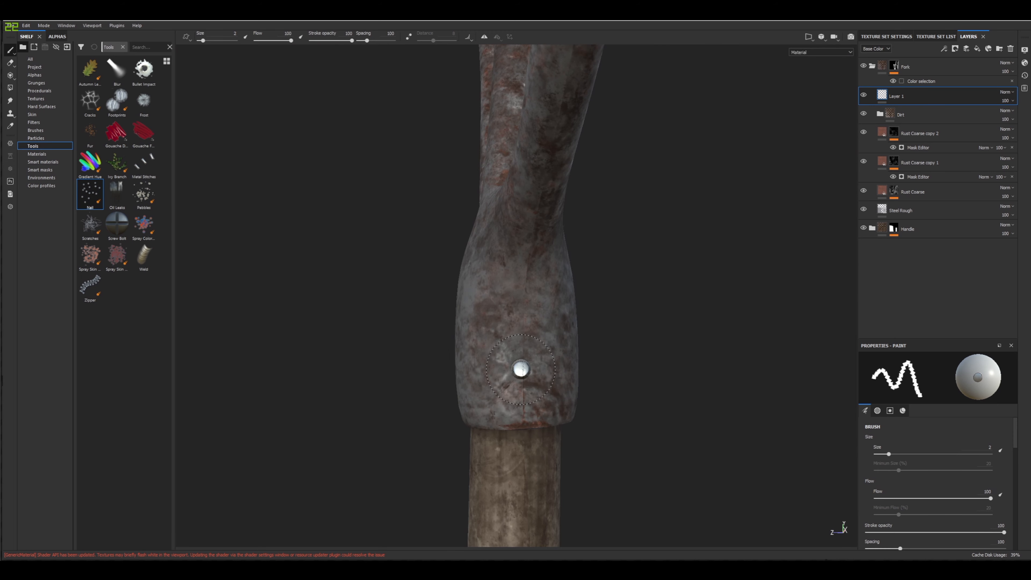
{"action": "scroll", "coordinate": [518, 369], "scroll_direction": "up", "scroll_amount": 6}
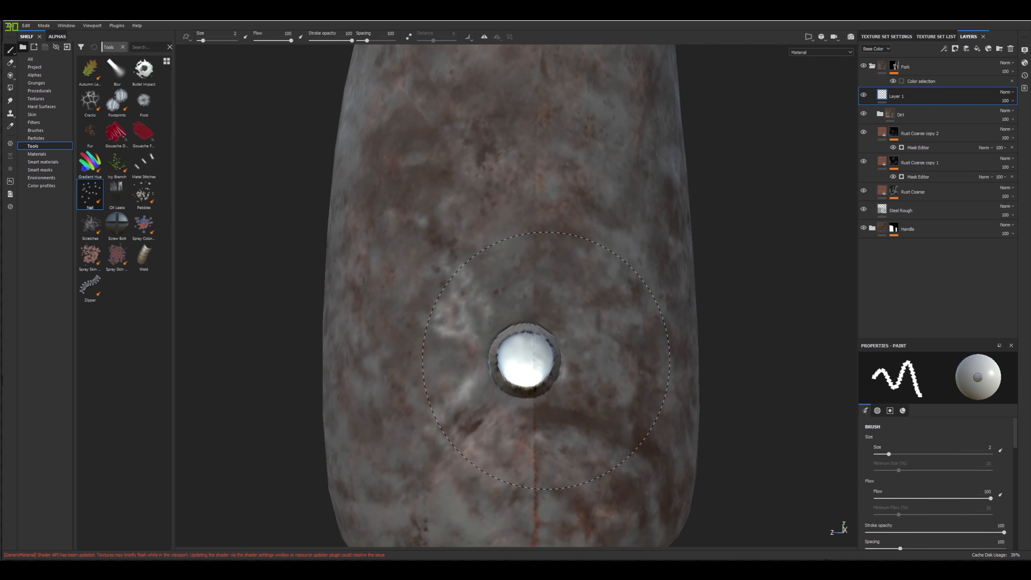
{"action": "key", "text": "ctrl+z"}
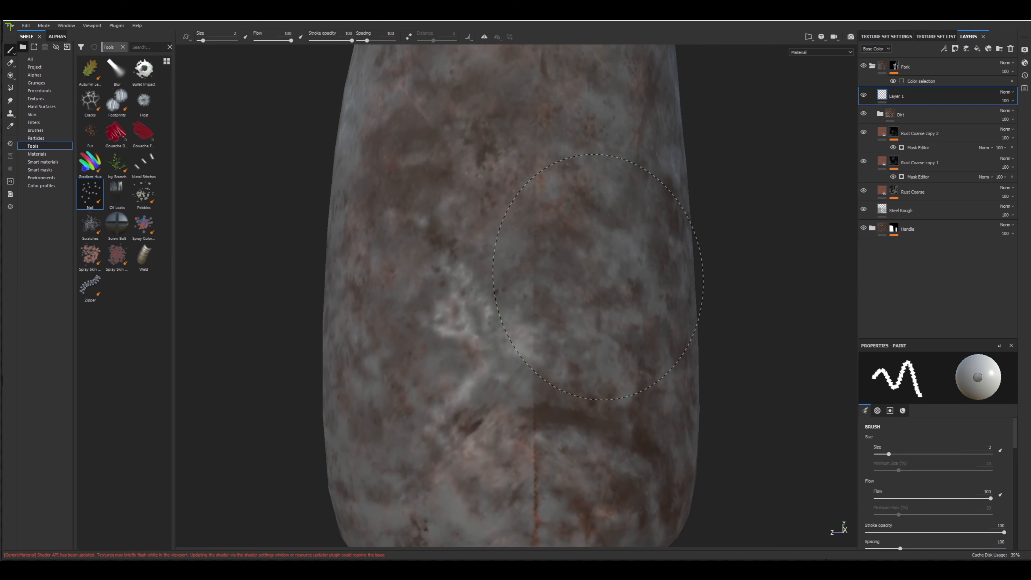
Stamp three nails in a triangle on one narrow side of the socket, two of them near its lower edge.
{"action": "scroll", "coordinate": [607, 275], "scroll_direction": "down", "scroll_amount": 6}
{"action": "mouse_move", "coordinate": [593, 295]}
{"action": "left_mouse_down", "text": "alt"}
{"action": "mouse_move", "coordinate": [616, 319]}
{"action": "mouse_move", "coordinate": [601, 318]}
{"action": "left_mouse_up", "text": "alt"}
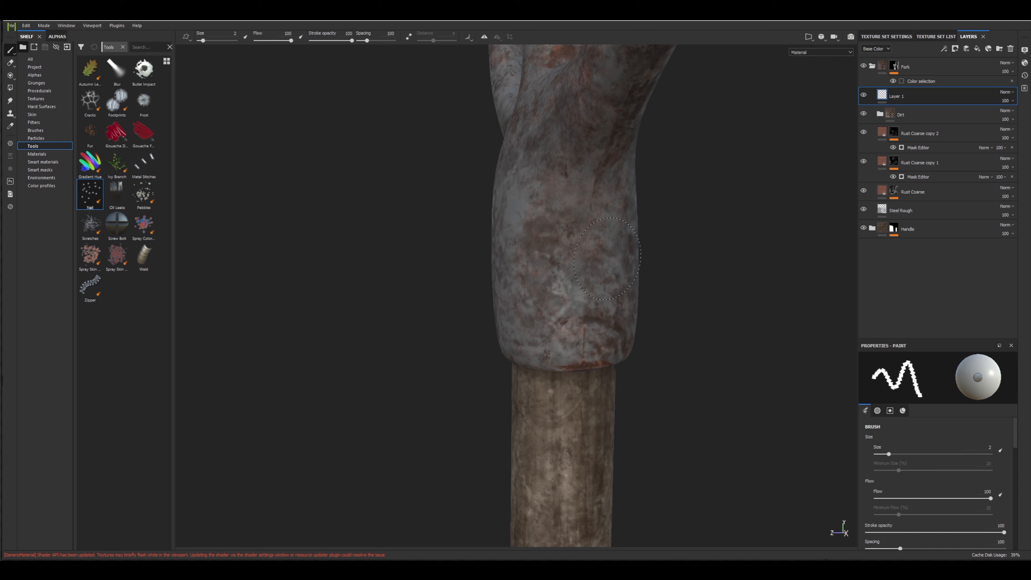
{"action": "left_click", "coordinate": [606, 261]}
{"action": "left_click", "coordinate": [555, 329]}
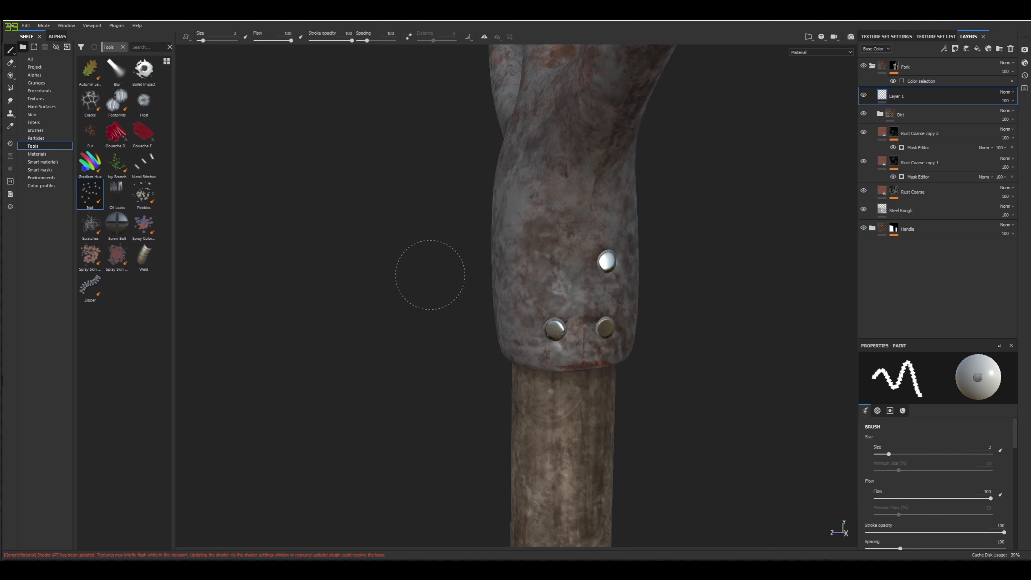
Stamp a matching triangle of three nails on the opposite narrow side of the socket.
{"action": "left_click_drag", "start_coordinate": [471, 249], "coordinate": [649, 295], "text": "alt"}
{"action": "left_click_drag", "start_coordinate": [496, 326], "coordinate": [491, 326], "text": "alt"}
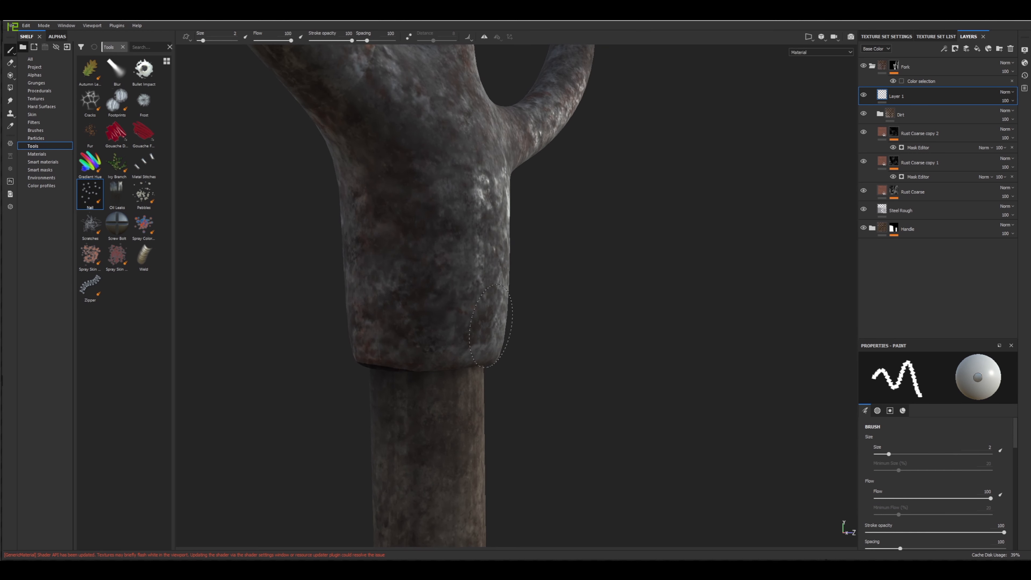
{"action": "left_click", "coordinate": [420, 331]}
{"action": "mouse_move", "coordinate": [420, 331]}
{"action": "left_mouse_down", "text": "alt"}
{"action": "mouse_move", "coordinate": [386, 341]}
{"action": "mouse_move", "coordinate": [418, 322]}
{"action": "left_mouse_up", "text": "alt"}
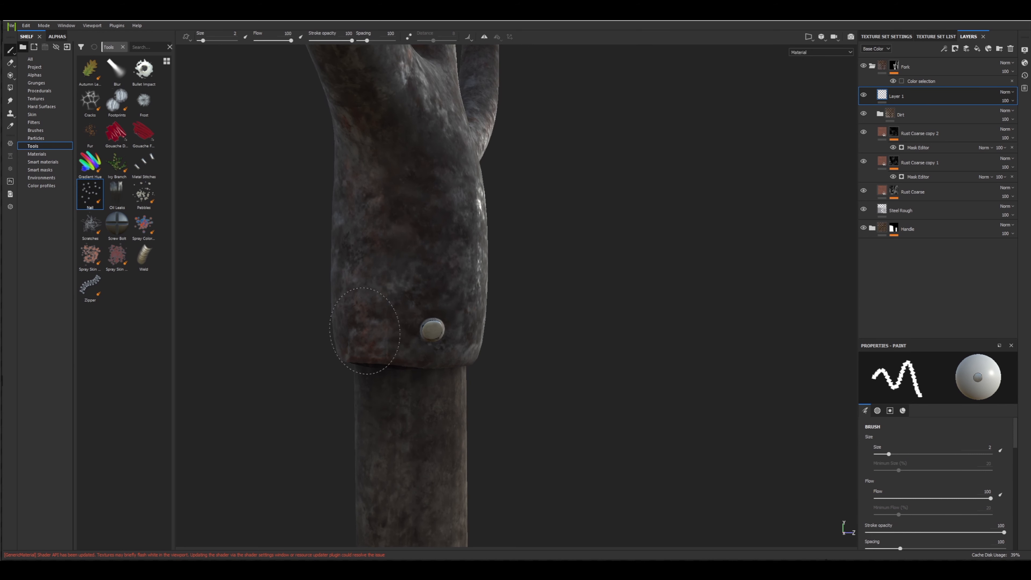
{"action": "left_click", "coordinate": [364, 330]}
{"action": "left_click", "coordinate": [412, 252]}
Move Layer 1 with the nails below Rust Coarse, directly above Steel Rough.
{"action": "mouse_move", "coordinate": [519, 310]}
{"action": "left_mouse_down", "text": "alt"}
{"action": "mouse_move", "coordinate": [490, 296]}
{"action": "mouse_move", "coordinate": [529, 310]}
{"action": "mouse_move", "coordinate": [606, 307]}
{"action": "mouse_move", "coordinate": [539, 315]}
{"action": "left_mouse_up", "text": "alt"}
{"action": "scroll", "coordinate": [492, 296], "scroll_direction": "down", "scroll_amount": 5}
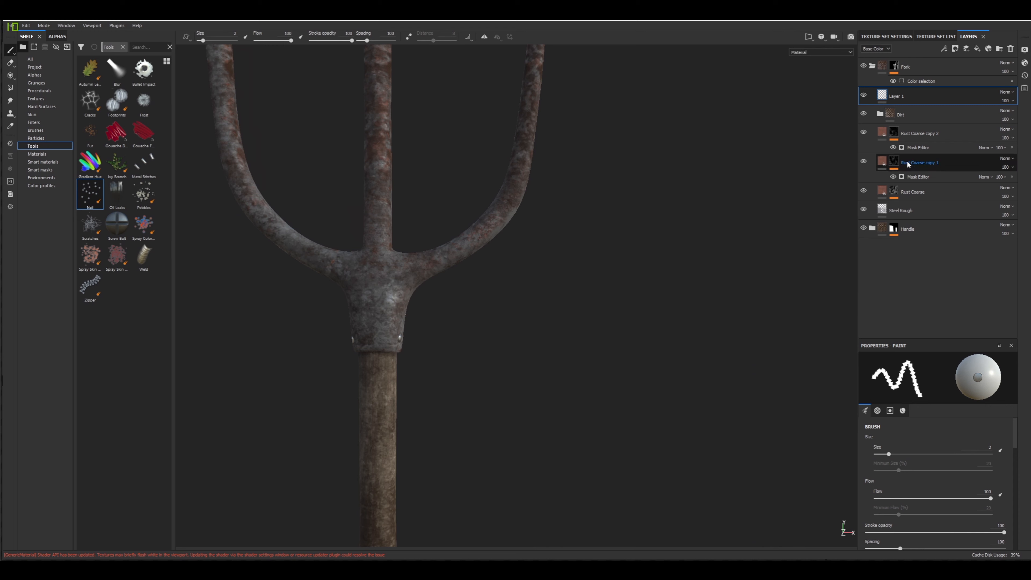
{"action": "left_click_drag", "start_coordinate": [889, 175], "coordinate": [895, 197]}
Examine up close how the rust and dirt cover the three nails on the first side of the socket.
{"action": "mouse_move", "coordinate": [520, 278]}
{"action": "left_mouse_down", "text": "alt"}
{"action": "mouse_move", "coordinate": [398, 295]}
{"action": "mouse_move", "coordinate": [367, 315]}
{"action": "left_mouse_up", "text": "alt"}
{"action": "scroll", "coordinate": [388, 302], "scroll_direction": "up", "scroll_amount": 4}
{"action": "scroll", "coordinate": [386, 305], "scroll_direction": "up", "scroll_amount": 3}
{"action": "middle_click_drag", "start_coordinate": [368, 315], "coordinate": [432, 249], "text": "alt"}
{"action": "scroll", "coordinate": [432, 251], "scroll_direction": "up", "scroll_amount": 3}
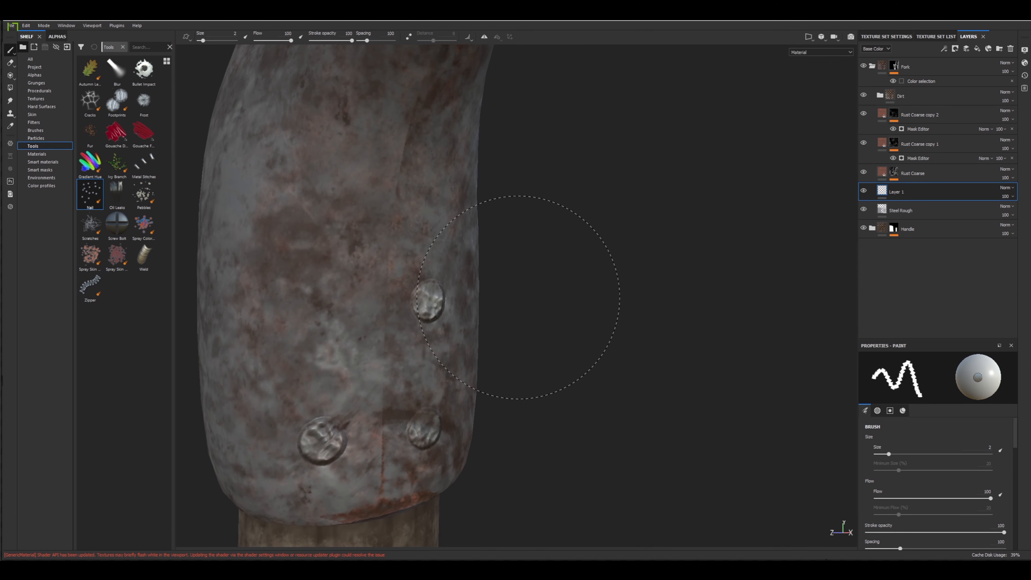
{"action": "middle_click_drag", "start_coordinate": [516, 297], "coordinate": [532, 275], "text": "alt"}
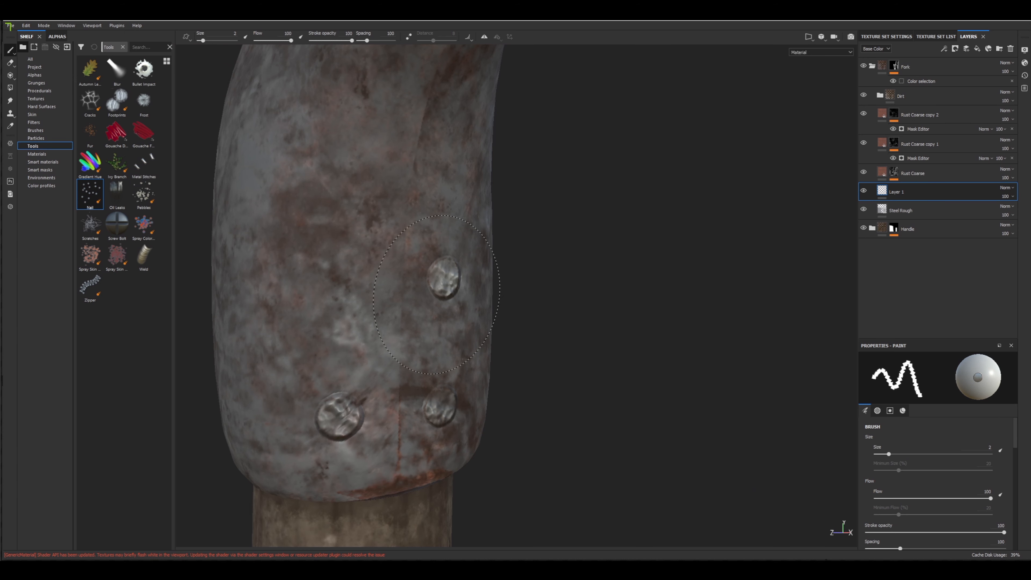
{"action": "mouse_move", "coordinate": [541, 286]}
{"action": "left_mouse_down", "text": "alt"}
{"action": "mouse_move", "coordinate": [600, 282]}
{"action": "mouse_move", "coordinate": [626, 296]}
{"action": "mouse_move", "coordinate": [469, 304]}
{"action": "mouse_move", "coordinate": [568, 300]}
{"action": "left_mouse_up", "text": "alt"}
Compare the nails on both sides of the socket, viewing them close up and from the whole fork.
{"action": "scroll", "coordinate": [381, 292], "scroll_direction": "down", "scroll_amount": 5}
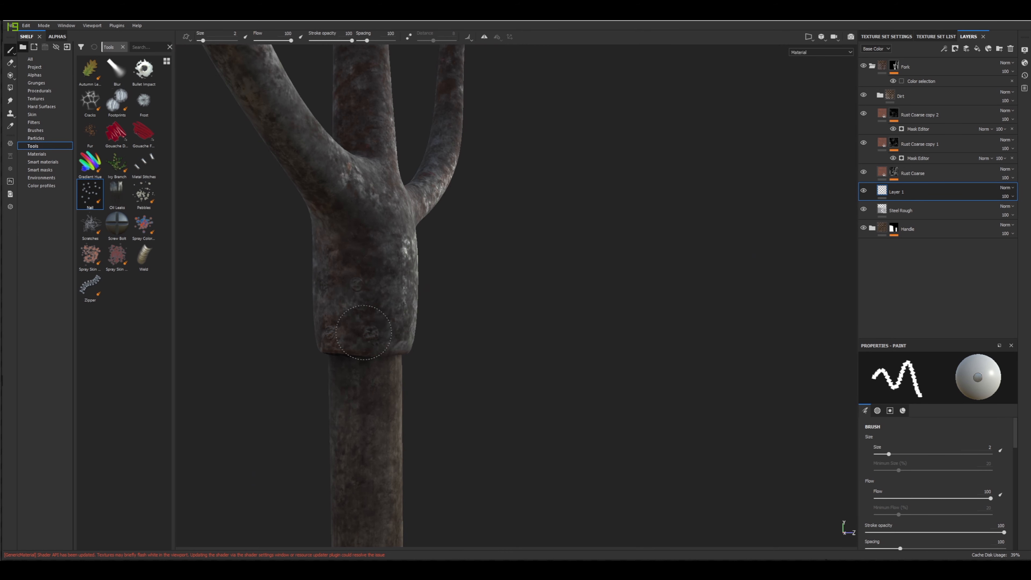
{"action": "mouse_move", "coordinate": [440, 318]}
{"action": "left_mouse_down", "text": "alt"}
{"action": "mouse_move", "coordinate": [364, 334]}
{"action": "mouse_move", "coordinate": [433, 318]}
{"action": "mouse_move", "coordinate": [588, 312]}
{"action": "mouse_move", "coordinate": [545, 324]}
{"action": "left_mouse_up", "text": "alt"}
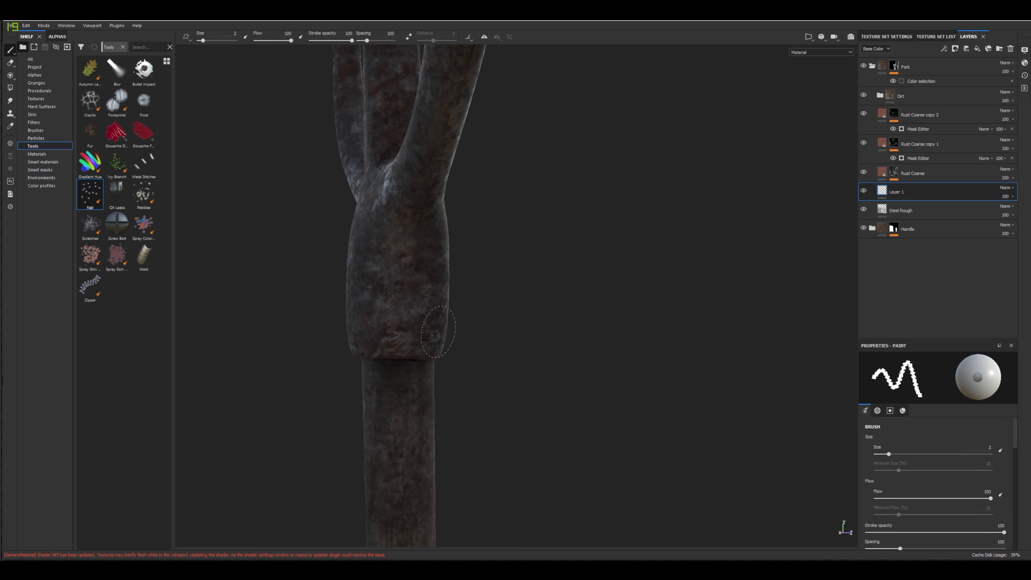
{"action": "left_click_drag", "start_coordinate": [503, 294], "coordinate": [401, 307], "text": "alt"}
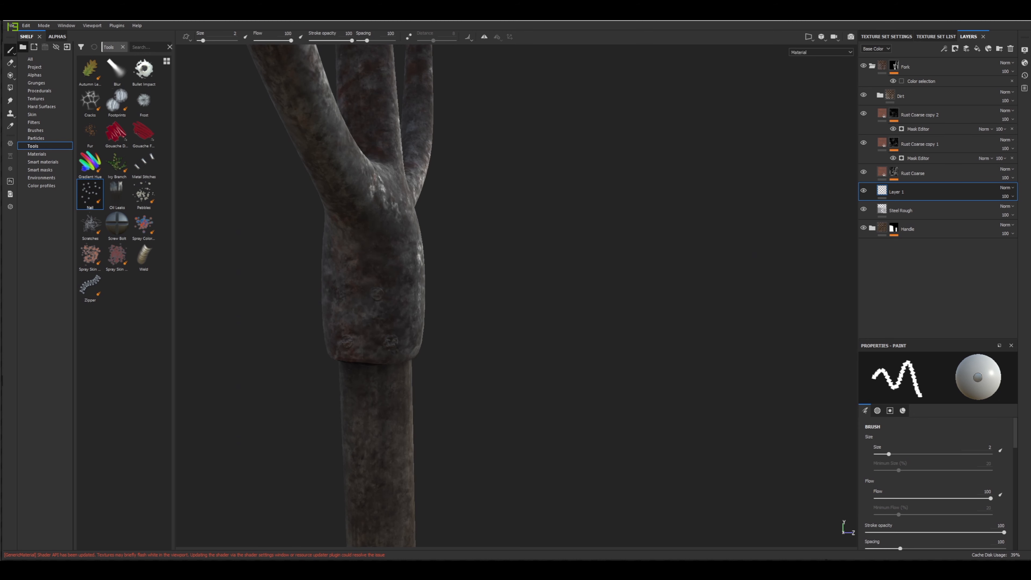
{"action": "scroll", "coordinate": [400, 307], "scroll_direction": "up", "scroll_amount": 4}
{"action": "scroll", "coordinate": [400, 307], "scroll_direction": "up", "scroll_amount": 3}
{"action": "mouse_move", "coordinate": [470, 263]}
{"action": "left_mouse_down", "text": "alt"}
{"action": "mouse_move", "coordinate": [411, 244]}
{"action": "mouse_move", "coordinate": [337, 256]}
{"action": "mouse_move", "coordinate": [299, 281]}
{"action": "mouse_move", "coordinate": [327, 295]}
{"action": "left_mouse_up", "text": "alt"}
{"action": "scroll", "coordinate": [459, 282], "scroll_direction": "down", "scroll_amount": 5}
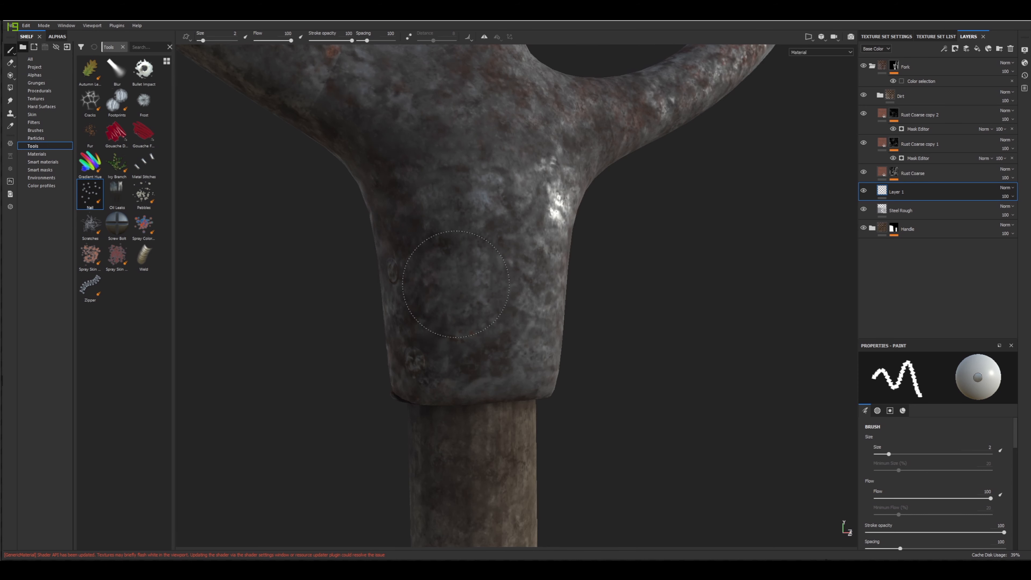
{"action": "scroll", "coordinate": [459, 282], "scroll_direction": "down", "scroll_amount": 4}
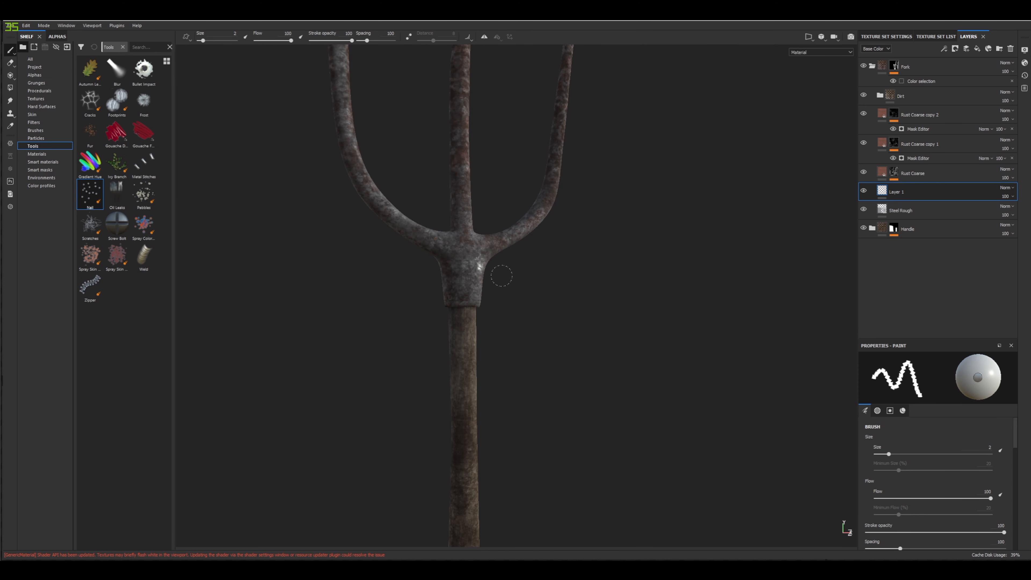
{"action": "scroll", "coordinate": [501, 276], "scroll_direction": "up", "scroll_amount": 5}
{"action": "left_click_drag", "start_coordinate": [486, 272], "coordinate": [395, 283], "text": "alt"}
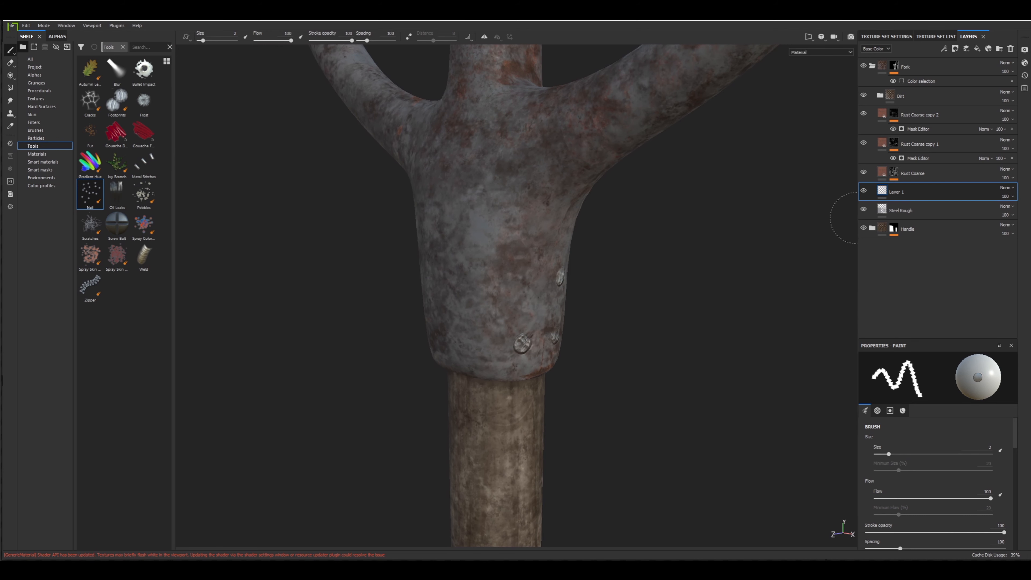
Move Layer 1 above Rust Coarse copy 2, directly below the Dirt group.
{"action": "left_click_drag", "start_coordinate": [900, 191], "coordinate": [904, 141]}
{"action": "left_click_drag", "start_coordinate": [665, 285], "coordinate": [621, 272], "text": "alt"}
{"action": "scroll", "coordinate": [611, 274], "scroll_direction": "up", "scroll_amount": 3}
{"action": "scroll", "coordinate": [611, 274], "scroll_direction": "up", "scroll_amount": 1}
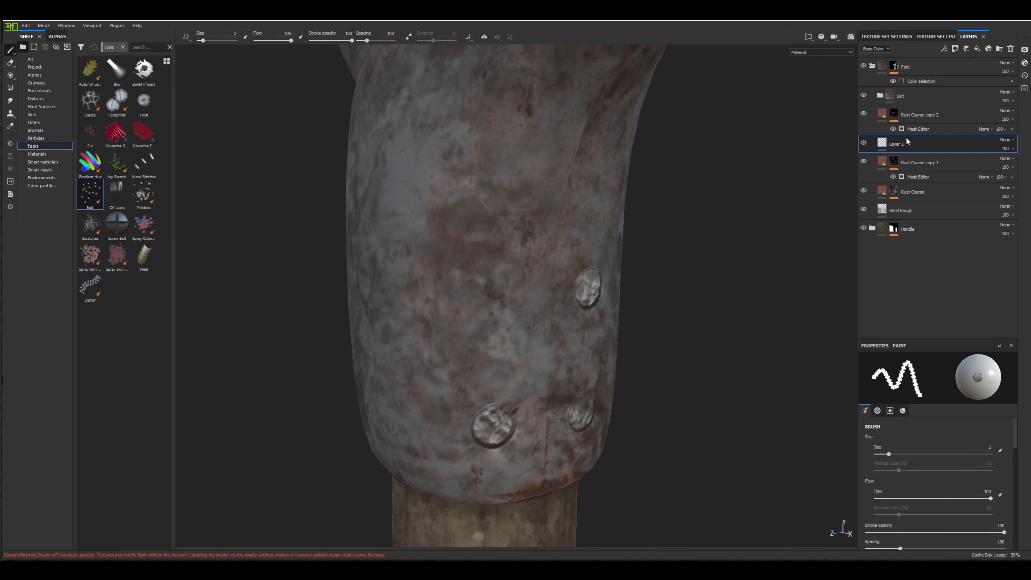
{"action": "left_click_drag", "start_coordinate": [907, 140], "coordinate": [907, 114]}
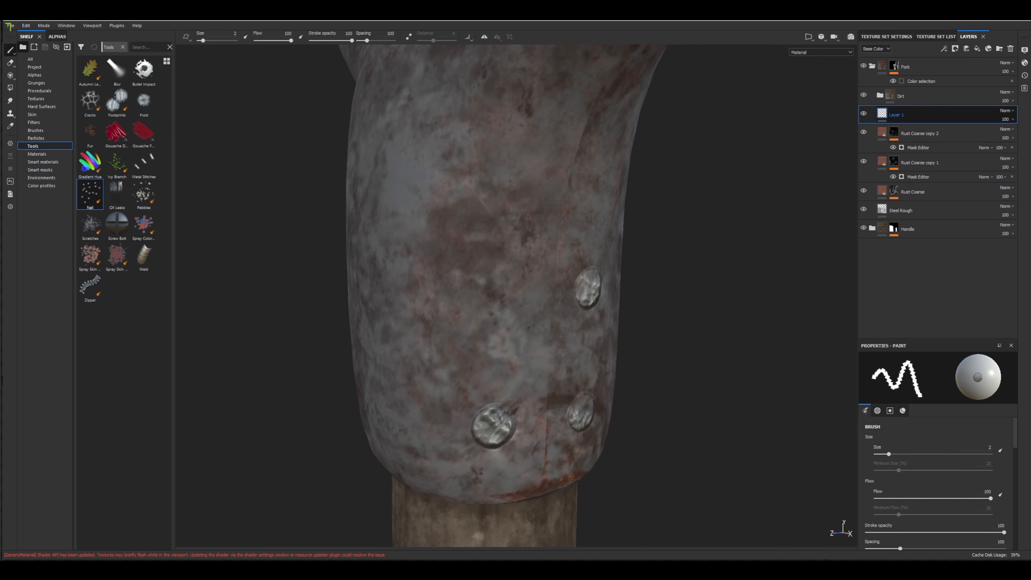
Review the nails and fork from a distance and collapse the Fork folder.
{"action": "scroll", "coordinate": [682, 294], "scroll_direction": "down", "scroll_amount": 5}
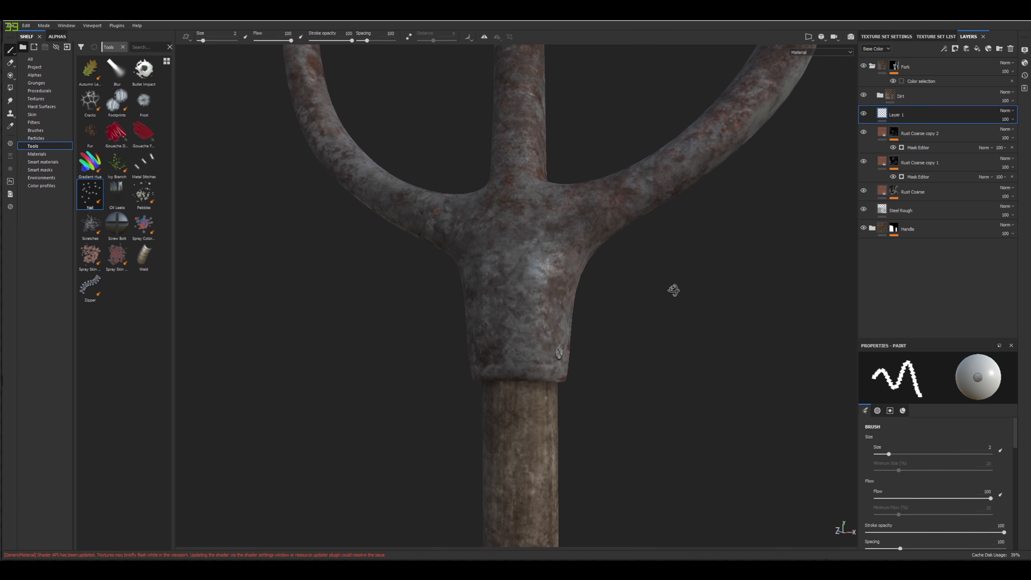
{"action": "mouse_move", "coordinate": [673, 289]}
{"action": "left_mouse_down", "text": "alt"}
{"action": "mouse_move", "coordinate": [753, 299]}
{"action": "mouse_move", "coordinate": [562, 301]}
{"action": "left_mouse_up", "text": "alt"}
{"action": "scroll", "coordinate": [582, 297], "scroll_direction": "up", "scroll_amount": 3}
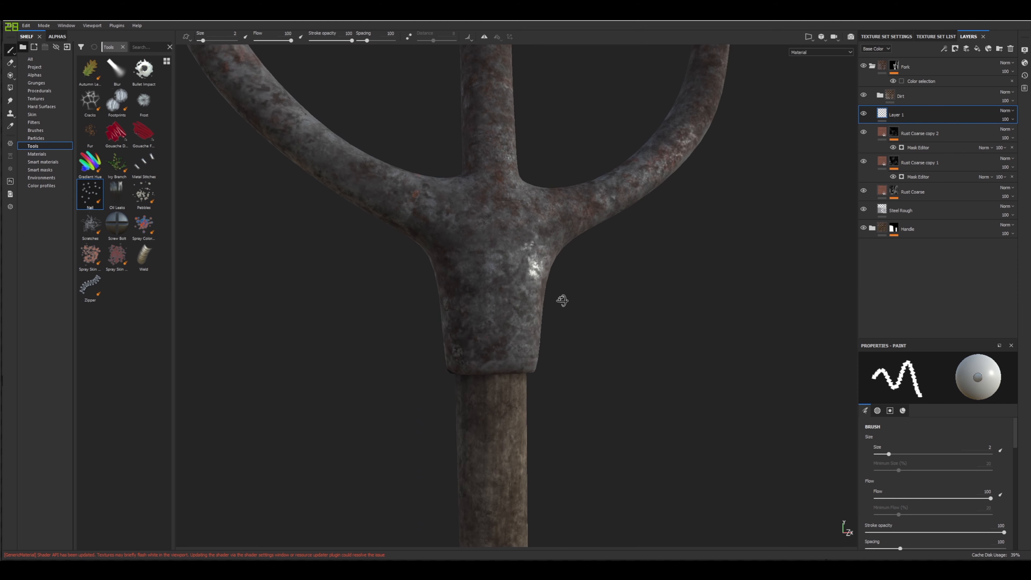
{"action": "scroll", "coordinate": [467, 305], "scroll_direction": "down", "scroll_amount": 8}
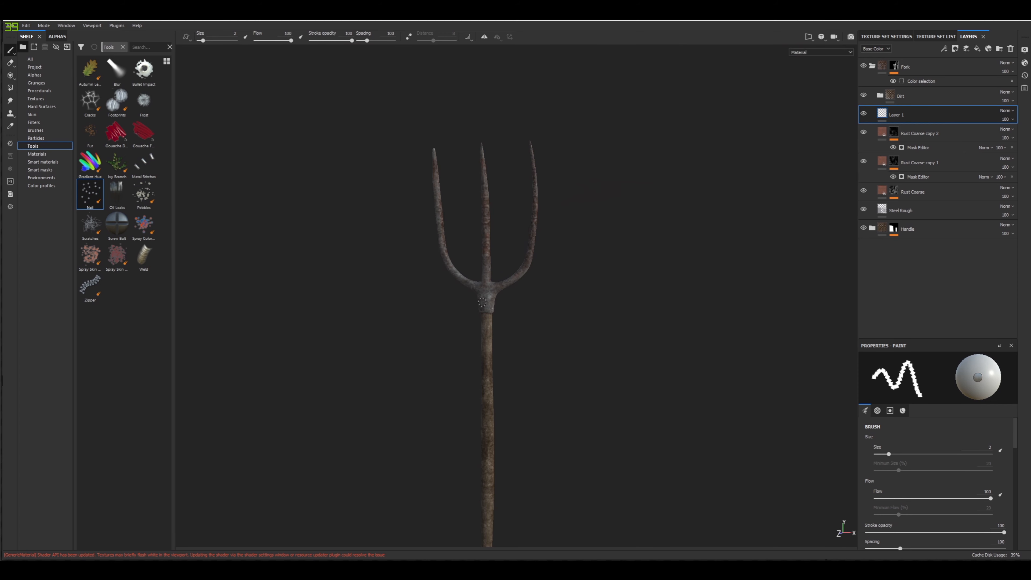
{"action": "scroll", "coordinate": [482, 303], "scroll_direction": "down", "scroll_amount": 3}
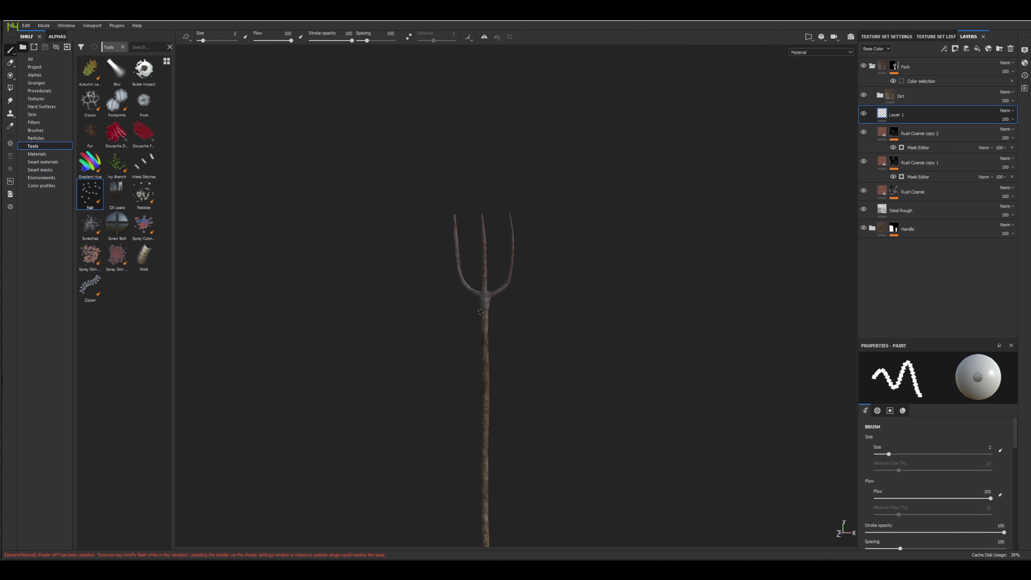
{"action": "scroll", "coordinate": [480, 311], "scroll_direction": "up", "scroll_amount": 6}
{"action": "middle_click_drag", "start_coordinate": [489, 232], "coordinate": [501, 296]}
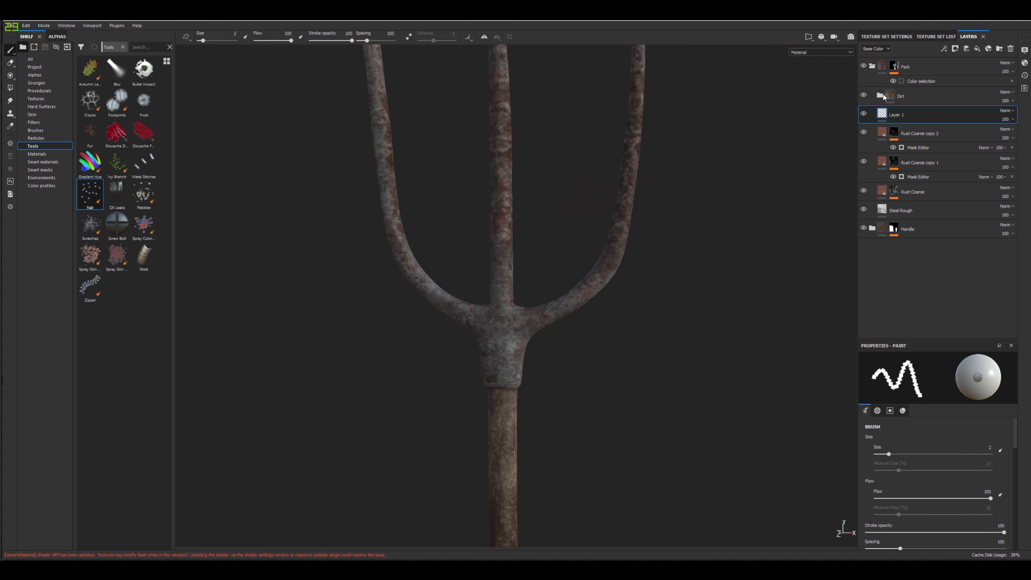
{"action": "left_click", "coordinate": [872, 66]}
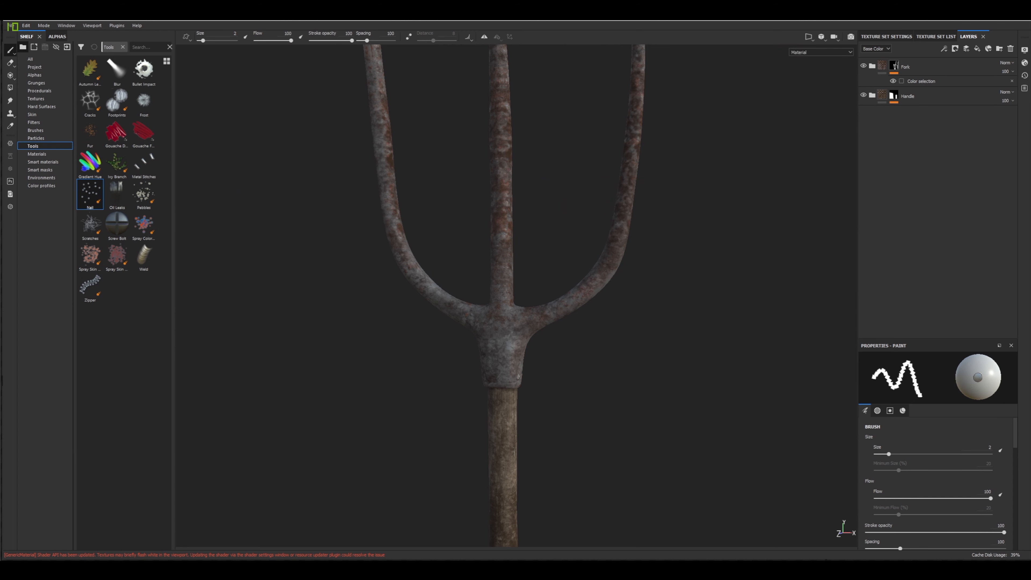
Inspect the finished fork texture around the tine junction and the nails on the socket from several angles.
{"action": "left_click_drag", "start_coordinate": [550, 272], "coordinate": [527, 292], "text": "alt"}
{"action": "scroll", "coordinate": [544, 293], "scroll_direction": "up", "scroll_amount": 5}
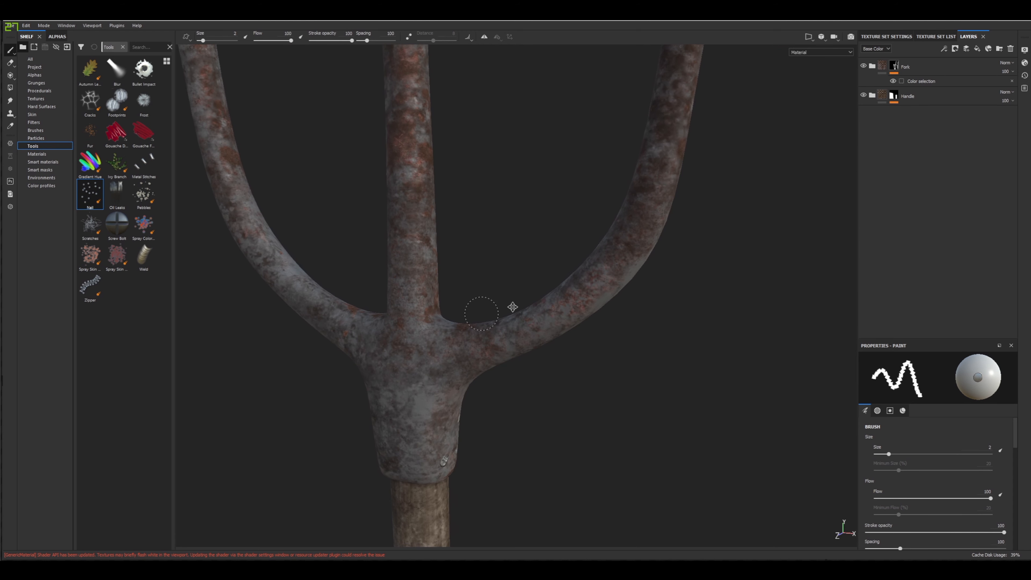
{"action": "middle_click_drag", "start_coordinate": [512, 306], "coordinate": [548, 308], "text": "alt"}
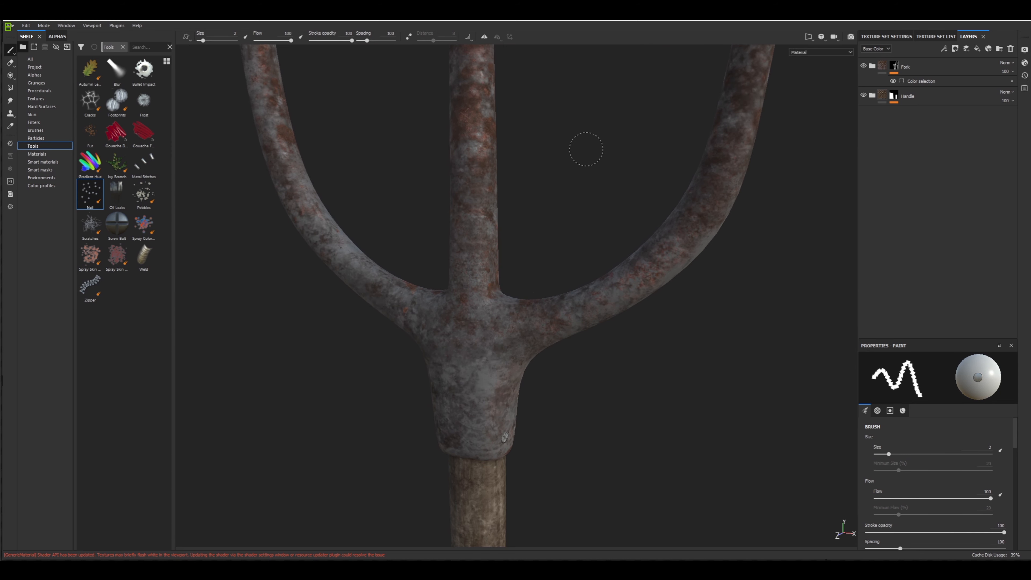
{"action": "scroll", "coordinate": [449, 219], "scroll_direction": "down", "scroll_amount": 10}
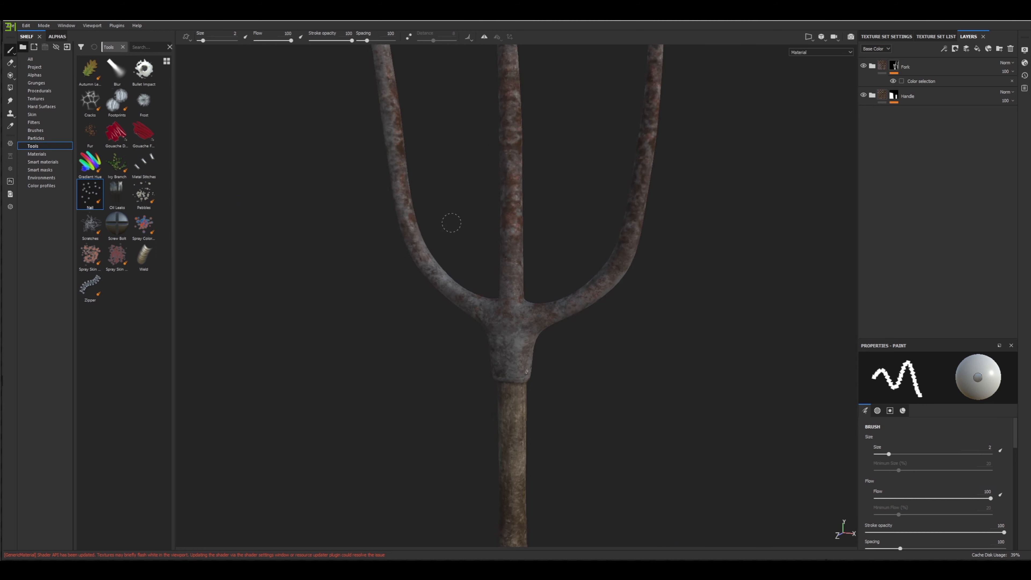
{"action": "left_click_drag", "start_coordinate": [433, 199], "coordinate": [564, 233], "text": "alt"}
{"action": "scroll", "coordinate": [514, 339], "scroll_direction": "up", "scroll_amount": 6}
{"action": "left_click_drag", "start_coordinate": [513, 339], "coordinate": [600, 267], "text": "alt"}
{"action": "middle_click_drag", "start_coordinate": [557, 338], "coordinate": [564, 246], "text": "alt"}
{"action": "scroll", "coordinate": [612, 325], "scroll_direction": "up", "scroll_amount": 2}
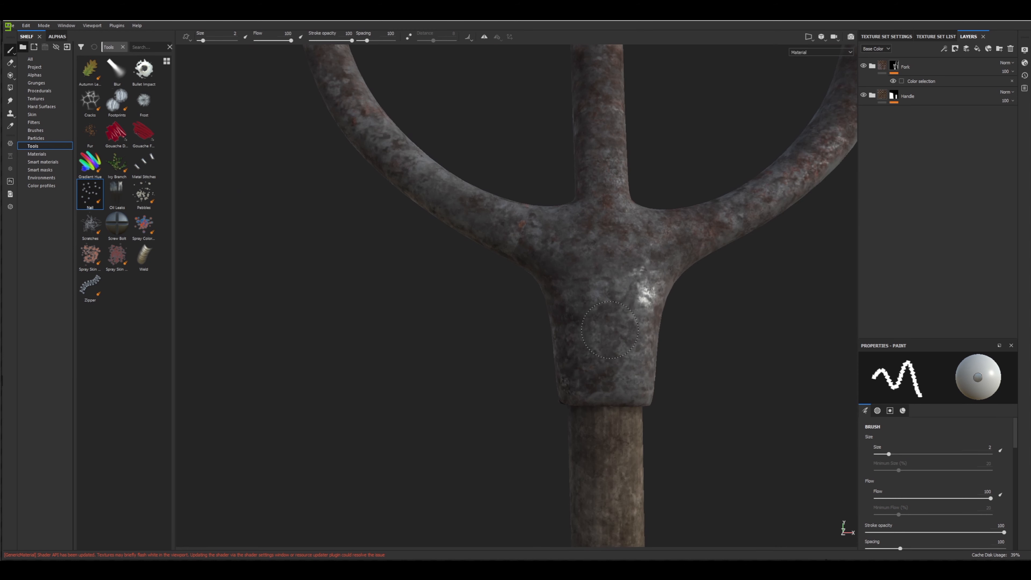
{"action": "left_click_drag", "start_coordinate": [559, 349], "coordinate": [658, 320], "text": "alt"}
{"action": "scroll", "coordinate": [621, 348], "scroll_direction": "up", "scroll_amount": 5}
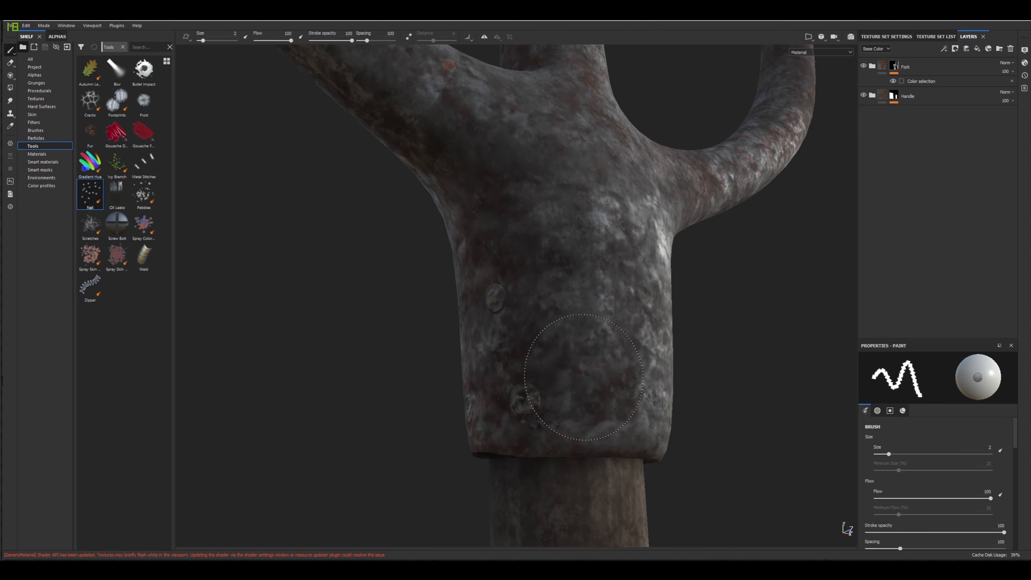
{"action": "left_click_drag", "start_coordinate": [536, 339], "coordinate": [526, 445], "text": "alt"}
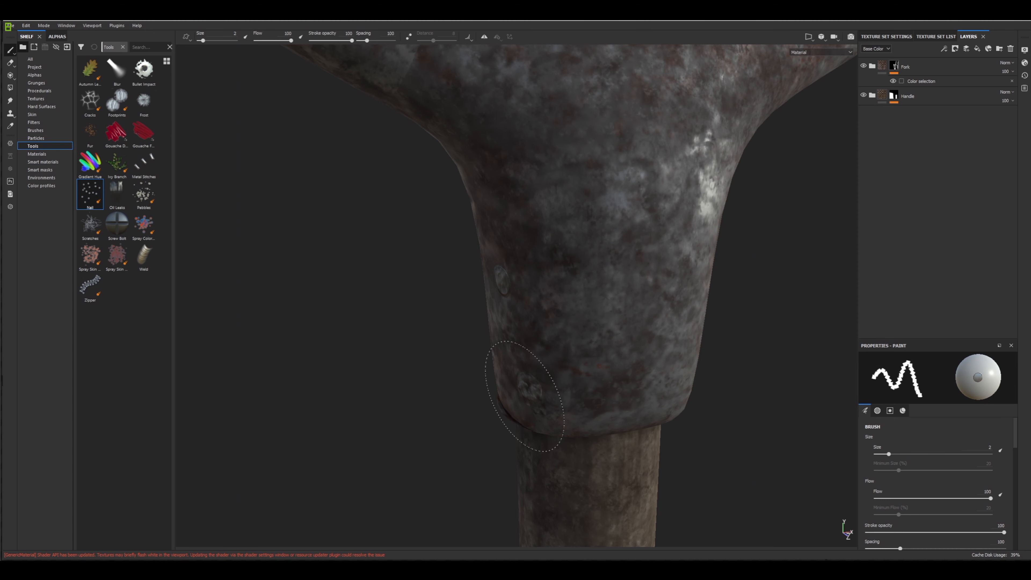
Review the rust and dirt on the socket, tines and upper handle, both close up and from a distance.
{"action": "scroll", "coordinate": [577, 340], "scroll_direction": "up", "scroll_amount": 3}
{"action": "scroll", "coordinate": [578, 343], "scroll_direction": "down", "scroll_amount": 6}
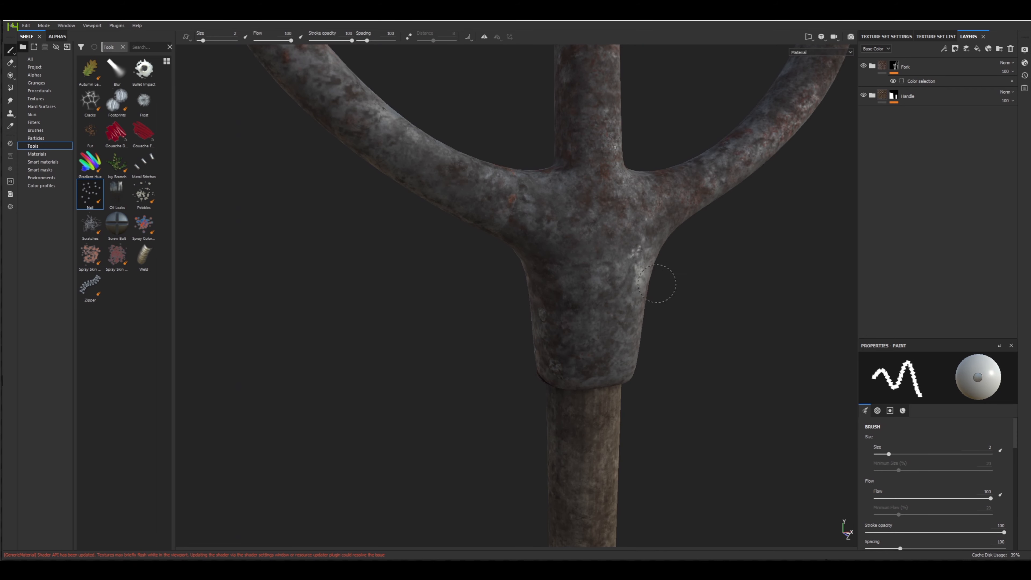
{"action": "scroll", "coordinate": [658, 281], "scroll_direction": "down", "scroll_amount": 2}
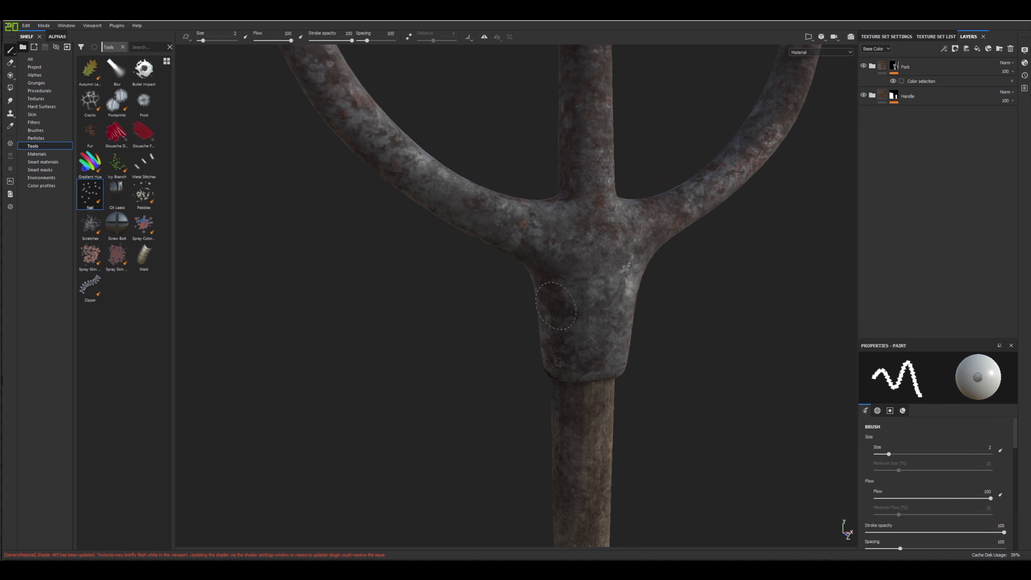
{"action": "left_click_drag", "start_coordinate": [605, 285], "coordinate": [554, 293], "text": "alt"}
{"action": "scroll", "coordinate": [554, 301], "scroll_direction": "up", "scroll_amount": 2}
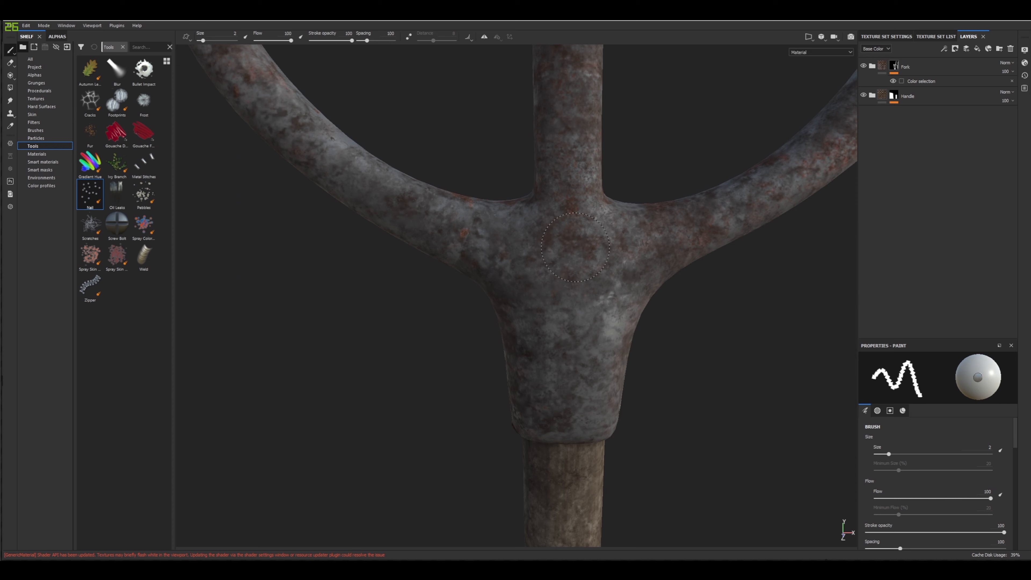
{"action": "scroll", "coordinate": [575, 247], "scroll_direction": "down", "scroll_amount": 6}
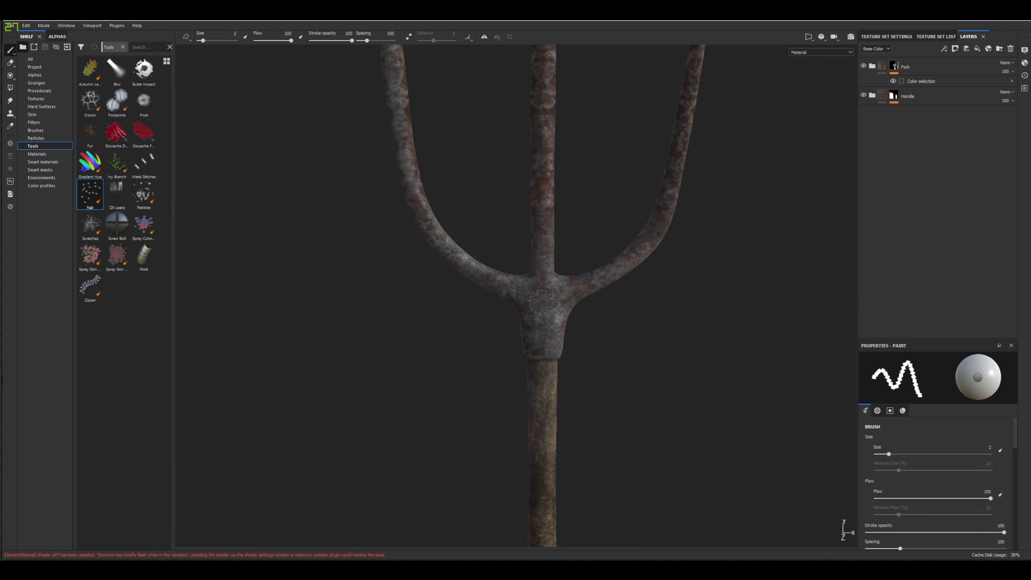
{"action": "scroll", "coordinate": [541, 301], "scroll_direction": "down", "scroll_amount": 1}
{"action": "left_click_drag", "start_coordinate": [541, 301], "coordinate": [440, 291], "text": "alt"}
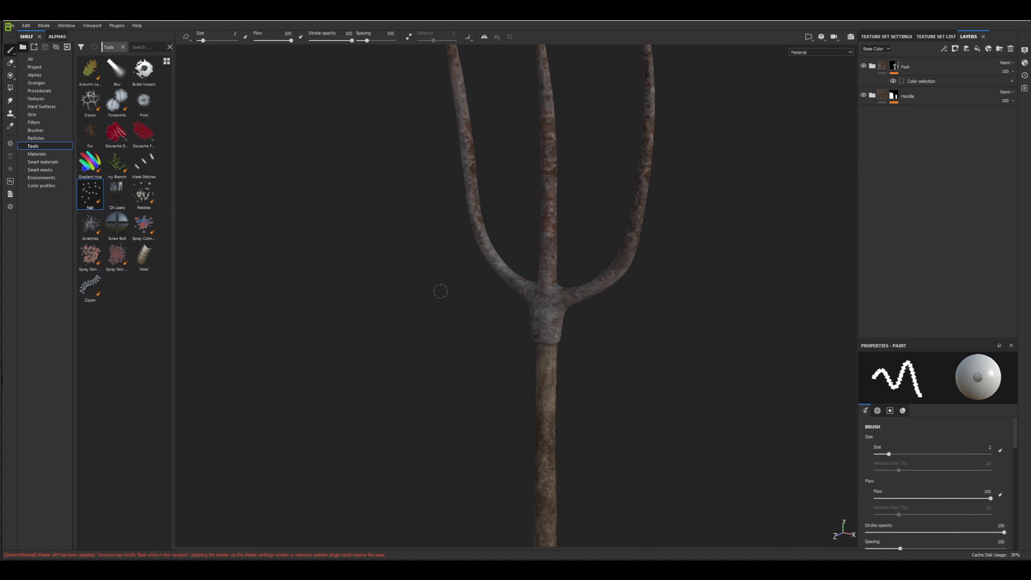
{"action": "mouse_move", "coordinate": [551, 274]}
{"action": "left_mouse_down", "text": "alt"}
{"action": "mouse_move", "coordinate": [512, 271]}
{"action": "mouse_move", "coordinate": [567, 268]}
{"action": "left_mouse_up", "text": "alt"}
{"action": "scroll", "coordinate": [513, 271], "scroll_direction": "up", "scroll_amount": 5}
{"action": "middle_click_drag", "start_coordinate": [567, 268], "coordinate": [479, 296], "text": "alt"}
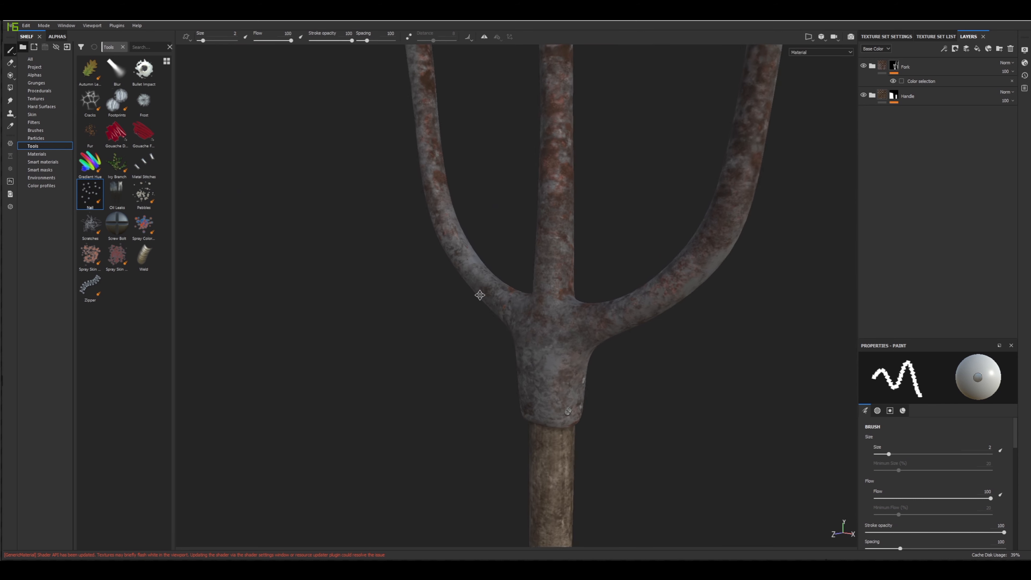
{"action": "scroll", "coordinate": [479, 295], "scroll_direction": "down", "scroll_amount": 4}
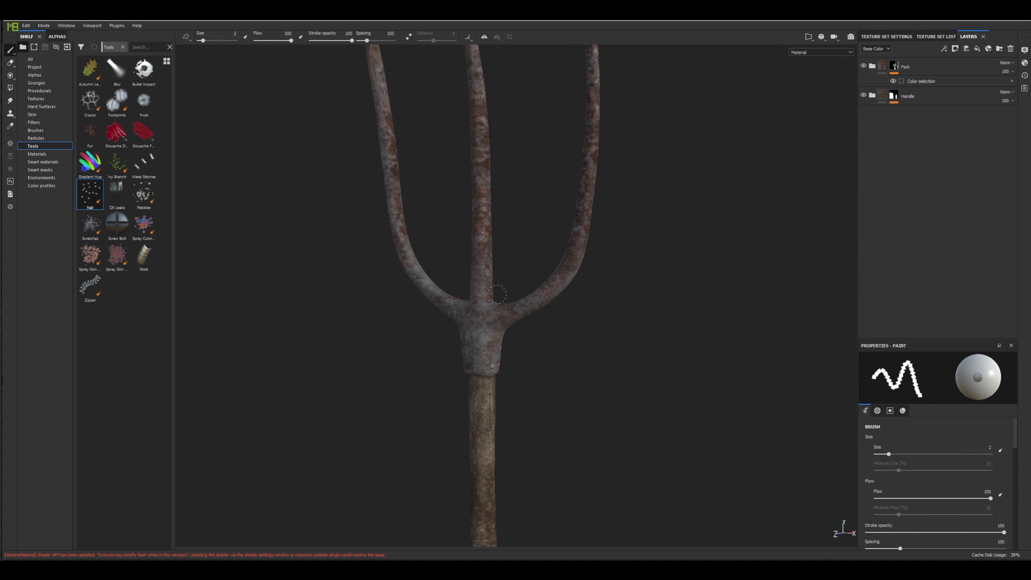